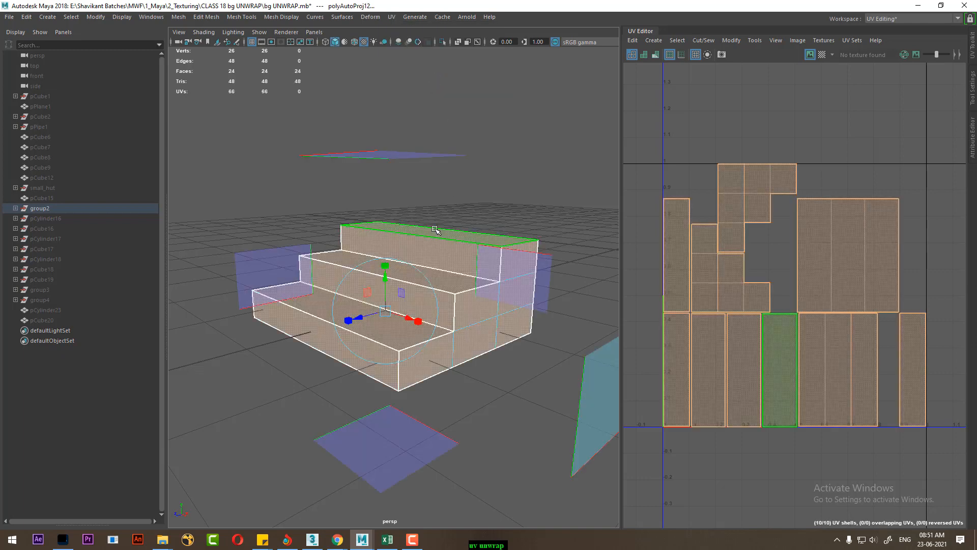
- Move and sew the stairs' lengthwise edge ring in the UVs, leaving the upper back edge and lower front edge as seams
{"action": "left_click", "coordinate": [567, 144]}
{"action": "left_click_drag", "start_coordinate": [567, 144], "coordinate": [445, 317], "text": "alt"}
{"action": "right_click_drag", "start_coordinate": [451, 246], "coordinate": [450, 218]}
{"action": "left_click_drag", "start_coordinate": [450, 244], "coordinate": [431, 250], "text": "alt"}
{"action": "left_click", "coordinate": [412, 214]}
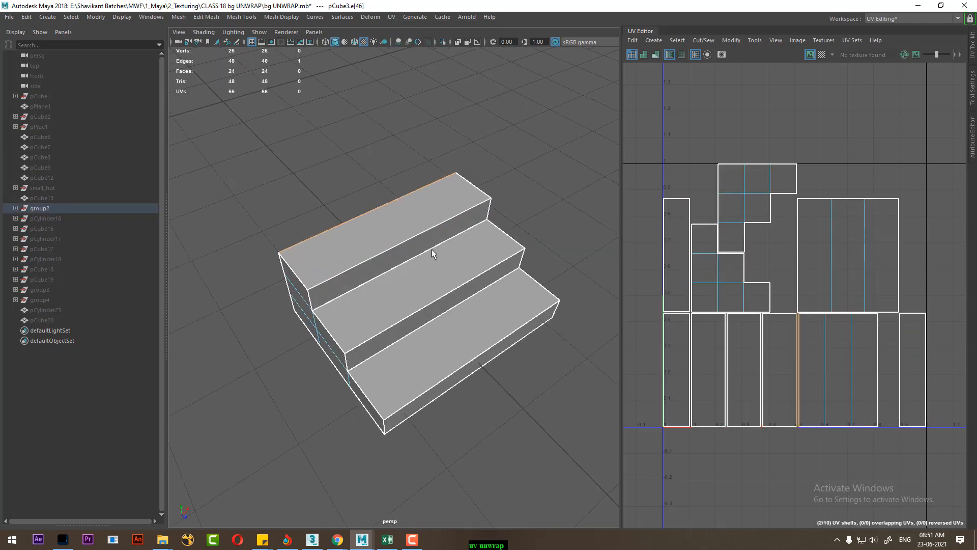
{"action": "right_click_drag", "start_coordinate": [503, 197], "coordinate": [377, 250], "text": "ctrl"}
{"action": "left_click_drag", "start_coordinate": [380, 265], "coordinate": [388, 289], "text": "alt"}
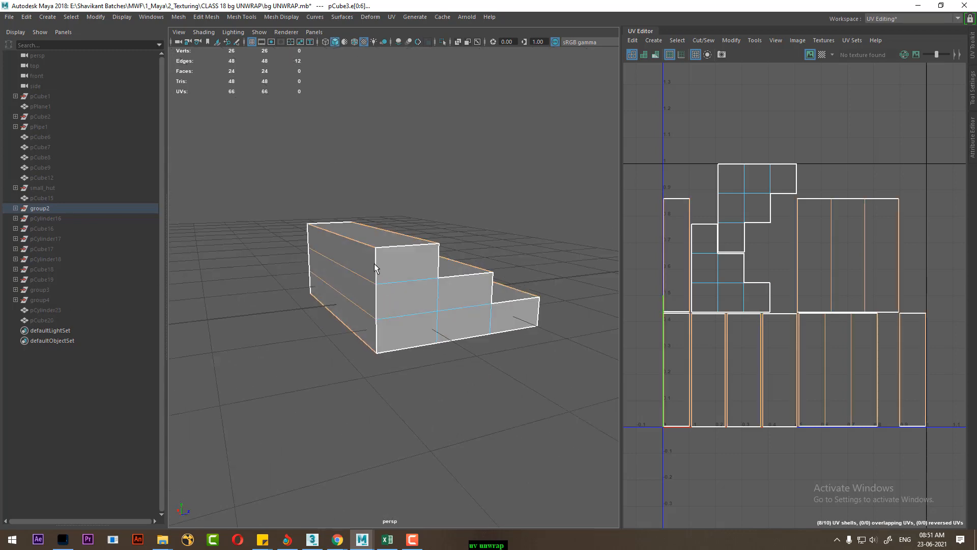
{"action": "left_click", "coordinate": [364, 246], "text": "ctrl"}
{"action": "left_click_drag", "start_coordinate": [450, 325], "coordinate": [363, 295], "text": "alt"}
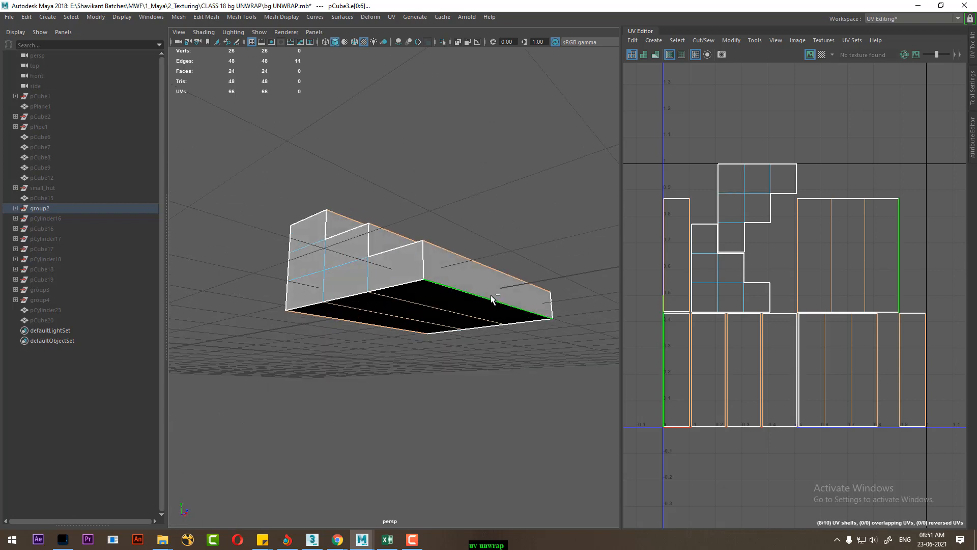
{"action": "left_click", "coordinate": [499, 301], "text": "ctrl"}
{"action": "right_click_drag", "start_coordinate": [907, 330], "coordinate": [814, 241], "text": "alt"}
{"action": "right_click_drag", "start_coordinate": [853, 175], "coordinate": [856, 196], "text": "shift"}
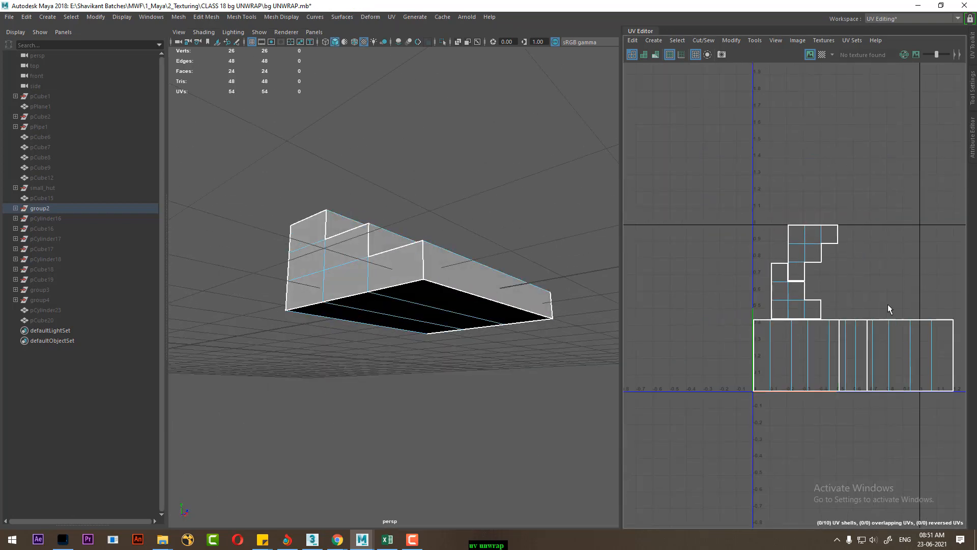
- Move the complete UV shell of the stairs' back and bottom faces below the shell of the treads and risers
{"action": "middle_click_drag", "start_coordinate": [916, 375], "coordinate": [832, 301], "text": "alt"}
{"action": "scroll", "coordinate": [833, 301], "scroll_direction": "up", "scroll_amount": 2}
{"action": "scroll", "coordinate": [810, 311], "scroll_direction": "down", "scroll_amount": 2}
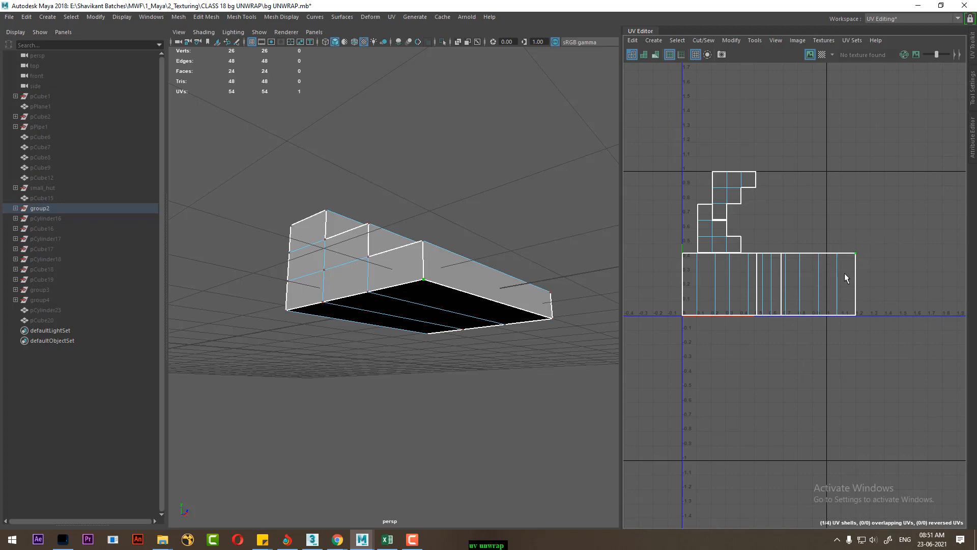
{"action": "right_click_drag", "start_coordinate": [815, 255], "coordinate": [888, 301], "text": "ctrl"}
{"action": "left_click_drag", "start_coordinate": [448, 260], "coordinate": [529, 259], "text": "alt"}
{"action": "key", "text": "w"}
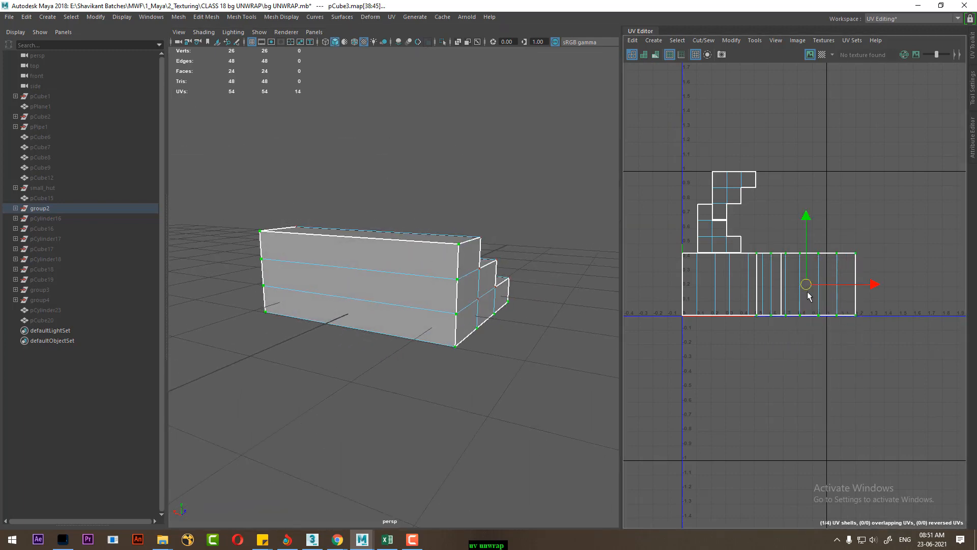
{"action": "left_click_drag", "start_coordinate": [810, 296], "coordinate": [742, 357]}
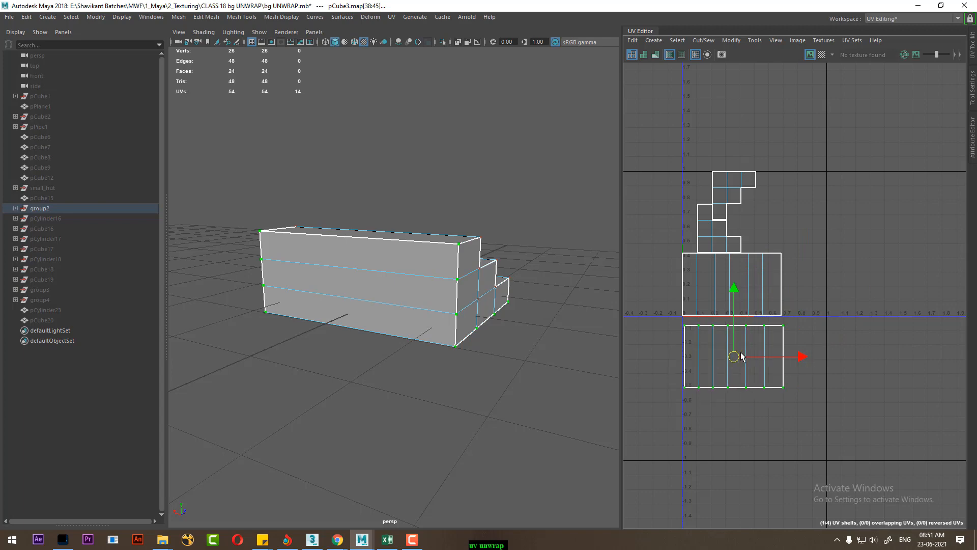
- Select the faces of the two large UV shells in turn and bring back the whole hut to compare them with the stairs
{"action": "left_click_drag", "start_coordinate": [452, 349], "coordinate": [545, 366], "text": "alt"}
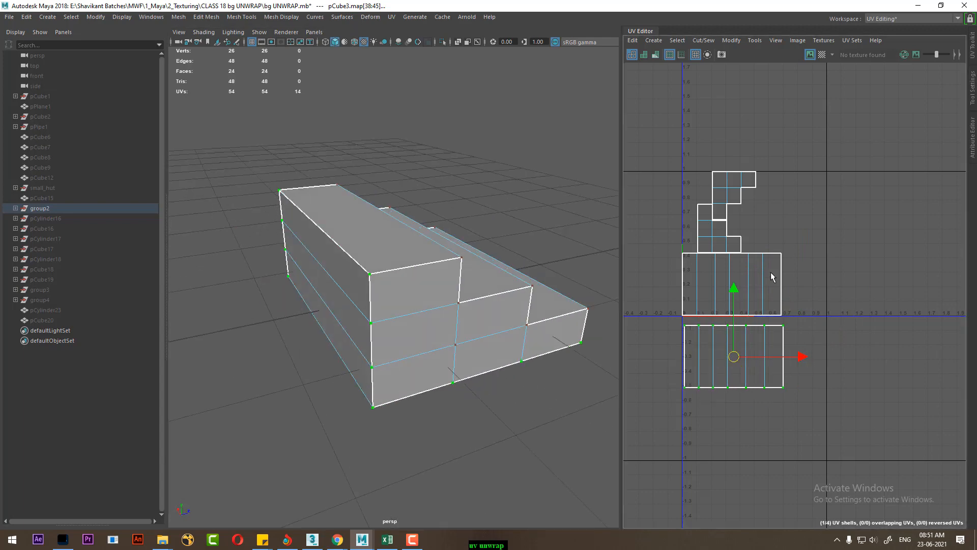
{"action": "right_click_drag", "start_coordinate": [771, 277], "coordinate": [773, 306]}
{"action": "left_click", "coordinate": [755, 299]}
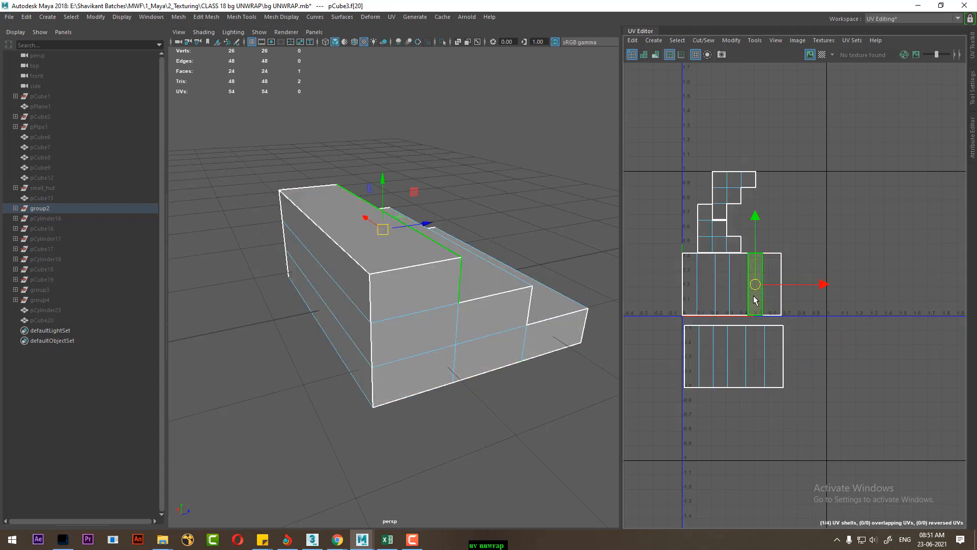
{"action": "double_click", "coordinate": [710, 299]}
{"action": "left_click_drag", "start_coordinate": [530, 316], "coordinate": [437, 300], "text": "alt"}
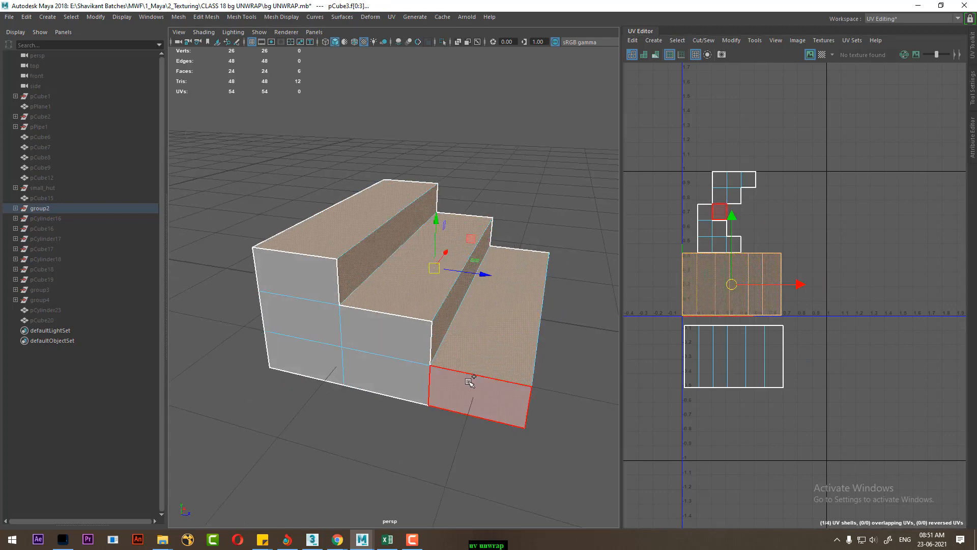
{"action": "key", "text": "ctrl+1"}
{"action": "left_click_drag", "start_coordinate": [490, 386], "coordinate": [418, 385], "text": "alt"}
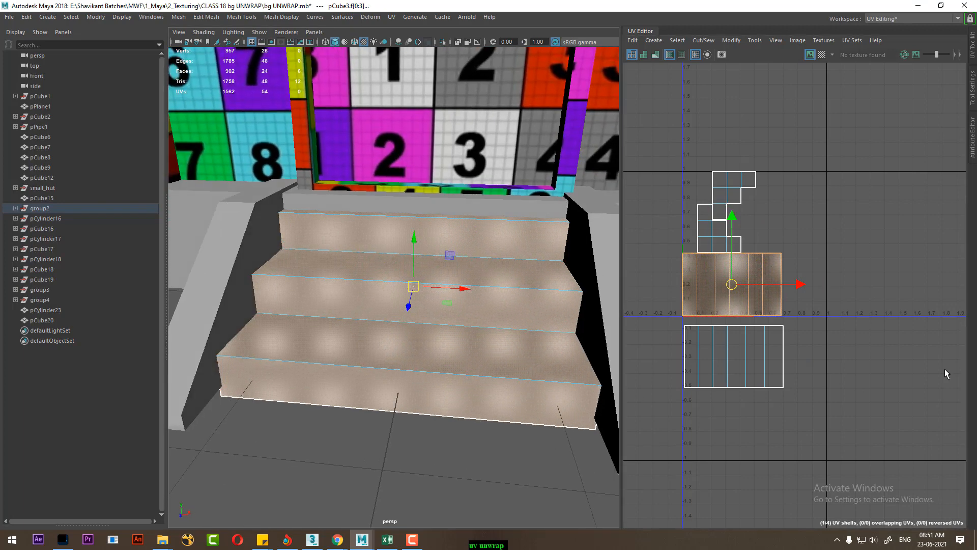
{"action": "double_click", "coordinate": [734, 379]}
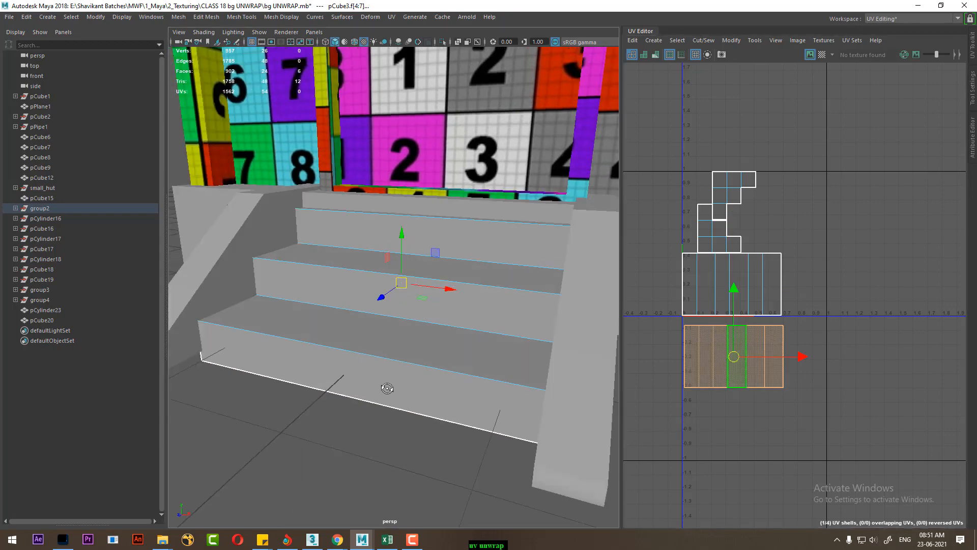
{"action": "left_click_drag", "start_coordinate": [384, 388], "coordinate": [509, 316], "text": "alt"}
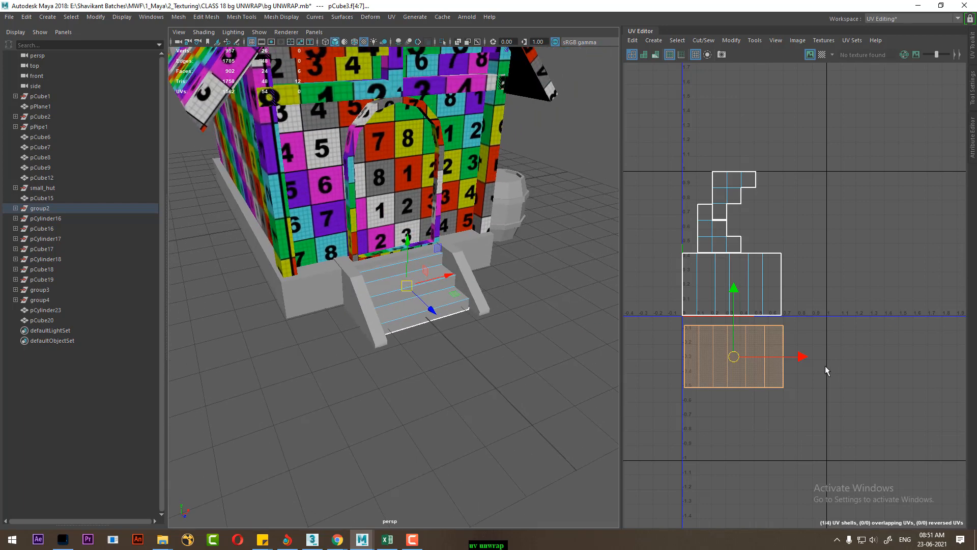
{"action": "left_click", "coordinate": [633, 40]}
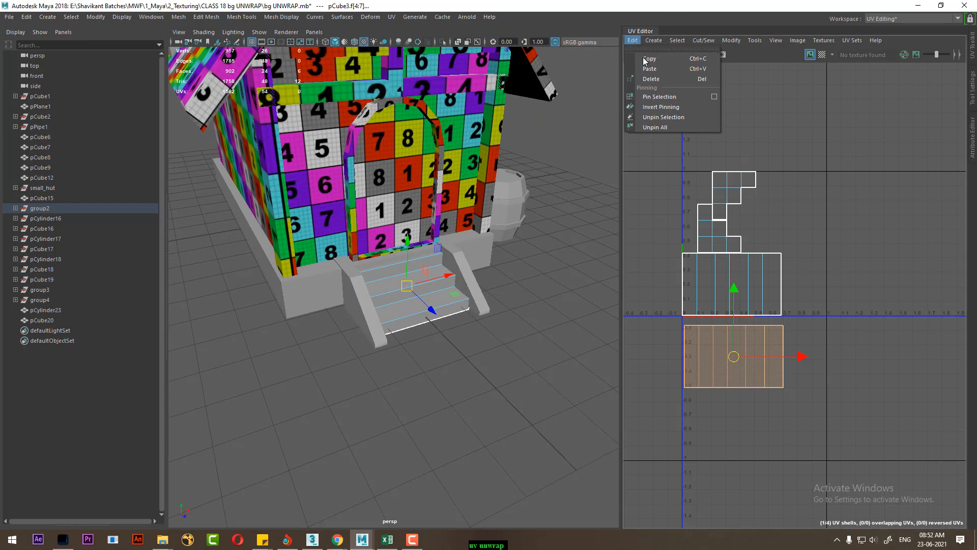
{"action": "left_click", "coordinate": [889, 191]}
{"action": "left_click", "coordinate": [767, 351]}
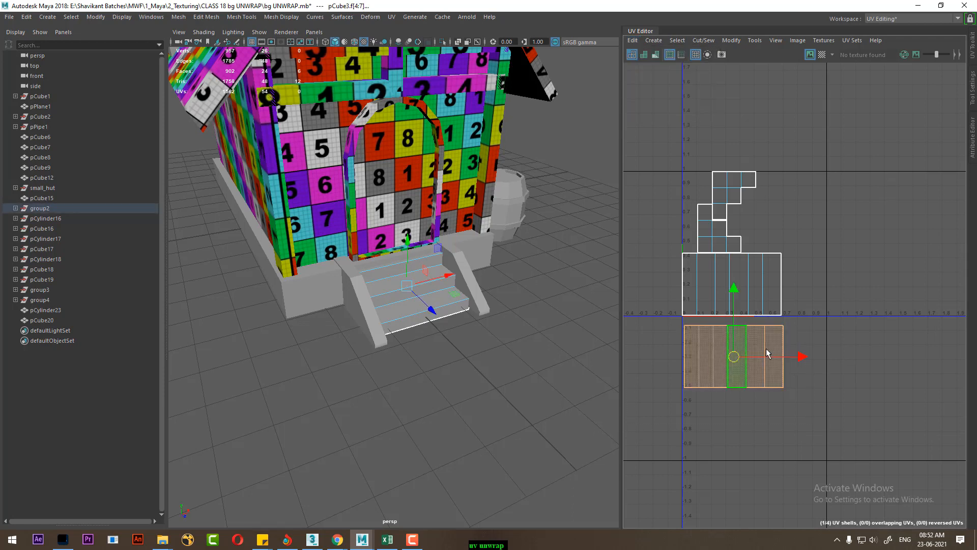
{"action": "right_click", "coordinate": [820, 270], "text": "shift"}
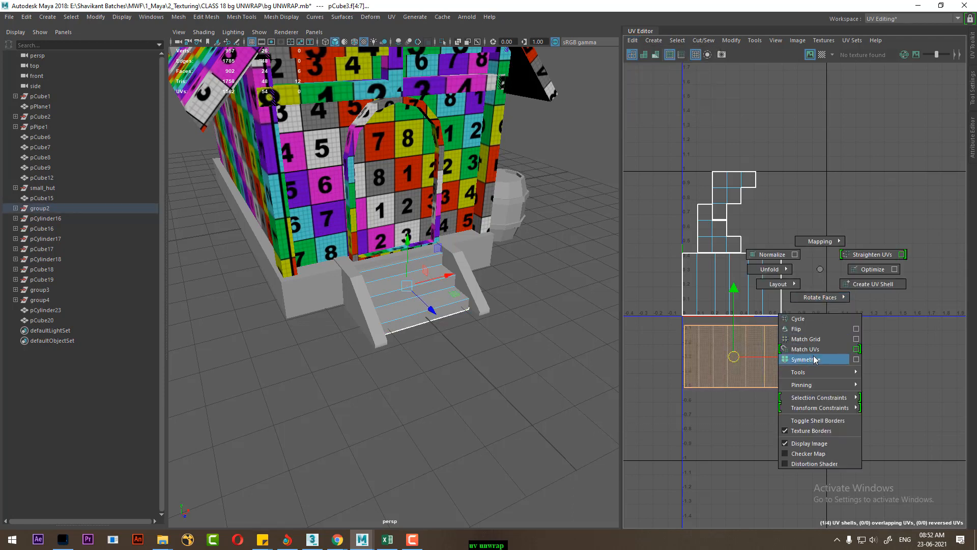
{"action": "right_click_drag", "start_coordinate": [814, 356], "coordinate": [878, 305], "text": "shift"}
{"action": "right_click", "coordinate": [810, 234]}
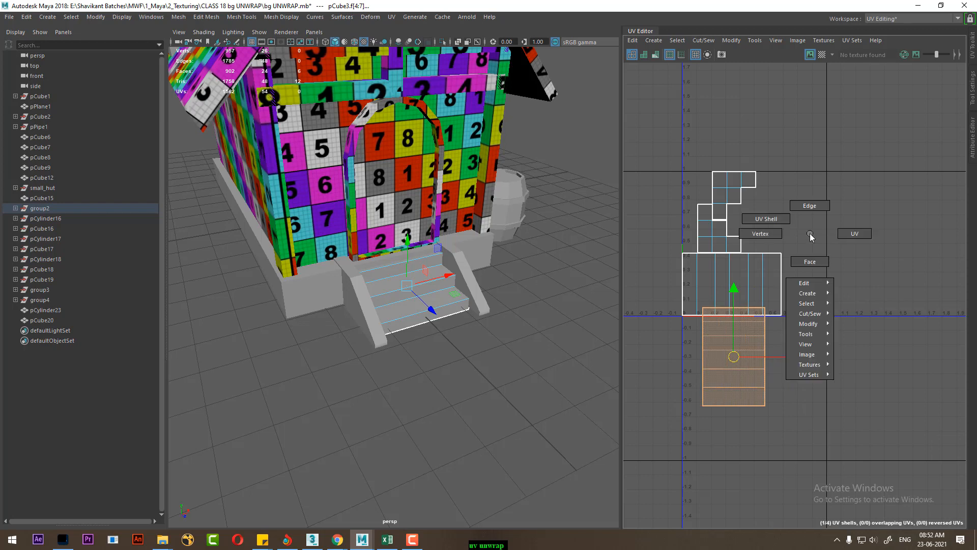
{"action": "key", "text": "ctrl+z"}
- Delete the UVs of the separated shell belonging to the stairs' hidden back and bottom faces
{"action": "right_click_drag", "start_coordinate": [818, 265], "coordinate": [881, 249]}
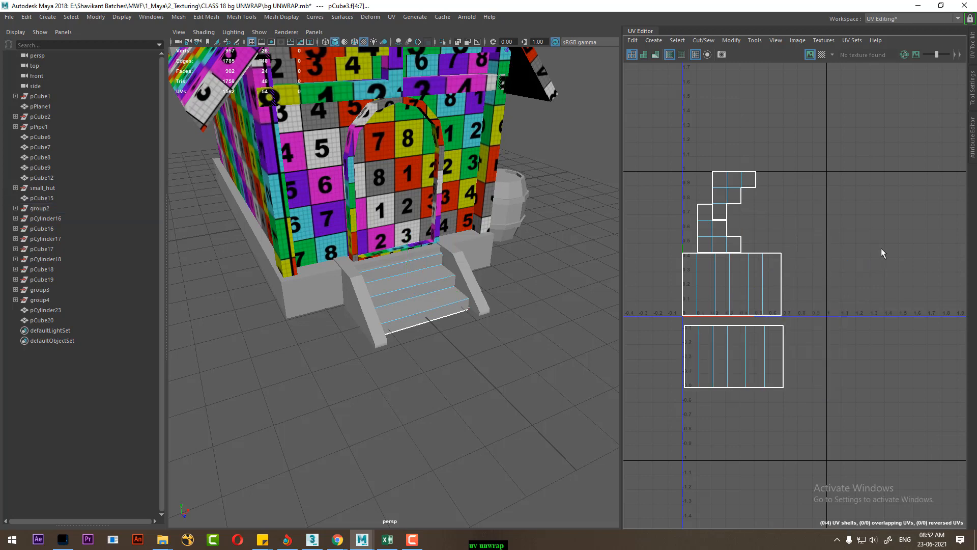
{"action": "left_click", "coordinate": [734, 371]}
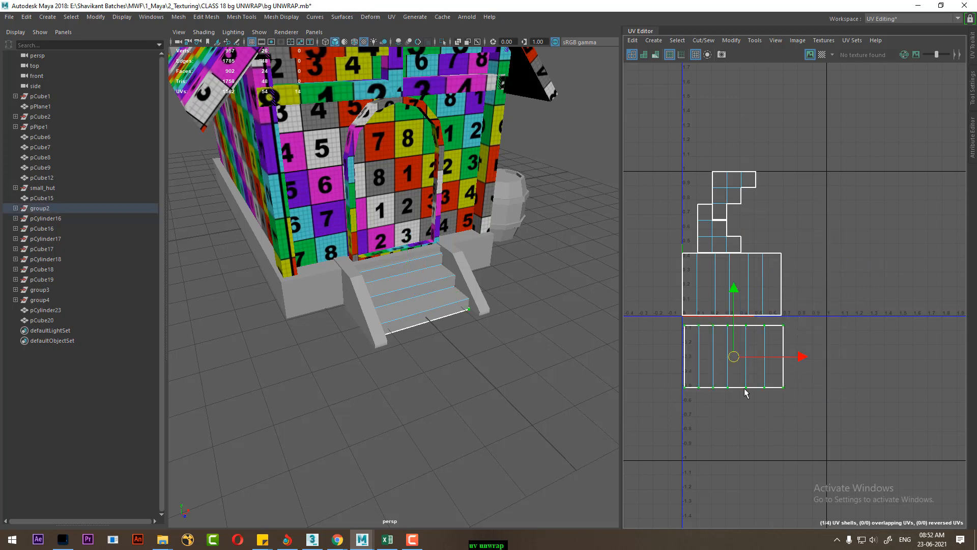
{"action": "right_click", "coordinate": [817, 264], "text": "shift"}
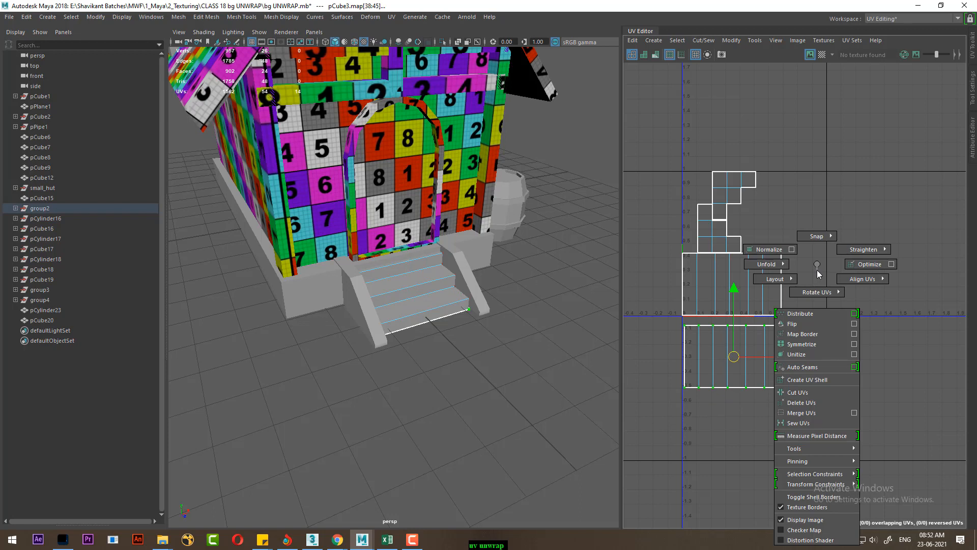
{"action": "left_click", "coordinate": [818, 402]}
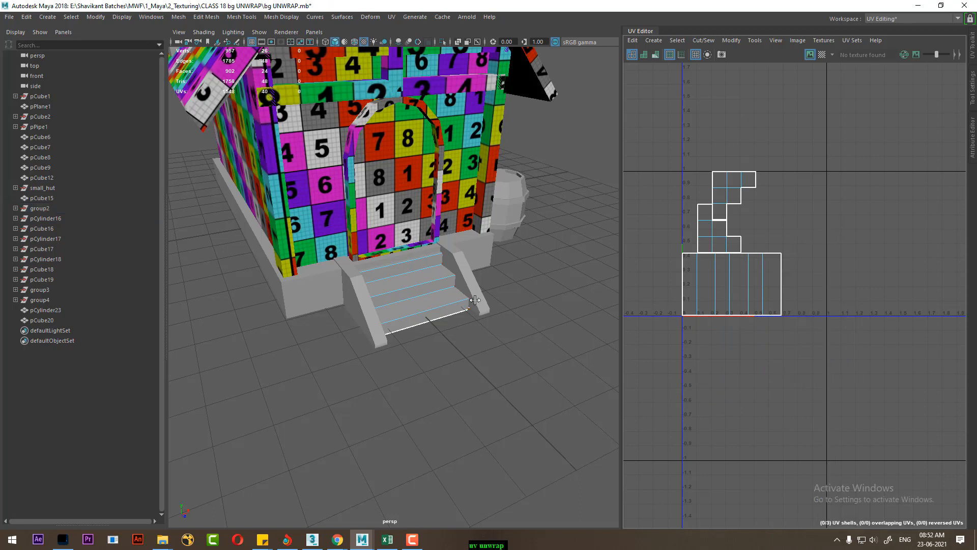
- Hide the two slanted side walls to examine the stairs' covered side faces, and show the walls again
{"action": "left_click_drag", "start_coordinate": [470, 308], "coordinate": [441, 335], "text": "alt"}
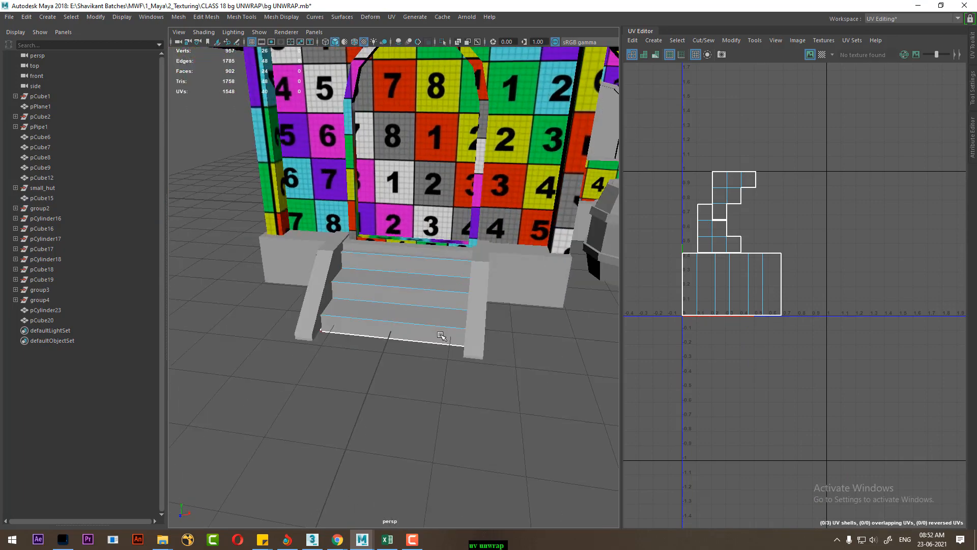
{"action": "scroll", "coordinate": [441, 335], "scroll_direction": "up", "scroll_amount": 5}
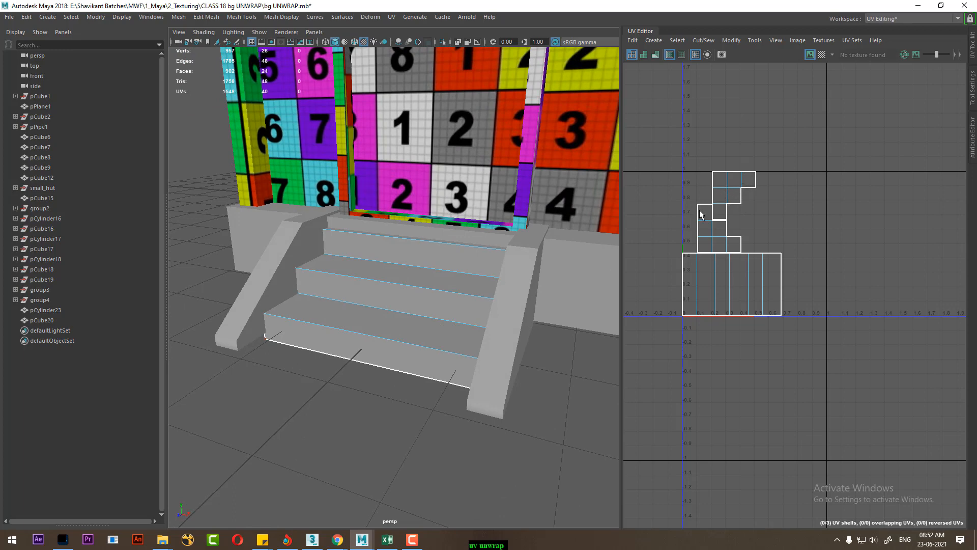
{"action": "left_click_drag", "start_coordinate": [441, 311], "coordinate": [514, 303], "text": "alt"}
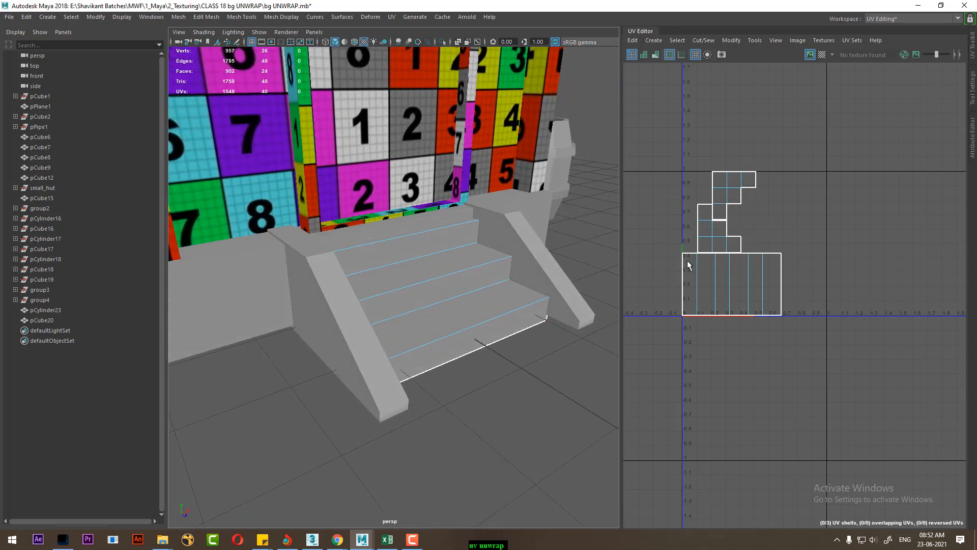
{"action": "right_click_drag", "start_coordinate": [479, 236], "coordinate": [577, 164]}
{"action": "left_click", "coordinate": [534, 242]}
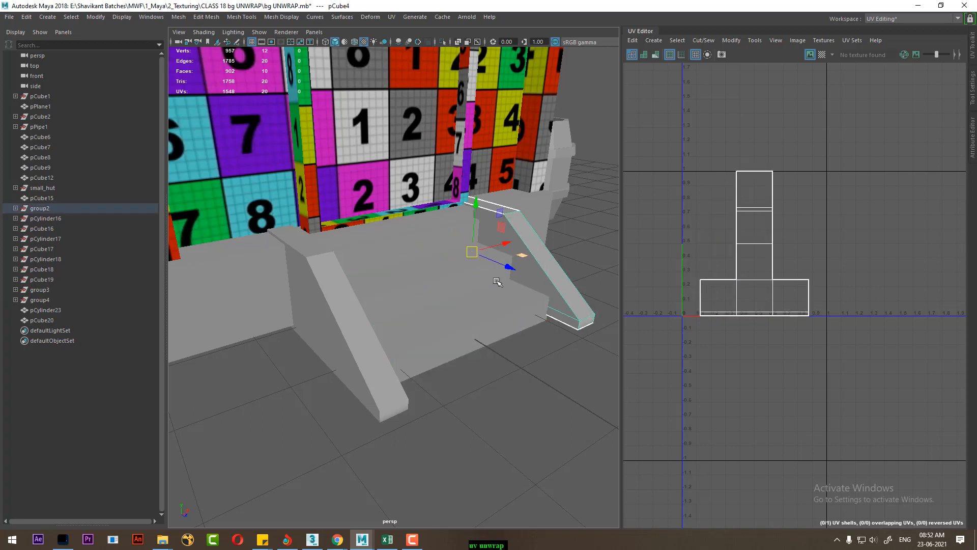
{"action": "left_click", "coordinate": [341, 337], "text": "shift"}
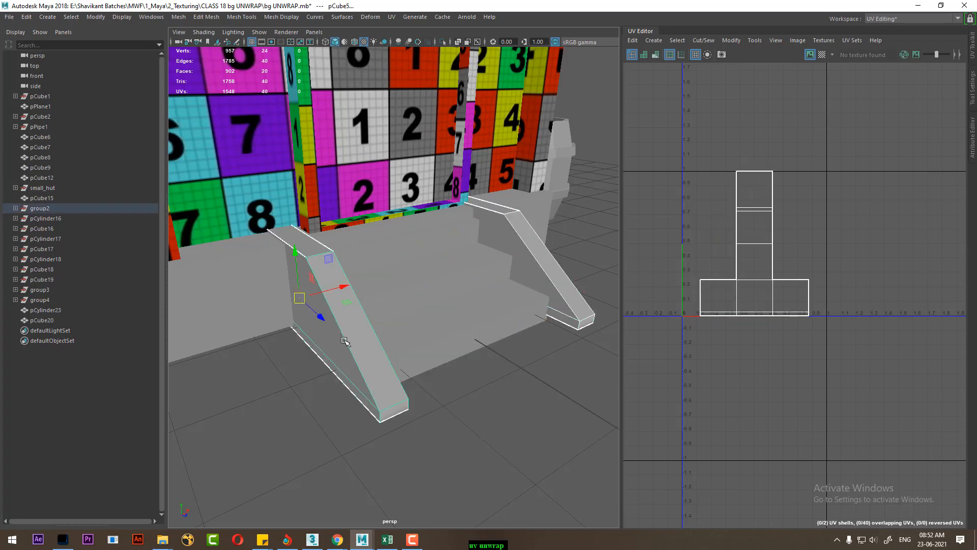
{"action": "key", "text": "ctrl+h"}
{"action": "left_click", "coordinate": [382, 294]}
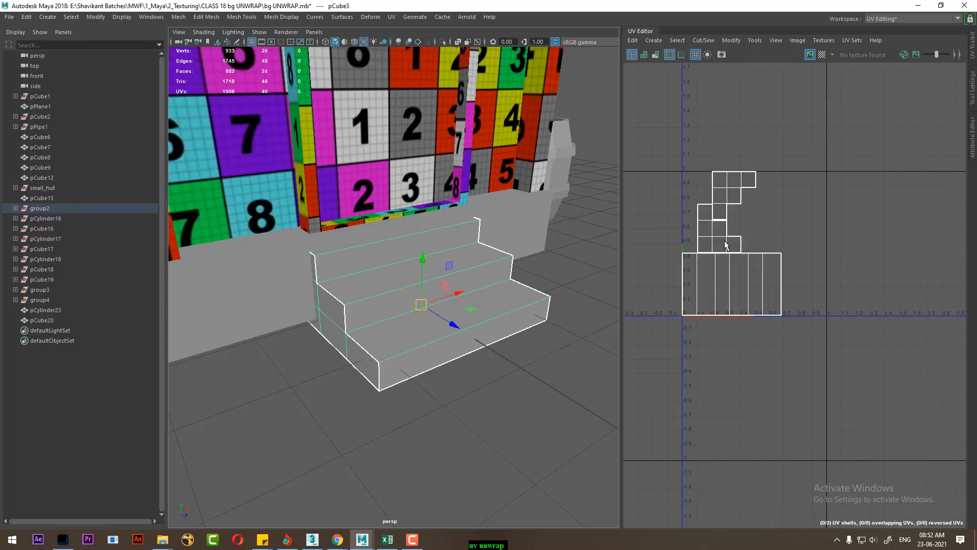
{"action": "left_click", "coordinate": [479, 461]}
{"action": "key", "text": "ctrl+shift+h"}
- Delete the UVs of the two stepped shells belonging to the stairs' hidden side faces
{"action": "left_click", "coordinate": [463, 306]}
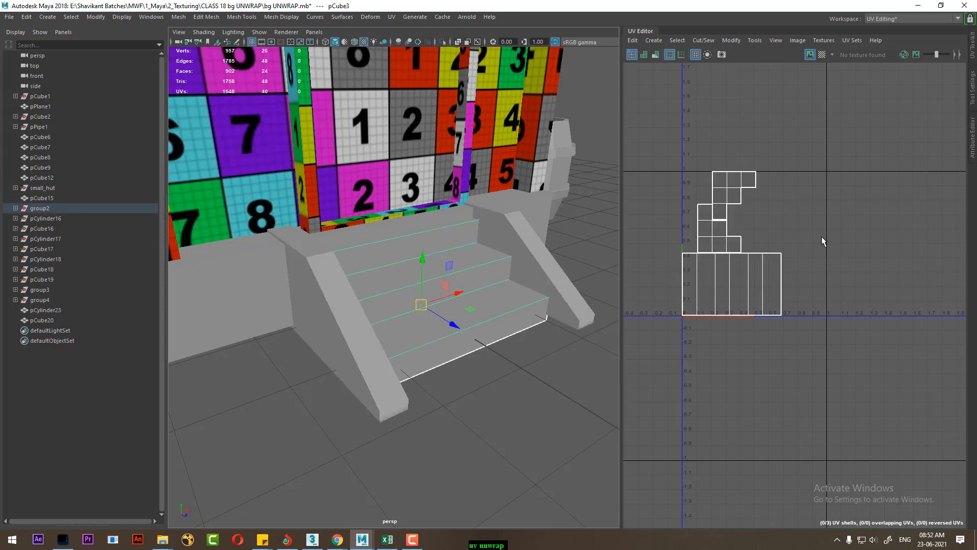
{"action": "scroll", "coordinate": [749, 212], "scroll_direction": "up", "scroll_amount": 2}
{"action": "right_click_drag", "start_coordinate": [762, 216], "coordinate": [856, 193]}
{"action": "left_click_drag", "start_coordinate": [773, 130], "coordinate": [667, 213]}
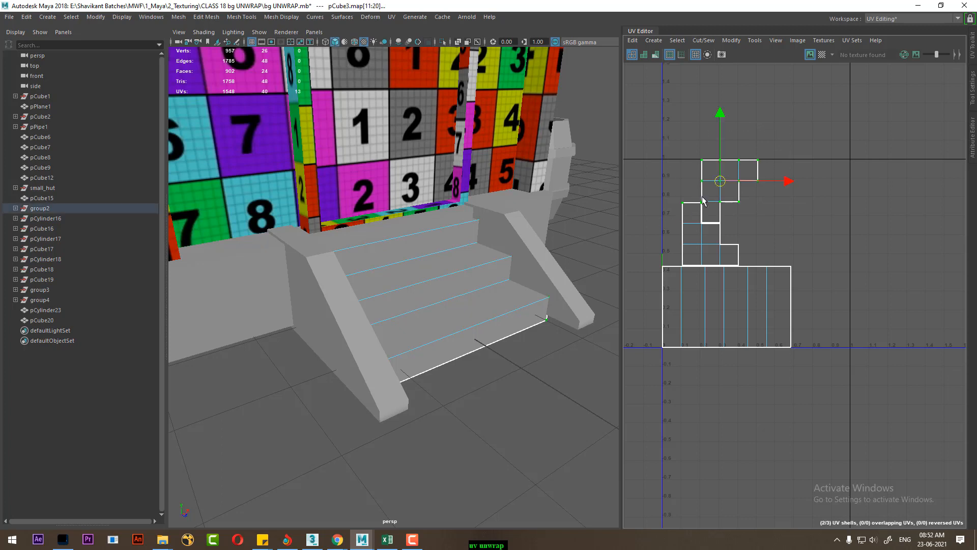
{"action": "right_click_drag", "start_coordinate": [705, 192], "coordinate": [805, 241], "text": "ctrl"}
{"action": "right_click", "coordinate": [850, 161], "text": "shift"}
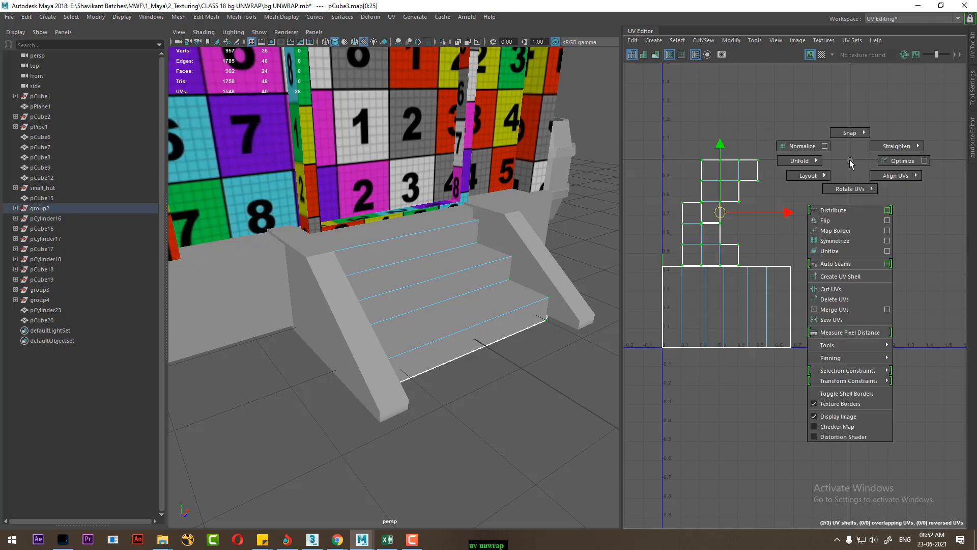
{"action": "left_click", "coordinate": [836, 299]}
- Isolate the slanted side wall on the right-hand side of the stairs
{"action": "right_click_drag", "start_coordinate": [417, 247], "coordinate": [552, 139]}
{"action": "left_click", "coordinate": [535, 250]}
{"action": "left_click_drag", "start_coordinate": [525, 285], "coordinate": [431, 304], "text": "alt"}
{"action": "left_click_drag", "start_coordinate": [425, 349], "coordinate": [442, 338], "text": "alt"}
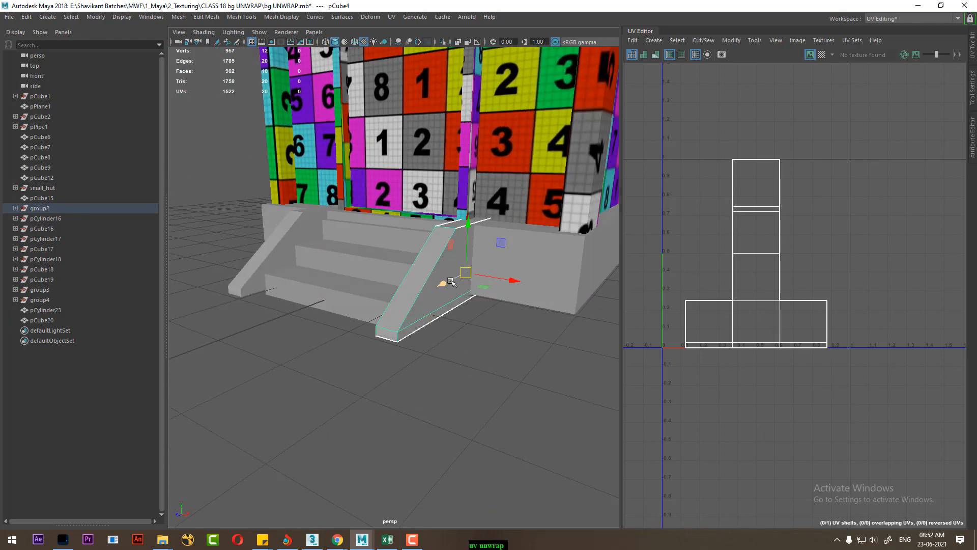
{"action": "key", "text": "ctrl+1"}
{"action": "left_click_drag", "start_coordinate": [449, 277], "coordinate": [467, 292], "text": "alt"}
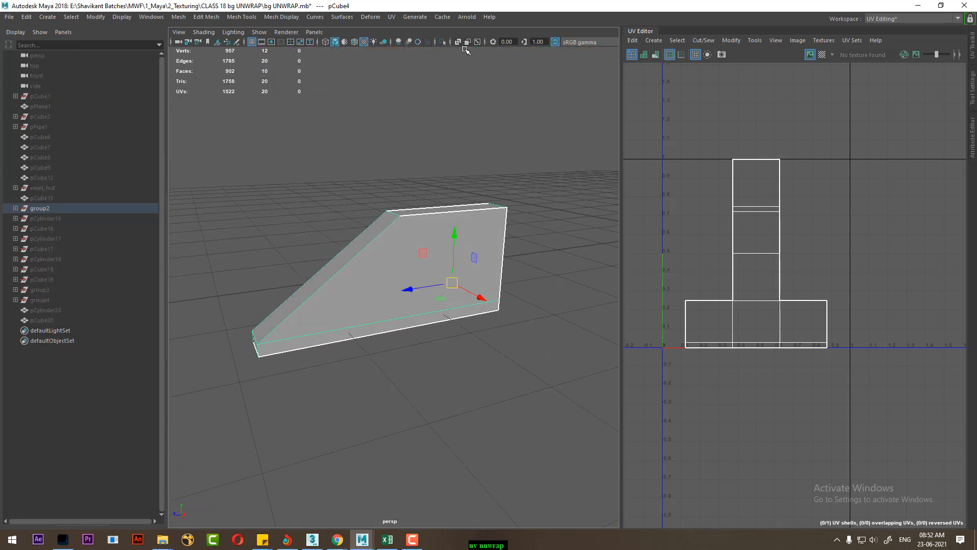
- Apply automatic UV mapping to the isolated side wall and reselect it in object mode
{"action": "left_click", "coordinate": [389, 18]}
{"action": "left_click", "coordinate": [438, 78]}
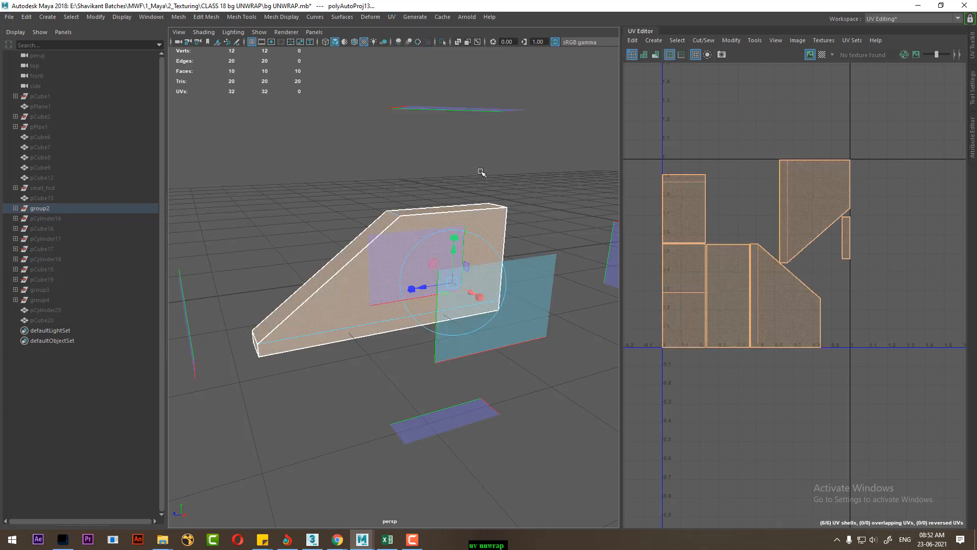
{"action": "right_click_drag", "start_coordinate": [389, 236], "coordinate": [493, 120]}
{"action": "left_click", "coordinate": [436, 244]}
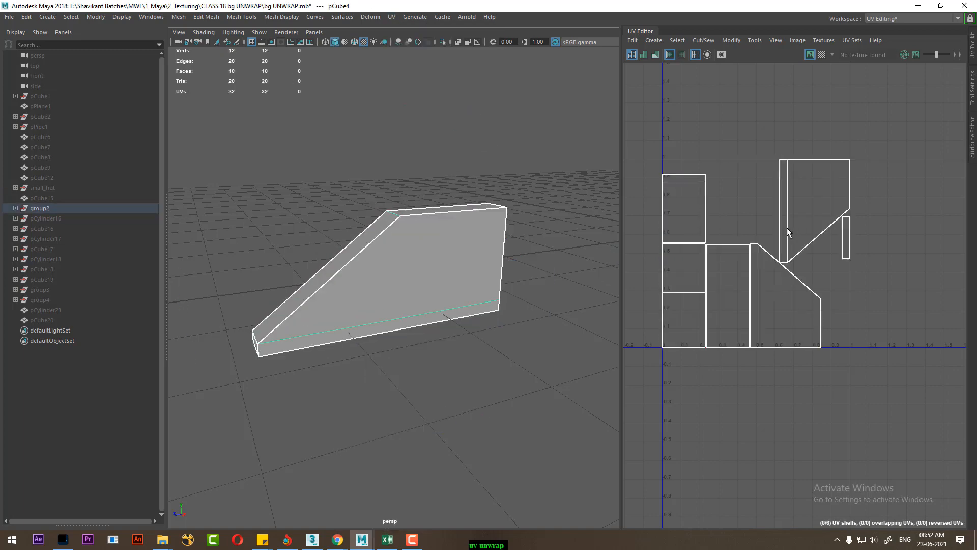
{"action": "scroll", "coordinate": [787, 227], "scroll_direction": "up", "scroll_amount": 2}
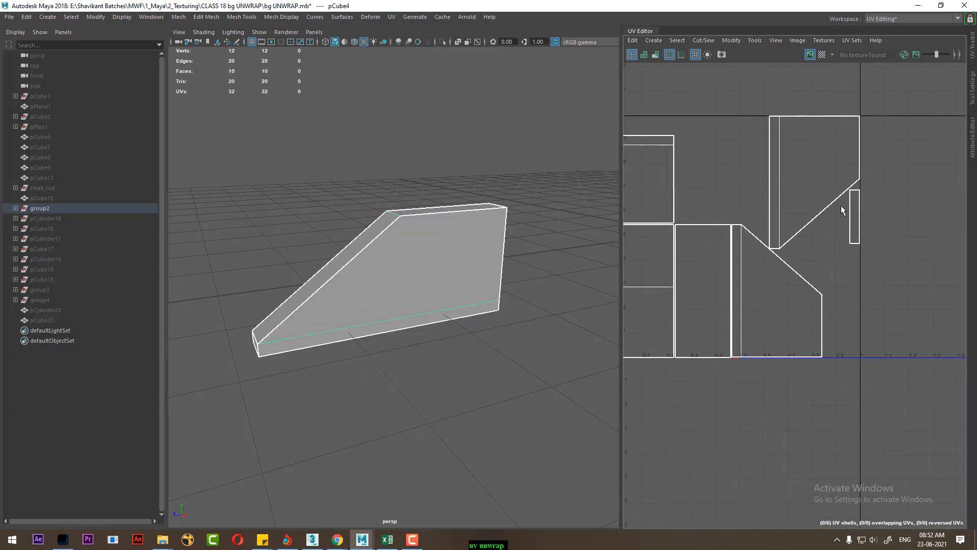
- Move and sew the shell of the top and sloped faces onto the large side face along the wall's flat upper edge
{"action": "right_click_drag", "start_coordinate": [800, 304], "coordinate": [787, 311]}
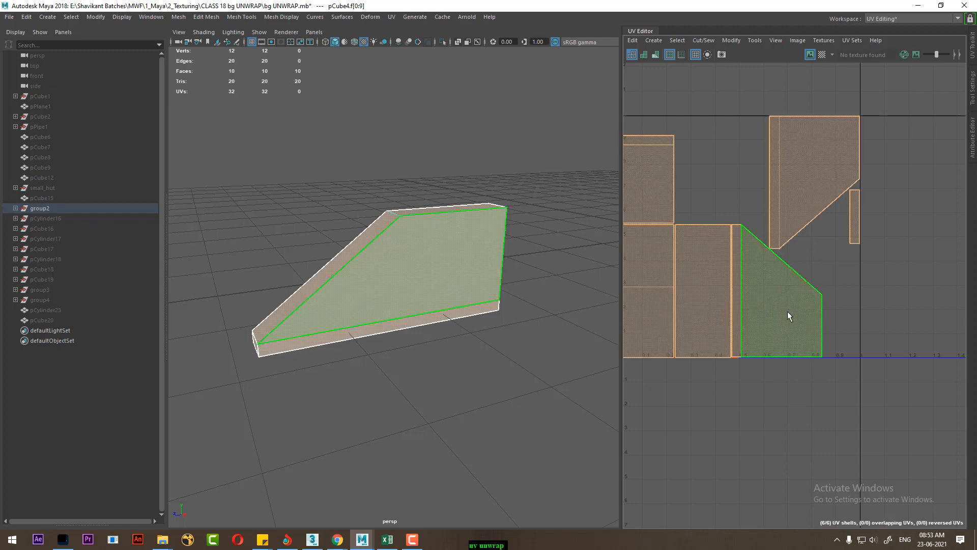
{"action": "left_click", "coordinate": [787, 311]}
{"action": "left_click_drag", "start_coordinate": [300, 379], "coordinate": [419, 376], "text": "alt"}
{"action": "left_click_drag", "start_coordinate": [477, 340], "coordinate": [450, 309], "text": "alt"}
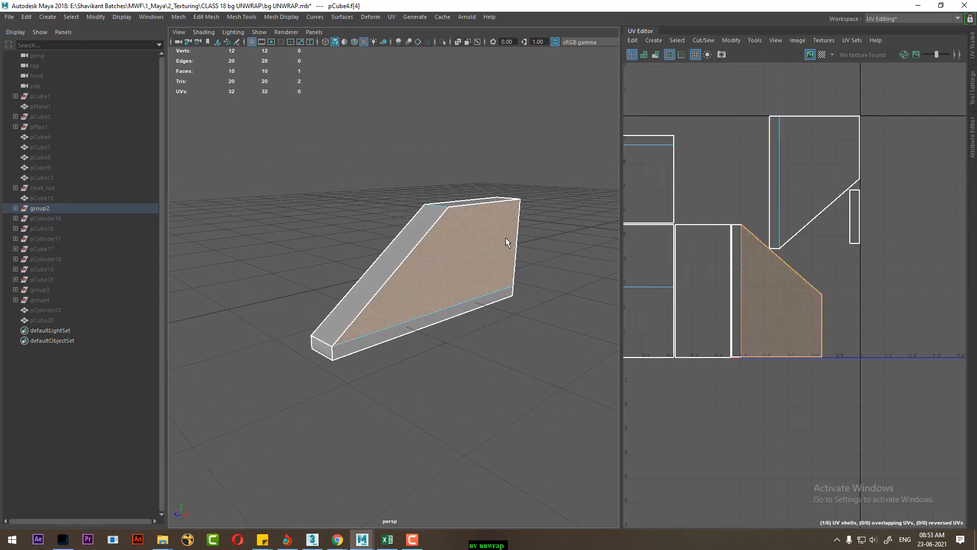
{"action": "left_click_drag", "start_coordinate": [506, 243], "coordinate": [451, 247], "text": "alt"}
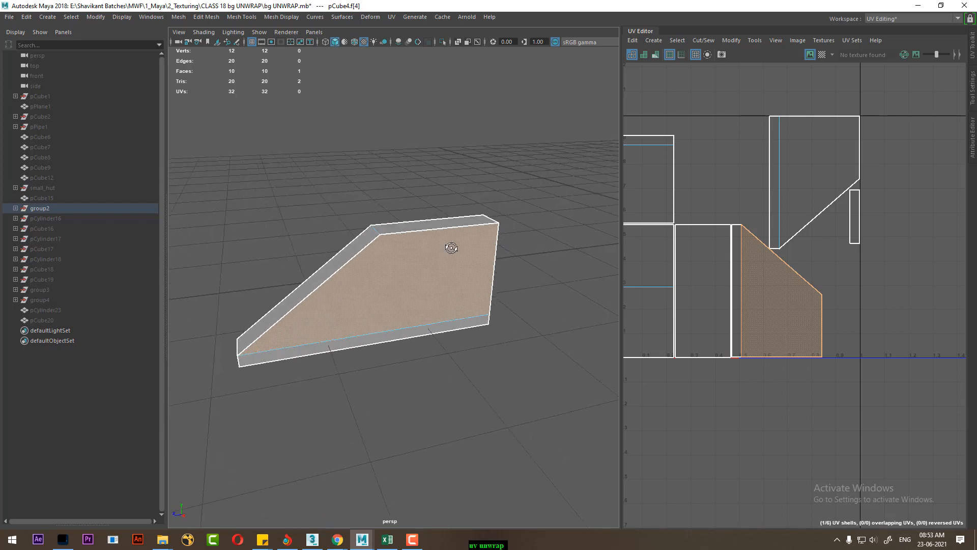
{"action": "left_click", "coordinate": [832, 319]}
{"action": "left_click", "coordinate": [821, 305]}
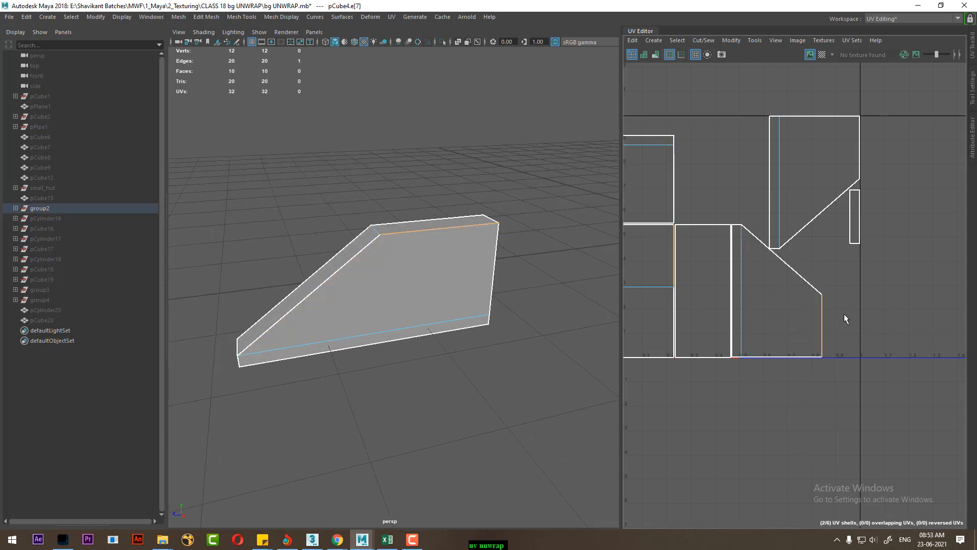
{"action": "key", "text": "g"}
- Sew the opposite side face's shell to the top face's shell along the wall's other flat upper edge
{"action": "left_click_drag", "start_coordinate": [518, 263], "coordinate": [454, 306], "text": "alt"}
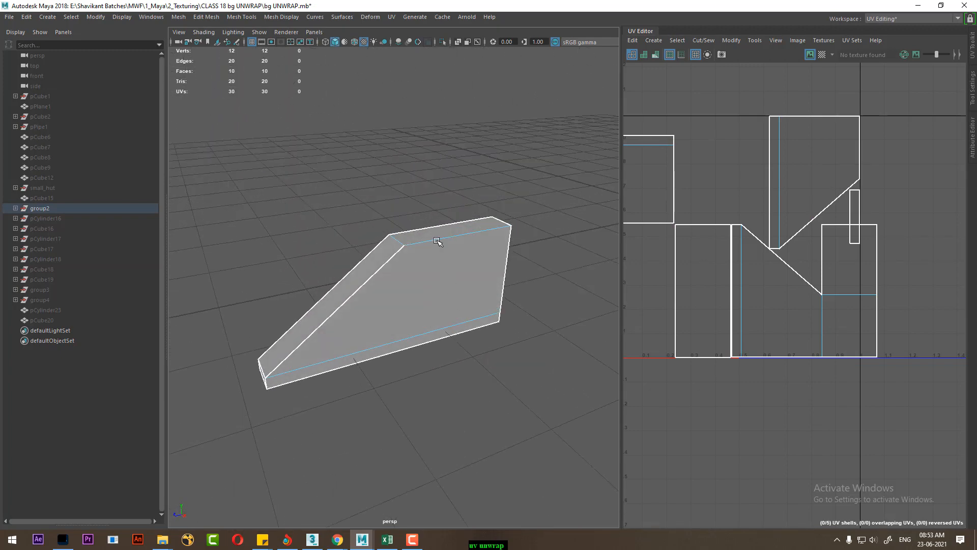
{"action": "left_click_drag", "start_coordinate": [887, 307], "coordinate": [860, 321]}
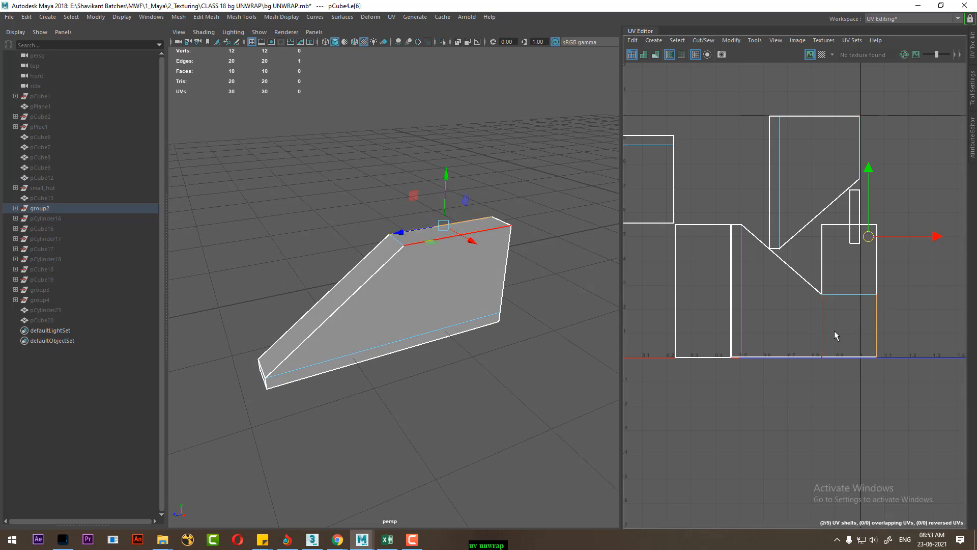
{"action": "right_click_drag", "start_coordinate": [837, 329], "coordinate": [810, 145], "text": "shift"}
{"action": "right_click_drag", "start_coordinate": [855, 323], "coordinate": [806, 282], "text": "alt"}
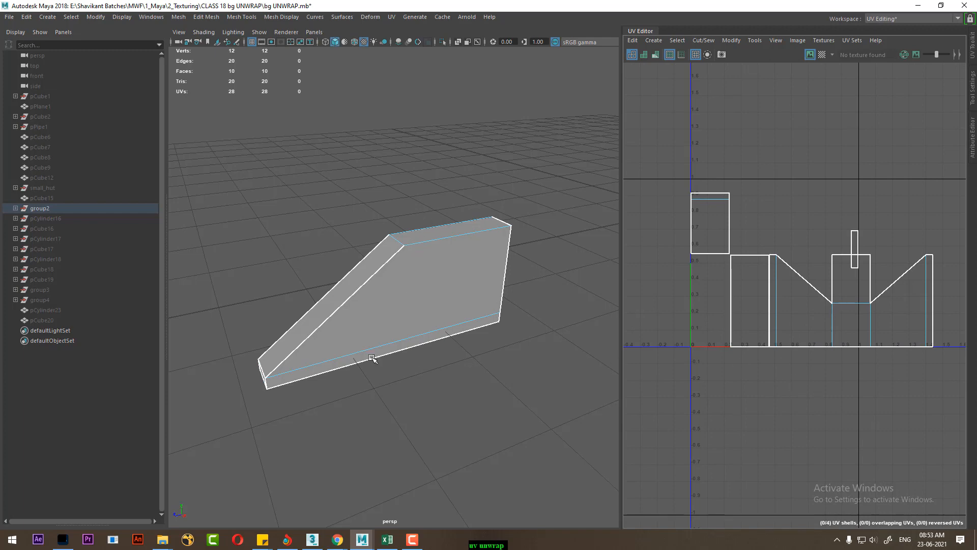
- Check which wall edges the UV shell borders correspond to, and show the rest of the hut again
{"action": "left_click_drag", "start_coordinate": [349, 316], "coordinate": [365, 242], "text": "alt"}
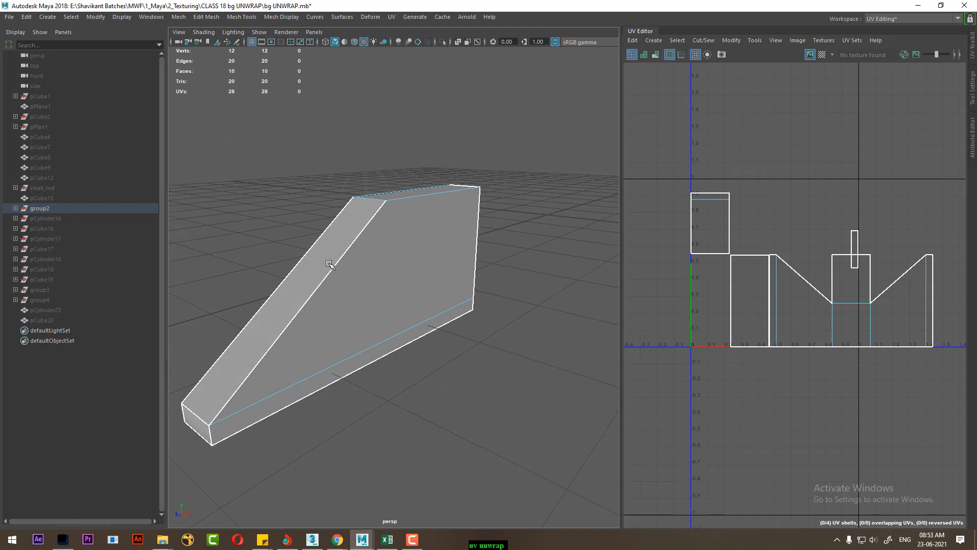
{"action": "left_click", "coordinate": [322, 282]}
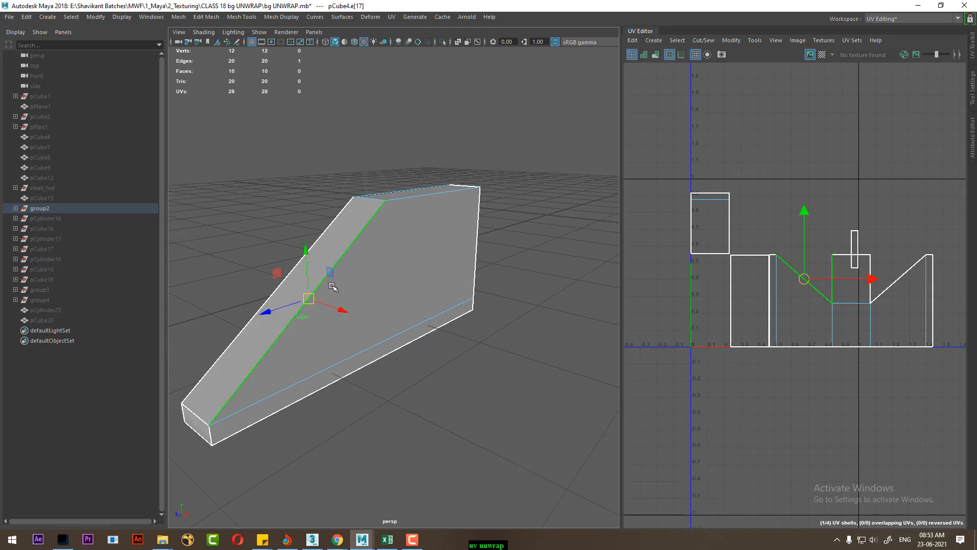
{"action": "left_click", "coordinate": [853, 304]}
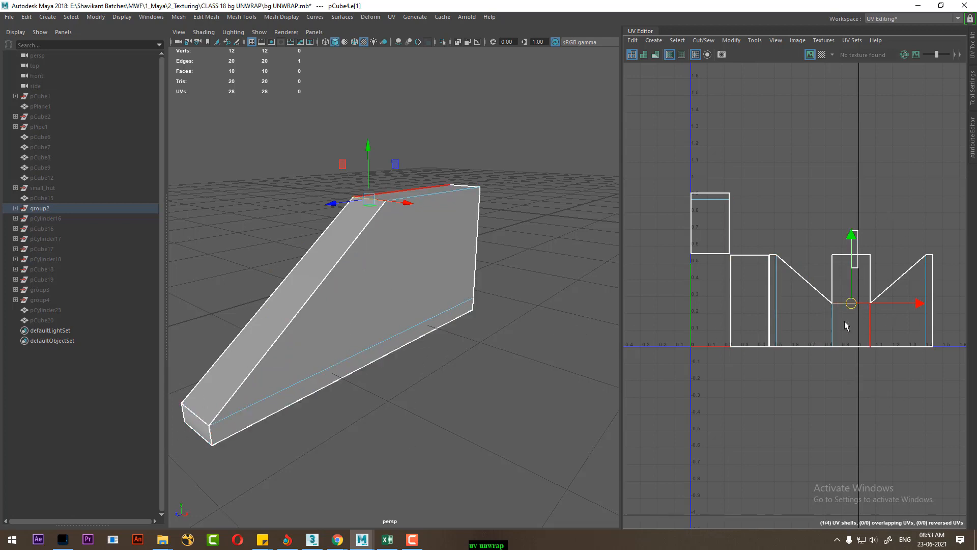
{"action": "left_click", "coordinate": [725, 225]}
{"action": "right_click_drag", "start_coordinate": [747, 216], "coordinate": [746, 189]}
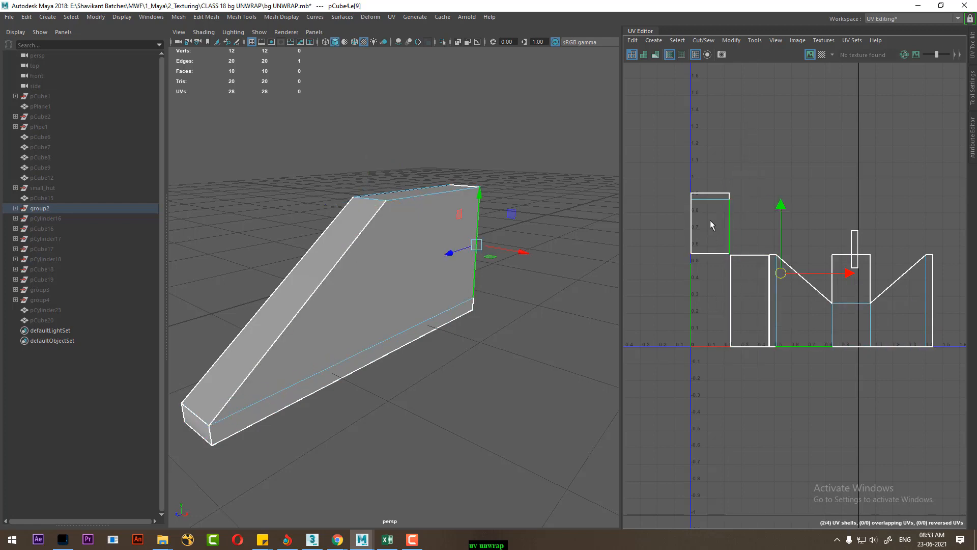
{"action": "scroll", "coordinate": [455, 356], "scroll_direction": "up", "scroll_amount": 2}
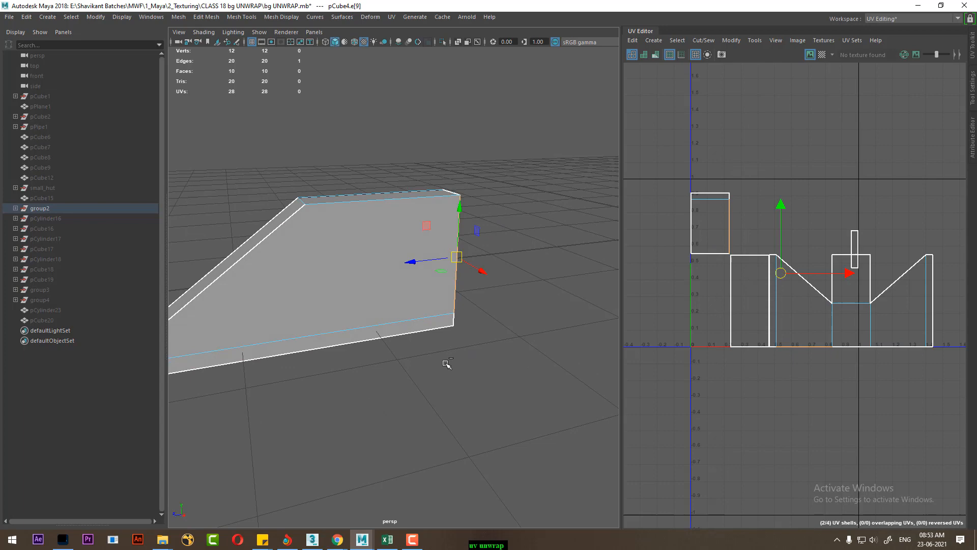
{"action": "left_click_drag", "start_coordinate": [447, 364], "coordinate": [360, 356], "text": "alt"}
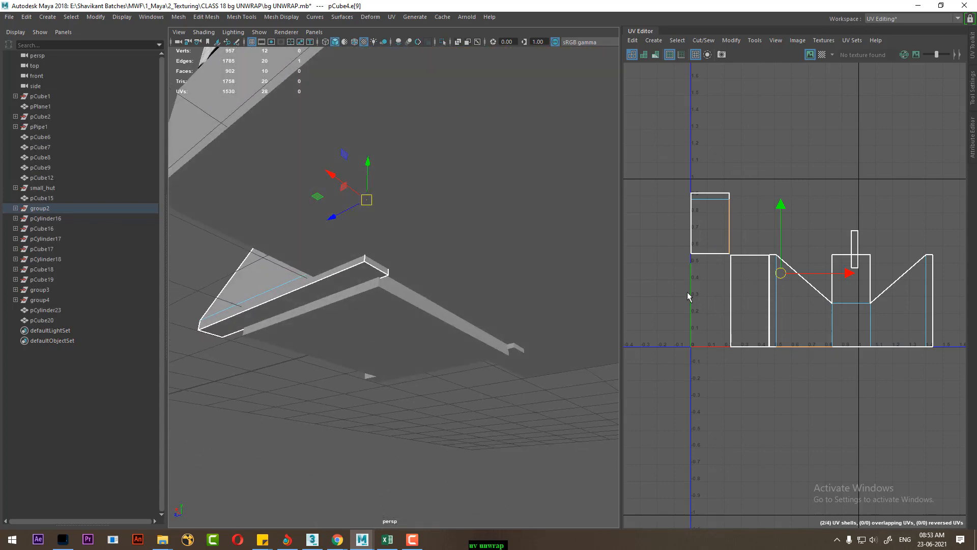
- Delete the UVs of the separate shell belonging to the side wall's hidden back-end faces
{"action": "right_click_drag", "start_coordinate": [737, 192], "coordinate": [733, 233]}
{"action": "left_click_drag", "start_coordinate": [727, 216], "coordinate": [734, 219]}
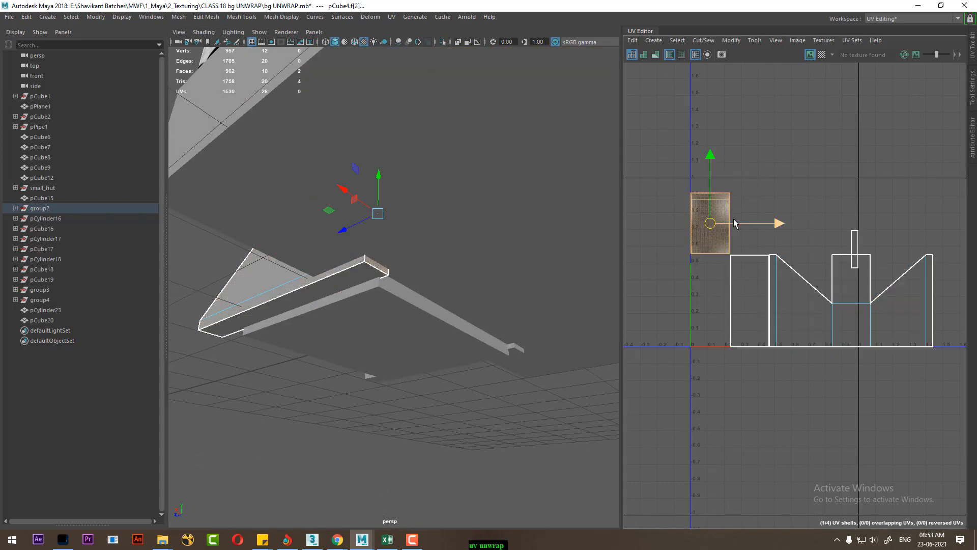
{"action": "mouse_move", "coordinate": [744, 184]}
{"action": "right_mouse_down", "text": "shift"}
{"action": "mouse_move", "coordinate": [743, 341]}
{"action": "mouse_move", "coordinate": [738, 189]}
{"action": "right_mouse_up", "text": "shift"}
{"action": "left_click", "coordinate": [737, 189]}
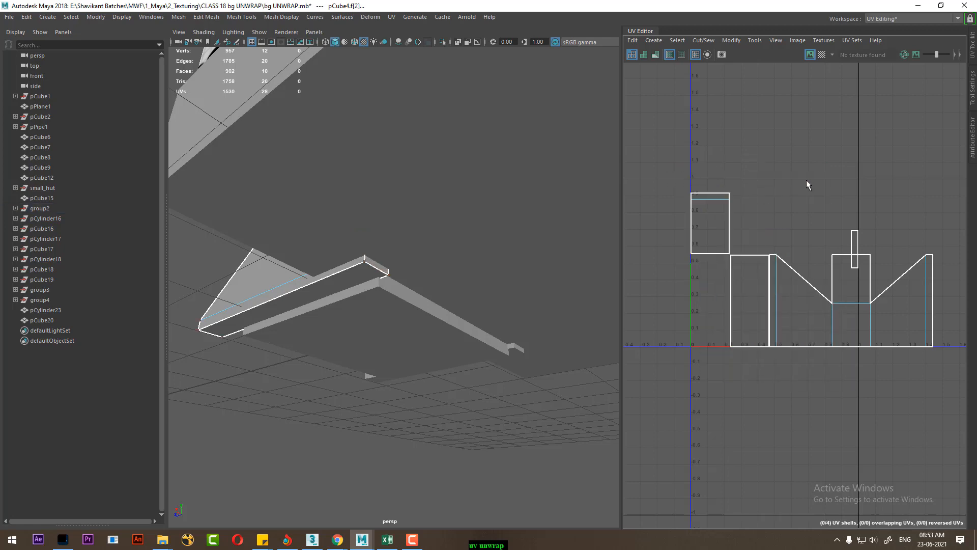
{"action": "left_click_drag", "start_coordinate": [741, 206], "coordinate": [689, 185]}
{"action": "right_click_drag", "start_coordinate": [690, 183], "coordinate": [738, 214], "text": "ctrl"}
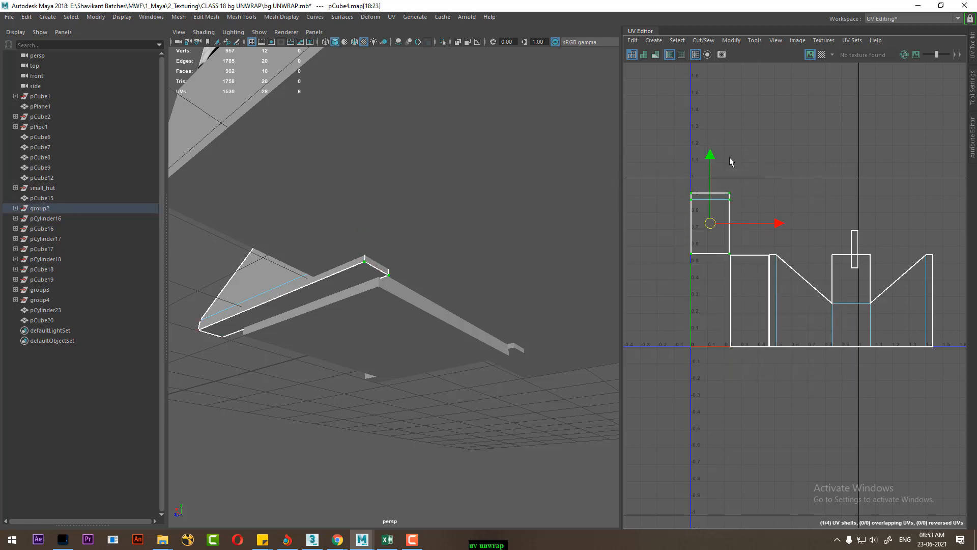
{"action": "right_click_drag", "start_coordinate": [730, 157], "coordinate": [729, 295], "text": "shift"}
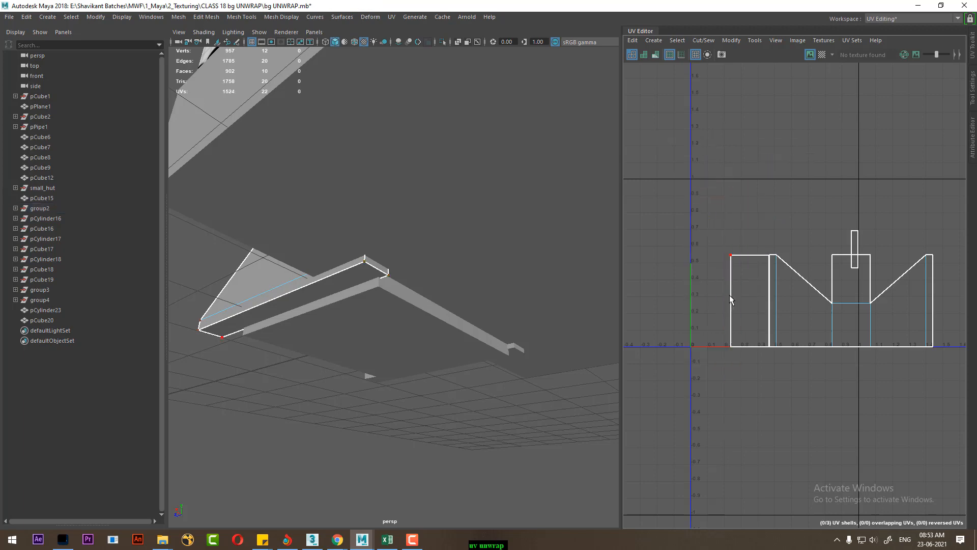
- Locate the small front-end face's shell on the side wall and sew it to the lower end of the sloped face
{"action": "middle_click_drag", "start_coordinate": [797, 347], "coordinate": [701, 380], "text": "alt"}
{"action": "scroll", "coordinate": [760, 300], "scroll_direction": "up", "scroll_amount": 1}
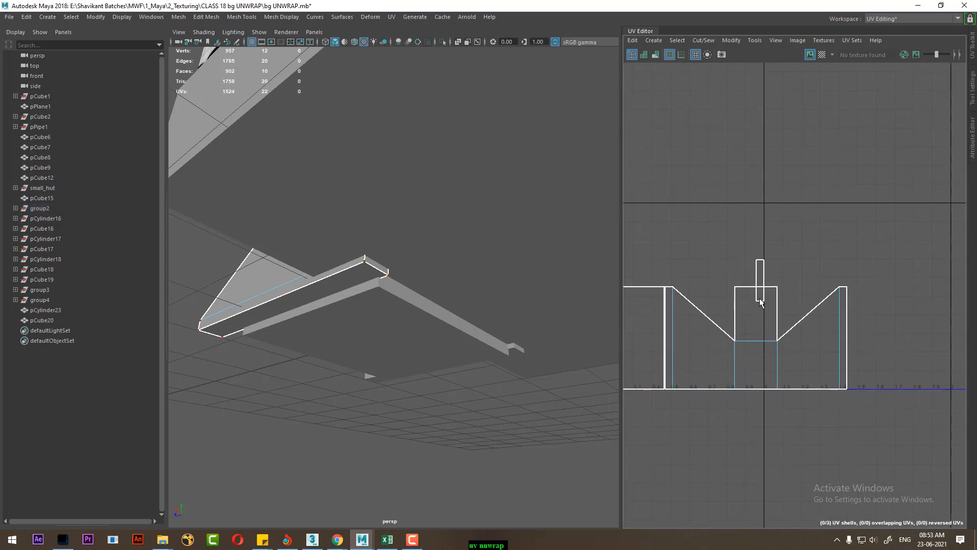
{"action": "left_click_drag", "start_coordinate": [754, 268], "coordinate": [754, 268]}
{"action": "key", "text": "f"}
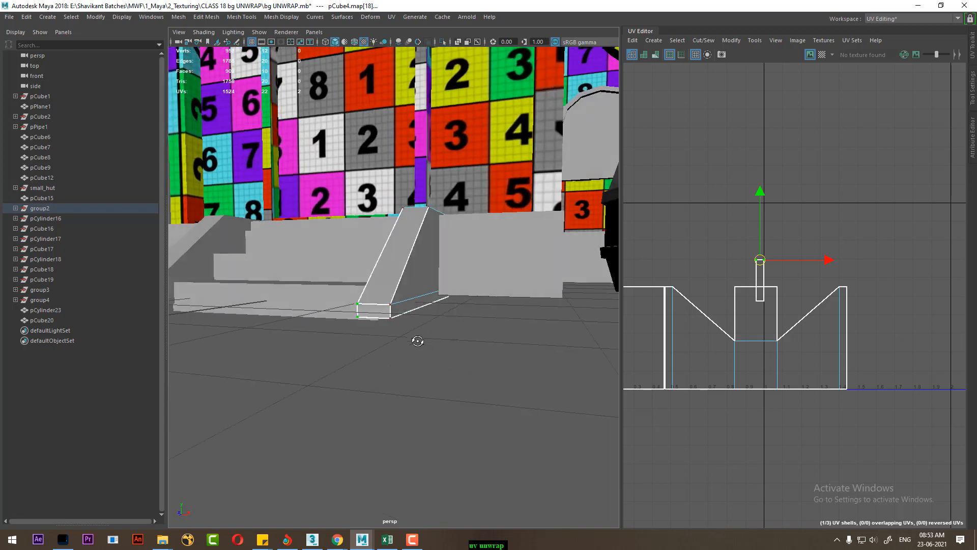
{"action": "left_click_drag", "start_coordinate": [438, 376], "coordinate": [458, 386], "text": "alt"}
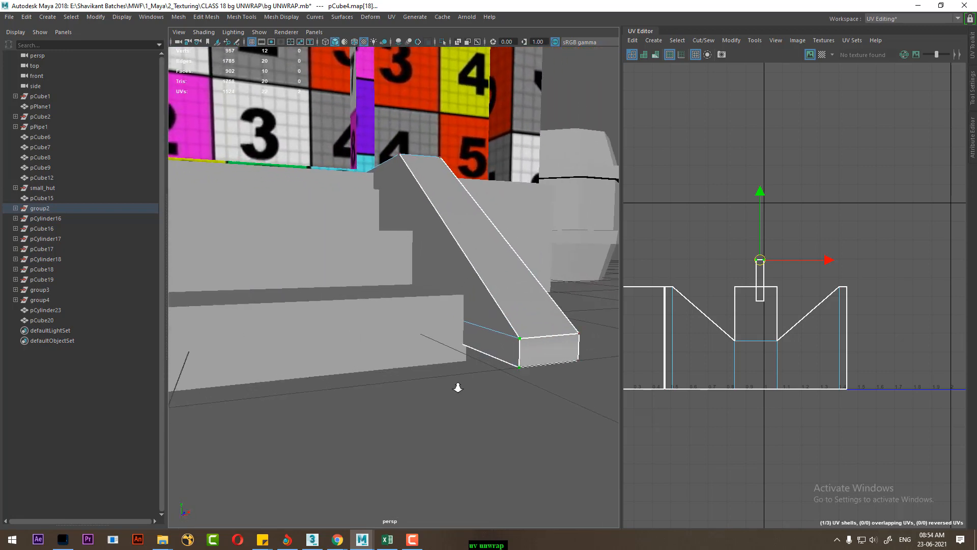
{"action": "scroll", "coordinate": [458, 386], "scroll_direction": "up", "scroll_amount": 1}
{"action": "right_click_drag", "start_coordinate": [838, 272], "coordinate": [839, 265]}
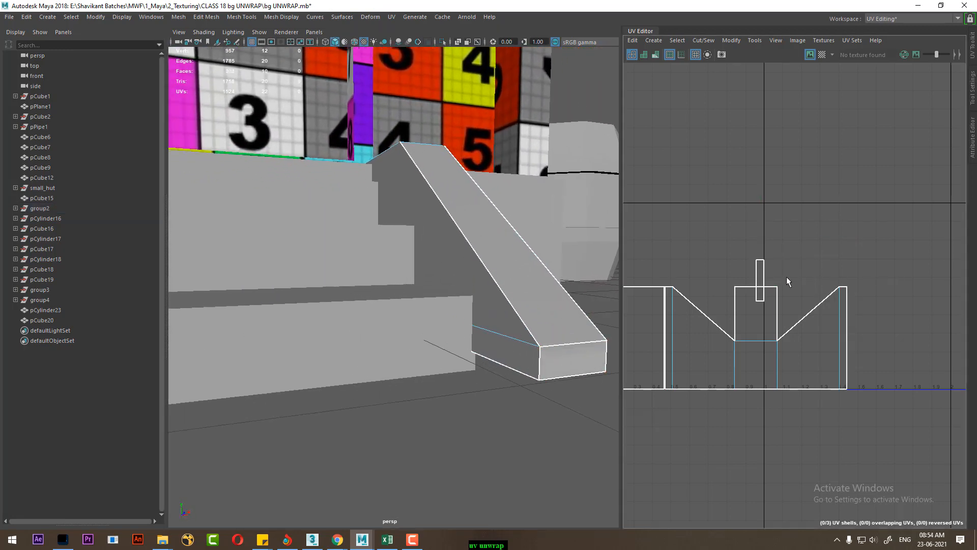
{"action": "left_click", "coordinate": [765, 280]}
{"action": "right_click_drag", "start_coordinate": [770, 266], "coordinate": [833, 377], "text": "alt"}
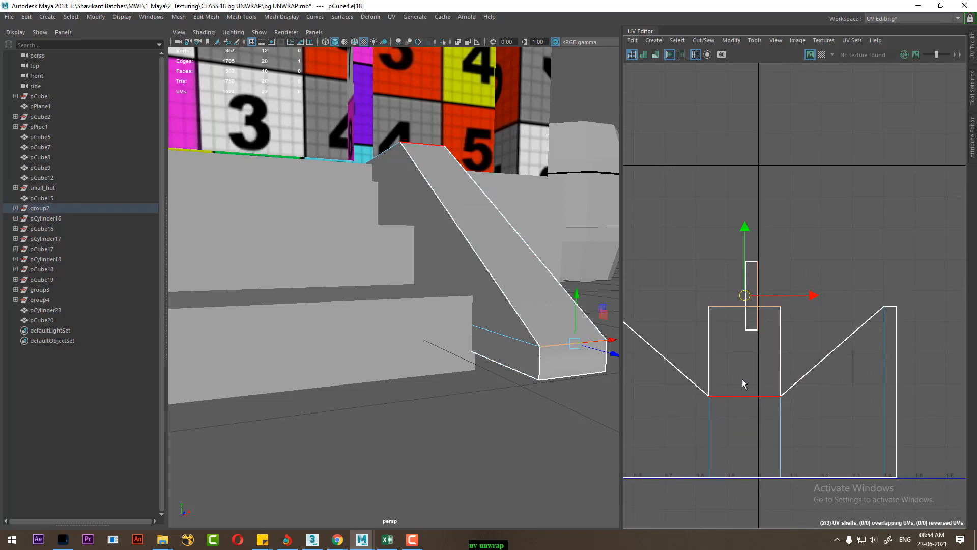
{"action": "right_click_drag", "start_coordinate": [744, 384], "coordinate": [776, 347], "text": "shift"}
- Select the sewn M-shaped shell's UVs and fit them into the 0 to 1 UV space
{"action": "right_click_drag", "start_coordinate": [788, 417], "coordinate": [718, 237], "text": "alt"}
{"action": "middle_click_drag", "start_coordinate": [779, 275], "coordinate": [799, 209], "text": "alt"}
{"action": "right_click_drag", "start_coordinate": [762, 296], "coordinate": [906, 394]}
{"action": "right_click_drag", "start_coordinate": [895, 229], "coordinate": [733, 338], "text": "shift"}
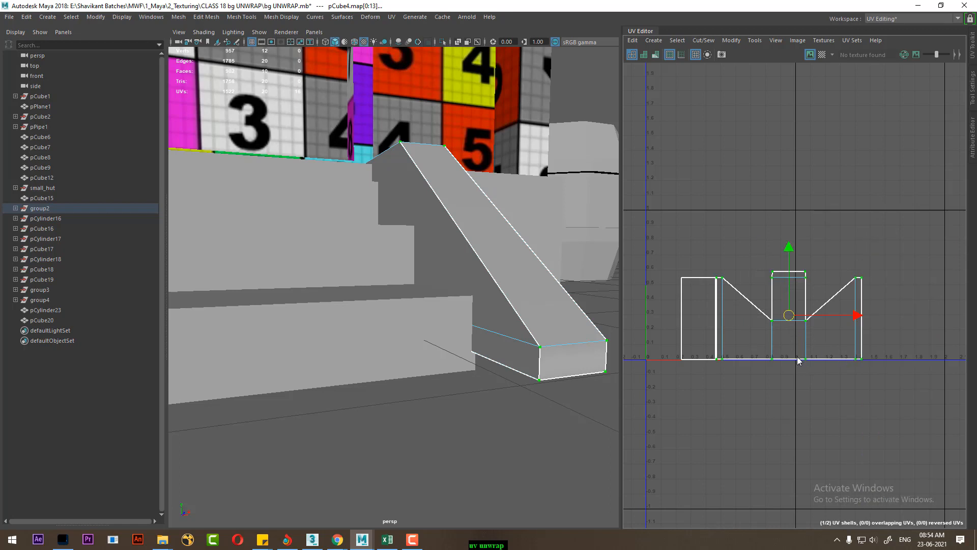
{"action": "scroll", "coordinate": [777, 334], "scroll_direction": "up", "scroll_amount": 1}
{"action": "middle_click_drag", "start_coordinate": [747, 375], "coordinate": [796, 371], "text": "alt"}
{"action": "scroll", "coordinate": [800, 340], "scroll_direction": "up", "scroll_amount": 1}
- Sew the remaining rectangular shell to the wall's side shell and fit the combined shell into the 0 to 1 UV space
{"action": "left_click", "coordinate": [748, 331]}
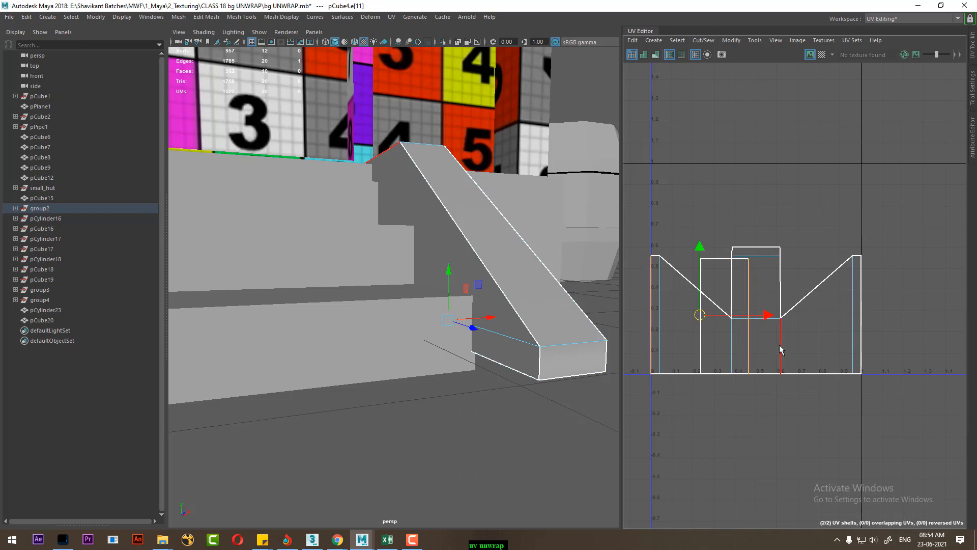
{"action": "right_click_drag", "start_coordinate": [800, 348], "coordinate": [718, 236], "text": "shift"}
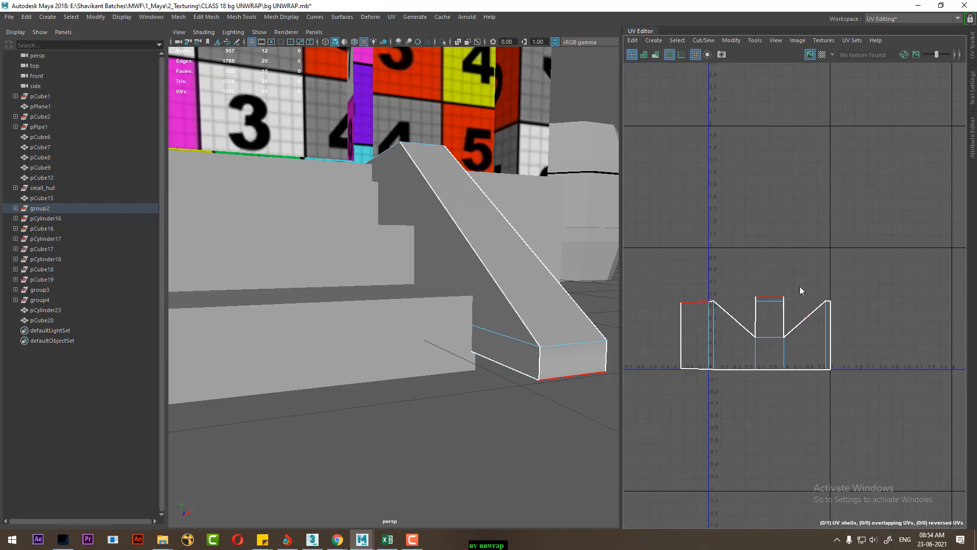
{"action": "right_click_drag", "start_coordinate": [801, 289], "coordinate": [849, 289]}
{"action": "right_click_drag", "start_coordinate": [750, 319], "coordinate": [807, 355], "text": "ctrl"}
{"action": "right_click_drag", "start_coordinate": [859, 232], "coordinate": [758, 289], "text": "shift"}
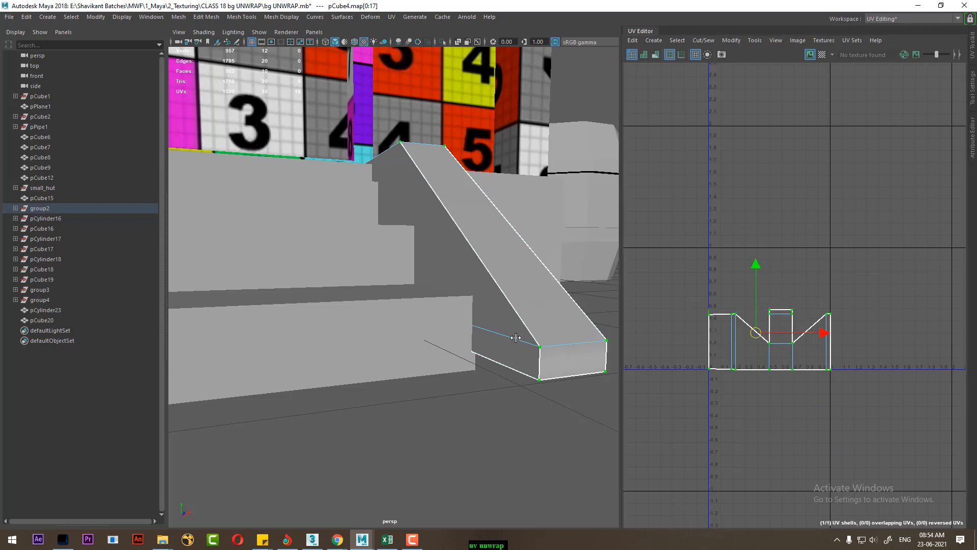
- Assign the existing numbered checker material to the side wall and inspect the pattern on its outer and sloped faces
{"action": "left_click_drag", "start_coordinate": [516, 337], "coordinate": [436, 310], "text": "alt"}
{"action": "scroll", "coordinate": [436, 310], "scroll_direction": "down", "scroll_amount": 5}
{"action": "left_click_drag", "start_coordinate": [482, 277], "coordinate": [479, 311], "text": "alt"}
{"action": "scroll", "coordinate": [490, 317], "scroll_direction": "up", "scroll_amount": 2}
{"action": "right_click_drag", "start_coordinate": [465, 248], "coordinate": [512, 229]}
{"action": "right_click_drag", "start_coordinate": [455, 247], "coordinate": [525, 518]}
{"action": "left_click_drag", "start_coordinate": [462, 348], "coordinate": [399, 338], "text": "alt"}
{"action": "right_click_drag", "start_coordinate": [399, 338], "coordinate": [432, 387], "text": "alt"}
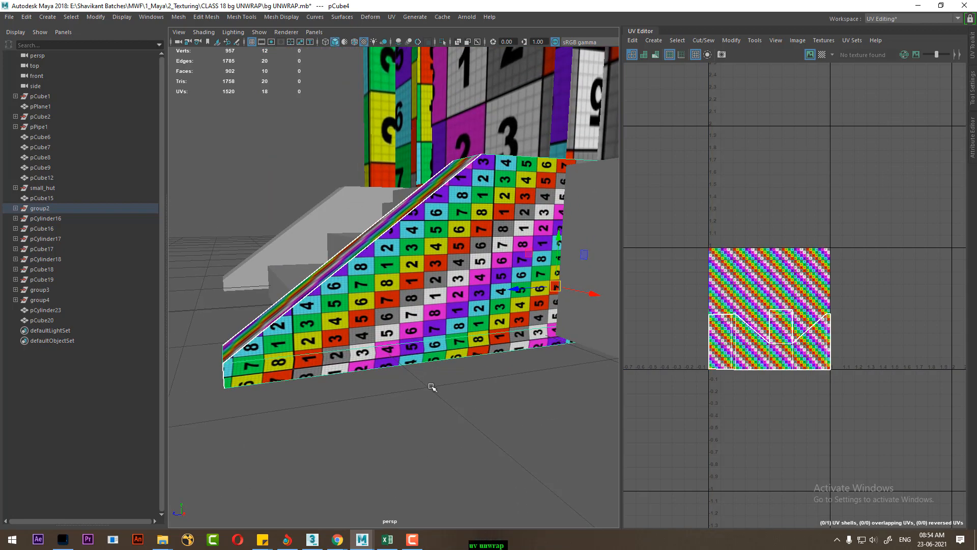
{"action": "left_click_drag", "start_coordinate": [395, 367], "coordinate": [451, 364], "text": "alt"}
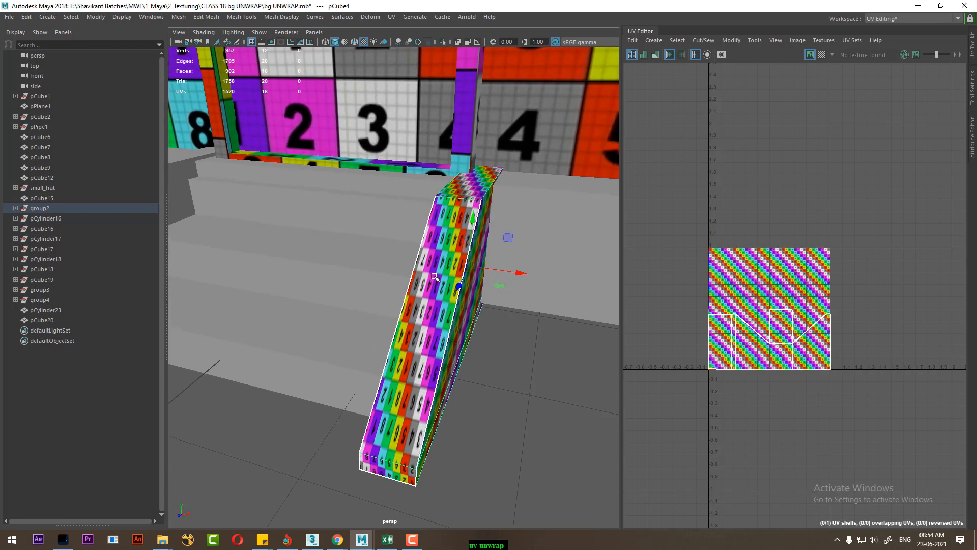
- Isolate the checkered side wall and examine the pattern along the lower edge of its large face
{"action": "scroll", "coordinate": [775, 288], "scroll_direction": "up", "scroll_amount": 4}
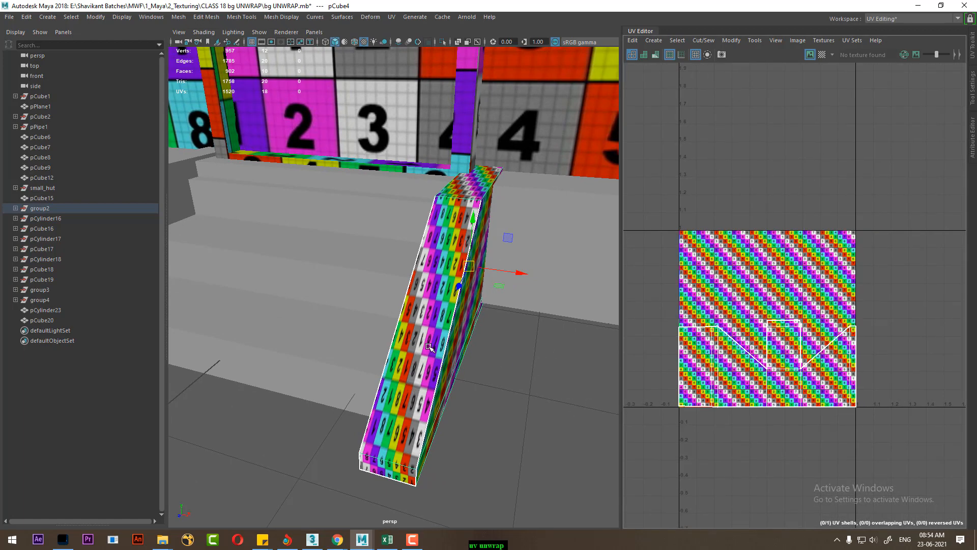
{"action": "left_click_drag", "start_coordinate": [430, 345], "coordinate": [404, 300], "text": "alt"}
{"action": "key", "text": "alt+h"}
{"action": "middle_click_drag", "start_coordinate": [418, 303], "coordinate": [408, 319], "text": "alt"}
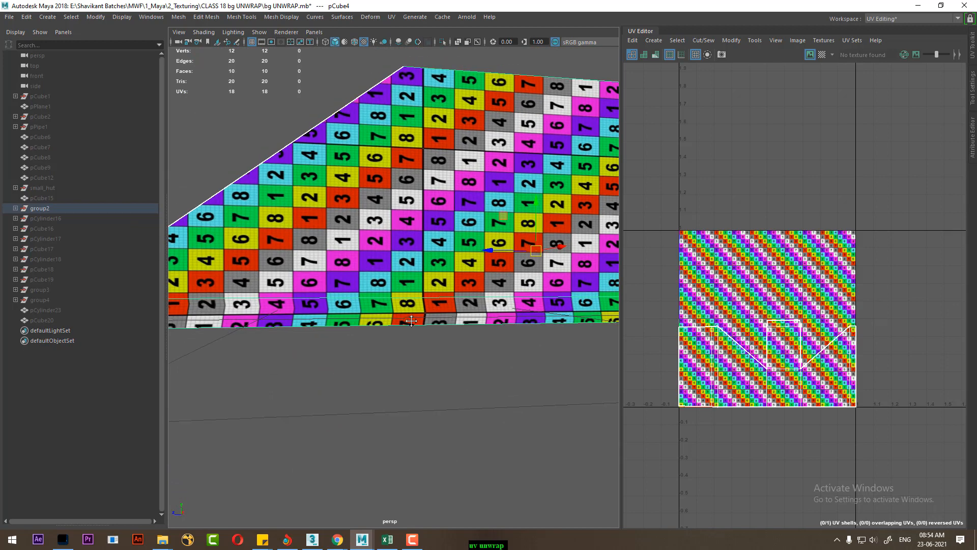
{"action": "right_click_drag", "start_coordinate": [799, 334], "coordinate": [877, 342]}
{"action": "scroll", "coordinate": [875, 340], "scroll_direction": "down", "scroll_amount": 2}
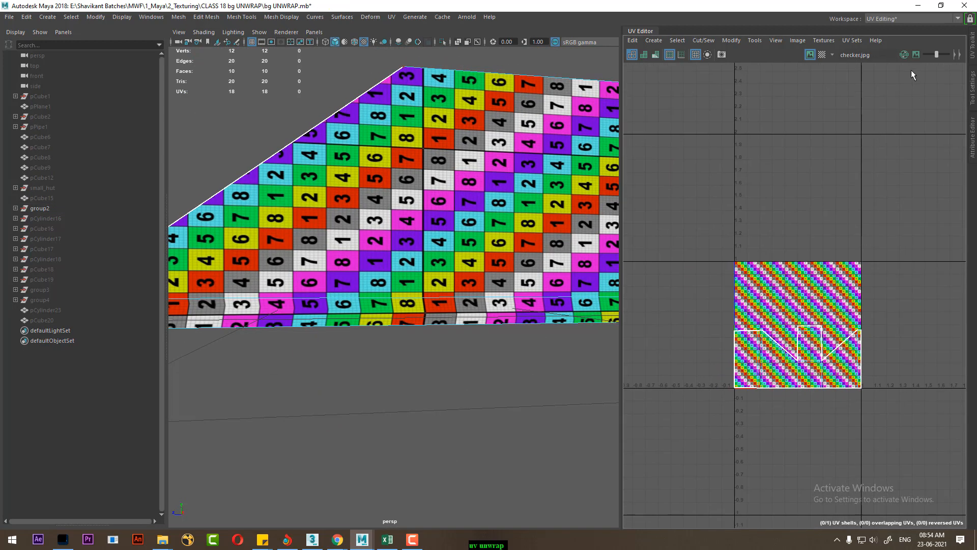
- Hide the Outliner and reopen the UV Editor together with the UV Toolkit beside the viewport
{"action": "key", "text": "ctrl+space"}
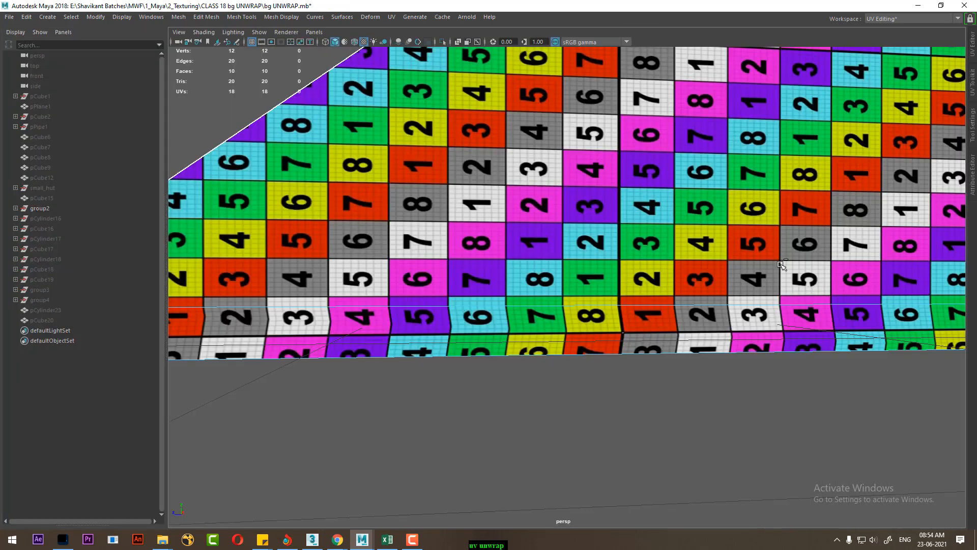
{"action": "key", "text": "space"}
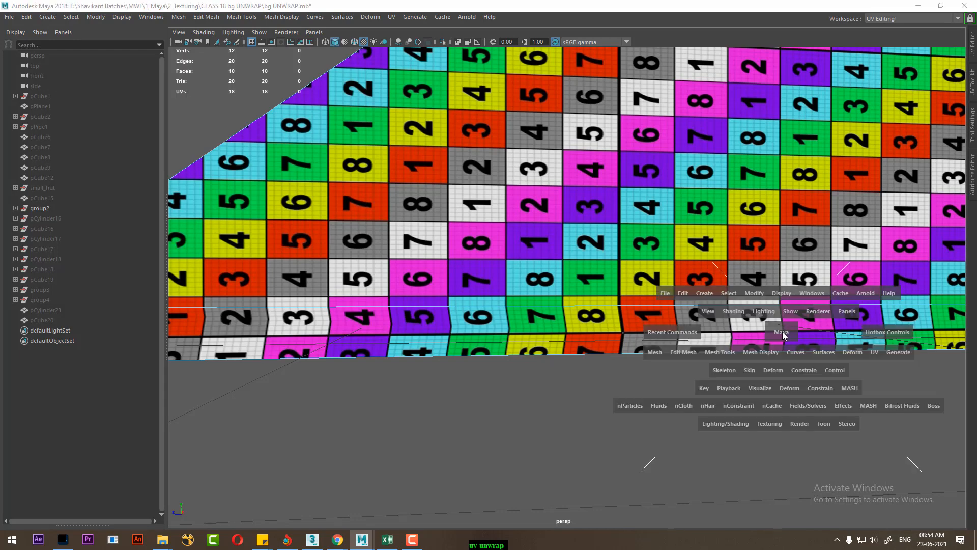
{"action": "left_click", "coordinate": [783, 334]}
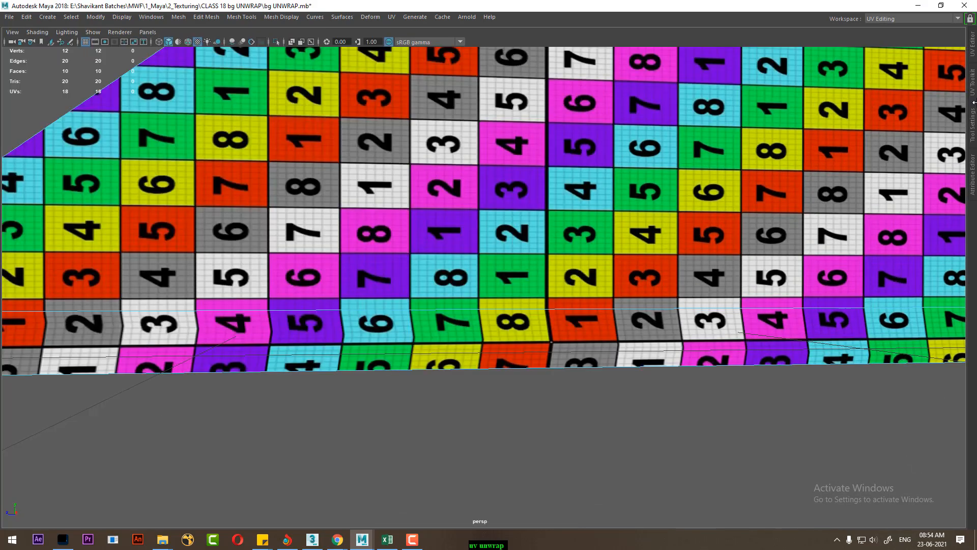
{"action": "left_click", "coordinate": [973, 46]}
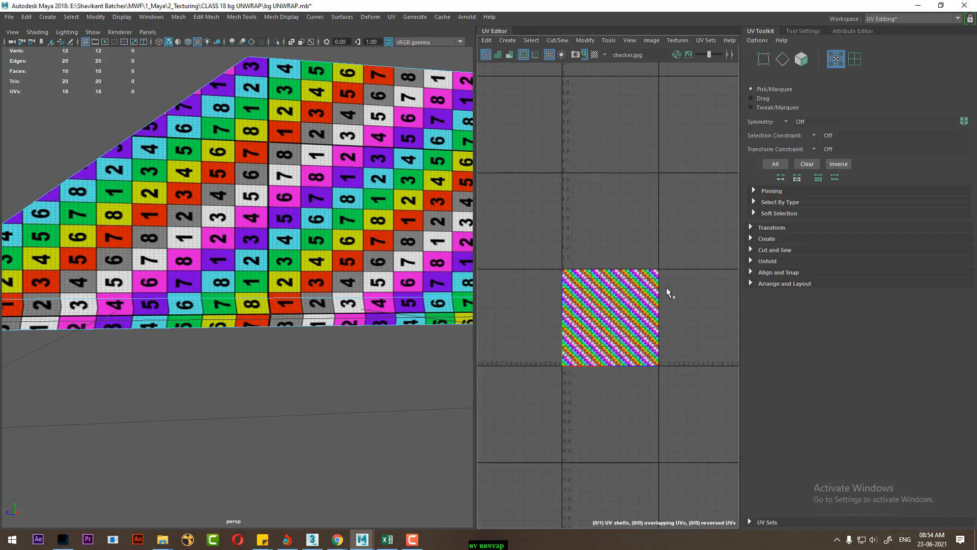
- Hide the checker image shown behind the side wall's shell in the UV Editor
{"action": "key", "text": "space"}
{"action": "left_click", "coordinate": [810, 55]}
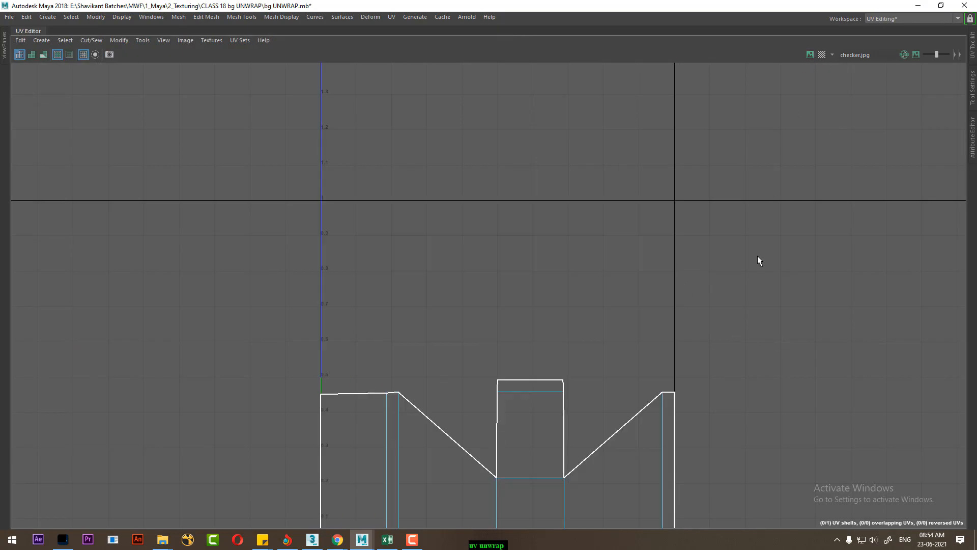
{"action": "key", "text": "space"}
- Select all UVs of the slanted side wall and unfold them with the Legacy method
{"action": "left_click_drag", "start_coordinate": [210, 255], "coordinate": [387, 387], "text": "alt"}
{"action": "right_click_drag", "start_coordinate": [631, 301], "coordinate": [599, 382], "text": "alt"}
{"action": "middle_click_drag", "start_coordinate": [599, 381], "coordinate": [613, 275], "text": "alt"}
{"action": "right_click_drag", "start_coordinate": [624, 311], "coordinate": [575, 242], "text": "alt"}
{"action": "left_click_drag", "start_coordinate": [510, 212], "coordinate": [696, 369]}
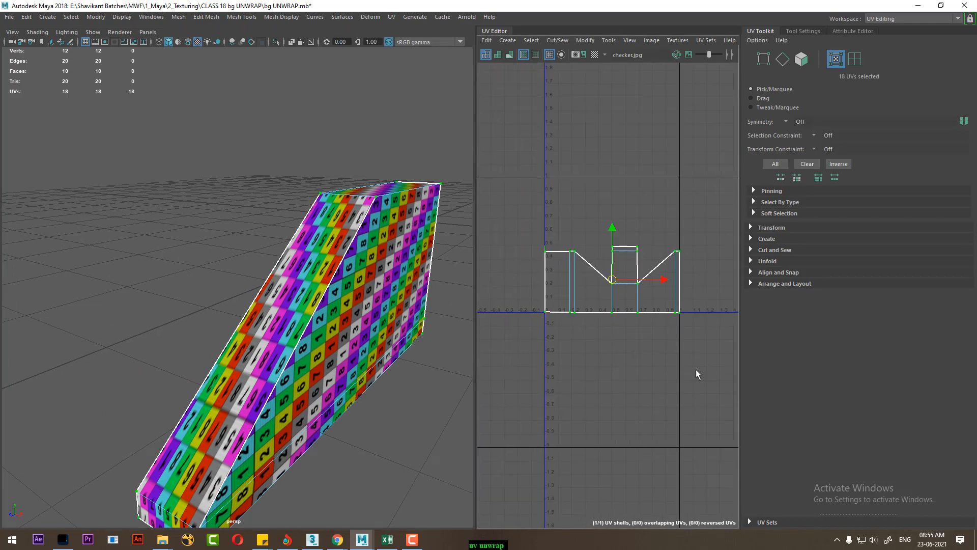
{"action": "right_click_drag", "start_coordinate": [606, 251], "coordinate": [573, 252], "text": "shift"}
{"action": "left_click", "coordinate": [217, 279]}
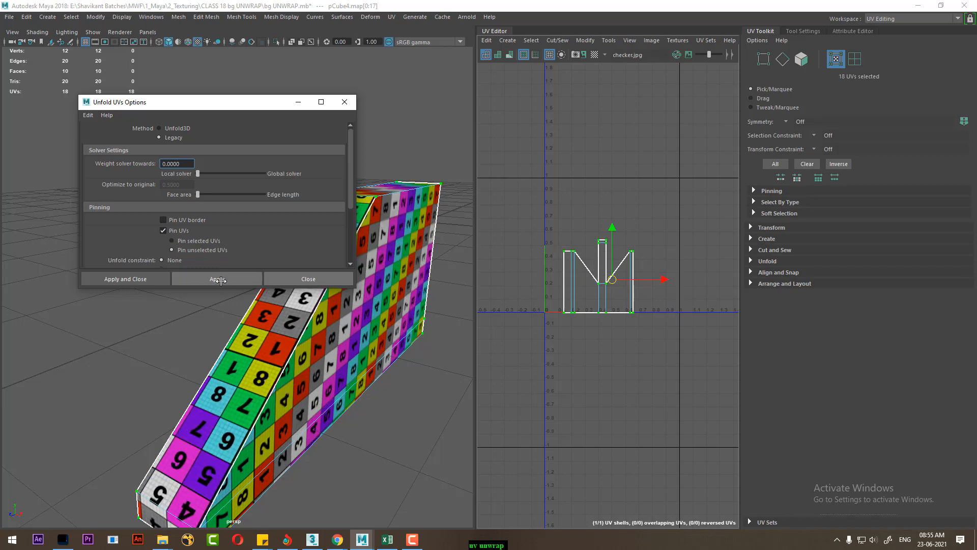
{"action": "left_click_drag", "start_coordinate": [363, 435], "coordinate": [374, 450], "text": "alt"}
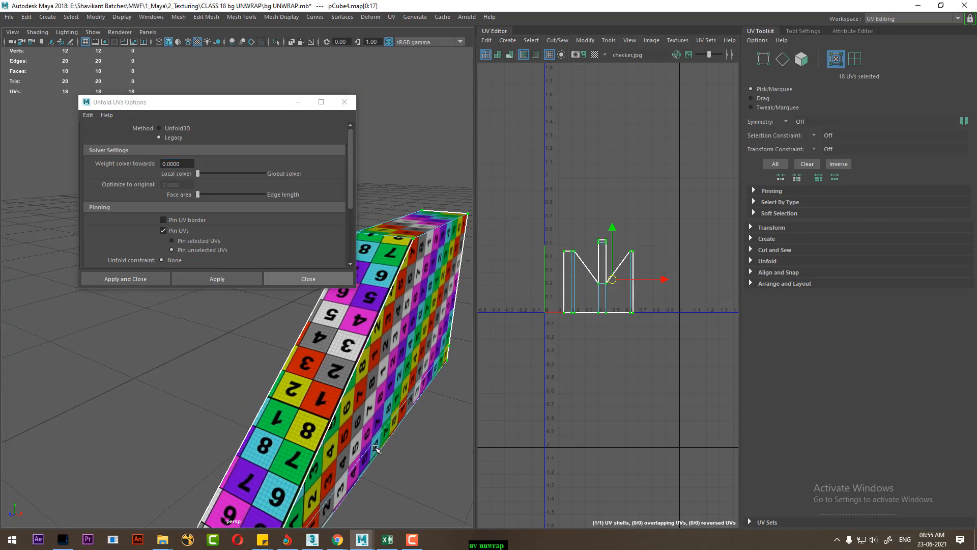
- Move the unfold options out of the way and rotate the side wall's shell until the checker numbers read upright on its large face
{"action": "left_click", "coordinate": [238, 111]}
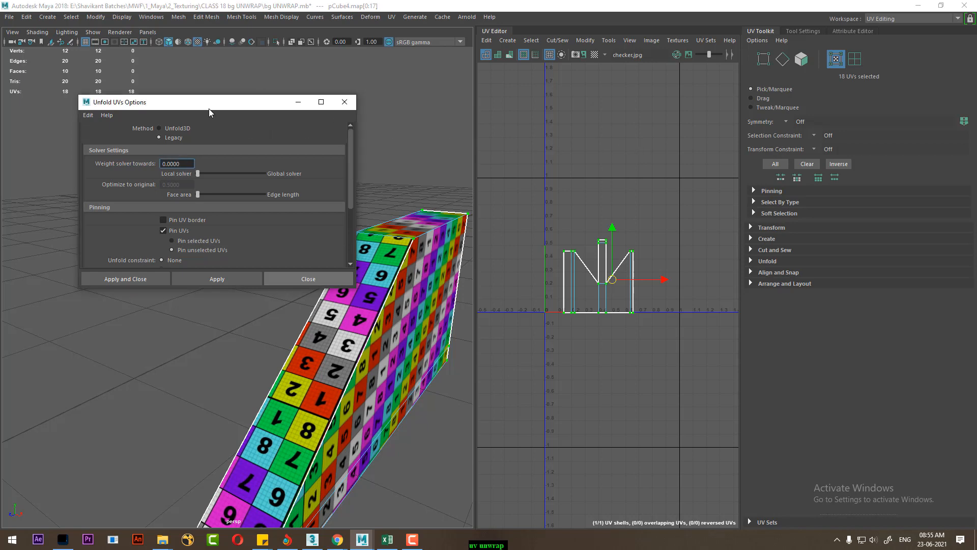
{"action": "left_click_drag", "start_coordinate": [223, 102], "coordinate": [771, 72]}
{"action": "left_click_drag", "start_coordinate": [359, 407], "coordinate": [449, 396], "text": "alt"}
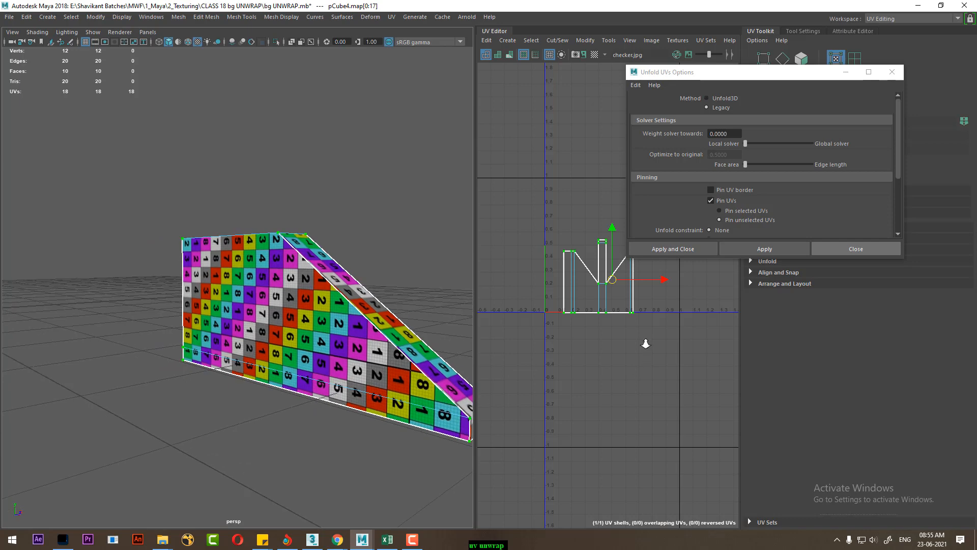
{"action": "scroll", "coordinate": [642, 350], "scroll_direction": "up", "scroll_amount": 2}
{"action": "middle_click_drag", "start_coordinate": [642, 352], "coordinate": [621, 430], "text": "alt"}
{"action": "scroll", "coordinate": [612, 316], "scroll_direction": "up", "scroll_amount": 2}
{"action": "right_click_drag", "start_coordinate": [569, 246], "coordinate": [636, 286], "text": "shift"}
{"action": "left_click_drag", "start_coordinate": [407, 328], "coordinate": [247, 341], "text": "alt"}
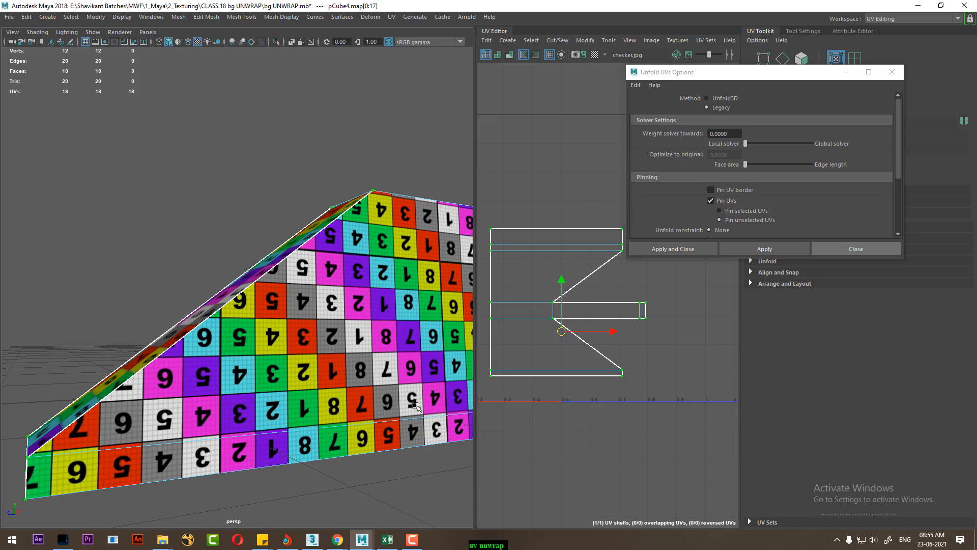
{"action": "mouse_move", "coordinate": [600, 297]}
{"action": "right_mouse_down", "text": "shift"}
{"action": "mouse_move", "coordinate": [659, 286]}
{"action": "mouse_move", "coordinate": [507, 296]}
{"action": "mouse_move", "coordinate": [611, 300]}
{"action": "right_mouse_up", "text": "shift"}
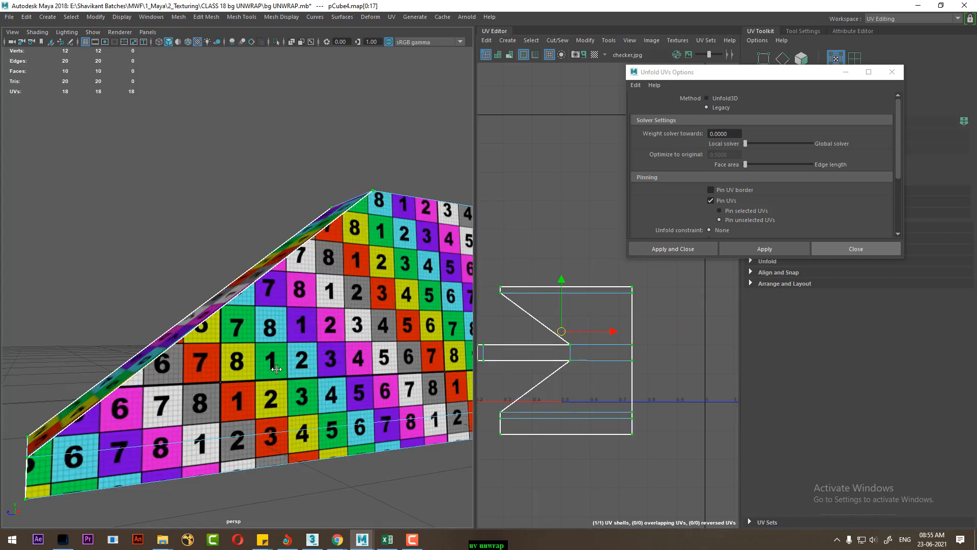
- Bring the rest of the hut back into view and scale the side wall's UV shell down to about 0.24 units wide
{"action": "scroll", "coordinate": [314, 346], "scroll_direction": "down", "scroll_amount": 5}
{"action": "left_click_drag", "start_coordinate": [302, 319], "coordinate": [391, 391], "text": "alt"}
{"action": "scroll", "coordinate": [392, 391], "scroll_direction": "up", "scroll_amount": 4}
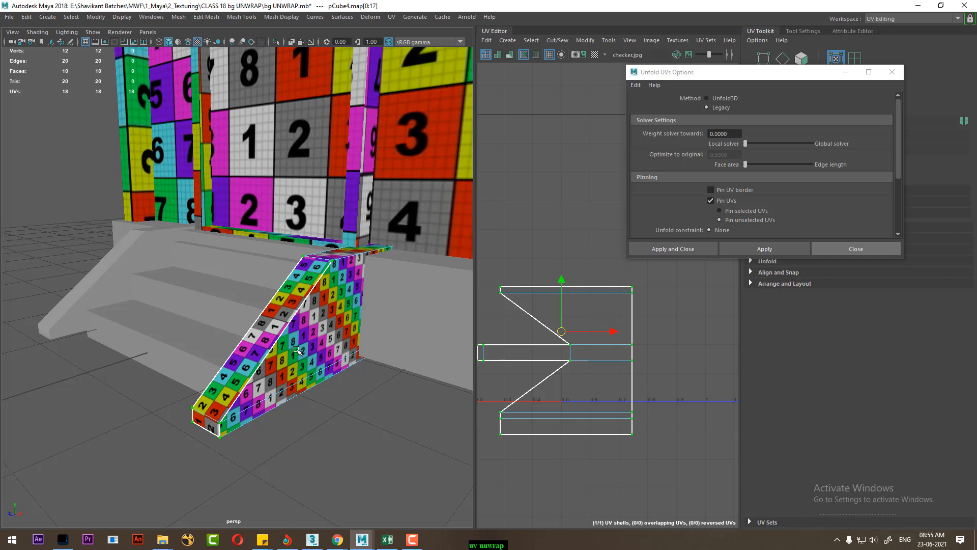
{"action": "scroll", "coordinate": [290, 299], "scroll_direction": "down", "scroll_amount": 5}
{"action": "middle_click_drag", "start_coordinate": [282, 332], "coordinate": [270, 365], "text": "alt"}
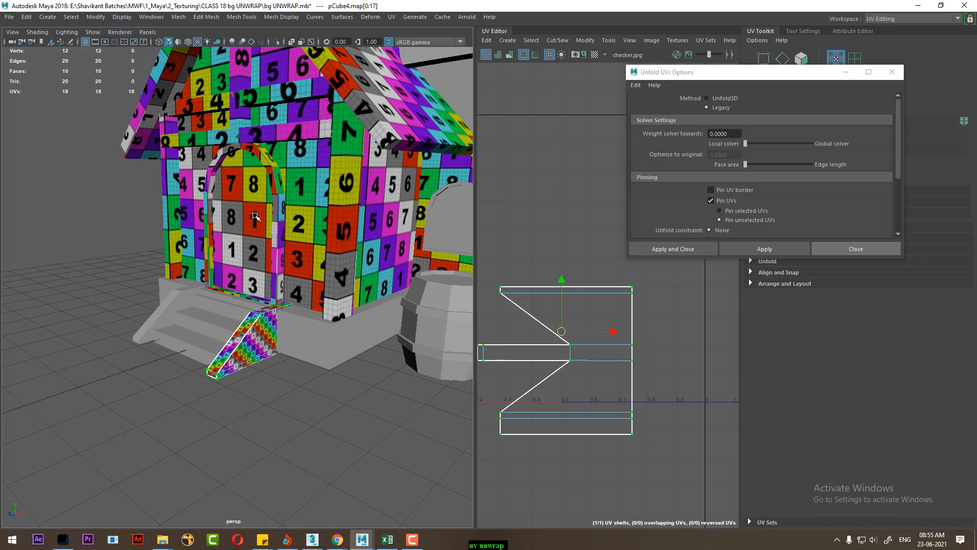
{"action": "scroll", "coordinate": [341, 323], "scroll_direction": "up", "scroll_amount": 3}
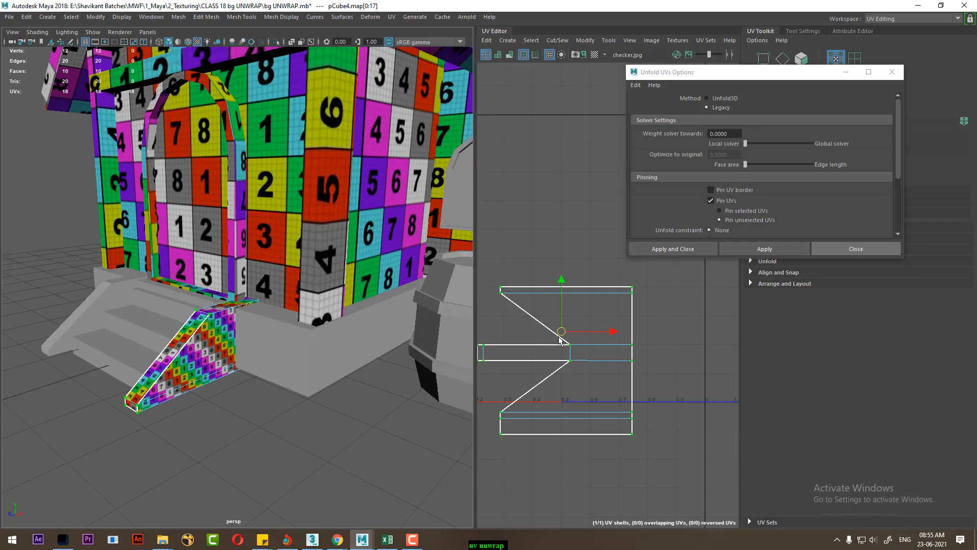
{"action": "right_click_drag", "start_coordinate": [559, 337], "coordinate": [590, 359], "text": "alt"}
{"action": "key", "text": "r"}
{"action": "left_click_drag", "start_coordinate": [562, 331], "coordinate": [531, 339]}
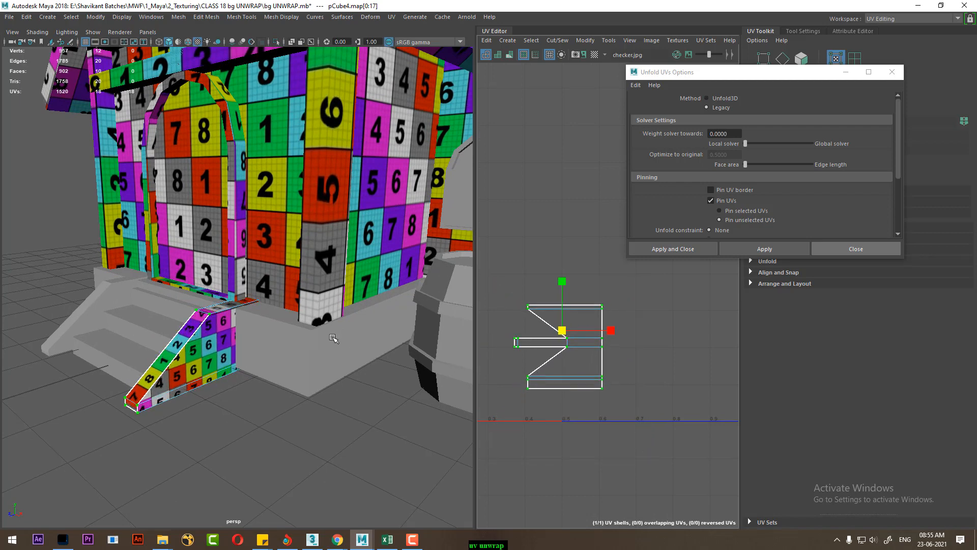
- Compare with the hut wall's checker and scale the side wall's shell down further to about 0.14 units wide
{"action": "left_click", "coordinate": [268, 188]}
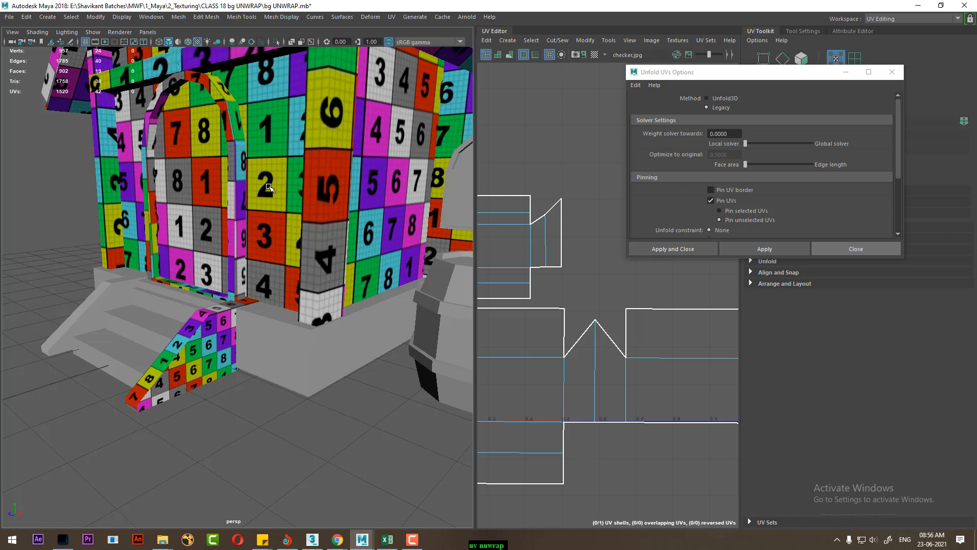
{"action": "double_click", "coordinate": [204, 321]}
{"action": "right_click_drag", "start_coordinate": [569, 326], "coordinate": [608, 407], "text": "alt"}
{"action": "right_click_drag", "start_coordinate": [214, 325], "coordinate": [275, 369], "text": "alt"}
{"action": "middle_click_drag", "start_coordinate": [586, 361], "coordinate": [633, 363], "text": "alt"}
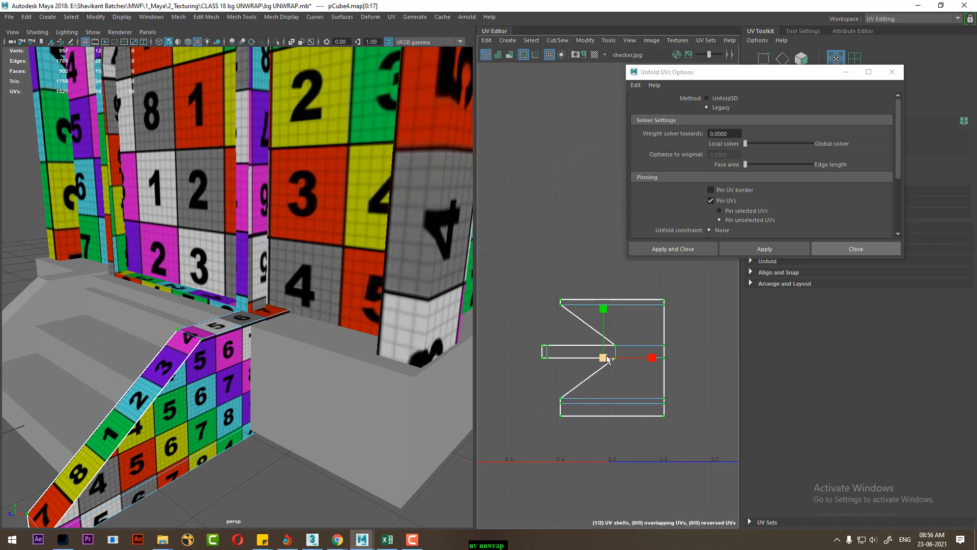
{"action": "left_click_drag", "start_coordinate": [607, 356], "coordinate": [591, 362]}
{"action": "left_click_drag", "start_coordinate": [388, 363], "coordinate": [337, 343], "text": "alt"}
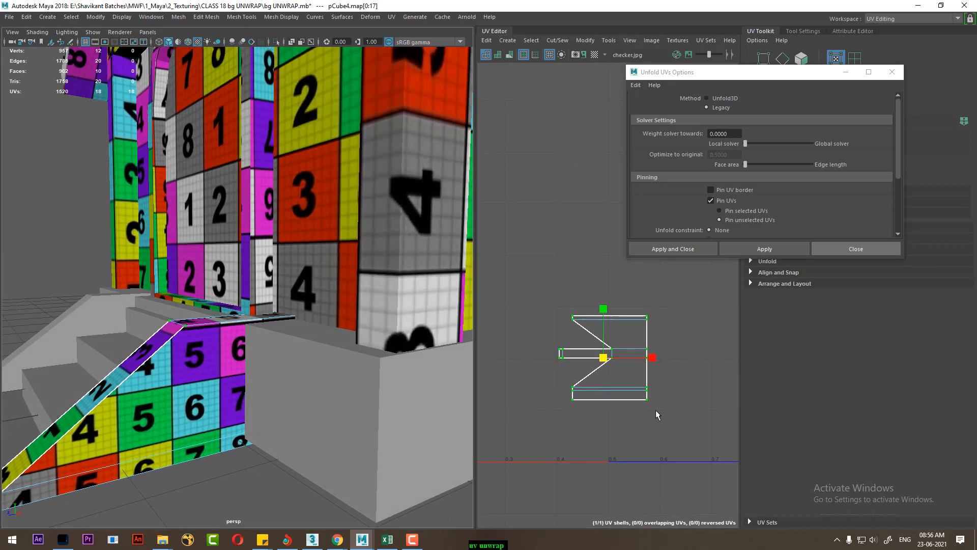
{"action": "left_click_drag", "start_coordinate": [603, 359], "coordinate": [594, 375]}
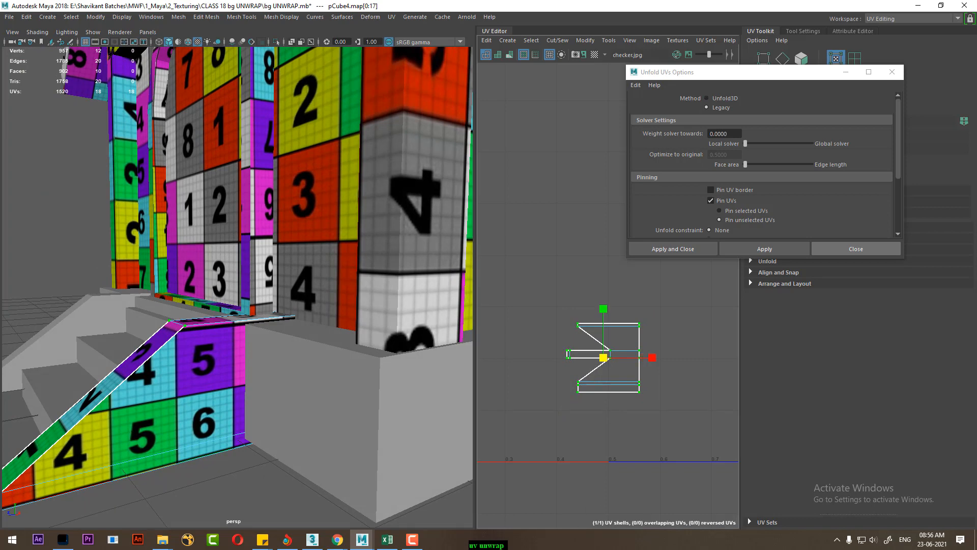
{"action": "left_click", "coordinate": [413, 540]}
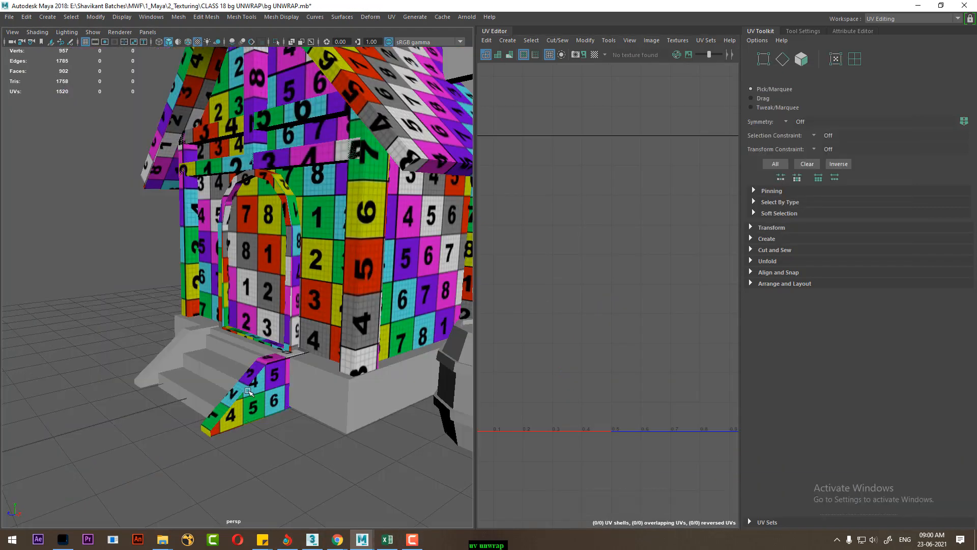
- Compare the UV layouts and checker sizes of the slanted side wall, corner pillar, hut walls and roof
{"action": "left_click", "coordinate": [248, 391]}
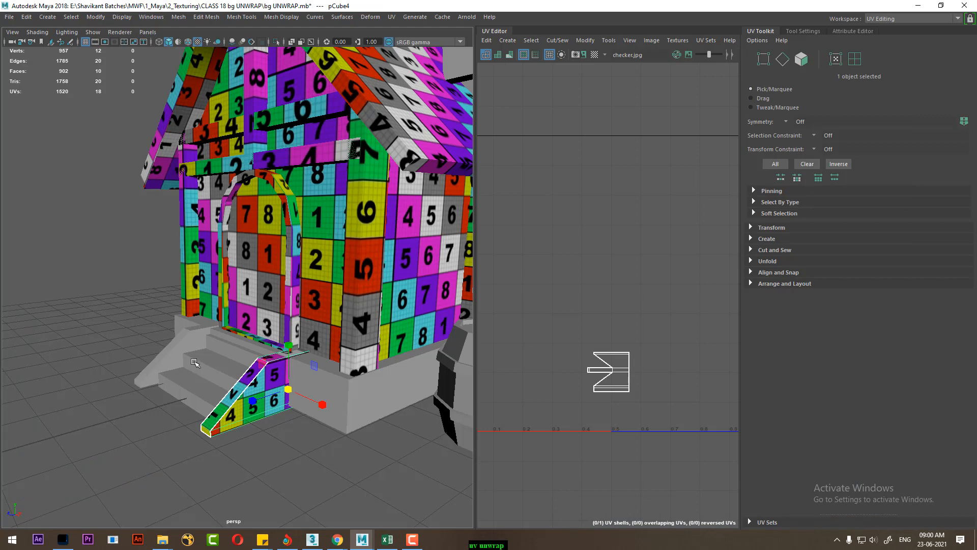
{"action": "left_click", "coordinate": [370, 270]}
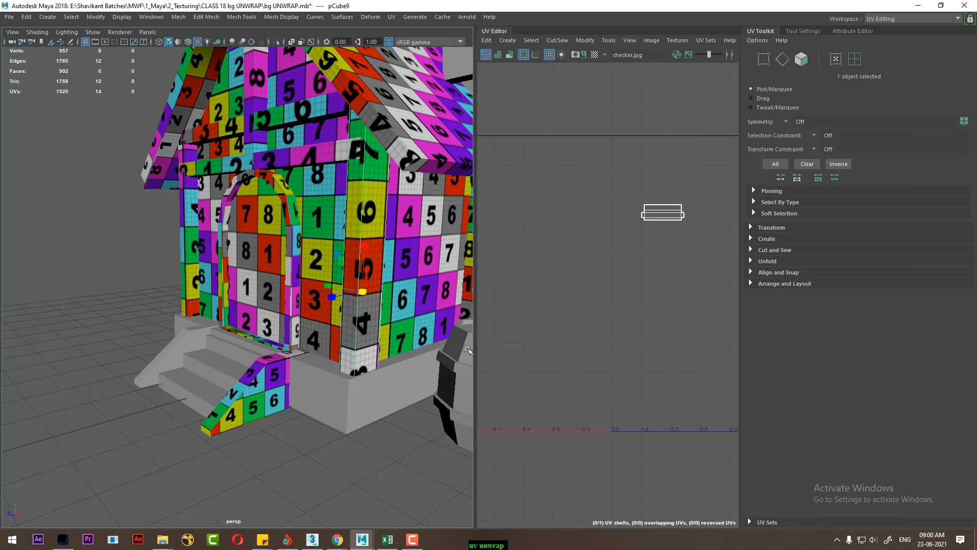
{"action": "scroll", "coordinate": [349, 274], "scroll_direction": "down", "scroll_amount": 6}
{"action": "left_click_drag", "start_coordinate": [250, 176], "coordinate": [275, 174], "text": "alt"}
{"action": "scroll", "coordinate": [275, 175], "scroll_direction": "up", "scroll_amount": 3}
{"action": "left_click", "coordinate": [270, 150]}
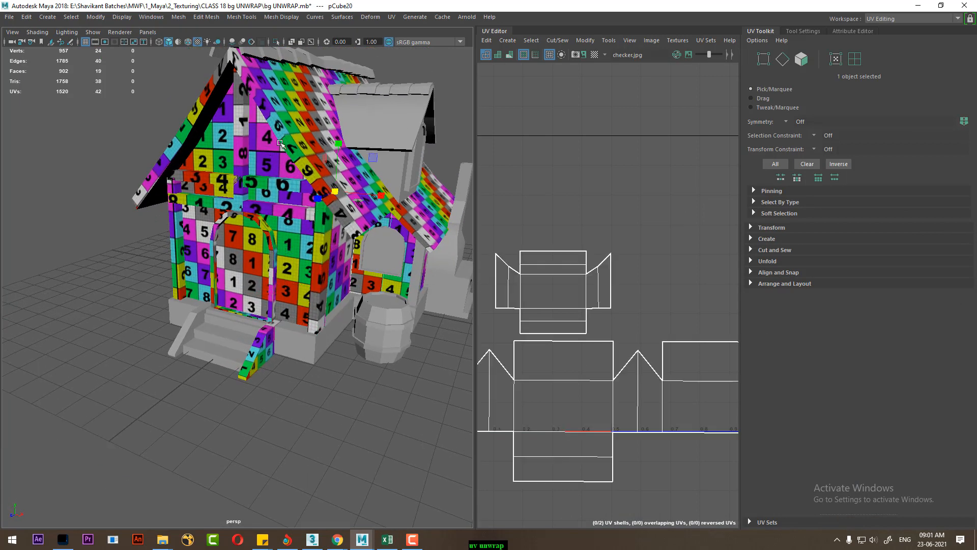
{"action": "left_click", "coordinate": [286, 137]}
{"action": "left_click_drag", "start_coordinate": [348, 209], "coordinate": [298, 180], "text": "alt"}
{"action": "left_click", "coordinate": [371, 300], "text": "shift"}
{"action": "scroll", "coordinate": [361, 322], "scroll_direction": "down", "scroll_amount": 3}
{"action": "left_click_drag", "start_coordinate": [306, 262], "coordinate": [314, 303], "text": "alt"}
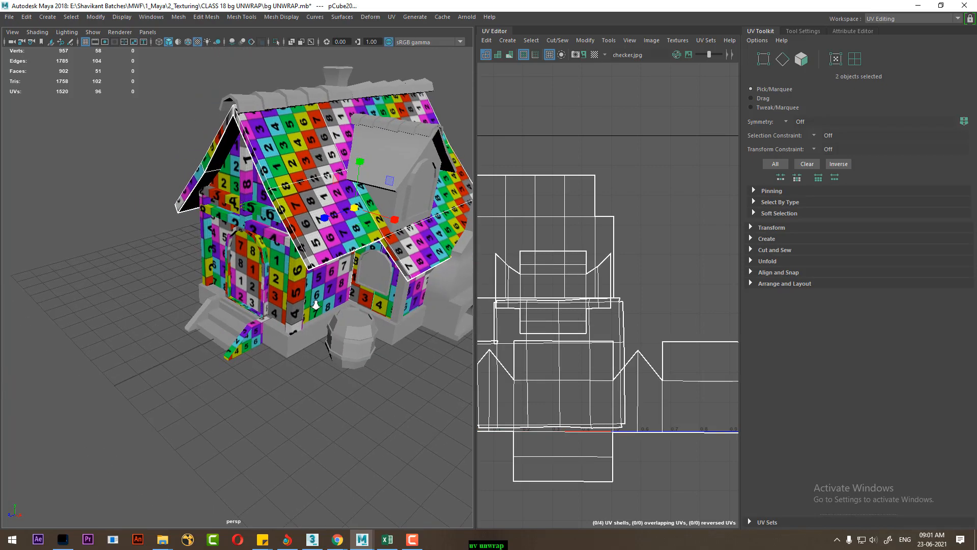
- Examine the roof's UV shells on their own, followed by the hut body's shells within the UV grid
{"action": "scroll", "coordinate": [319, 368], "scroll_direction": "up", "scroll_amount": 2}
{"action": "left_click", "coordinate": [303, 416]}
{"action": "left_click", "coordinate": [339, 241]}
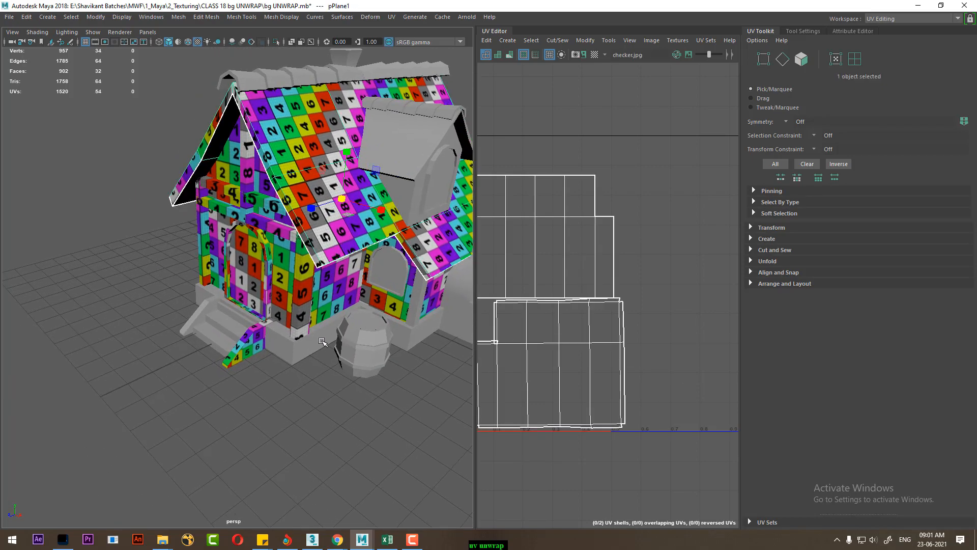
{"action": "scroll", "coordinate": [322, 340], "scroll_direction": "up", "scroll_amount": 2}
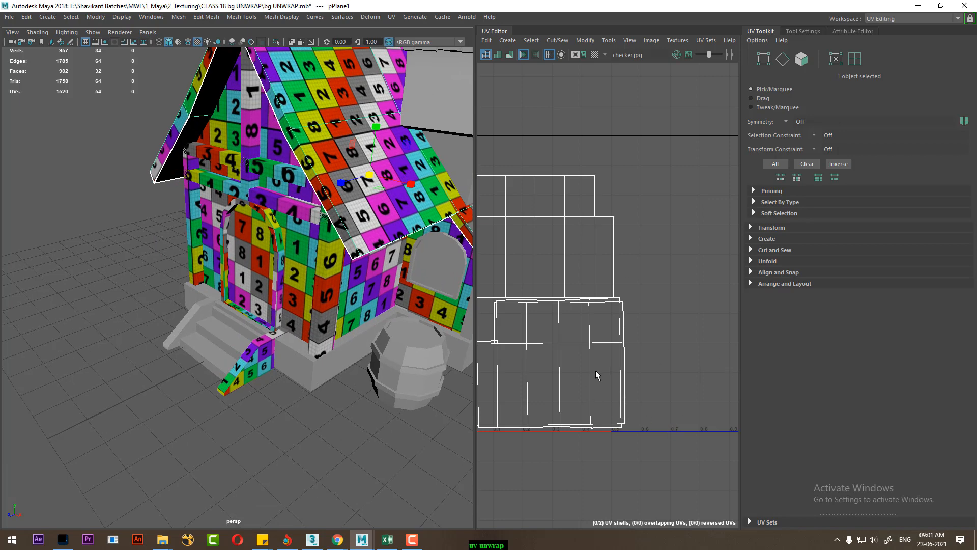
{"action": "scroll", "coordinate": [585, 371], "scroll_direction": "down", "scroll_amount": 3}
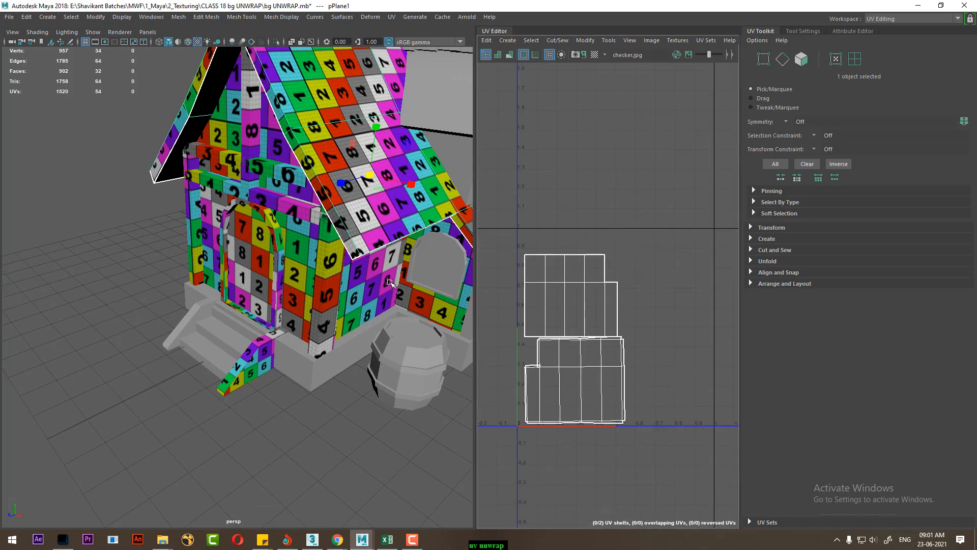
{"action": "middle_click_drag", "start_coordinate": [333, 211], "coordinate": [352, 253], "text": "alt"}
{"action": "left_click", "coordinate": [287, 184]}
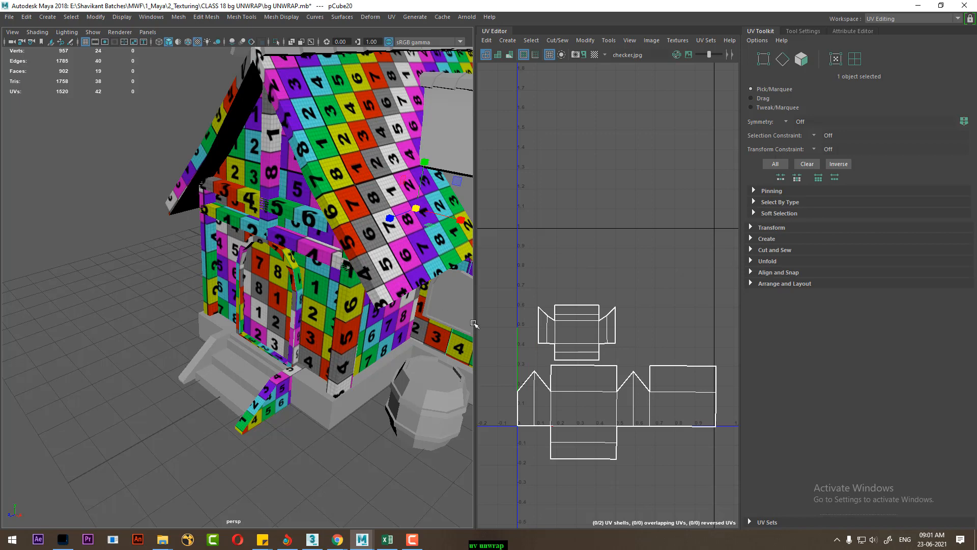
{"action": "scroll", "coordinate": [635, 382], "scroll_direction": "down", "scroll_amount": 3}
{"action": "middle_click_drag", "start_coordinate": [609, 382], "coordinate": [600, 306], "text": "alt"}
{"action": "right_click_drag", "start_coordinate": [589, 300], "coordinate": [664, 291]}
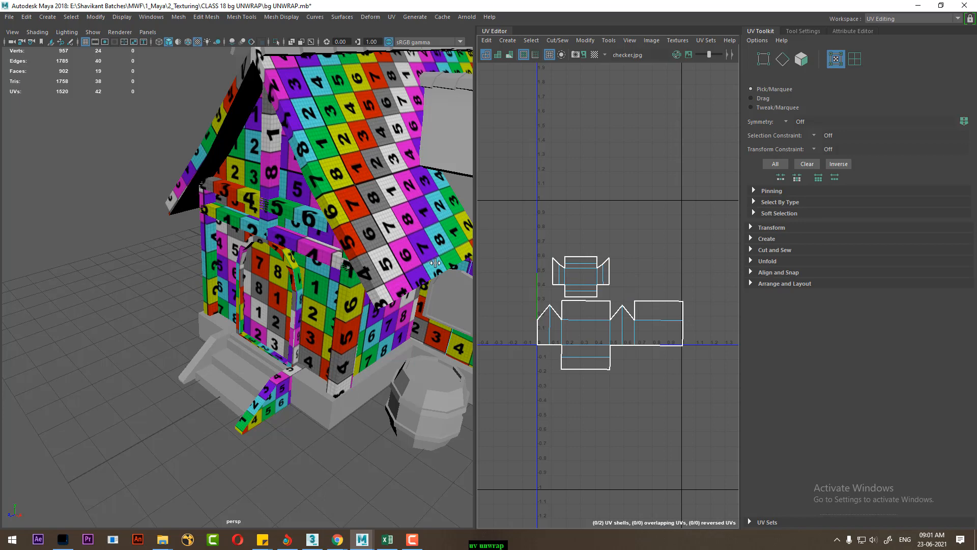
{"action": "scroll", "coordinate": [331, 396], "scroll_direction": "up", "scroll_amount": 1}
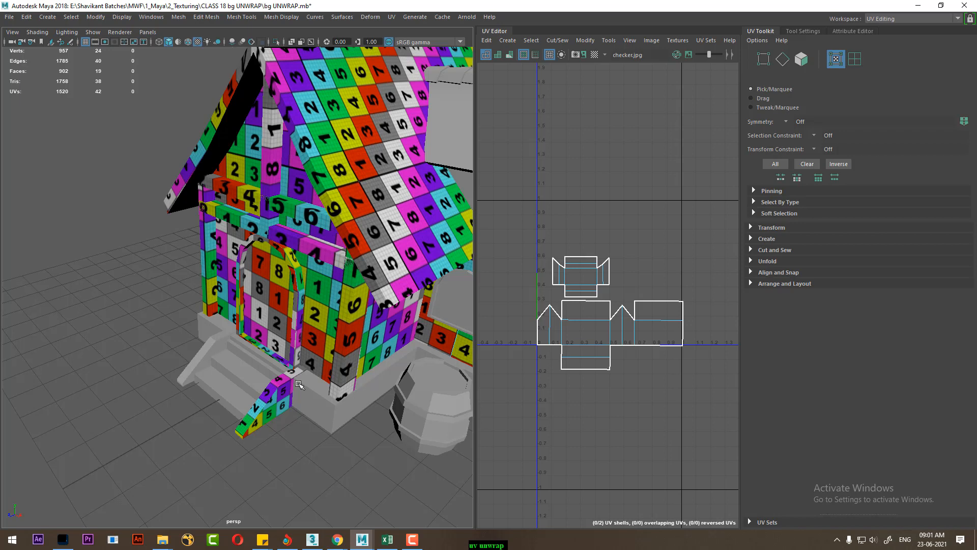
- Assign the existing numbered checker material to the stairs and inspect the pattern on the steps
{"action": "left_click", "coordinate": [233, 377]}
{"action": "right_click_drag", "start_coordinate": [233, 377], "coordinate": [305, 528]}
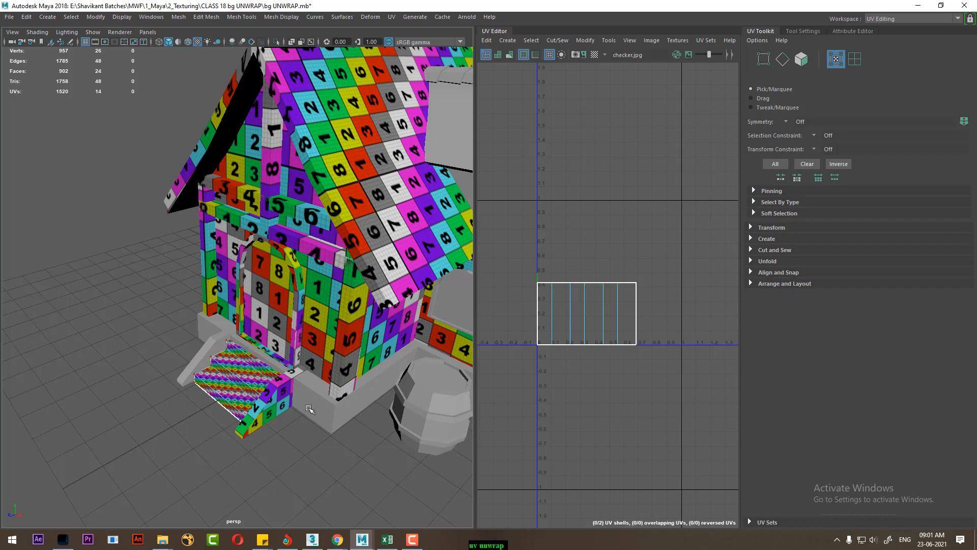
{"action": "scroll", "coordinate": [312, 412], "scroll_direction": "up", "scroll_amount": 3}
{"action": "left_click_drag", "start_coordinate": [326, 411], "coordinate": [279, 359], "text": "alt"}
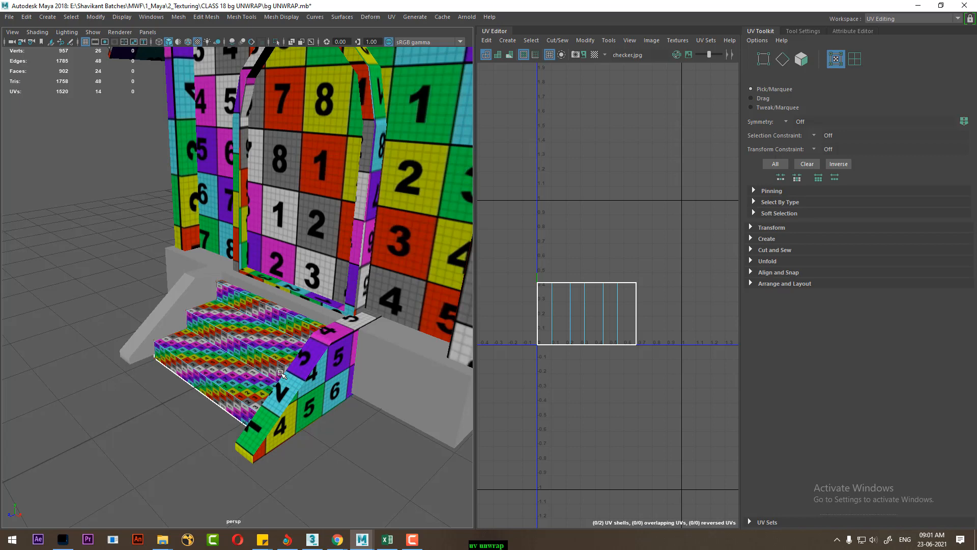
- Select the stairs' whole UV shell and scale it down uniformly to about 0.27 units wide to enlarge the checker squares
{"action": "right_click_drag", "start_coordinate": [570, 311], "coordinate": [624, 393], "text": "alt"}
{"action": "right_click_drag", "start_coordinate": [610, 320], "coordinate": [693, 304]}
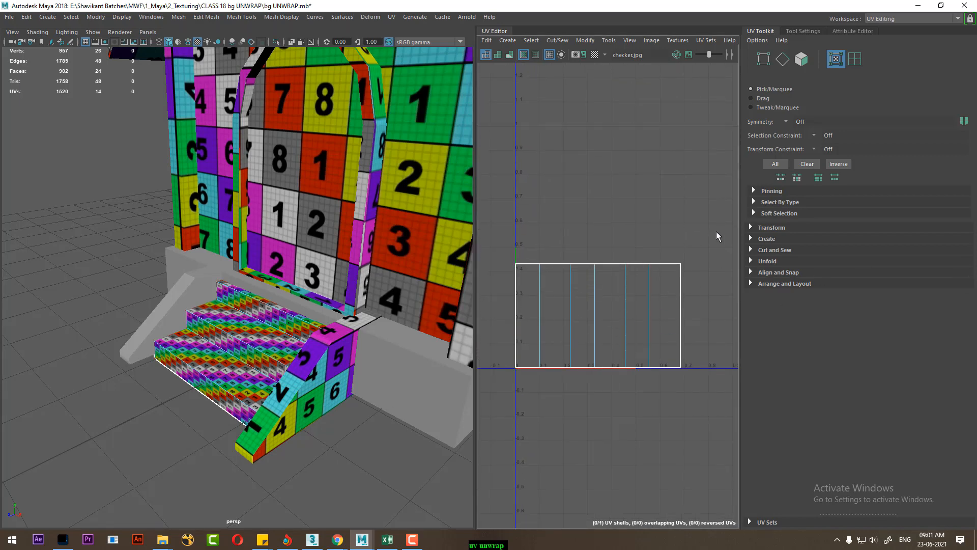
{"action": "left_click_drag", "start_coordinate": [717, 232], "coordinate": [429, 464]}
{"action": "key", "text": "q"}
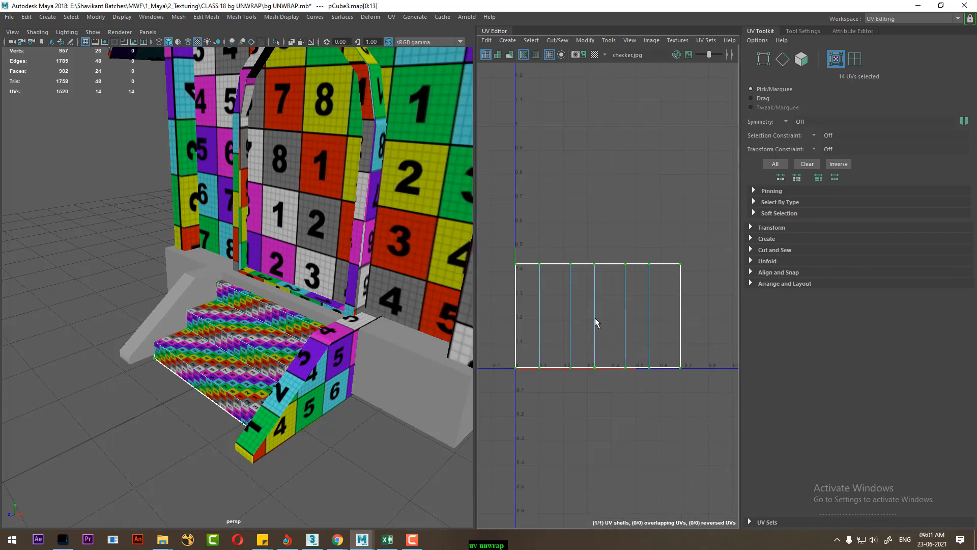
{"action": "right_click_drag", "start_coordinate": [589, 302], "coordinate": [631, 299]}
{"action": "right_click_drag", "start_coordinate": [245, 332], "coordinate": [291, 230]}
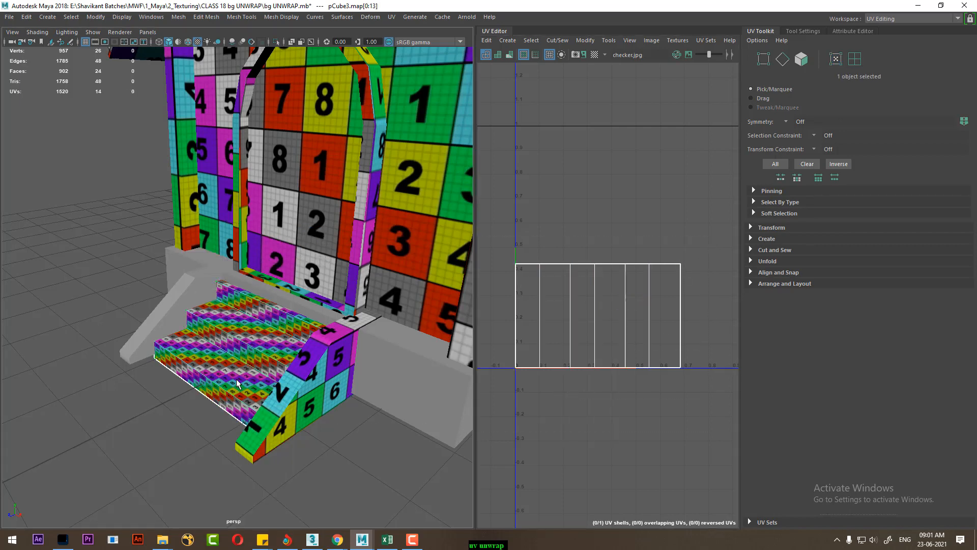
{"action": "left_click", "coordinate": [277, 358]}
{"action": "right_click_drag", "start_coordinate": [622, 259], "coordinate": [662, 255]}
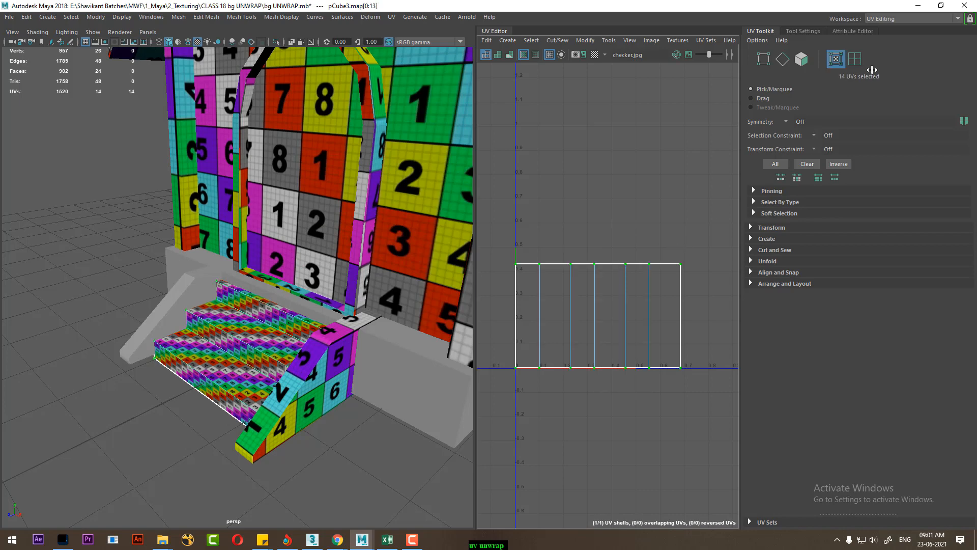
{"action": "left_click", "coordinate": [856, 57]}
{"action": "key", "text": "w"}
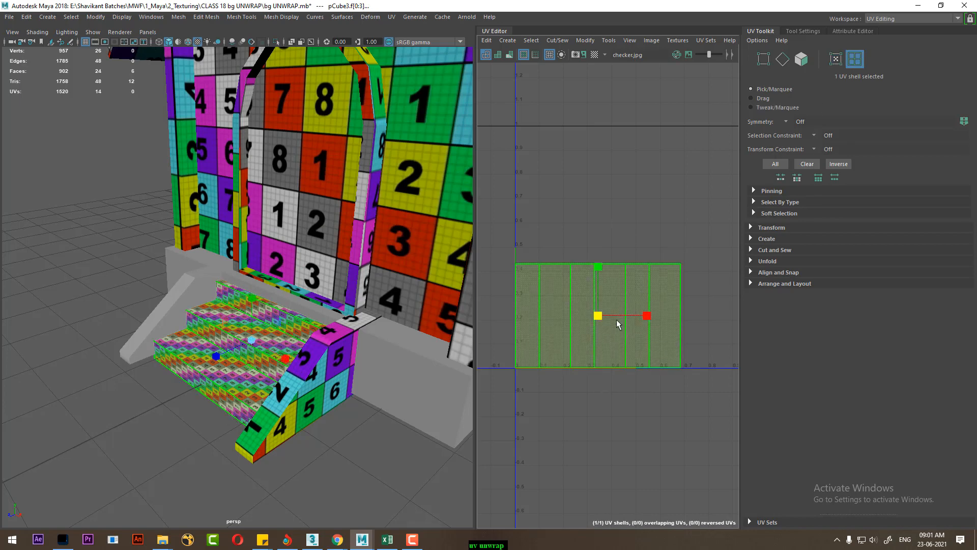
{"action": "left_click_drag", "start_coordinate": [601, 317], "coordinate": [573, 336]}
{"action": "scroll", "coordinate": [304, 411], "scroll_direction": "up", "scroll_amount": 8}
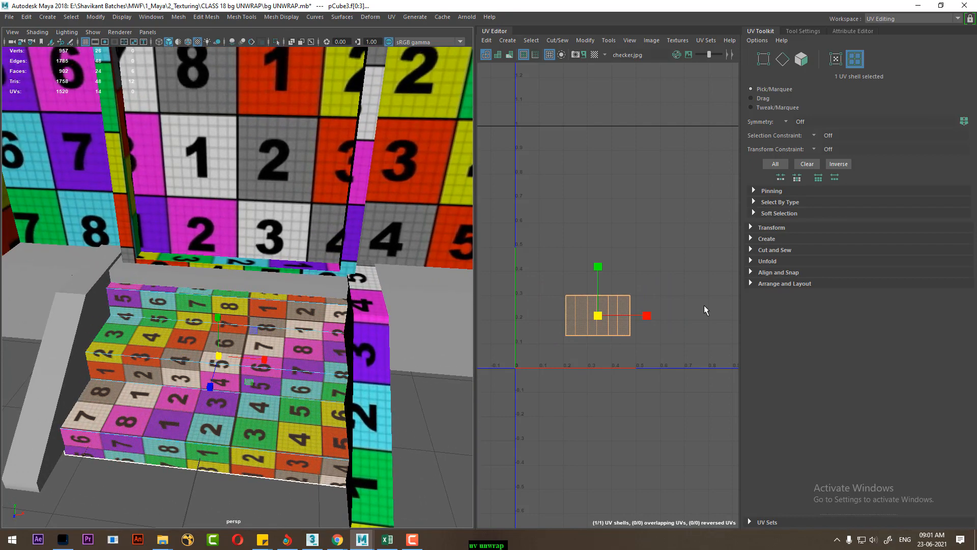
- Rotate the stairs' UV shell 90 degrees and scale it down uniformly to about 0.08 units wide
{"action": "right_click_drag", "start_coordinate": [670, 279], "coordinate": [546, 265], "text": "shift"}
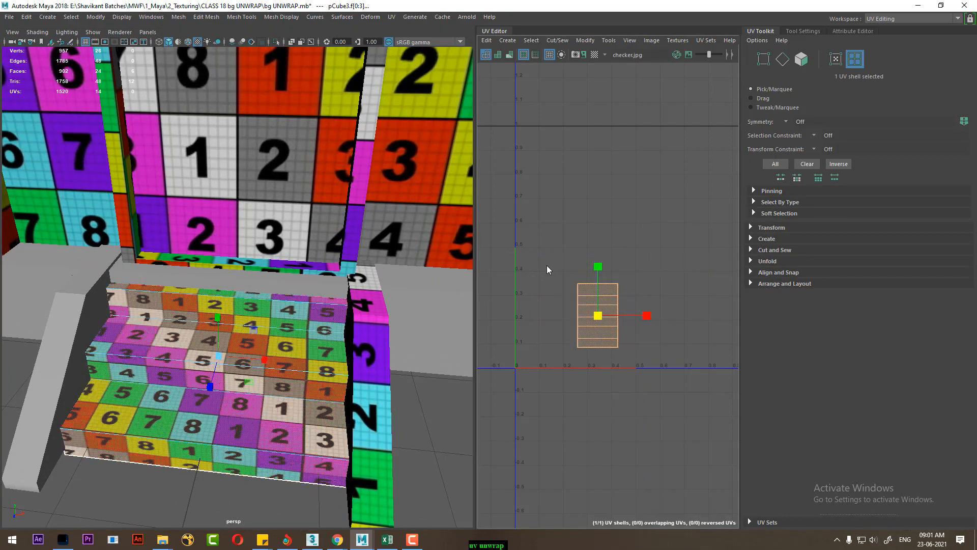
{"action": "left_click_drag", "start_coordinate": [226, 402], "coordinate": [283, 392], "text": "alt"}
{"action": "scroll", "coordinate": [604, 335], "scroll_direction": "up", "scroll_amount": 3}
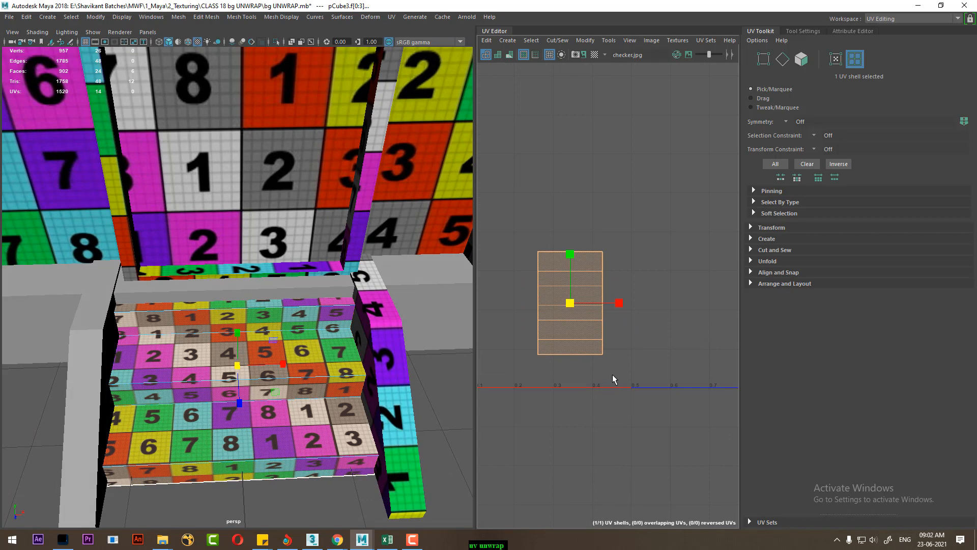
{"action": "middle_click_drag", "start_coordinate": [586, 347], "coordinate": [632, 411], "text": "alt"}
{"action": "left_click_drag", "start_coordinate": [615, 367], "coordinate": [591, 373]}
{"action": "key", "text": "w"}
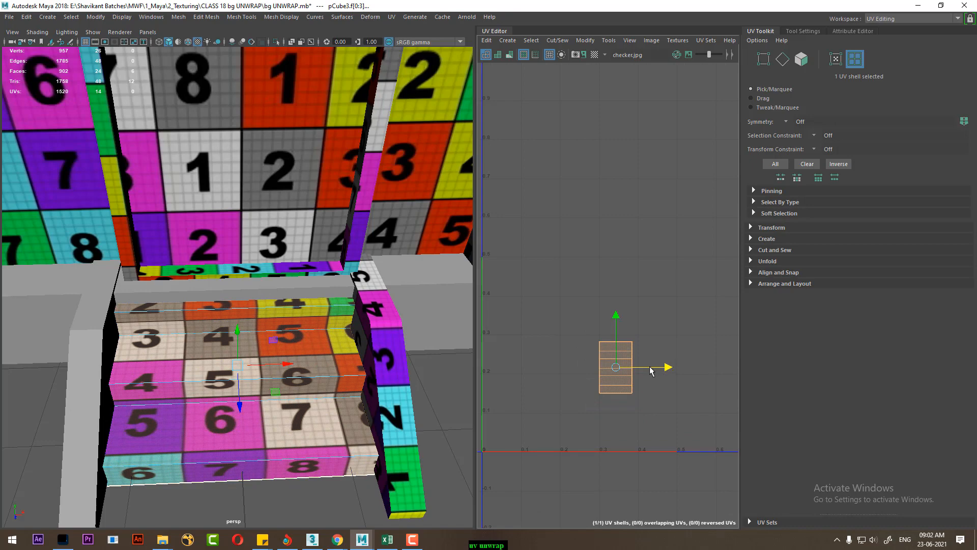
{"action": "left_click_drag", "start_coordinate": [678, 367], "coordinate": [715, 366]}
{"action": "key", "text": "ctrl+z"}
- Deselect the stairs' shell and inspect the checker size and number direction on the steps against the hut's front wall
{"action": "scroll", "coordinate": [218, 411], "scroll_direction": "down", "scroll_amount": 5}
{"action": "left_click", "coordinate": [237, 434]}
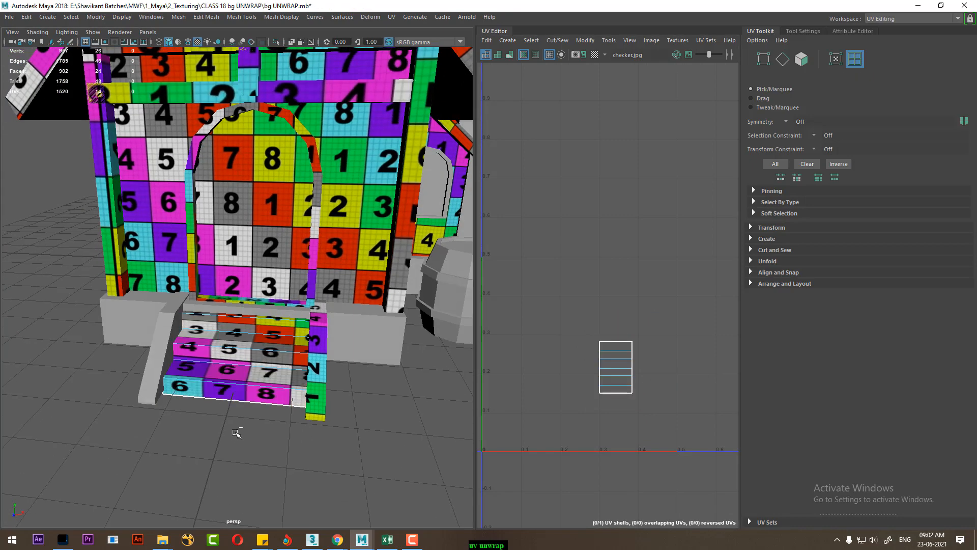
{"action": "key", "text": "ctrl+space"}
{"action": "key", "text": "ctrl+space"}
{"action": "left_click_drag", "start_coordinate": [271, 465], "coordinate": [260, 448], "text": "alt"}
{"action": "key", "text": "ctrl+space"}
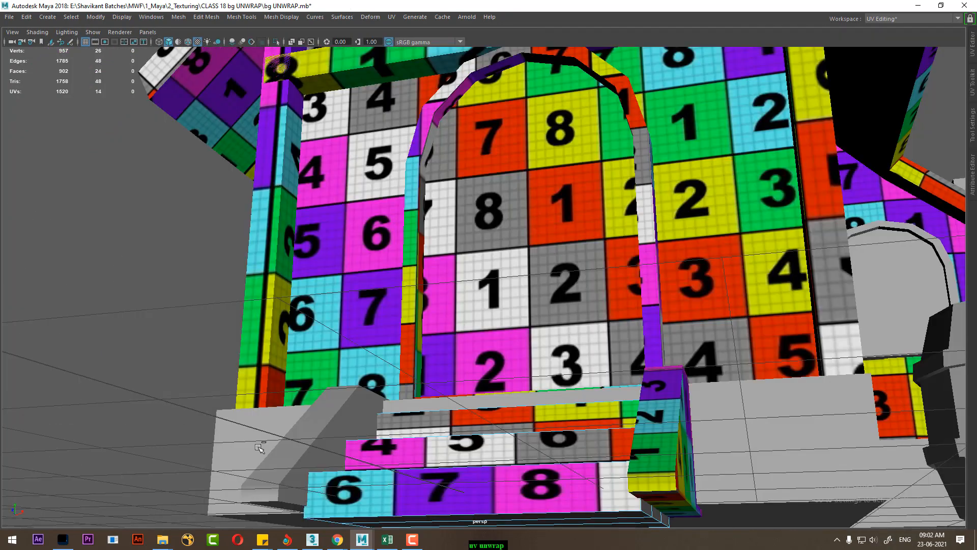
{"action": "key", "text": "ctrl+space"}
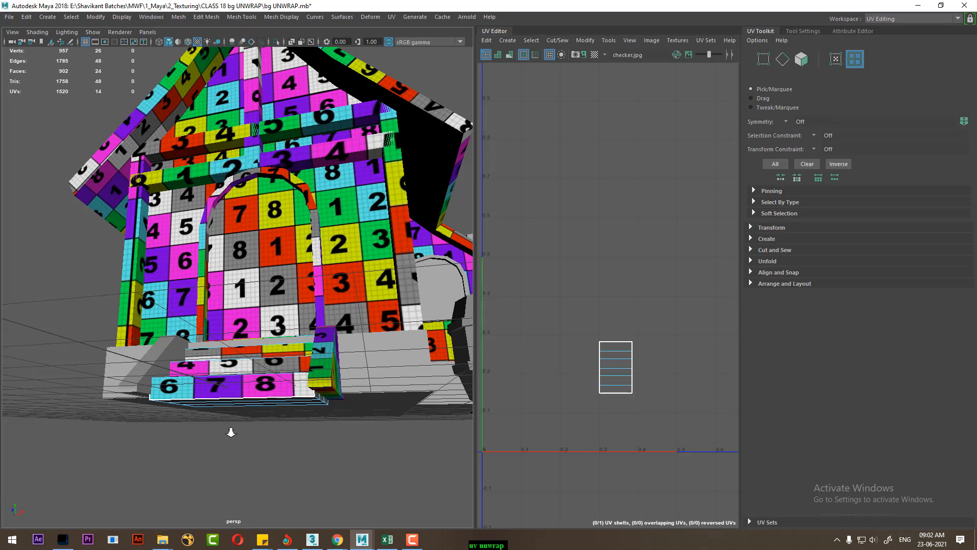
{"action": "left_click_drag", "start_coordinate": [229, 428], "coordinate": [199, 408], "text": "alt"}
- Show the Status Line, shrink its floating window and dock it above the viewport
{"action": "key", "text": "space"}
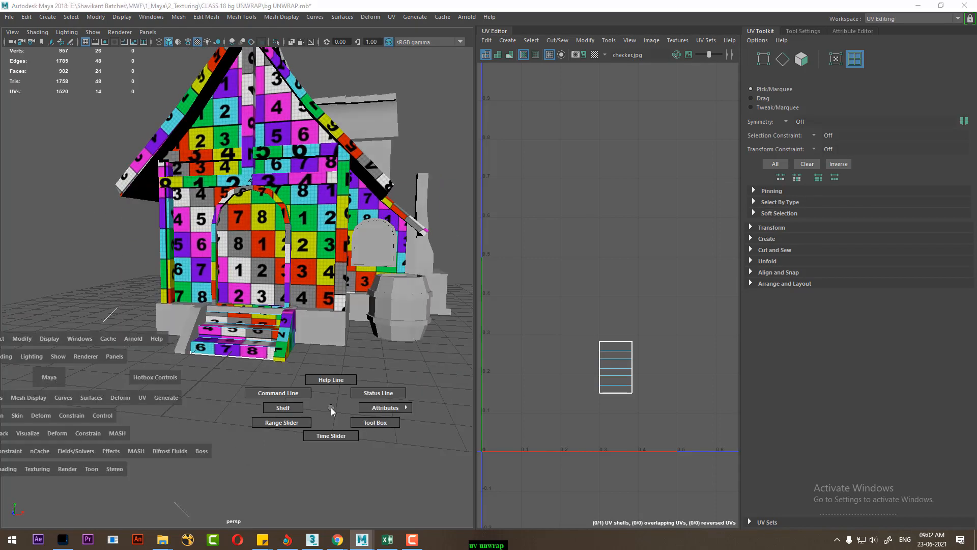
{"action": "left_click", "coordinate": [378, 394]}
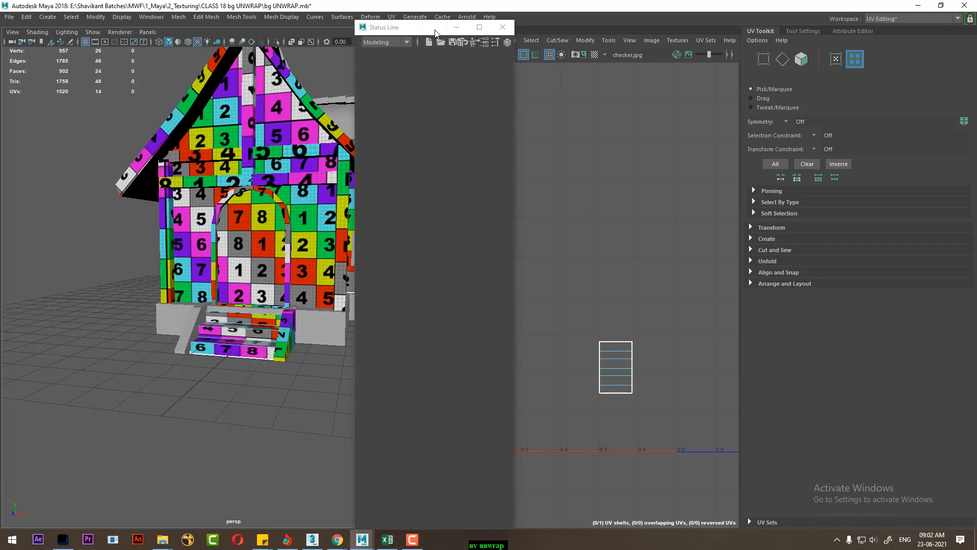
{"action": "left_click_drag", "start_coordinate": [411, 23], "coordinate": [345, 117]}
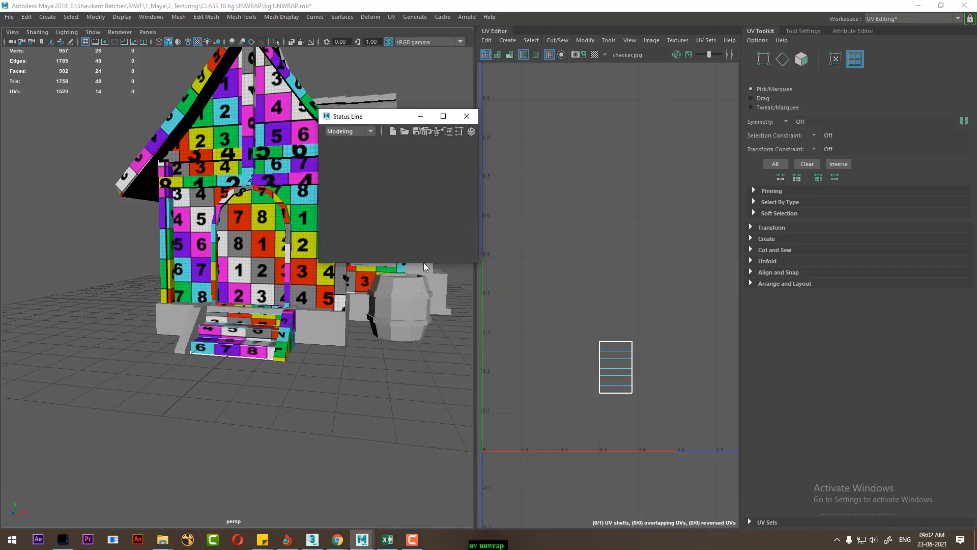
{"action": "left_click_drag", "start_coordinate": [417, 261], "coordinate": [415, 164]}
{"action": "left_click_drag", "start_coordinate": [379, 118], "coordinate": [300, 23]}
{"action": "mouse_move", "coordinate": [289, 43]}
{"action": "left_mouse_down"}
{"action": "mouse_move", "coordinate": [448, 38]}
{"action": "mouse_move", "coordinate": [280, 30]}
{"action": "mouse_move", "coordinate": [274, 53]}
{"action": "left_mouse_up"}
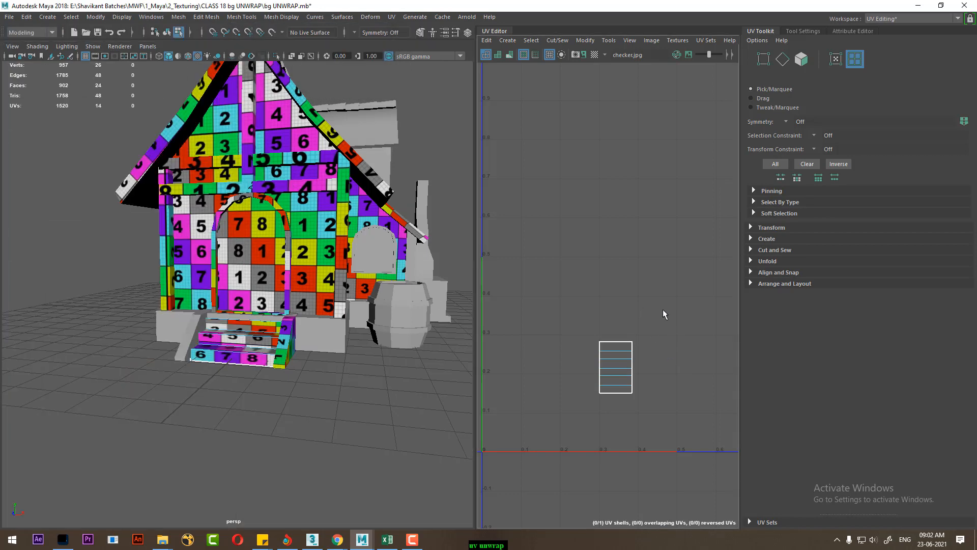
- Select the stairs' UV shell and move it horizontally by 0.1 units toward the V axis
{"action": "left_click_drag", "start_coordinate": [663, 309], "coordinate": [600, 398]}
{"action": "scroll", "coordinate": [607, 358], "scroll_direction": "up", "scroll_amount": 2}
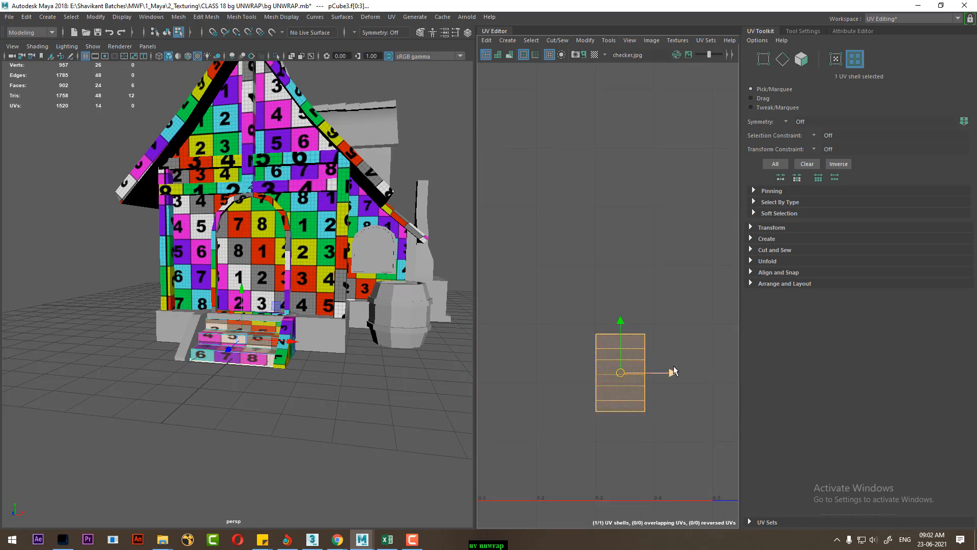
{"action": "left_click_drag", "start_coordinate": [674, 372], "coordinate": [652, 362]}
{"action": "middle_click_drag", "start_coordinate": [651, 358], "coordinate": [632, 361]}
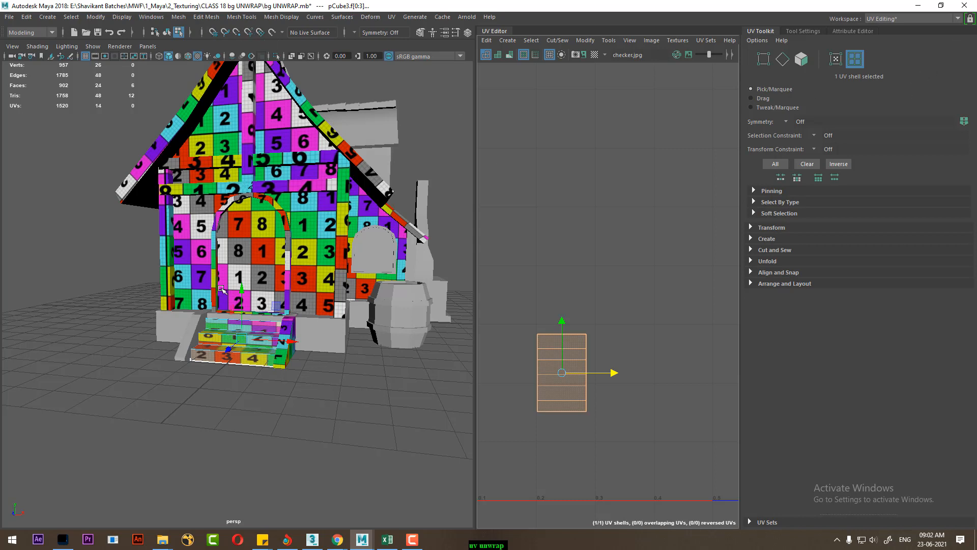
- Display the Move UV tool's settings and reset them to turn Step Snap off
{"action": "left_click", "coordinate": [456, 32]}
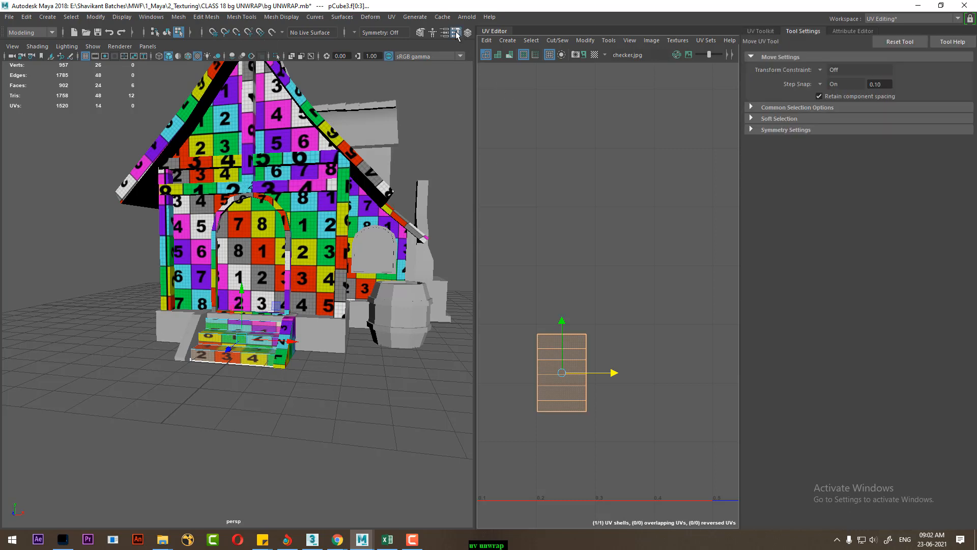
{"action": "left_click", "coordinate": [783, 109]}
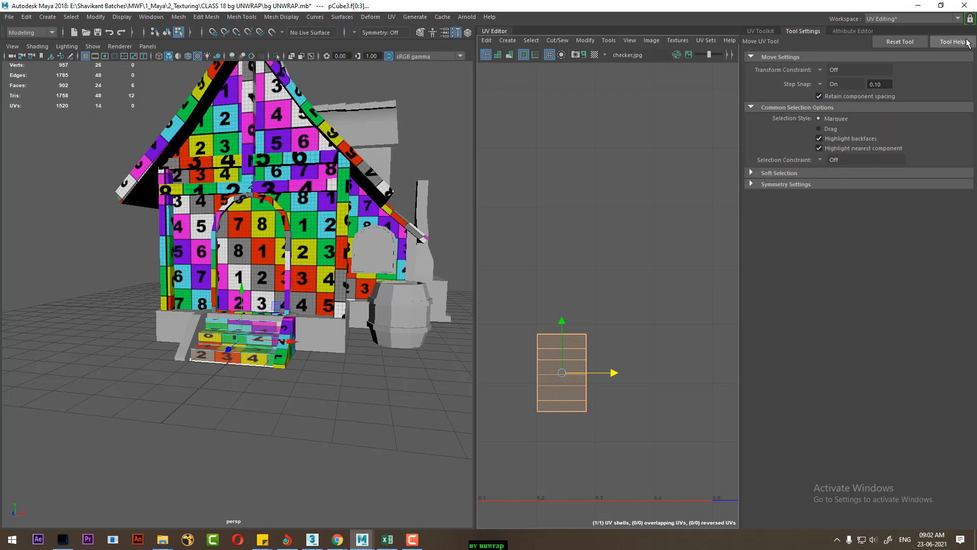
{"action": "left_click", "coordinate": [900, 41]}
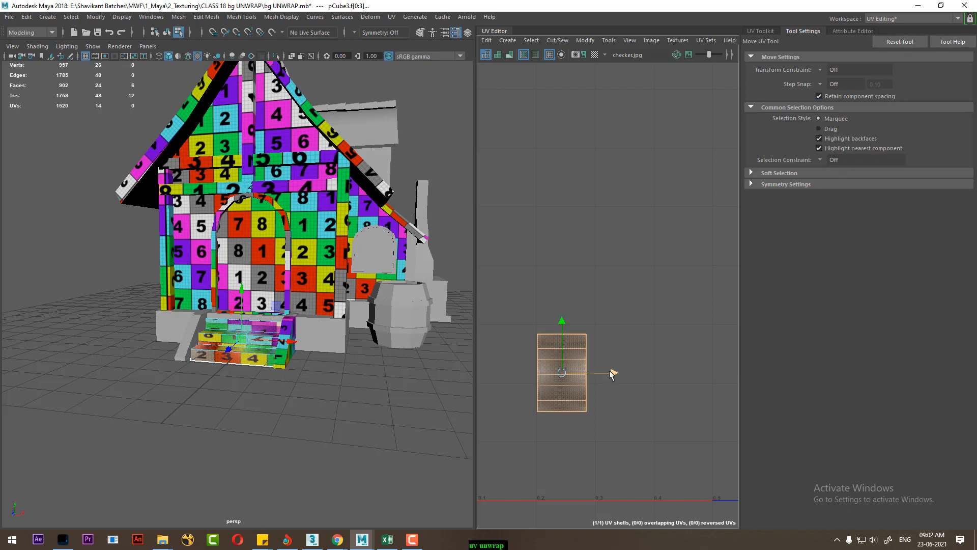
- Move the stairs' UV shell horizontally about 0.06 units away from the V axis, checking the numbers on the steps
{"action": "left_click_drag", "start_coordinate": [612, 374], "coordinate": [649, 372]}
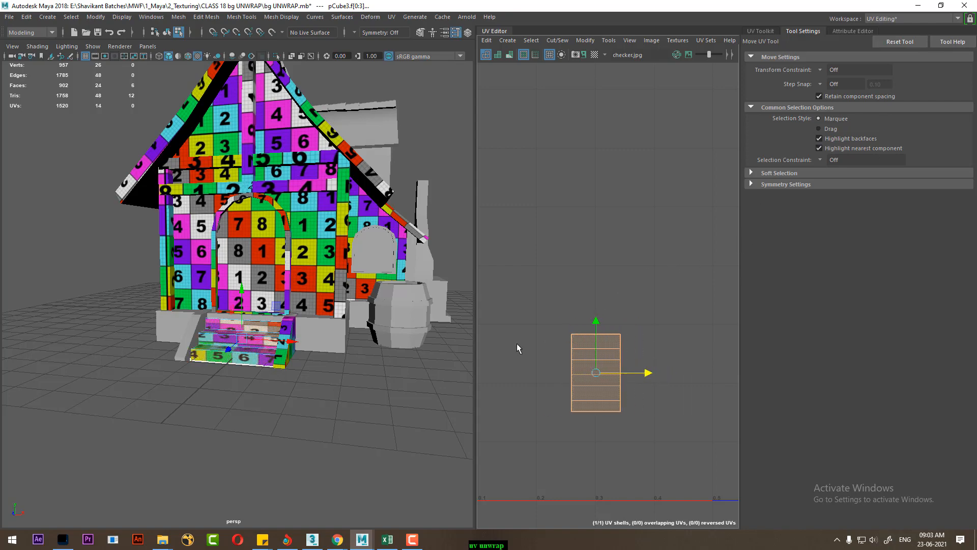
{"action": "right_click_drag", "start_coordinate": [277, 316], "coordinate": [327, 393], "text": "alt"}
{"action": "left_click_drag", "start_coordinate": [259, 352], "coordinate": [284, 389], "text": "alt"}
{"action": "middle_click_drag", "start_coordinate": [237, 331], "coordinate": [250, 346], "text": "alt"}
{"action": "left_click_drag", "start_coordinate": [250, 346], "coordinate": [254, 351], "text": "alt"}
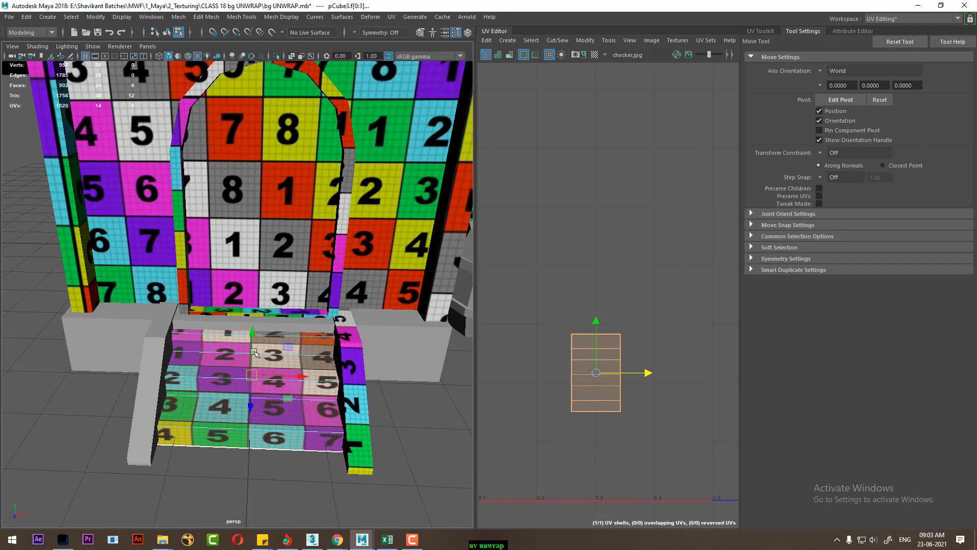
{"action": "right_click_drag", "start_coordinate": [214, 356], "coordinate": [254, 413], "text": "alt"}
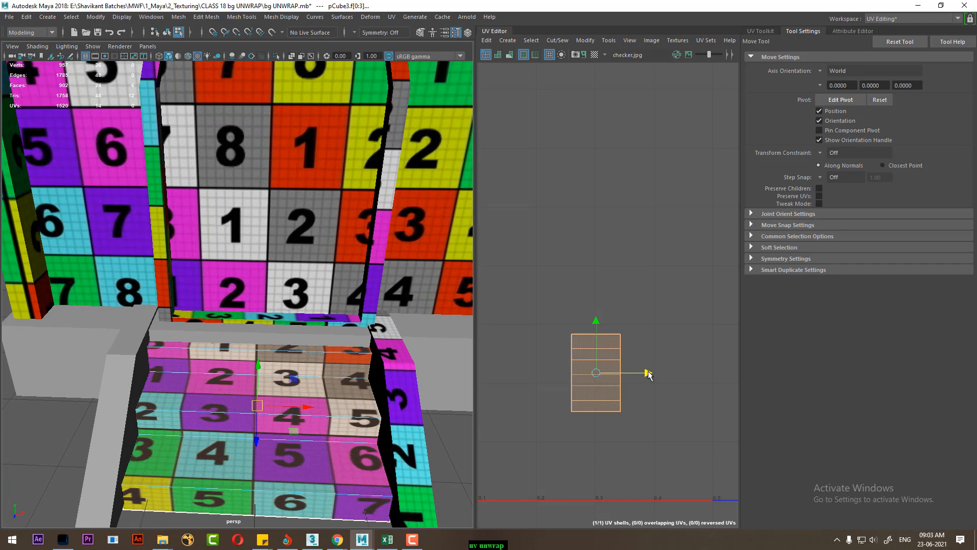
{"action": "left_click_drag", "start_coordinate": [648, 374], "coordinate": [647, 375]}
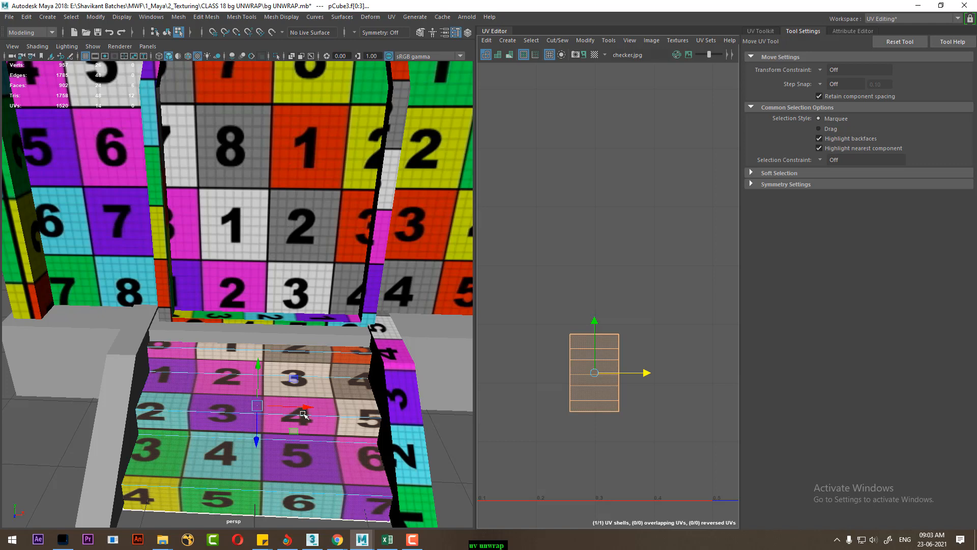
- Return to object mode and select the grey foundation block beneath the hut's walls
{"action": "scroll", "coordinate": [252, 336], "scroll_direction": "down", "scroll_amount": 6}
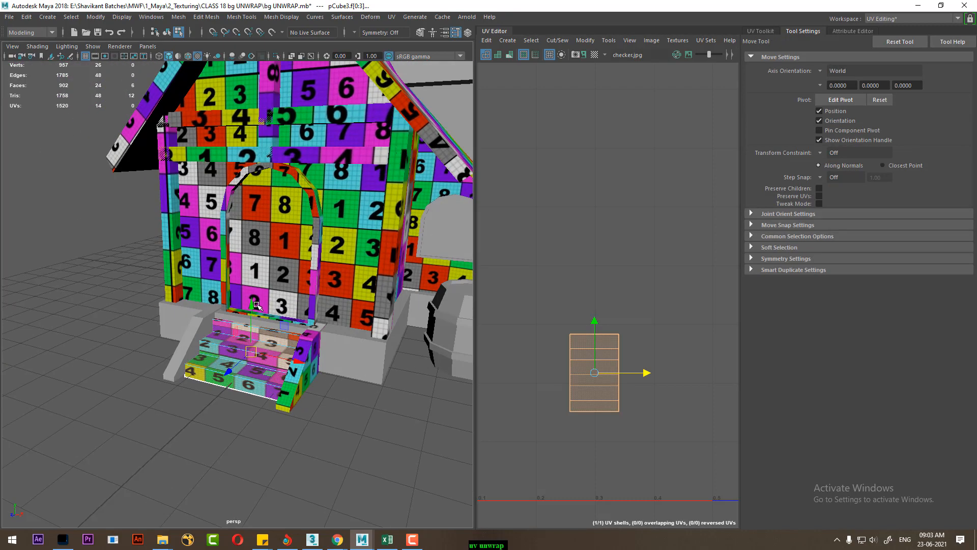
{"action": "right_click_drag", "start_coordinate": [256, 261], "coordinate": [306, 227]}
{"action": "left_click", "coordinate": [354, 418]}
{"action": "left_click", "coordinate": [372, 361]}
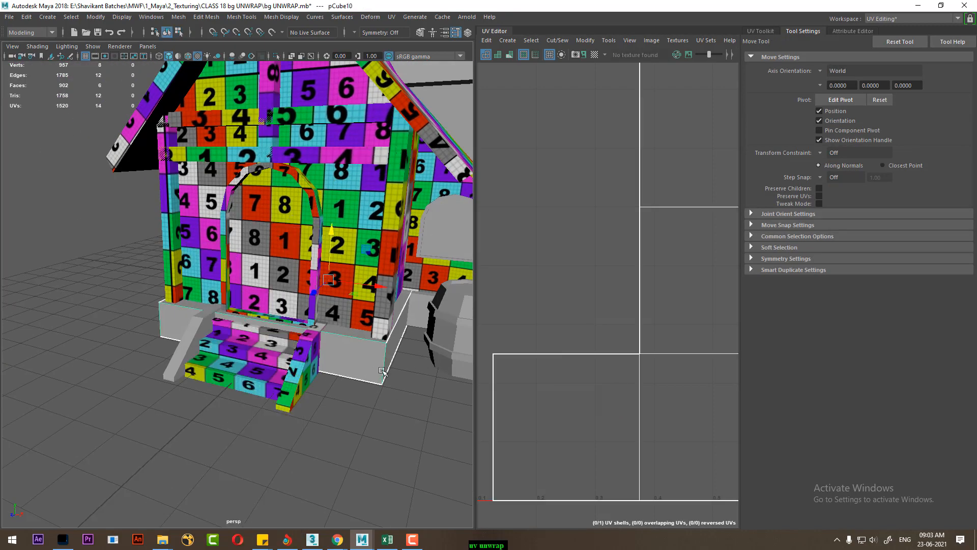
{"action": "left_click_drag", "start_coordinate": [383, 371], "coordinate": [304, 331], "text": "alt"}
{"action": "scroll", "coordinate": [304, 332], "scroll_direction": "down", "scroll_amount": 6}
{"action": "scroll", "coordinate": [321, 357], "scroll_direction": "up", "scroll_amount": 4}
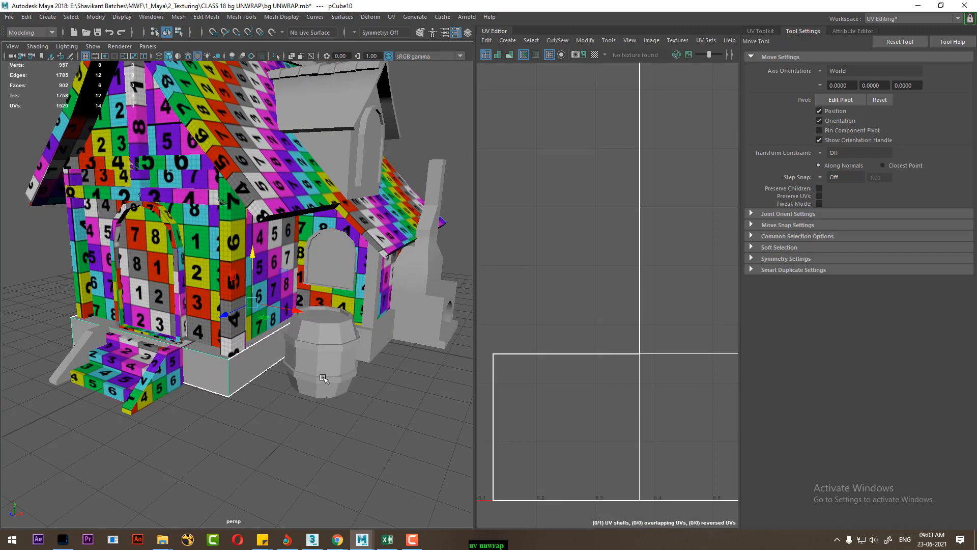
- Isolate the foundation block and apply an automatic UV projection to it
{"action": "key", "text": "ctrl+1"}
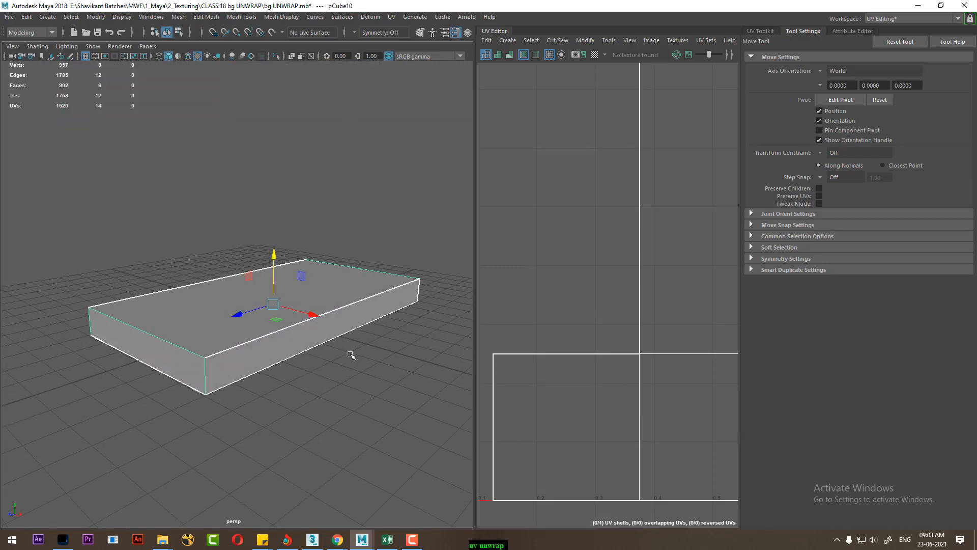
{"action": "key", "text": "f"}
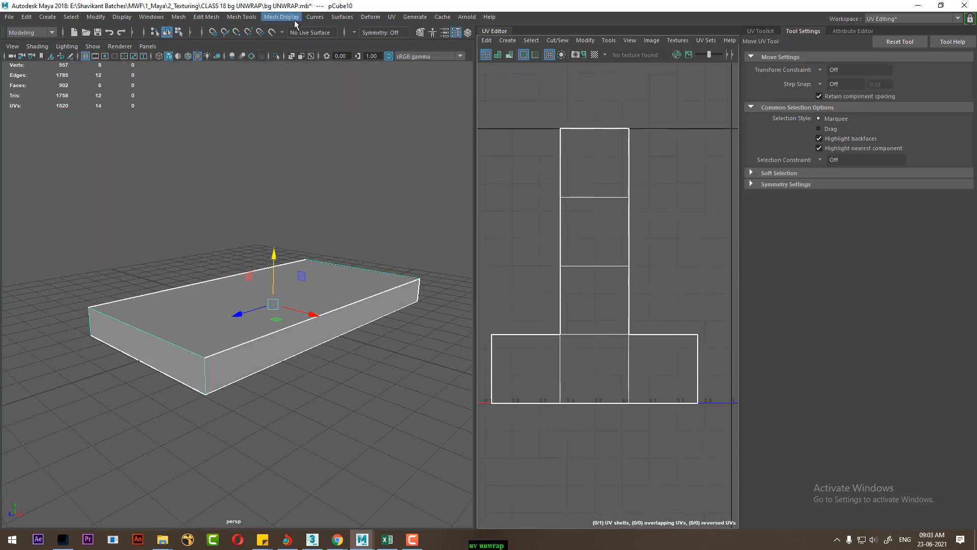
{"action": "left_click", "coordinate": [391, 16]}
{"action": "left_click", "coordinate": [434, 78]}
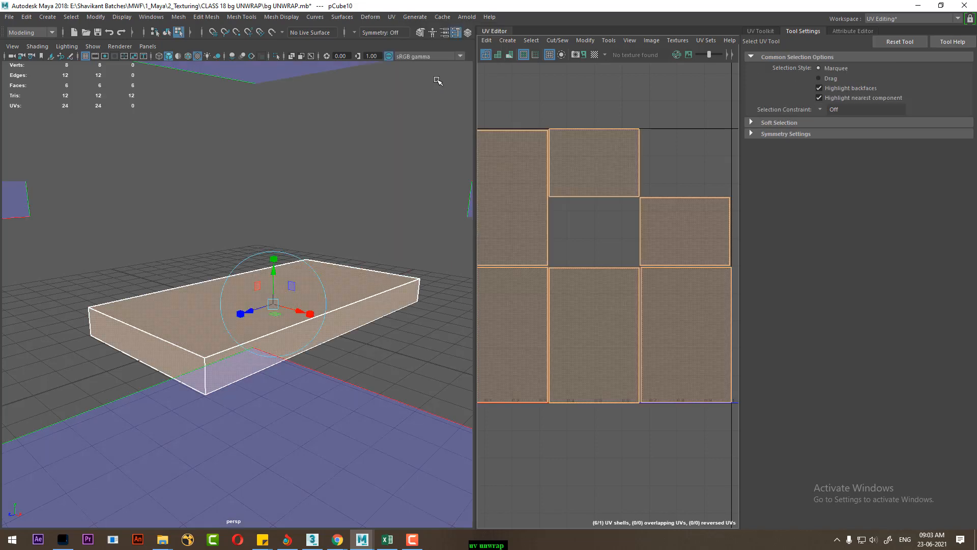
- Examine the foundation block's vertical corner edges in relation to the whole hut, and isolate the block again
{"action": "right_click_drag", "start_coordinate": [363, 277], "coordinate": [392, 174]}
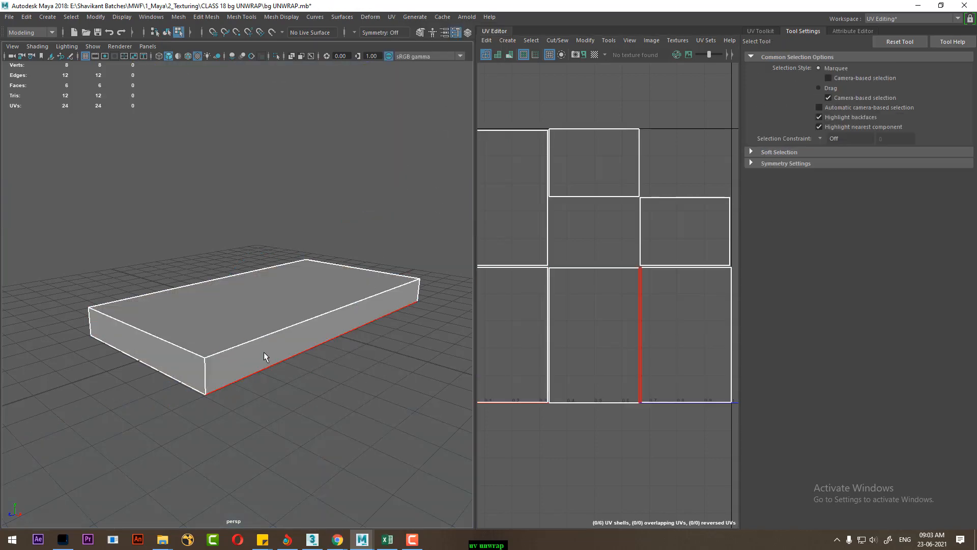
{"action": "left_click", "coordinate": [205, 368]}
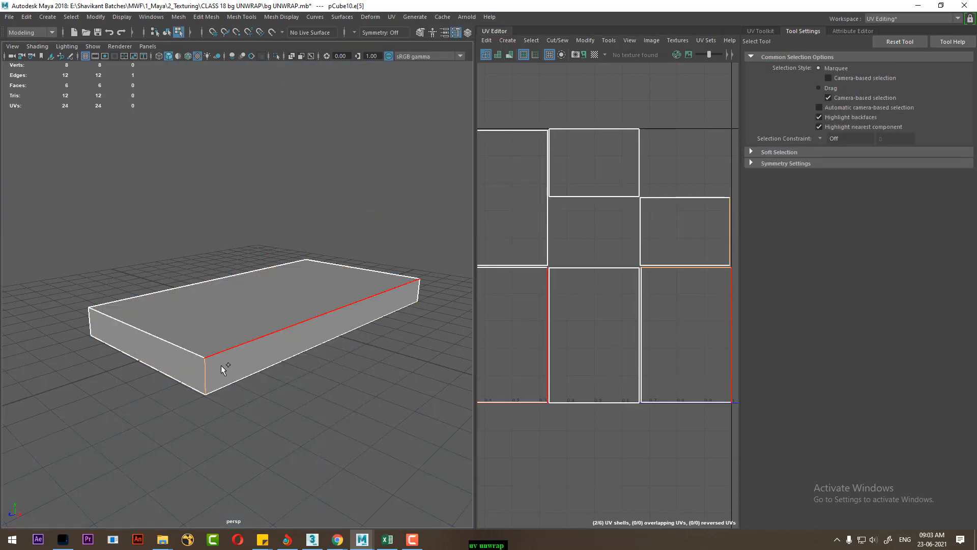
{"action": "key", "text": "ctrl+1"}
{"action": "left_click_drag", "start_coordinate": [310, 374], "coordinate": [264, 361], "text": "alt"}
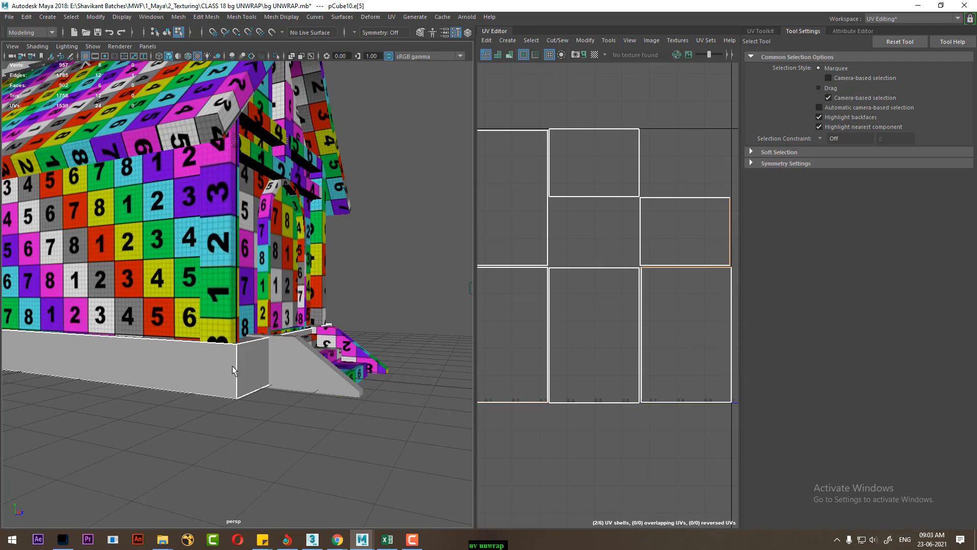
{"action": "left_click_drag", "start_coordinate": [252, 360], "coordinate": [336, 351], "text": "alt"}
{"action": "right_click_drag", "start_coordinate": [328, 334], "coordinate": [342, 312]}
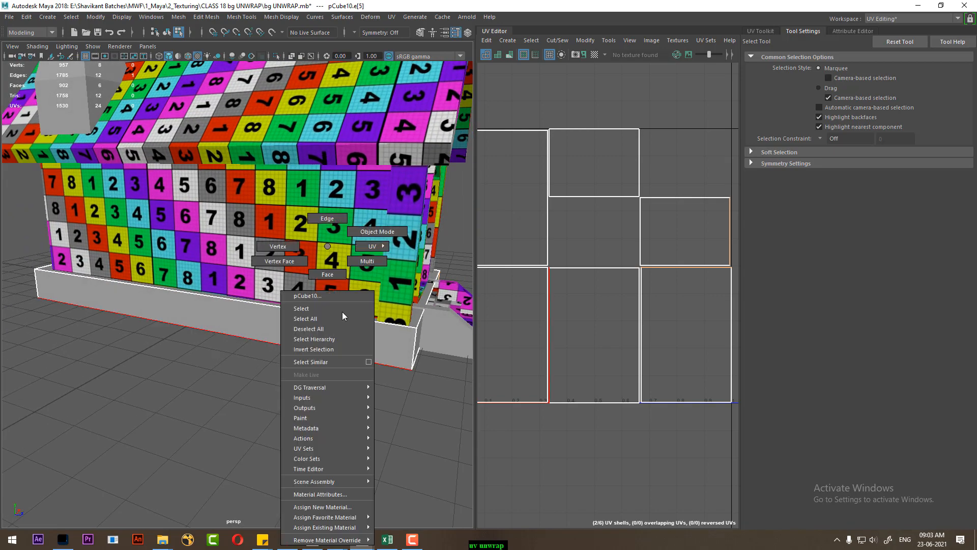
{"action": "left_click", "coordinate": [342, 311]}
{"action": "key", "text": "ctrl+1"}
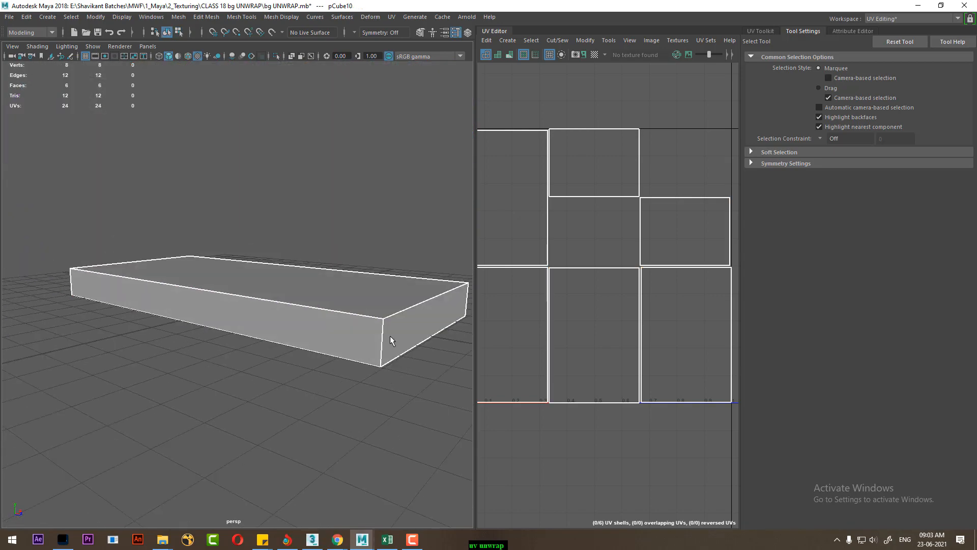
- Select three of the foundation block's four vertical corner edges and sew its side faces into one UV strip
{"action": "right_click_drag", "start_coordinate": [389, 336], "coordinate": [390, 176]}
{"action": "left_click", "coordinate": [391, 337]}
{"action": "left_click_drag", "start_coordinate": [400, 349], "coordinate": [298, 326], "text": "alt"}
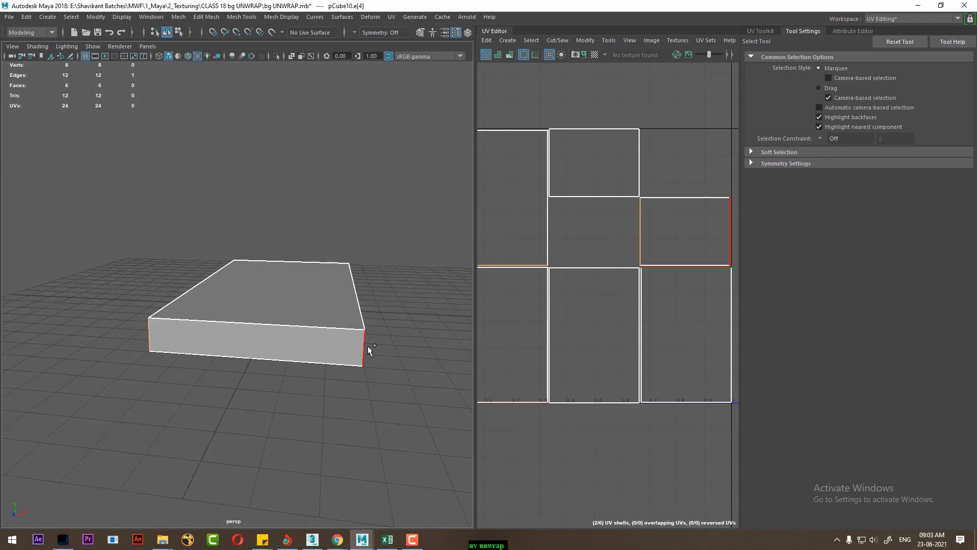
{"action": "left_click_drag", "start_coordinate": [368, 347], "coordinate": [323, 328], "text": "alt"}
{"action": "left_click", "coordinate": [364, 301], "text": "shift"}
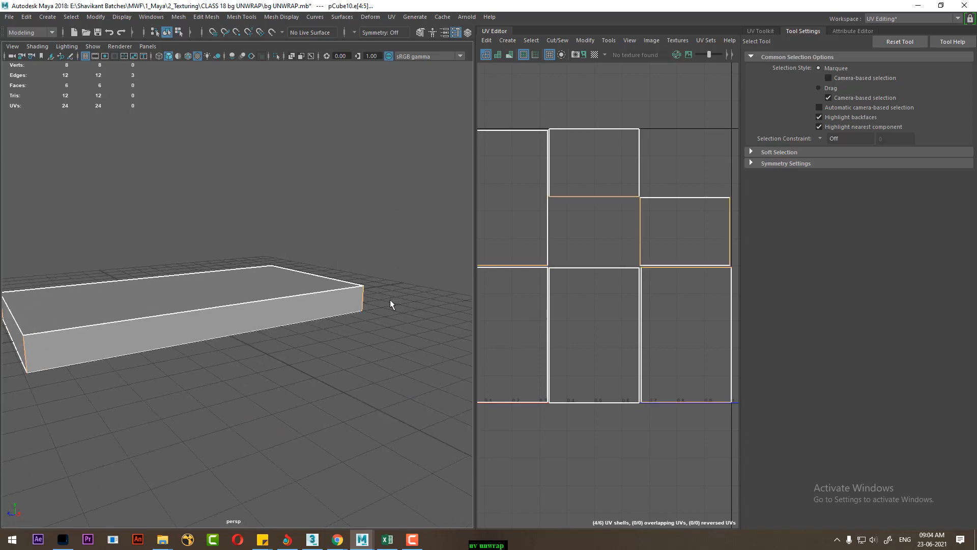
{"action": "left_click_drag", "start_coordinate": [390, 304], "coordinate": [246, 298], "text": "alt"}
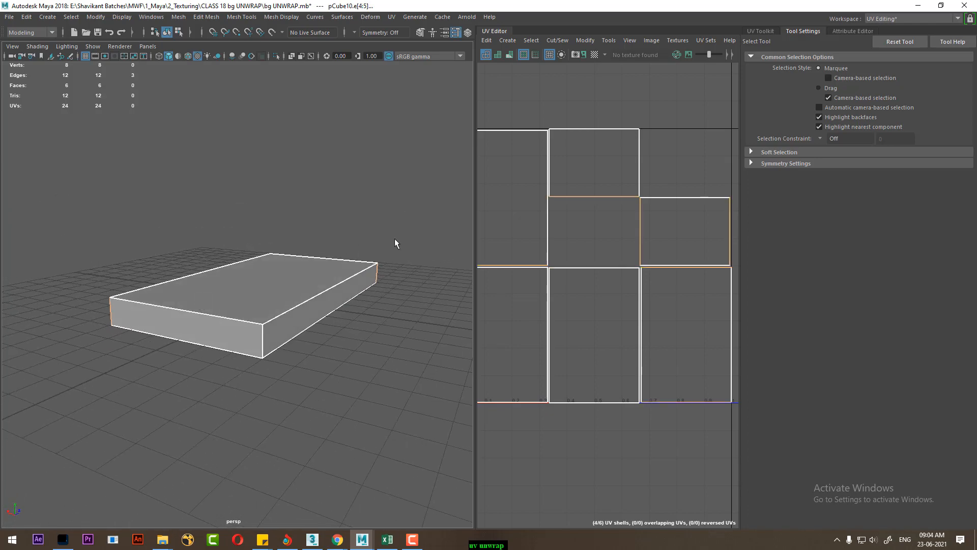
{"action": "right_click_drag", "start_coordinate": [606, 322], "coordinate": [570, 146], "text": "shift"}
{"action": "scroll", "coordinate": [624, 300], "scroll_direction": "down", "scroll_amount": 4}
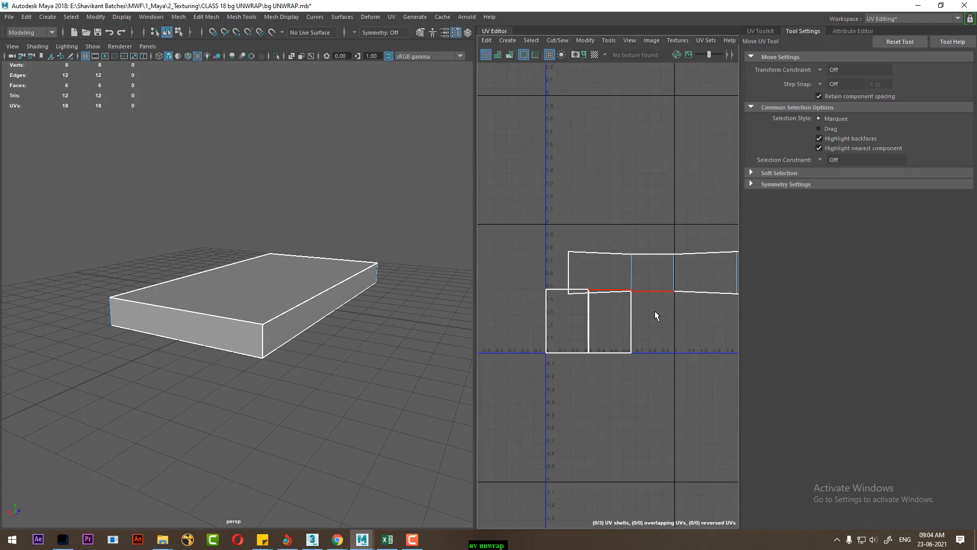
{"action": "middle_click_drag", "start_coordinate": [692, 311], "coordinate": [571, 291], "text": "alt"}
{"action": "right_click_drag", "start_coordinate": [571, 292], "coordinate": [590, 323], "text": "alt"}
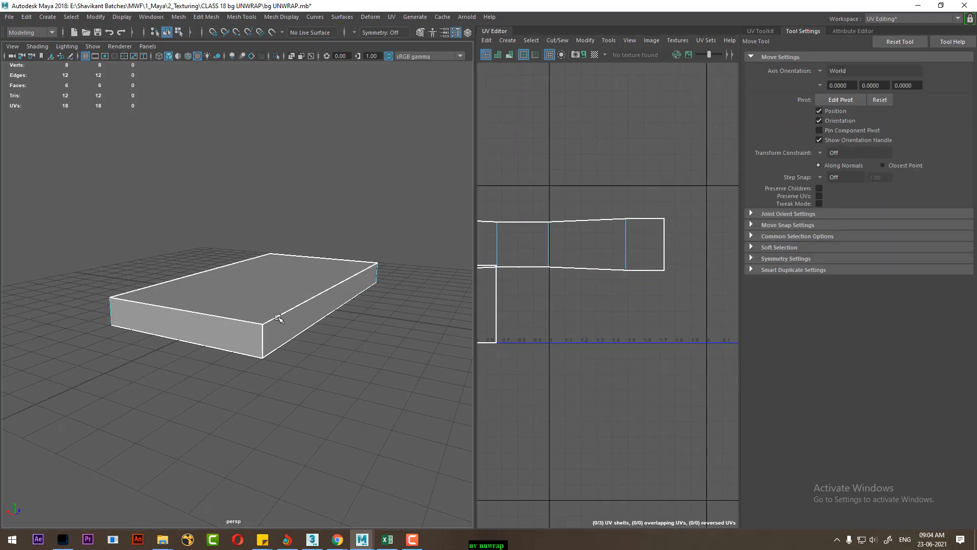
- Sew the foundation block's top and bottom faces to the side strip along the two long edges of one long side
{"action": "left_click_drag", "start_coordinate": [278, 318], "coordinate": [246, 340], "text": "alt"}
{"action": "left_click", "coordinate": [240, 333]}
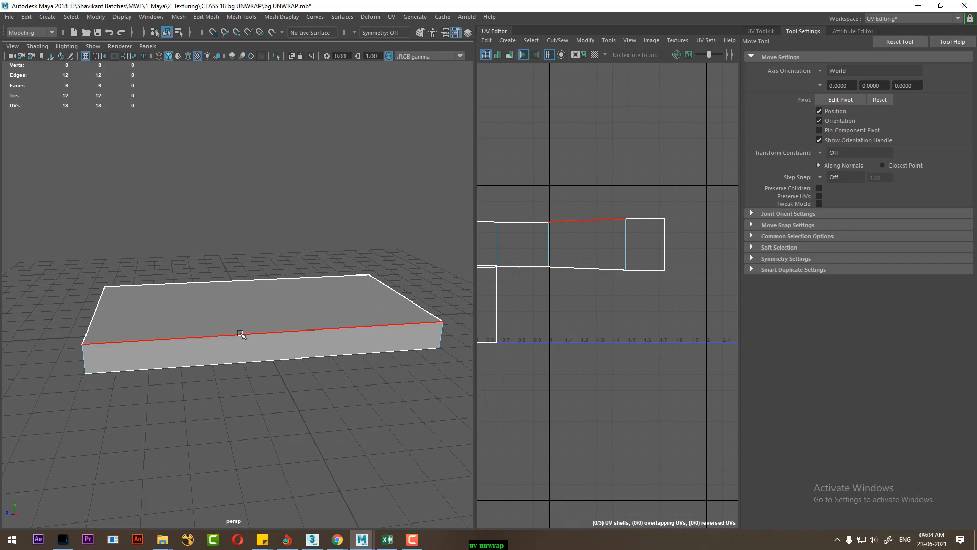
{"action": "middle_click_drag", "start_coordinate": [611, 284], "coordinate": [626, 310], "text": "alt"}
{"action": "right_click_drag", "start_coordinate": [626, 310], "coordinate": [620, 246], "text": "shift"}
{"action": "left_click", "coordinate": [615, 296]}
{"action": "right_click_drag", "start_coordinate": [601, 326], "coordinate": [590, 131], "text": "shift"}
{"action": "scroll", "coordinate": [628, 277], "scroll_direction": "down", "scroll_amount": 4}
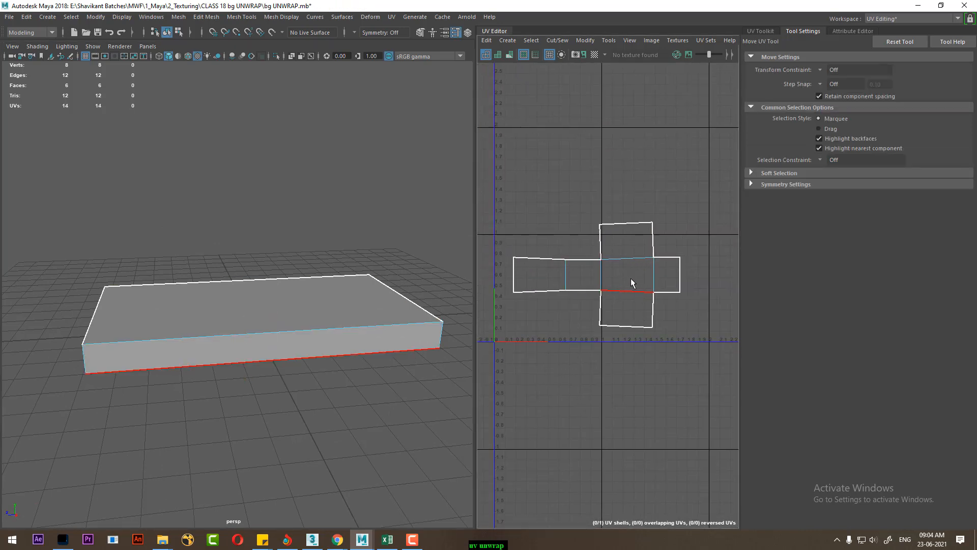
- Select all of the block's UVs and unfold them with the Legacy method
{"action": "right_click_drag", "start_coordinate": [584, 266], "coordinate": [670, 260]}
{"action": "left_click_drag", "start_coordinate": [694, 190], "coordinate": [475, 394]}
{"action": "right_click_drag", "start_coordinate": [644, 223], "coordinate": [530, 218], "text": "shift"}
{"action": "left_click_drag", "start_coordinate": [756, 80], "coordinate": [324, 20]}
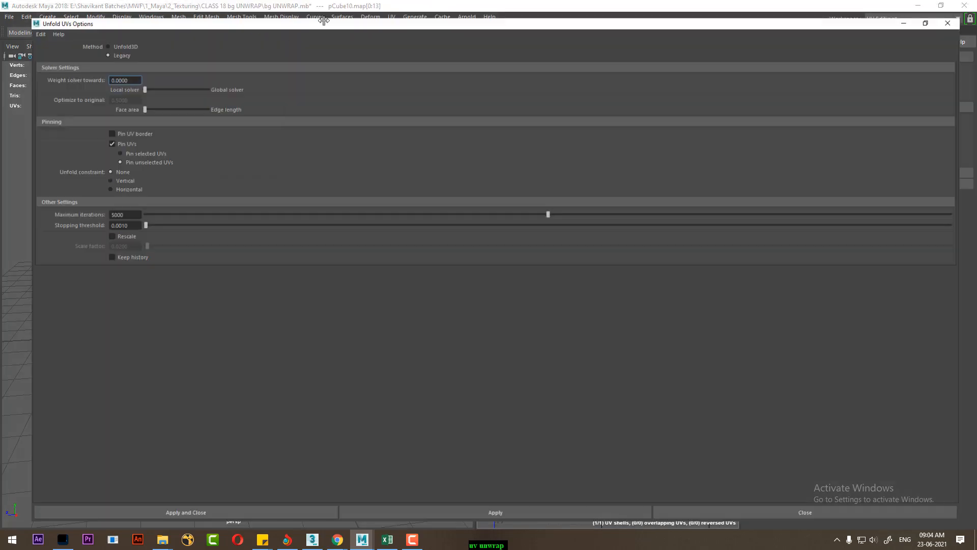
{"action": "left_click", "coordinate": [940, 5]}
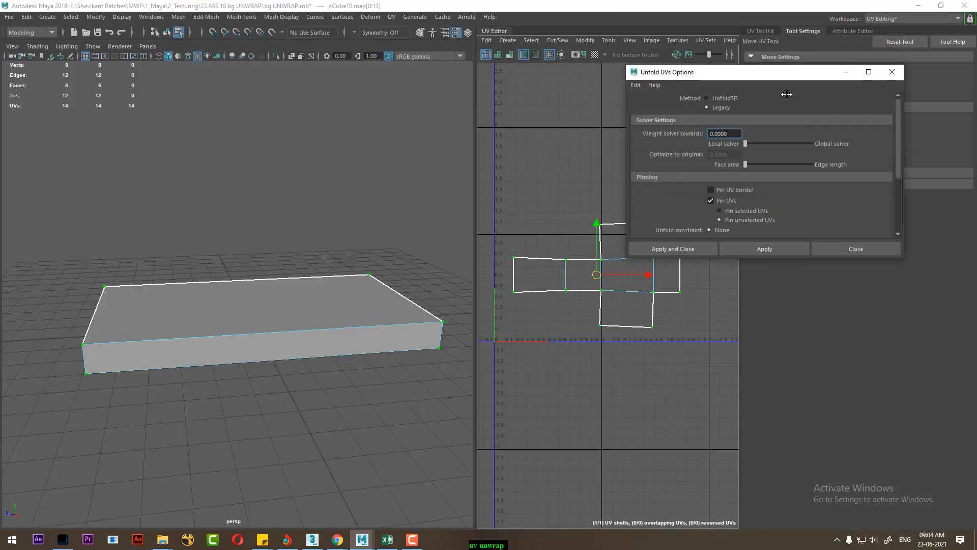
{"action": "left_click_drag", "start_coordinate": [787, 94], "coordinate": [373, 96]}
{"action": "left_click", "coordinate": [355, 255]}
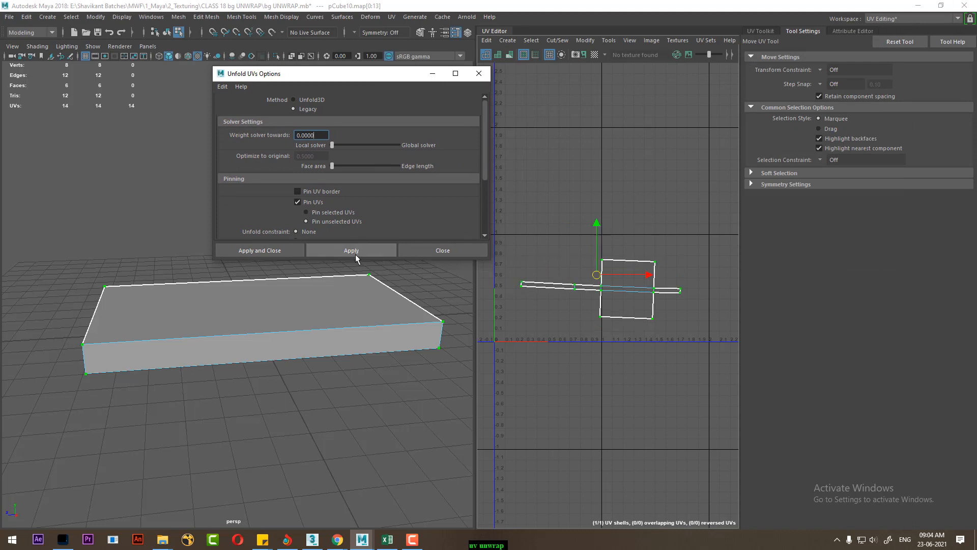
- Unfold the block's selected UVs with the Unfold3D method instead
{"action": "scroll", "coordinate": [705, 430], "scroll_direction": "up", "scroll_amount": 4}
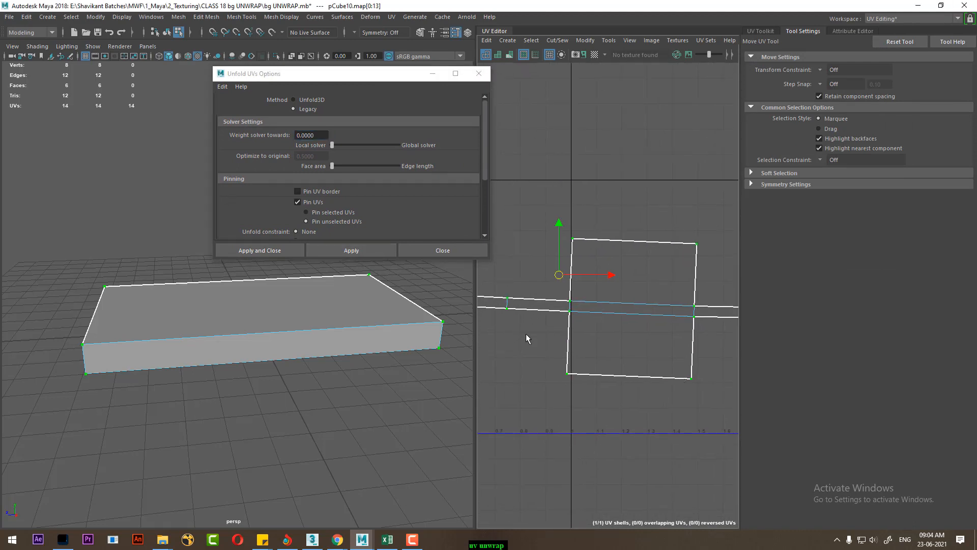
{"action": "middle_click_drag", "start_coordinate": [606, 294], "coordinate": [683, 351], "text": "alt"}
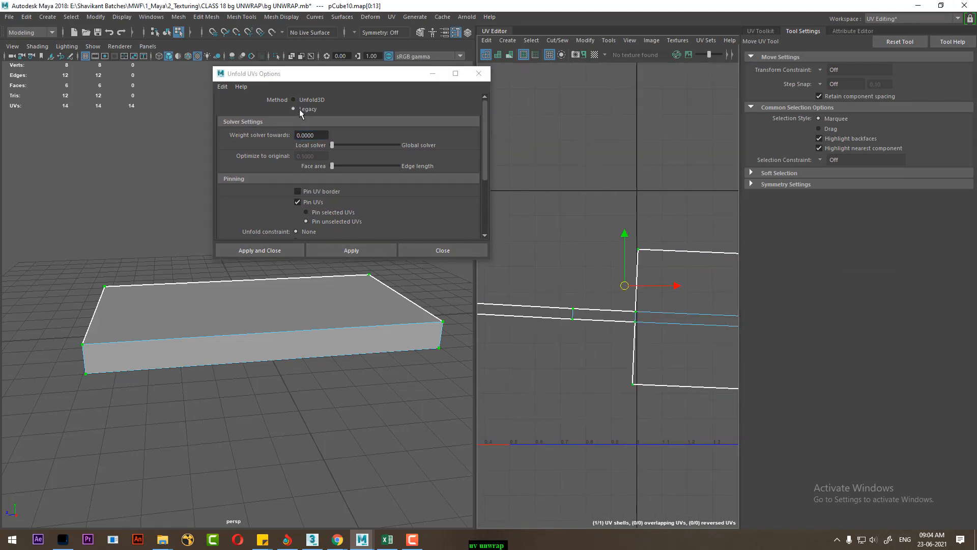
{"action": "left_click", "coordinate": [294, 100]}
{"action": "left_click", "coordinate": [358, 250]}
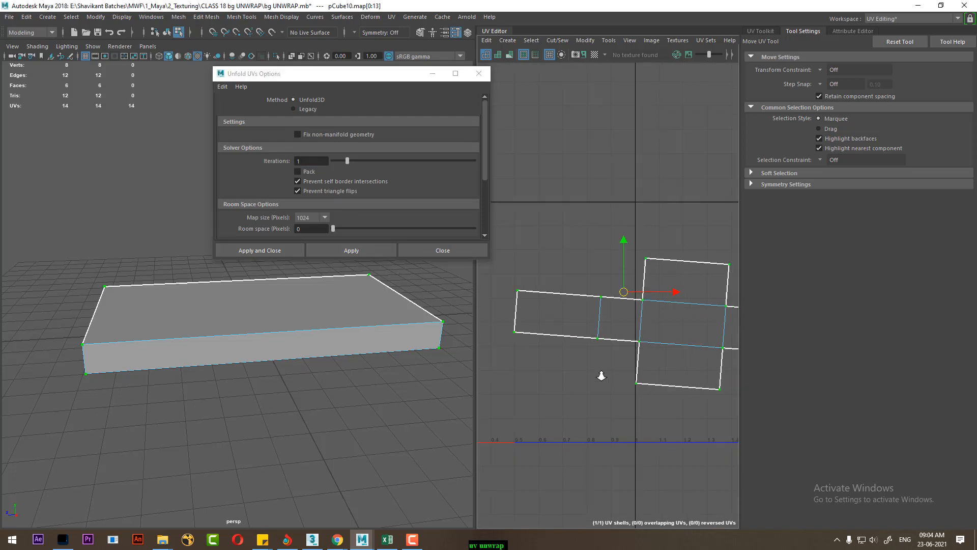
{"action": "scroll", "coordinate": [602, 376], "scroll_direction": "down", "scroll_amount": 2}
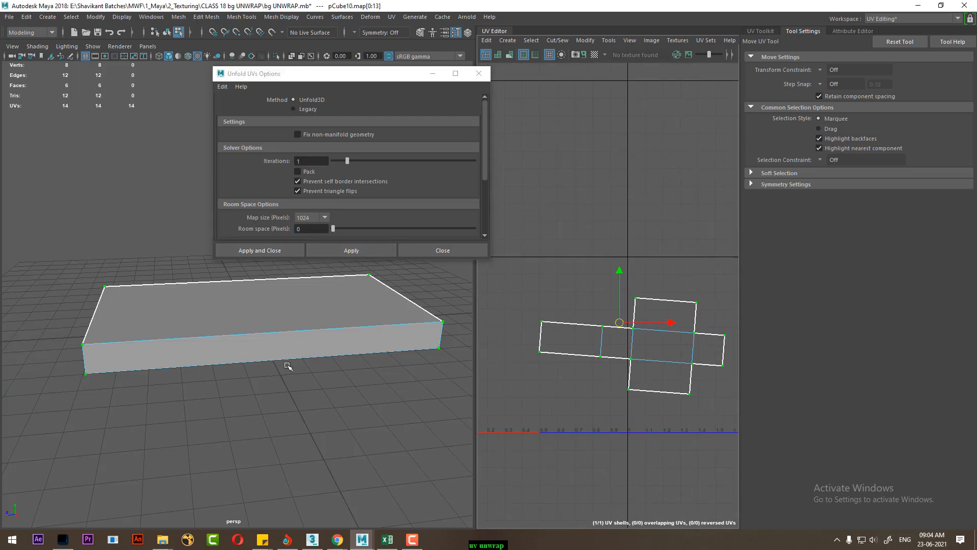
- Return the block to object mode and assign it the existing material with the checker.jpg texture
{"action": "left_click_drag", "start_coordinate": [288, 365], "coordinate": [247, 371], "text": "alt"}
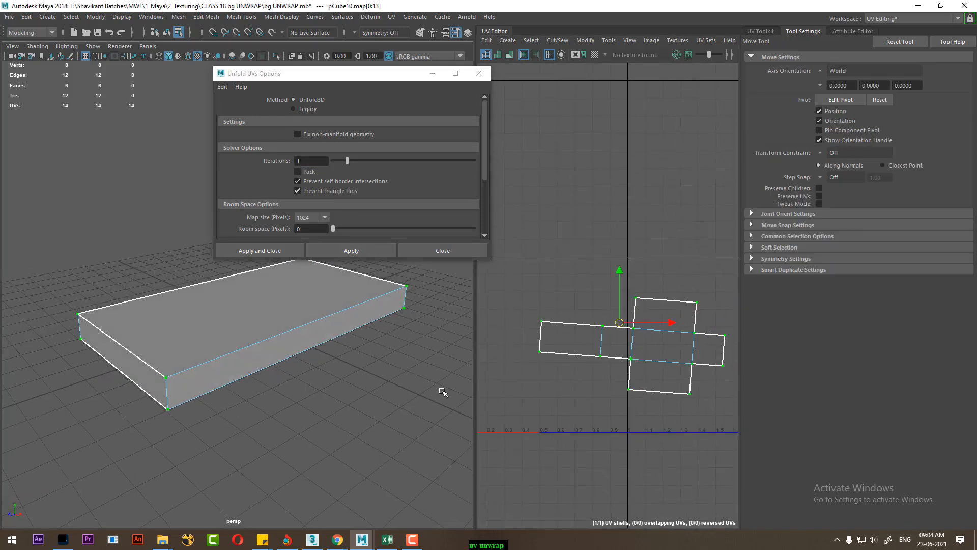
{"action": "left_click_drag", "start_coordinate": [204, 414], "coordinate": [229, 338], "text": "alt"}
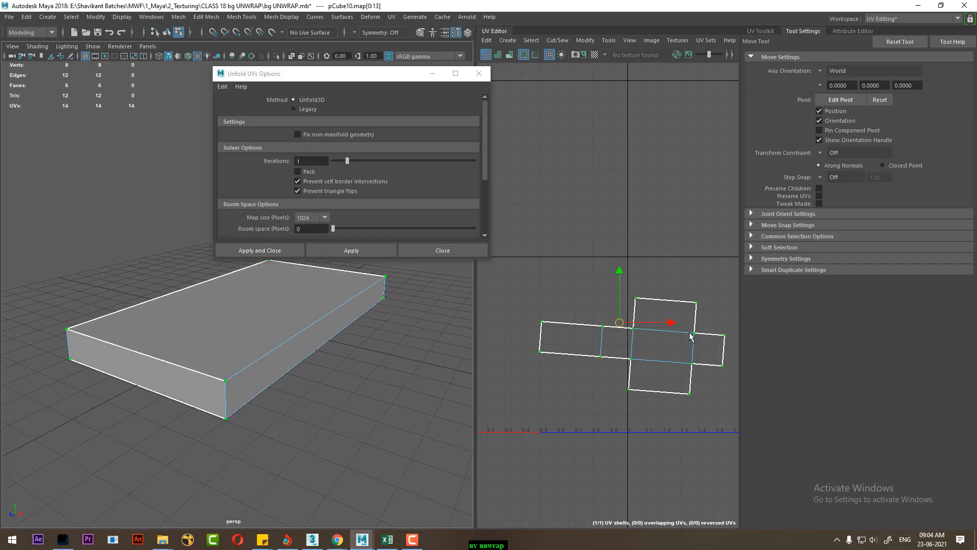
{"action": "left_click_drag", "start_coordinate": [234, 377], "coordinate": [216, 367], "text": "alt"}
{"action": "right_click_drag", "start_coordinate": [250, 332], "coordinate": [330, 517]}
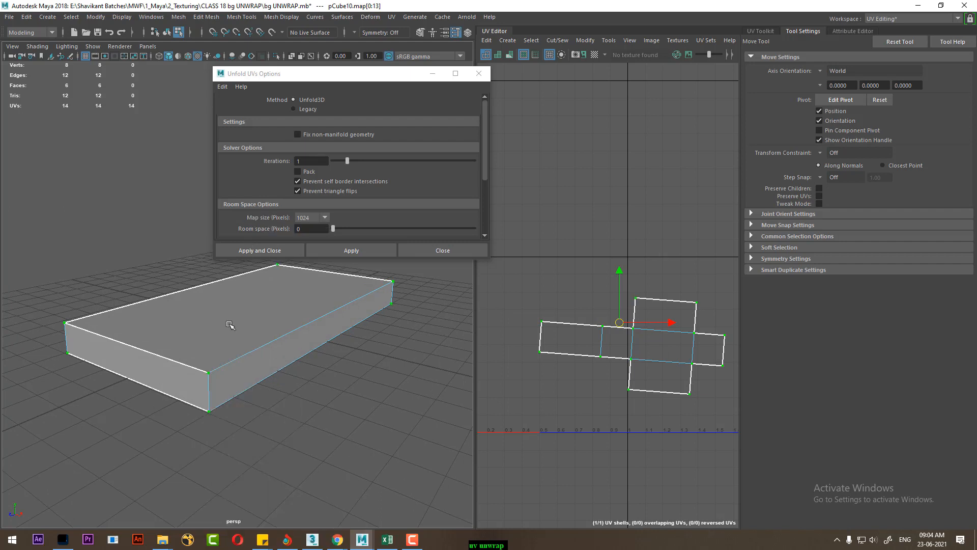
{"action": "right_click_drag", "start_coordinate": [233, 327], "coordinate": [257, 227]}
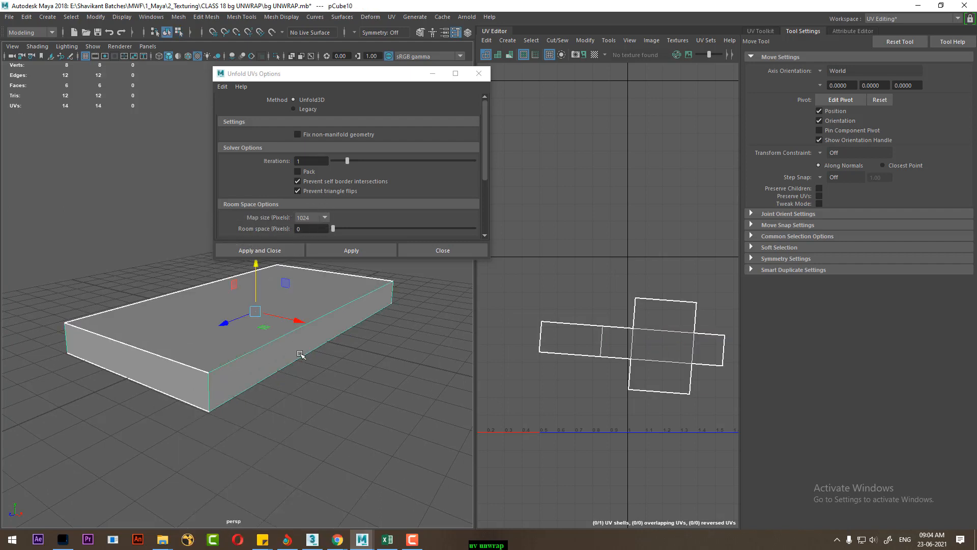
{"action": "key", "text": "7"}
{"action": "key", "text": "7"}
{"action": "right_click_drag", "start_coordinate": [236, 349], "coordinate": [307, 519]}
{"action": "left_click_drag", "start_coordinate": [337, 409], "coordinate": [357, 381], "text": "alt"}
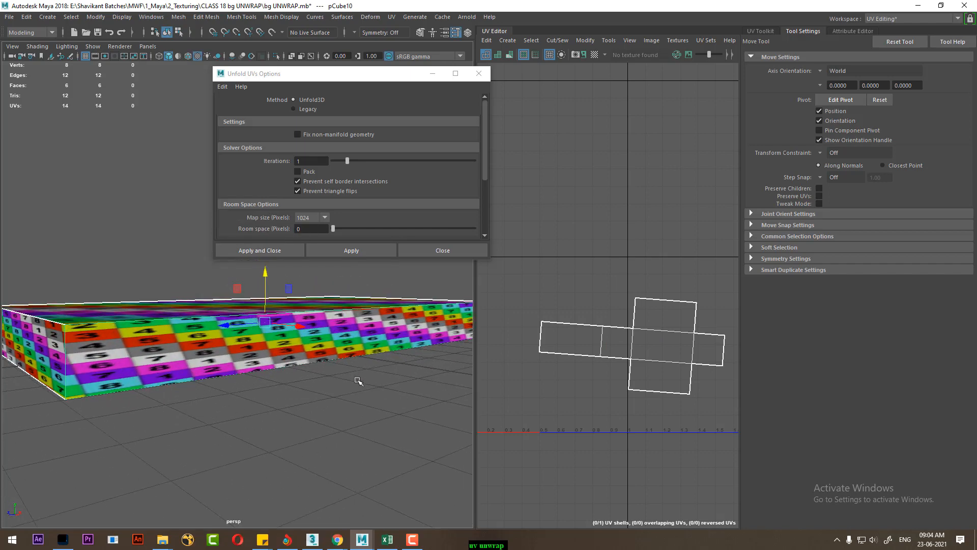
- Select all of the block's UVs and rotate the cross-shaped shell until its edges are level with the grid
{"action": "scroll", "coordinate": [639, 407], "scroll_direction": "down", "scroll_amount": 3}
{"action": "middle_click_drag", "start_coordinate": [606, 369], "coordinate": [562, 359], "text": "alt"}
{"action": "right_click_drag", "start_coordinate": [611, 336], "coordinate": [682, 290]}
{"action": "left_click_drag", "start_coordinate": [696, 281], "coordinate": [492, 443]}
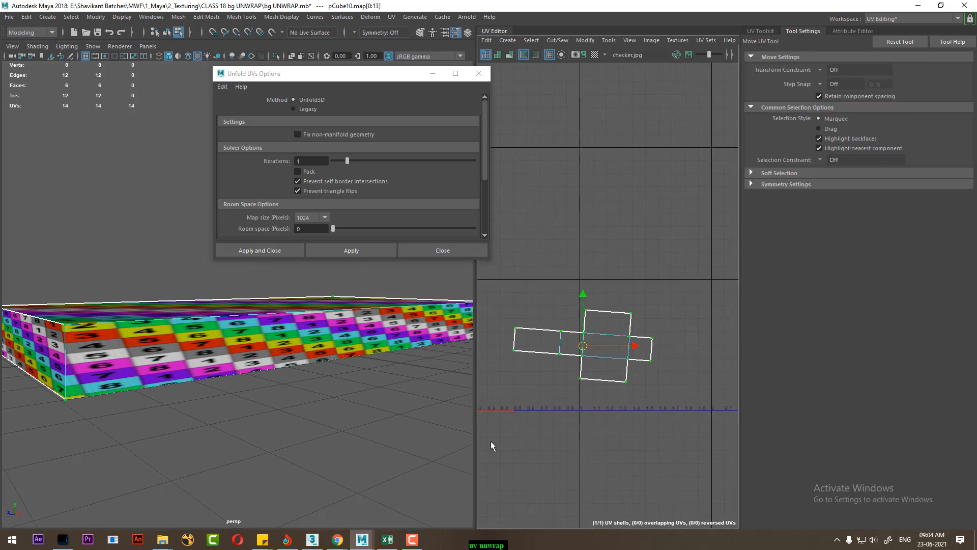
{"action": "key", "text": "e"}
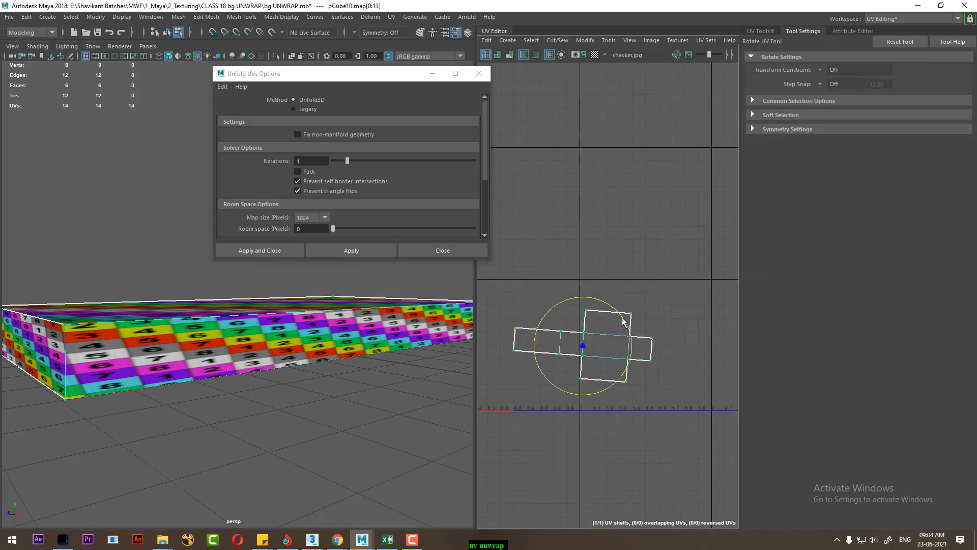
{"action": "left_click_drag", "start_coordinate": [623, 322], "coordinate": [616, 318]}
{"action": "left_click_drag", "start_coordinate": [384, 397], "coordinate": [270, 431], "text": "alt"}
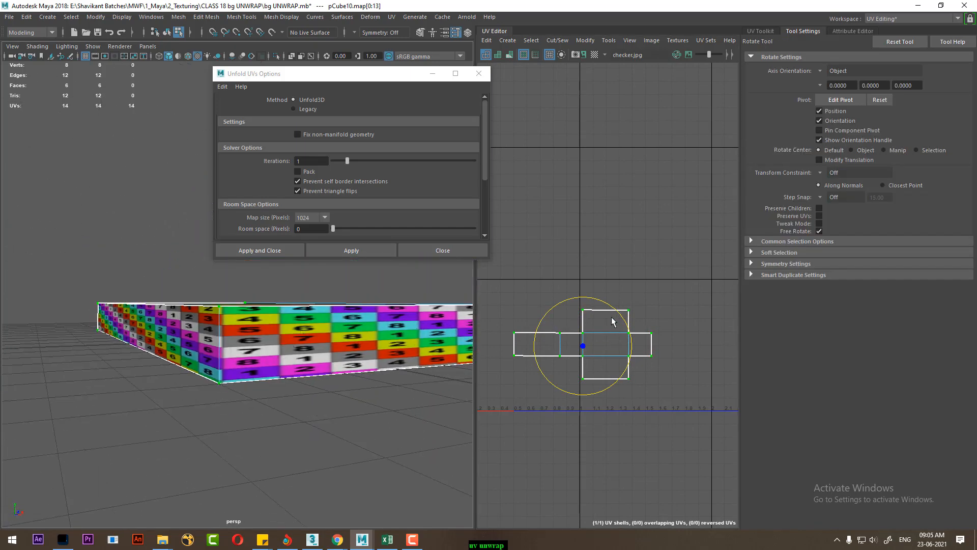
- Unfold the levelled shell with the Legacy method and check the checker squares around the block
{"action": "left_click", "coordinate": [308, 109]}
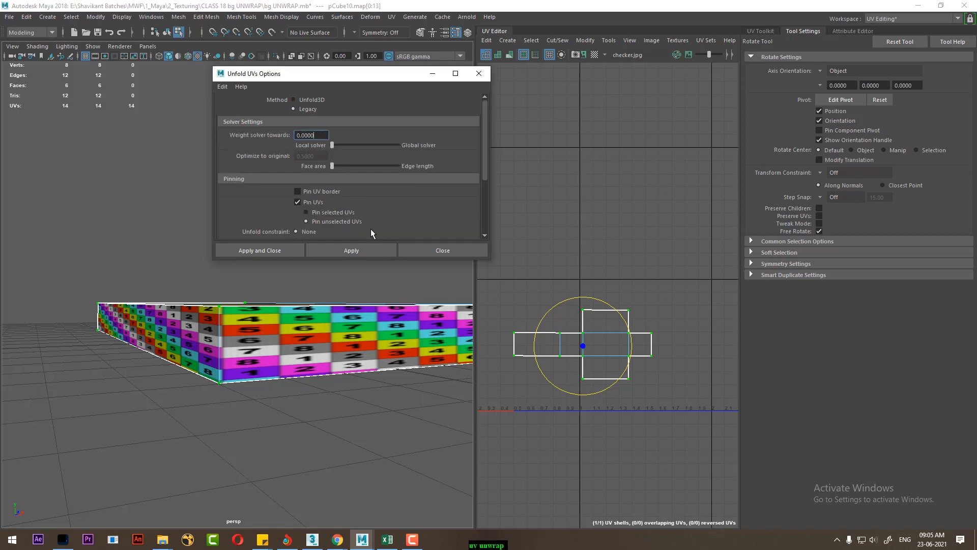
{"action": "left_click", "coordinate": [358, 249]}
{"action": "left_click_drag", "start_coordinate": [367, 358], "coordinate": [243, 364], "text": "alt"}
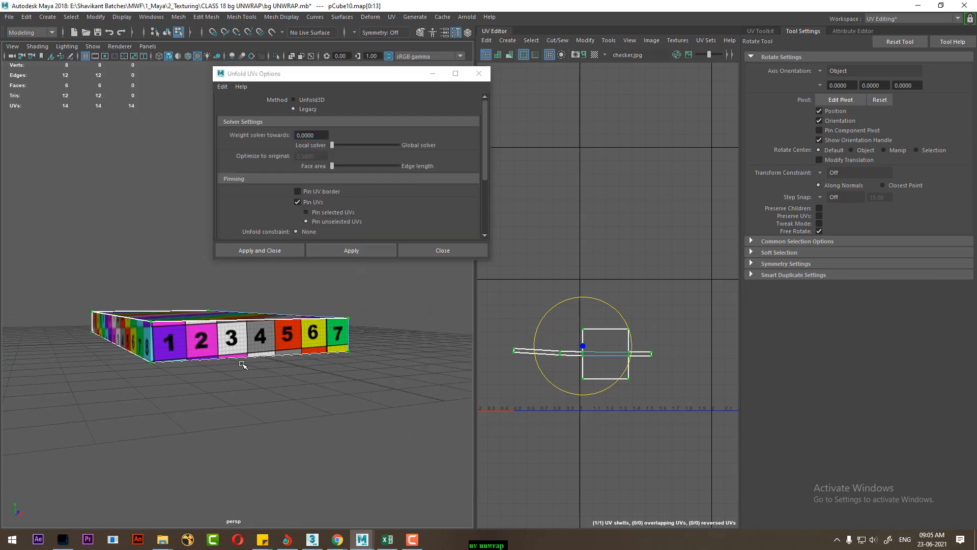
{"action": "scroll", "coordinate": [568, 372], "scroll_direction": "up", "scroll_amount": 3}
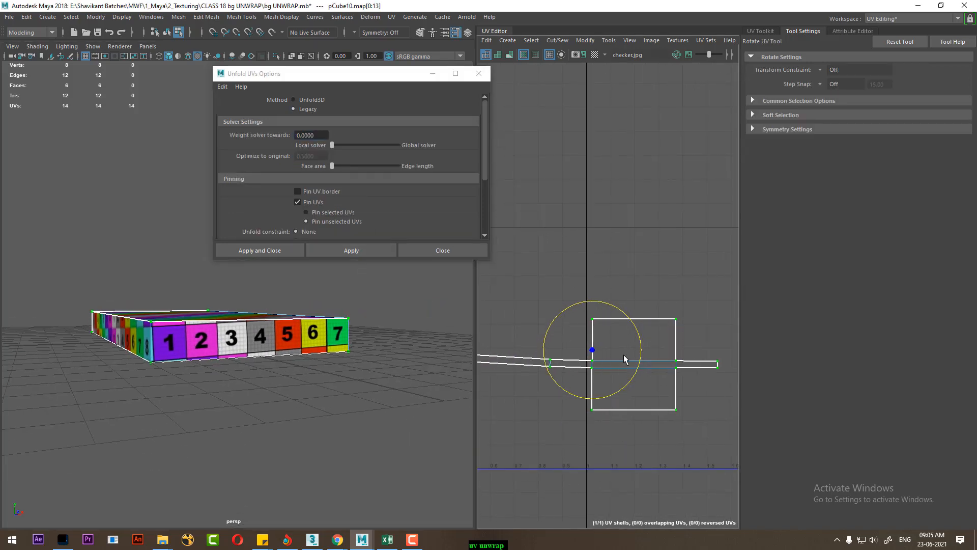
{"action": "middle_click_drag", "start_coordinate": [635, 364], "coordinate": [678, 319], "text": "alt"}
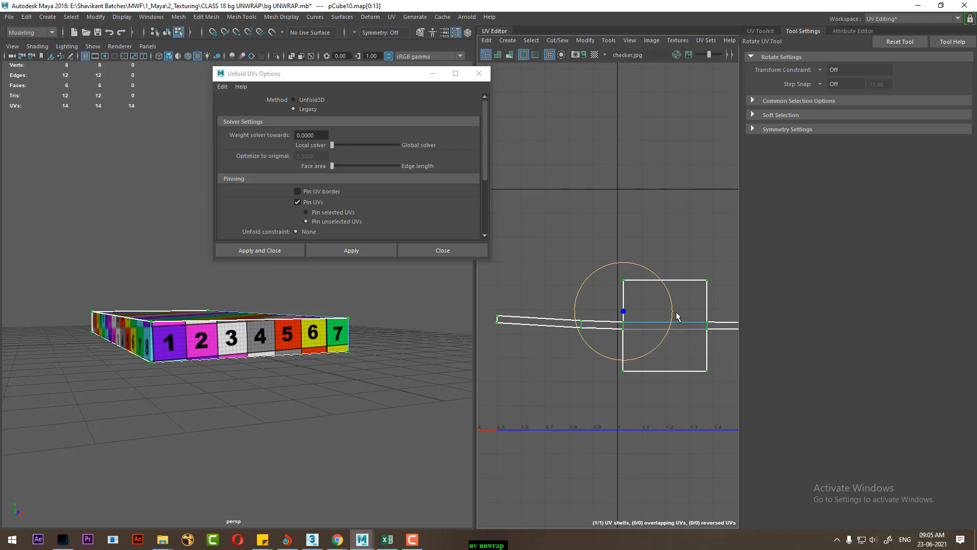
{"action": "left_click_drag", "start_coordinate": [207, 395], "coordinate": [238, 396], "text": "alt"}
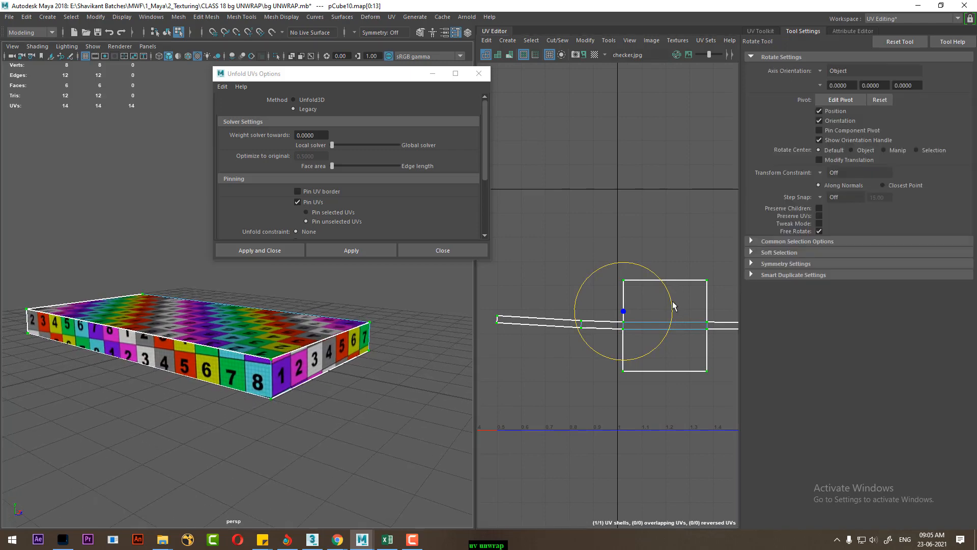
{"action": "middle_click_drag", "start_coordinate": [674, 305], "coordinate": [700, 320], "text": "alt"}
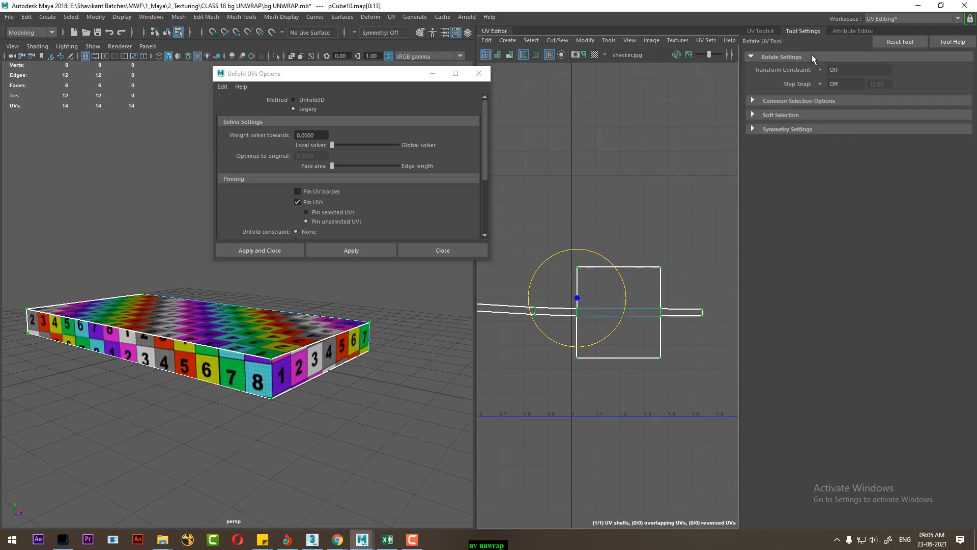
- Straighten the block's UVs along both U and V with a 30.00 angle tolerance
{"action": "left_click", "coordinate": [764, 33]}
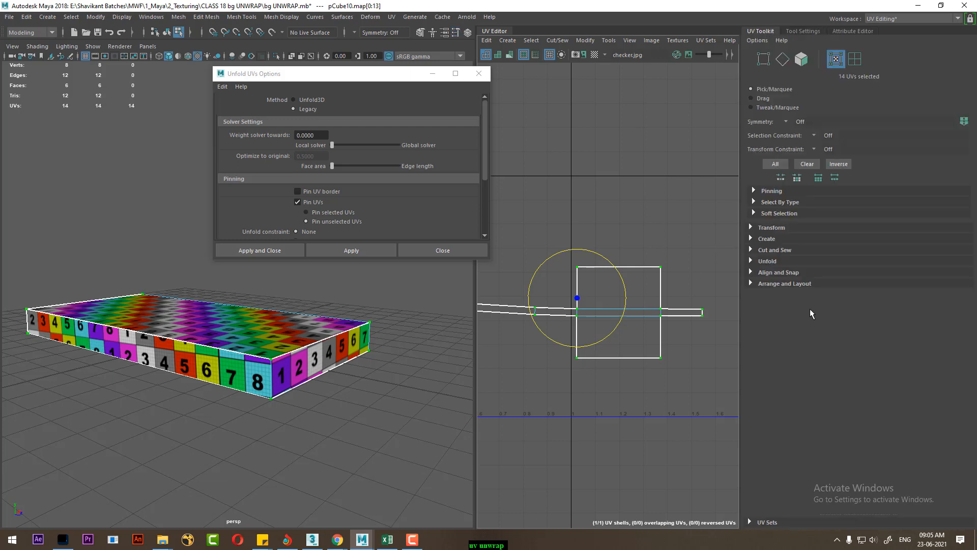
{"action": "left_click", "coordinate": [775, 262]}
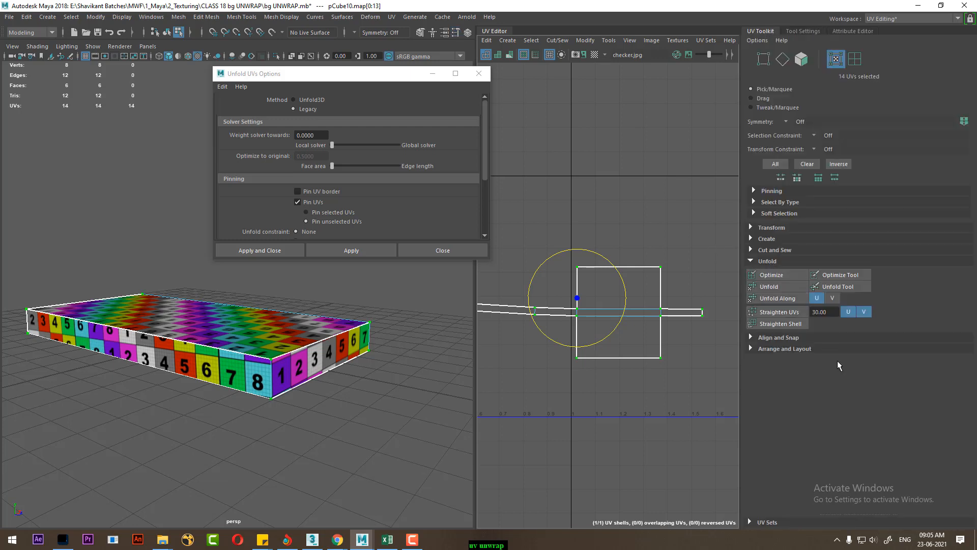
{"action": "left_click", "coordinate": [791, 313]}
{"action": "left_click_drag", "start_coordinate": [249, 405], "coordinate": [112, 417], "text": "alt"}
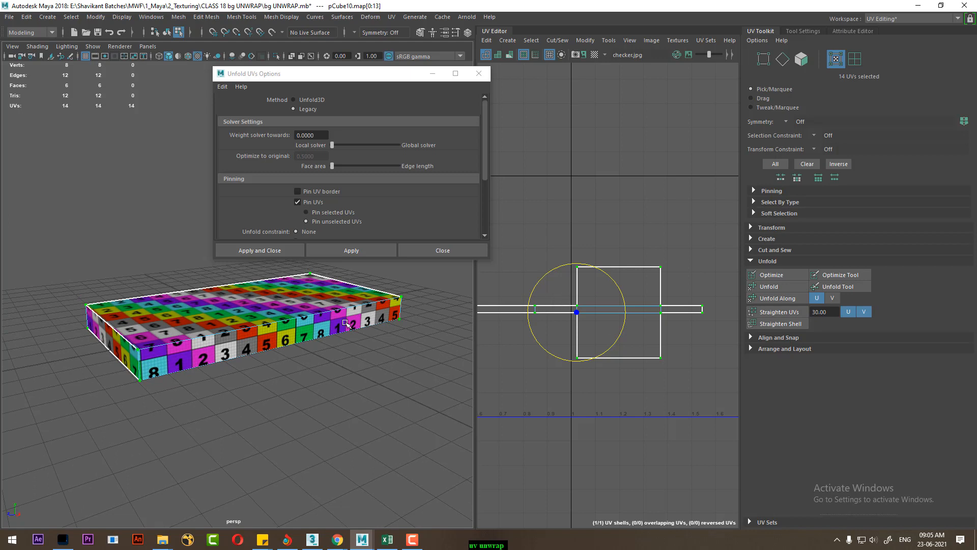
- Reselect the block in object mode, select all of its UVs and lay the shell out within the 0-to-1 UV tile
{"action": "right_click_drag", "start_coordinate": [193, 329], "coordinate": [255, 232]}
{"action": "left_click", "coordinate": [241, 397]}
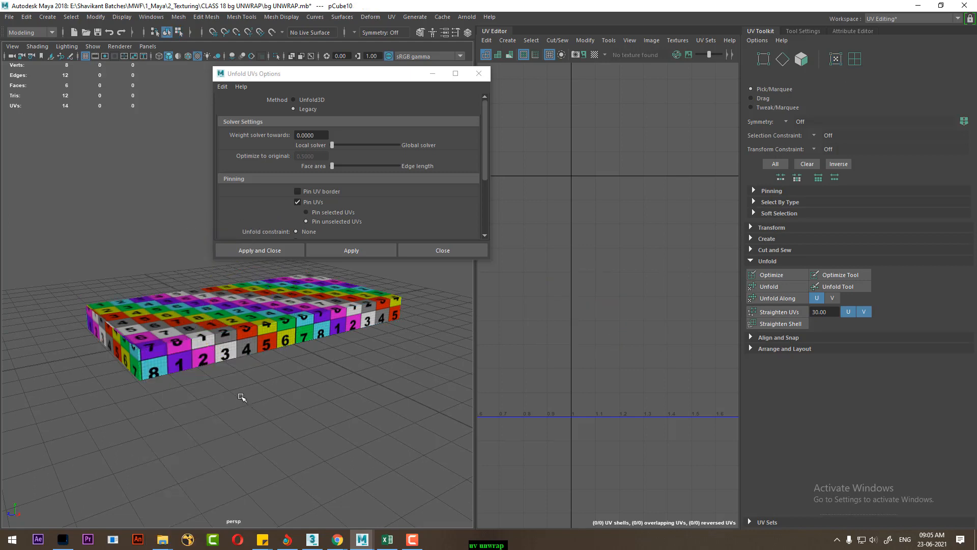
{"action": "left_click", "coordinate": [209, 331]}
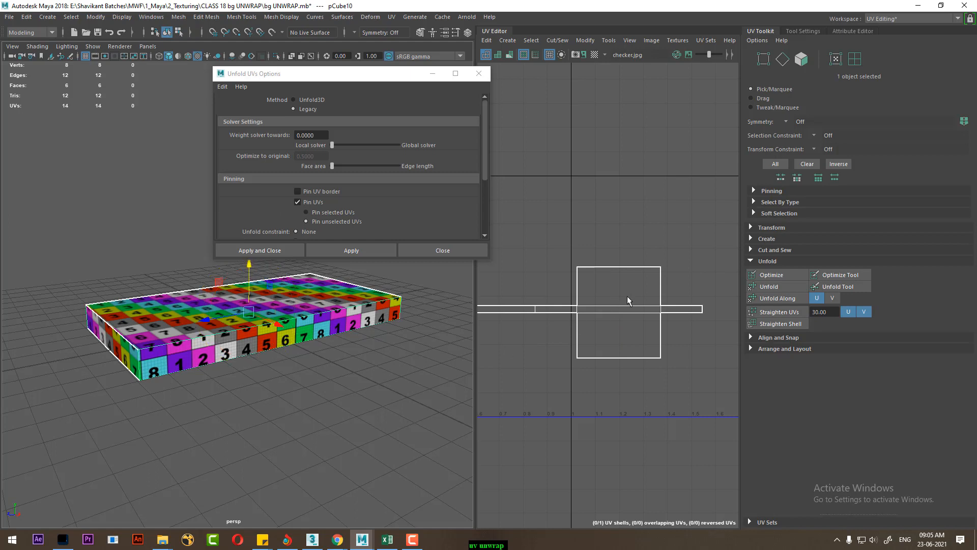
{"action": "right_click_drag", "start_coordinate": [633, 344], "coordinate": [616, 305], "text": "alt"}
{"action": "middle_click_drag", "start_coordinate": [637, 307], "coordinate": [587, 308], "text": "alt"}
{"action": "key", "text": "F12"}
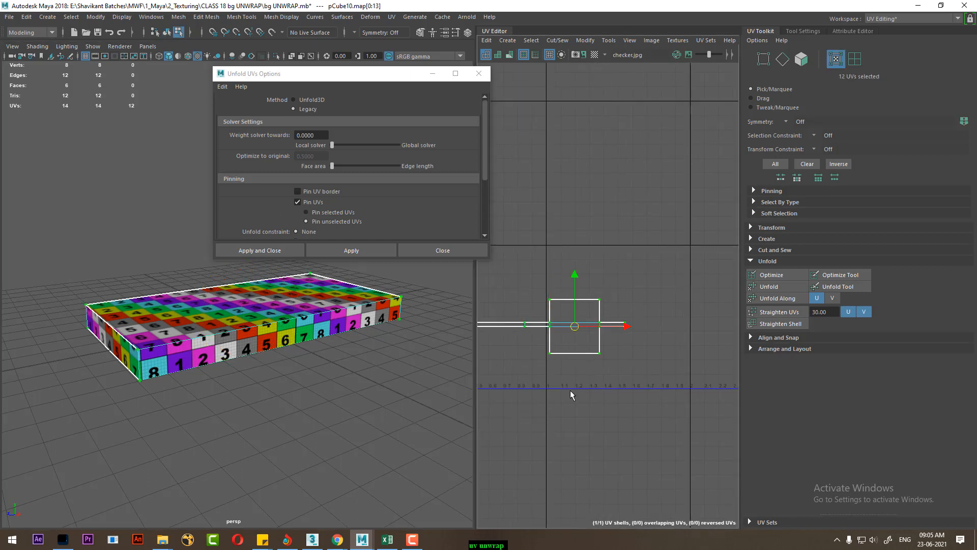
{"action": "right_click", "coordinate": [595, 334], "text": "ctrl"}
{"action": "right_click_drag", "start_coordinate": [595, 334], "coordinate": [642, 348], "text": "ctrl"}
{"action": "right_click_drag", "start_coordinate": [680, 244], "coordinate": [484, 348], "text": "shift"}
{"action": "mouse_move", "coordinate": [412, 540]}
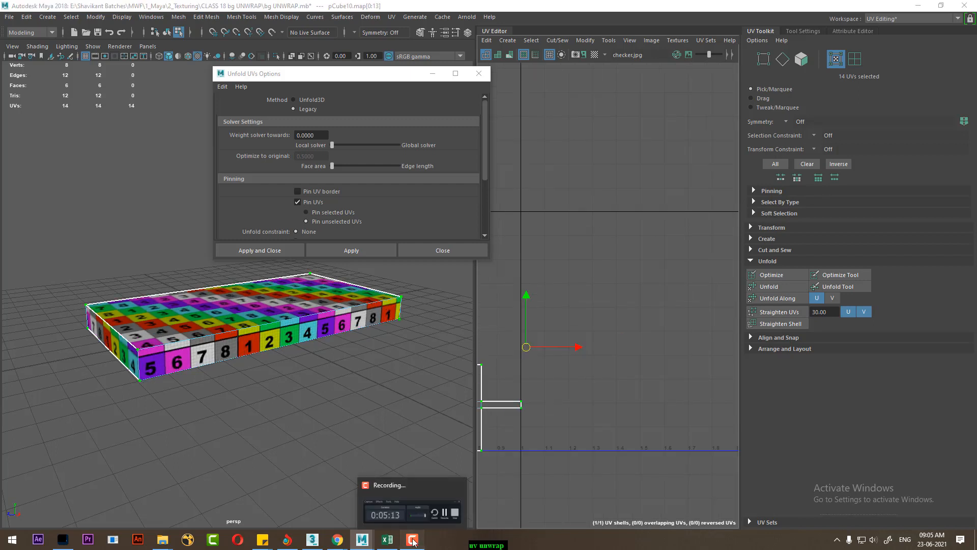
{"action": "left_click", "coordinate": [413, 541]}
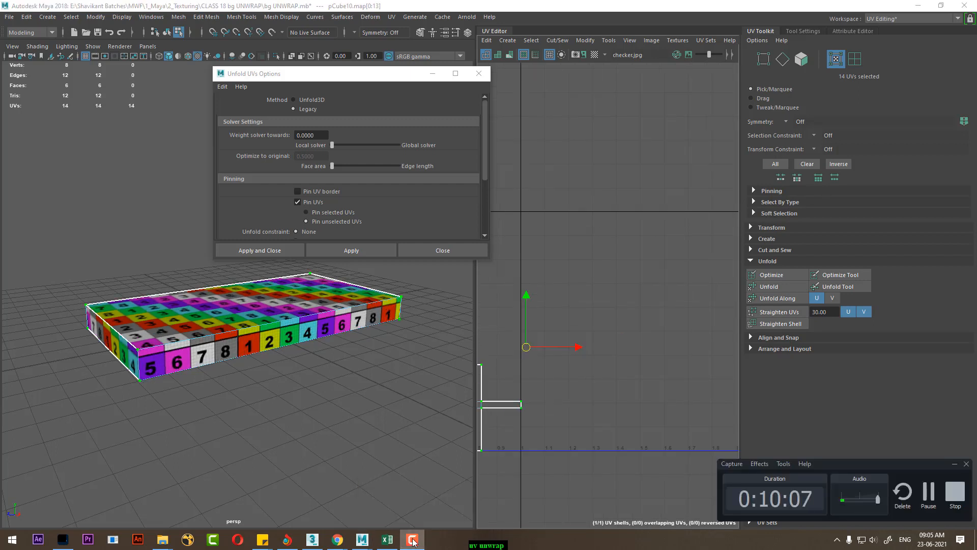
{"action": "left_click", "coordinate": [413, 540]}
- Cut the block's UV shell along the edge shared by its underside face and the side strip
{"action": "middle_click_drag", "start_coordinate": [589, 371], "coordinate": [630, 376], "text": "alt"}
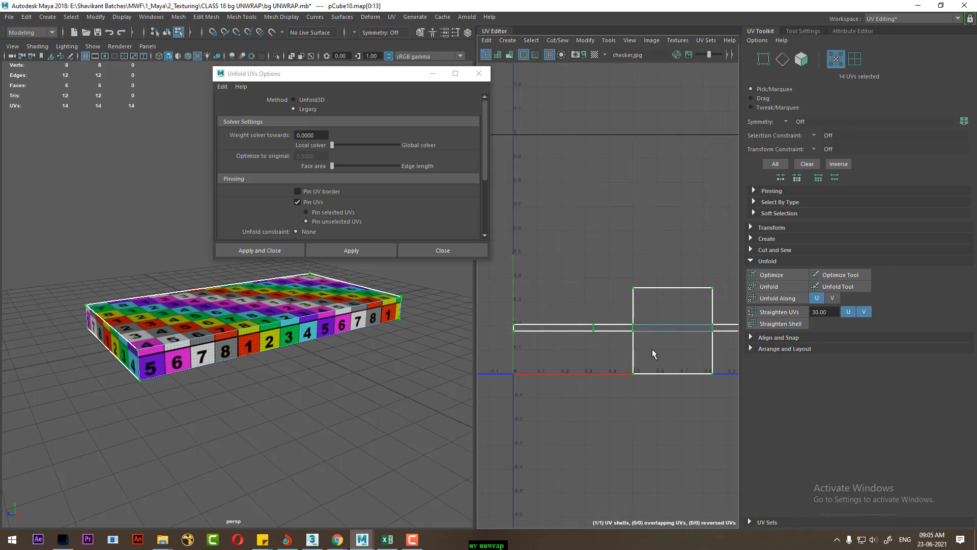
{"action": "middle_click_drag", "start_coordinate": [622, 354], "coordinate": [541, 377], "text": "alt"}
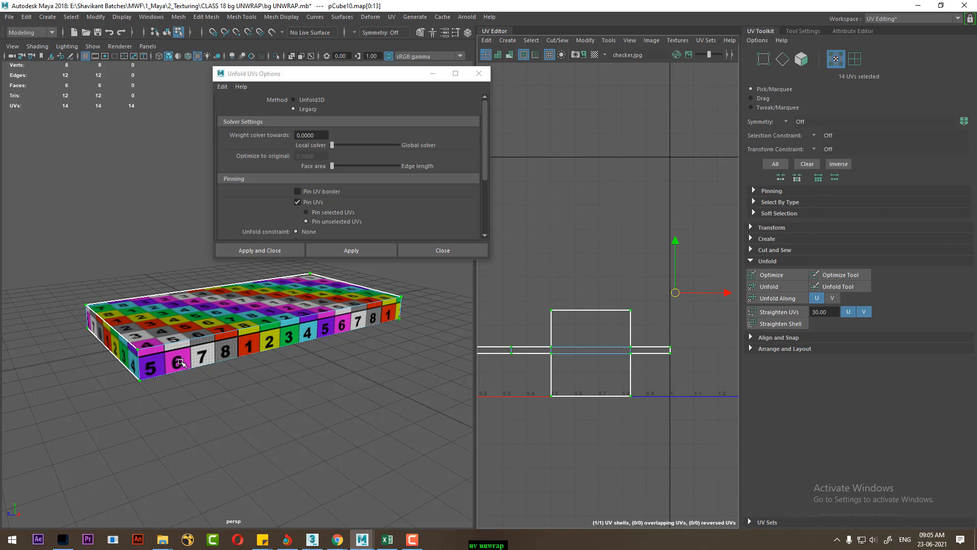
{"action": "left_click_drag", "start_coordinate": [180, 363], "coordinate": [209, 329], "text": "alt"}
{"action": "right_click_drag", "start_coordinate": [599, 318], "coordinate": [555, 319]}
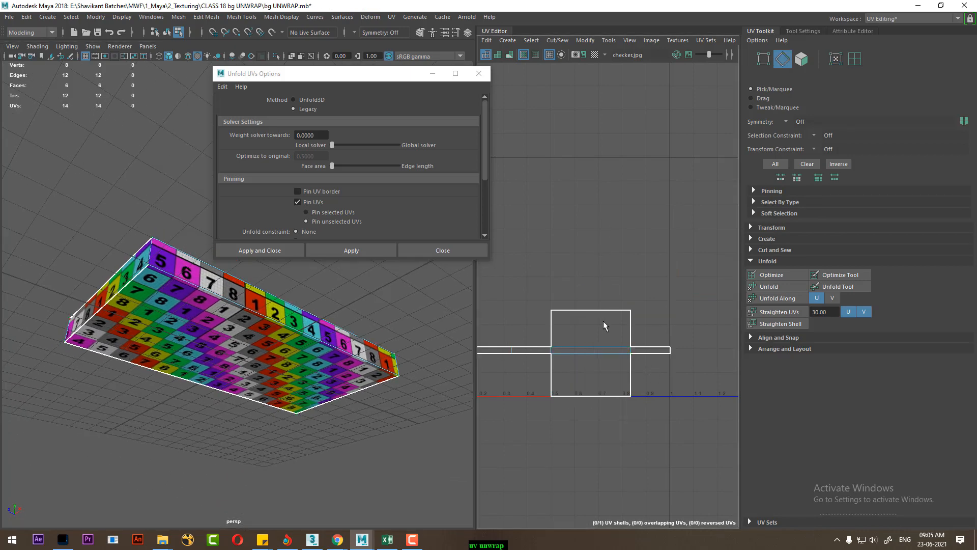
{"action": "left_click", "coordinate": [591, 353]}
{"action": "right_click", "coordinate": [647, 297], "text": "shift"}
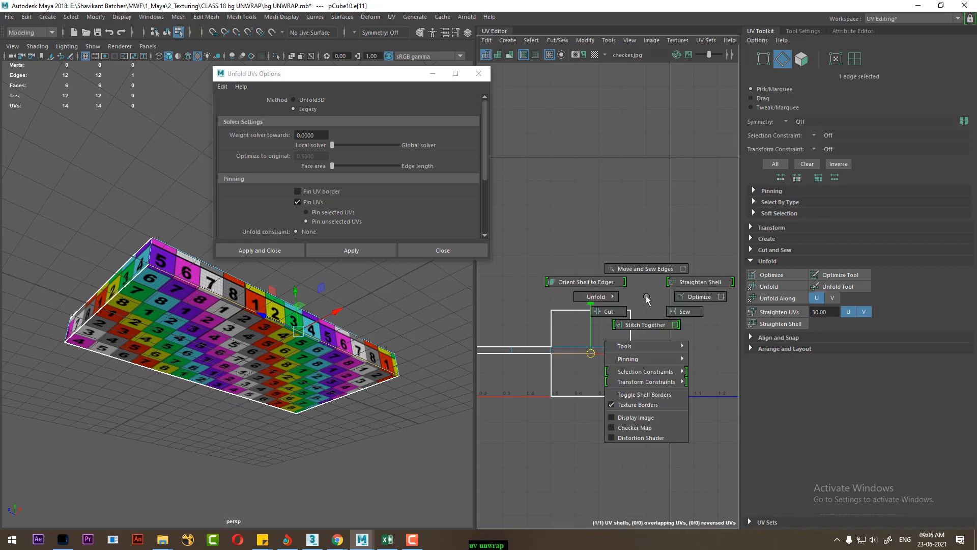
{"action": "right_click_drag", "start_coordinate": [577, 330], "coordinate": [643, 353], "text": "shift"}
{"action": "left_click", "coordinate": [603, 371]}
{"action": "right_click", "coordinate": [644, 290], "text": "shift"}
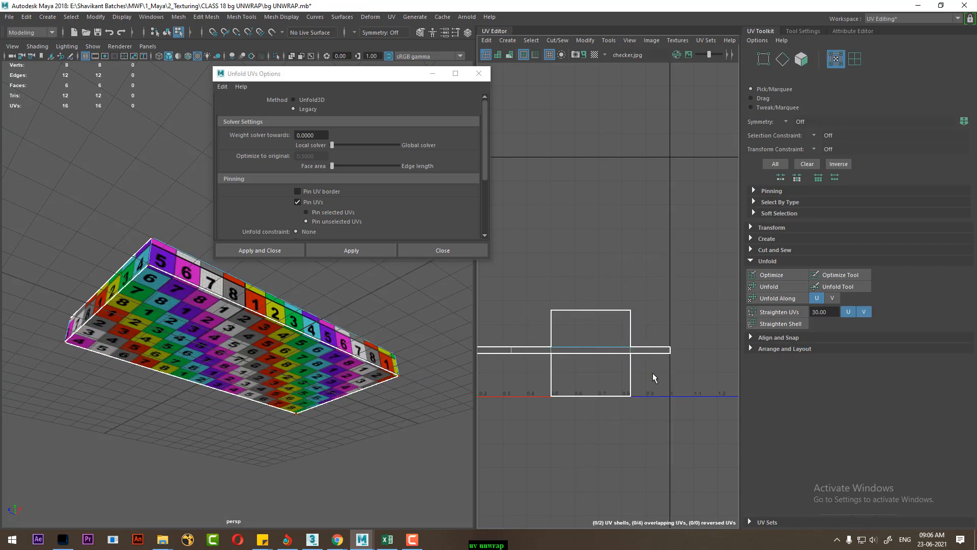
- Select the whole shell of the block's underside face and delete its UVs
{"action": "left_click", "coordinate": [643, 388]}
{"action": "right_click_drag", "start_coordinate": [564, 264], "coordinate": [564, 345], "text": "shift"}
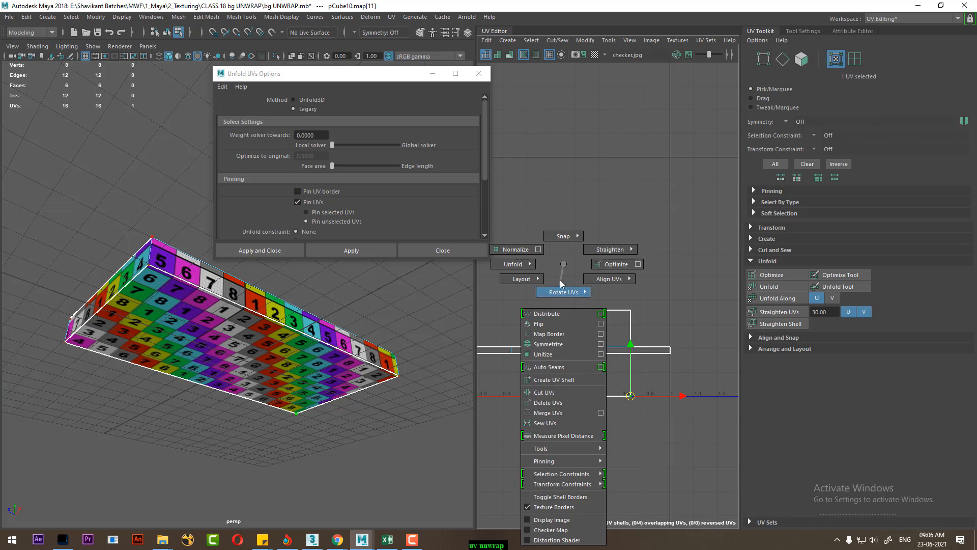
{"action": "right_click_drag", "start_coordinate": [559, 292], "coordinate": [611, 321], "text": "ctrl"}
{"action": "right_click_drag", "start_coordinate": [597, 264], "coordinate": [604, 403], "text": "shift"}
{"action": "left_click_drag", "start_coordinate": [255, 397], "coordinate": [263, 463], "text": "alt"}
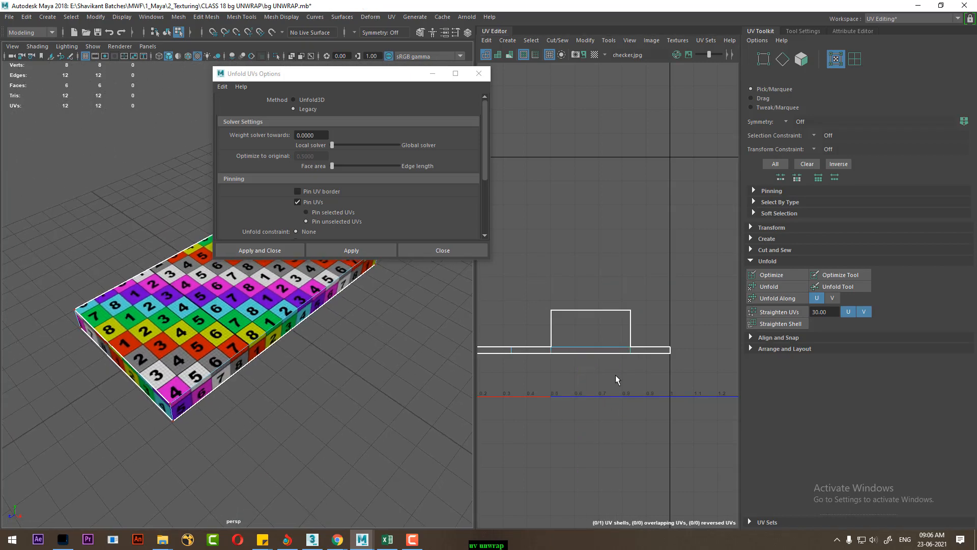
- Select all of the block's remaining UVs and lay the shell out within the 0-to-1 tile
{"action": "left_click_drag", "start_coordinate": [695, 335], "coordinate": [626, 392]}
{"action": "right_click_drag", "start_coordinate": [575, 362], "coordinate": [668, 386], "text": "ctrl"}
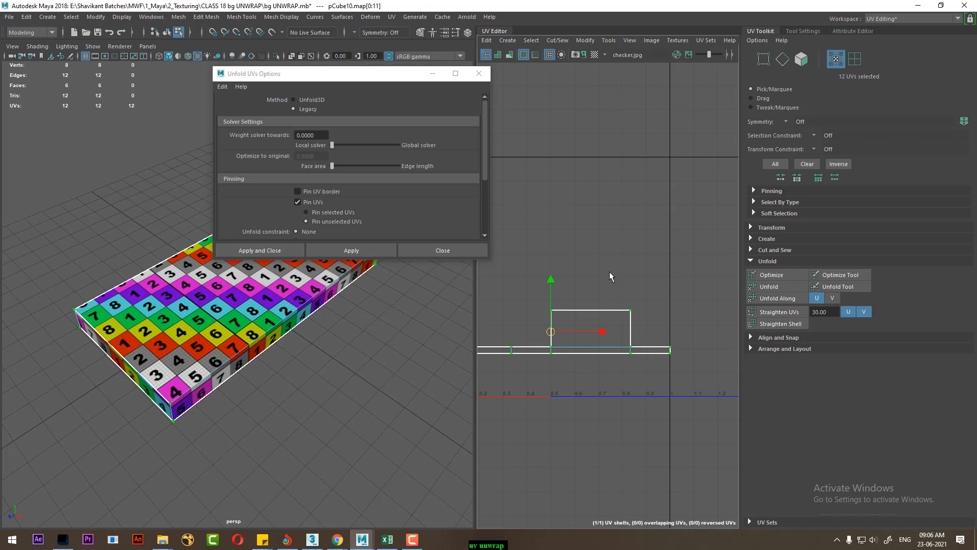
{"action": "right_click_drag", "start_coordinate": [610, 273], "coordinate": [479, 325], "text": "shift"}
- Turn off the block's isolation to show the whole textured hut
{"action": "middle_click_drag", "start_coordinate": [287, 417], "coordinate": [365, 469]}
{"action": "middle_click_drag", "start_coordinate": [580, 439], "coordinate": [664, 394], "text": "alt"}
{"action": "left_click_drag", "start_coordinate": [301, 443], "coordinate": [268, 422], "text": "alt"}
{"action": "key", "text": "ctrl+1"}
{"action": "scroll", "coordinate": [269, 422], "scroll_direction": "up", "scroll_amount": 10}
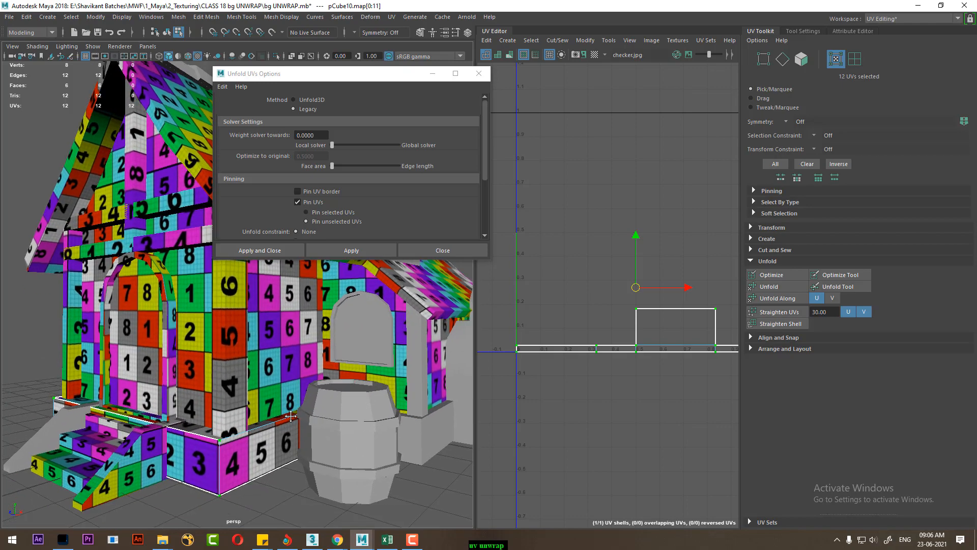
- Select the foundation block together with the hut walls in object mode and isolate the two objects
{"action": "left_click_drag", "start_coordinate": [180, 374], "coordinate": [185, 355], "text": "alt"}
{"action": "left_click", "coordinate": [202, 431], "text": "shift"}
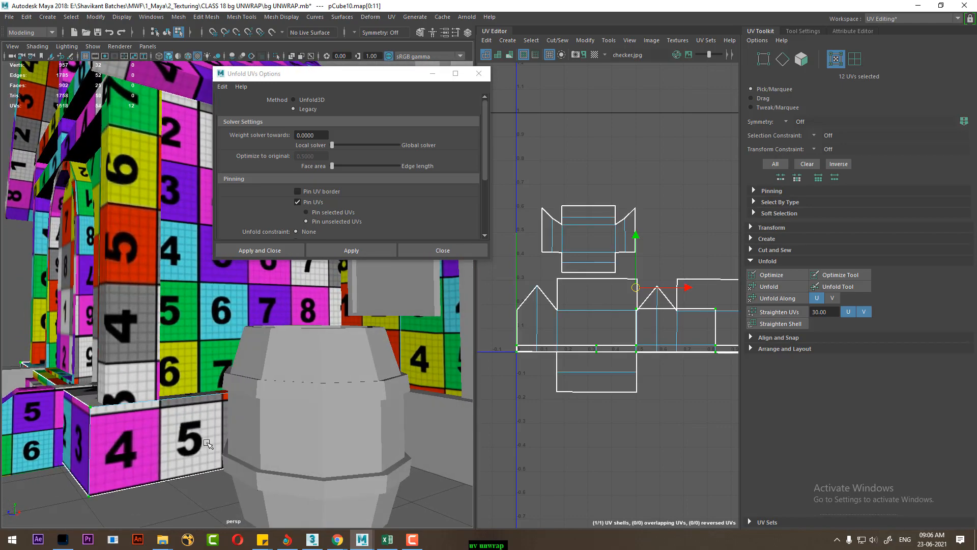
{"action": "key", "text": "Delete"}
{"action": "key", "text": "ctrl+z"}
{"action": "right_click_drag", "start_coordinate": [147, 246], "coordinate": [211, 270]}
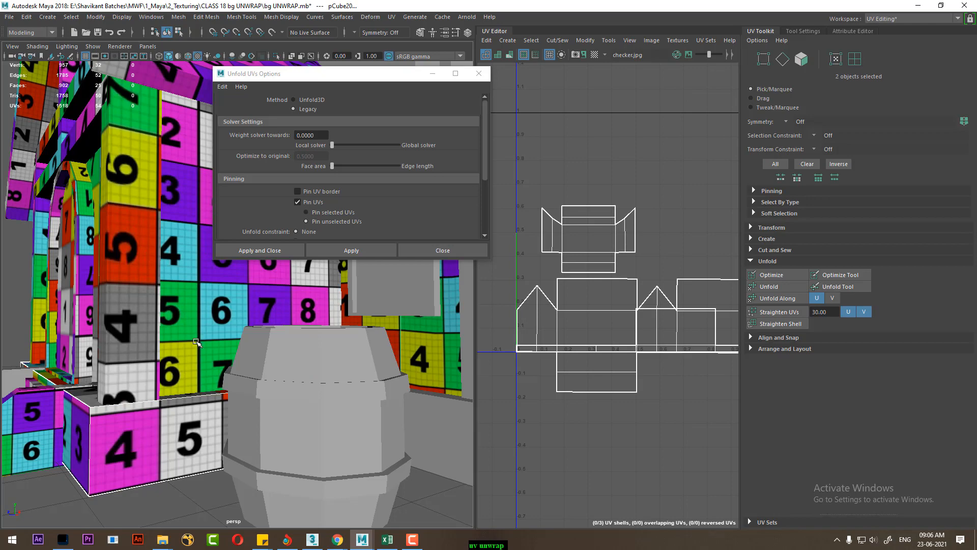
{"action": "key", "text": "ctrl+1"}
- Select the foundation block's entire UV shell and move it slightly in the negative U direction
{"action": "left_click_drag", "start_coordinate": [214, 435], "coordinate": [196, 415], "text": "alt"}
{"action": "left_click", "coordinate": [224, 426]}
{"action": "middle_click_drag", "start_coordinate": [197, 416], "coordinate": [250, 400], "text": "alt"}
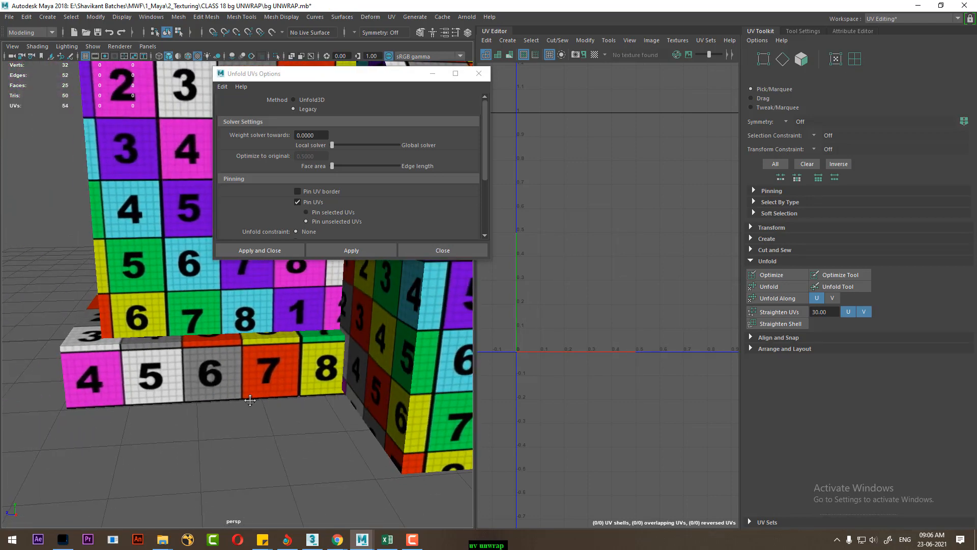
{"action": "left_click", "coordinate": [216, 382]}
{"action": "middle_click_drag", "start_coordinate": [731, 346], "coordinate": [616, 349], "text": "alt"}
{"action": "right_click_drag", "start_coordinate": [616, 349], "coordinate": [657, 350]}
{"action": "left_click_drag", "start_coordinate": [682, 344], "coordinate": [612, 389]}
{"action": "right_click_drag", "start_coordinate": [585, 372], "coordinate": [644, 396], "text": "ctrl"}
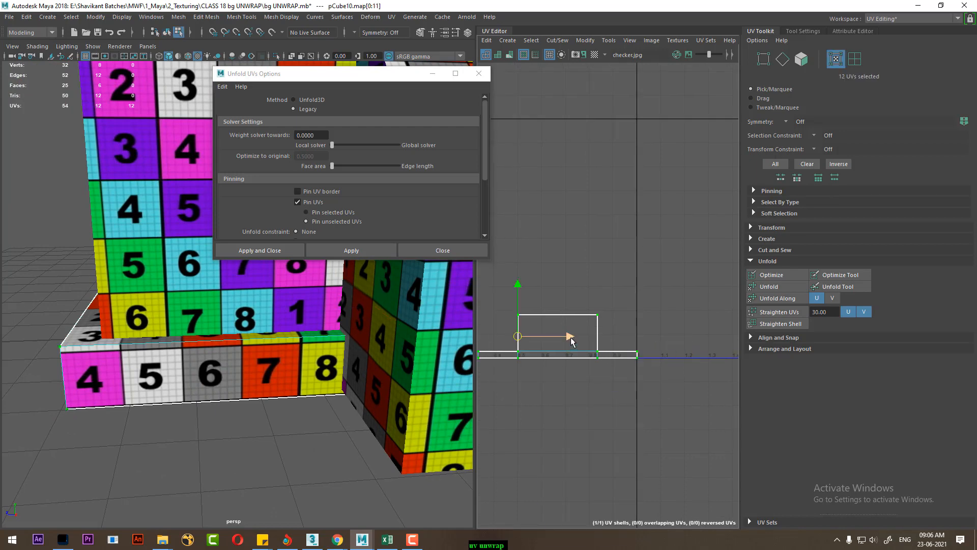
{"action": "left_click_drag", "start_coordinate": [570, 337], "coordinate": [567, 340]}
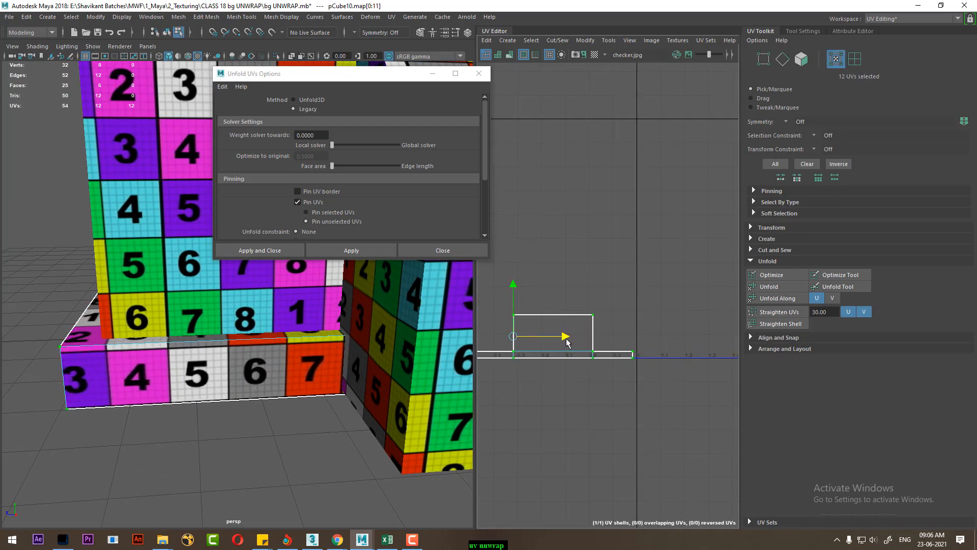
- Scale the block's UV shell up slightly and compare its checker squares with those on the walls
{"action": "middle_click_drag", "start_coordinate": [567, 342], "coordinate": [636, 360], "text": "alt"}
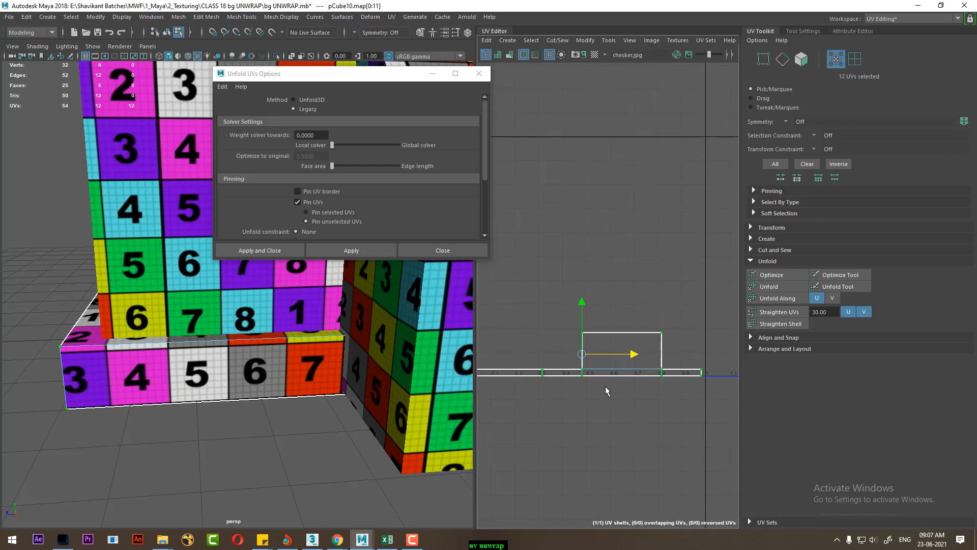
{"action": "left_click_drag", "start_coordinate": [591, 365], "coordinate": [633, 356]}
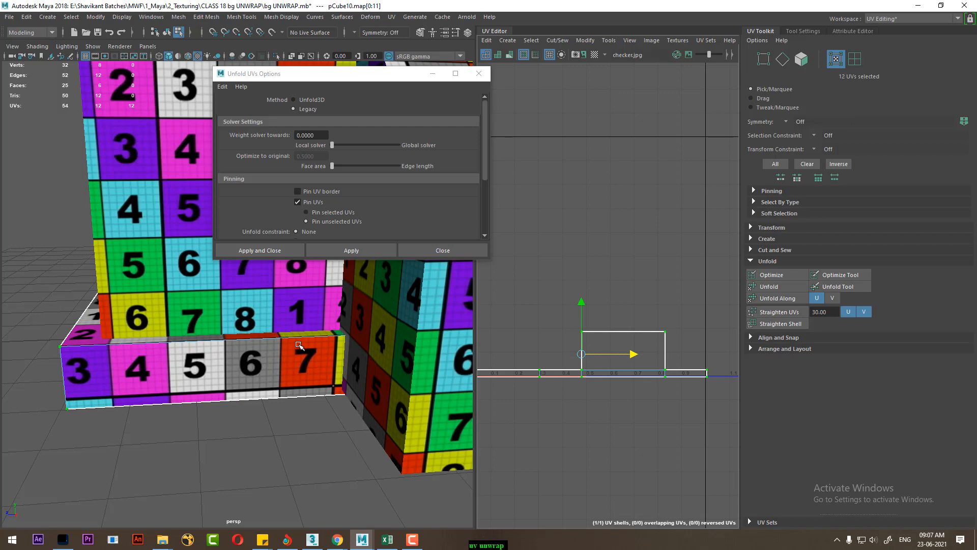
{"action": "scroll", "coordinate": [224, 397], "scroll_direction": "down", "scroll_amount": 4}
{"action": "left_click_drag", "start_coordinate": [224, 397], "coordinate": [290, 363], "text": "alt"}
{"action": "middle_click_drag", "start_coordinate": [291, 363], "coordinate": [300, 401], "text": "alt"}
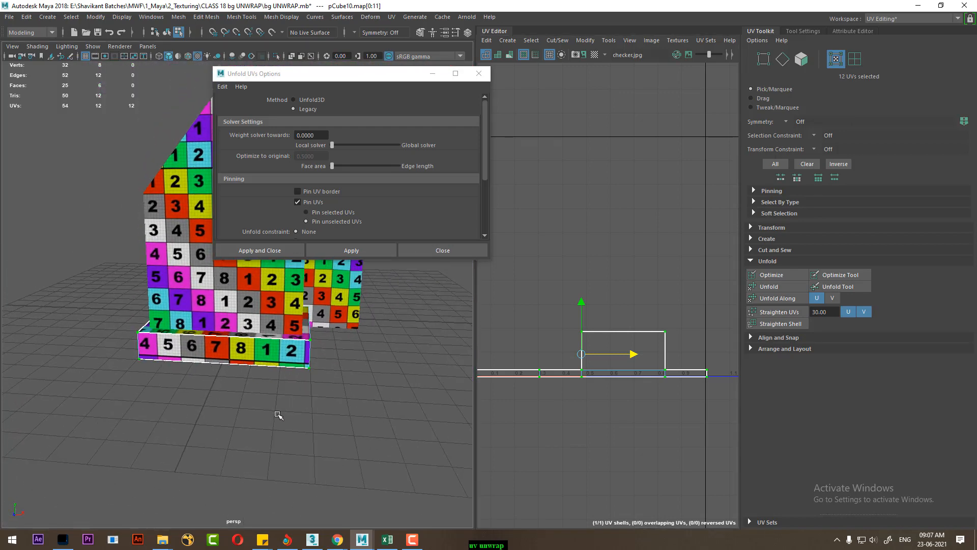
{"action": "scroll", "coordinate": [246, 357], "scroll_direction": "up", "scroll_amount": 5}
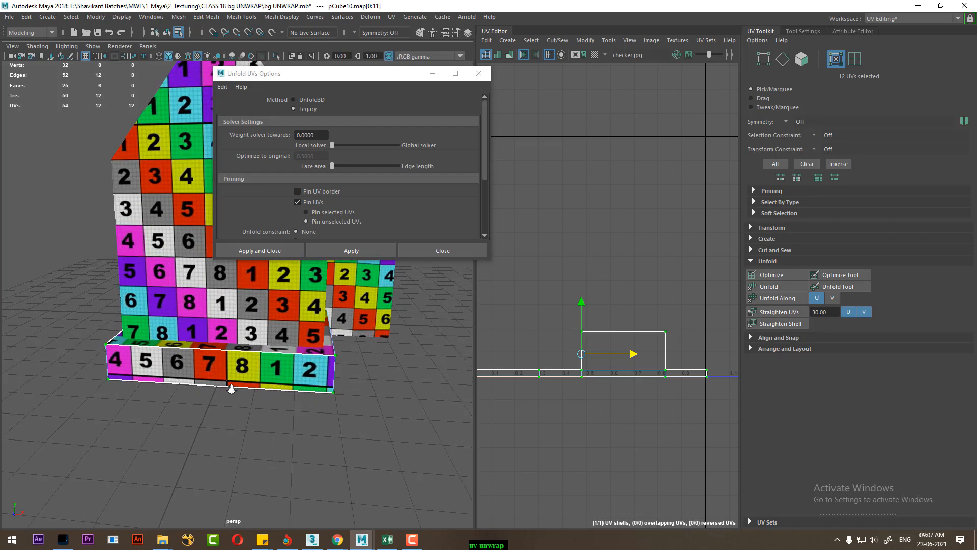
{"action": "mouse_move", "coordinate": [197, 410]}
{"action": "left_mouse_down", "text": "alt"}
{"action": "mouse_move", "coordinate": [173, 402]}
{"action": "mouse_move", "coordinate": [192, 405]}
{"action": "left_mouse_up", "text": "alt"}
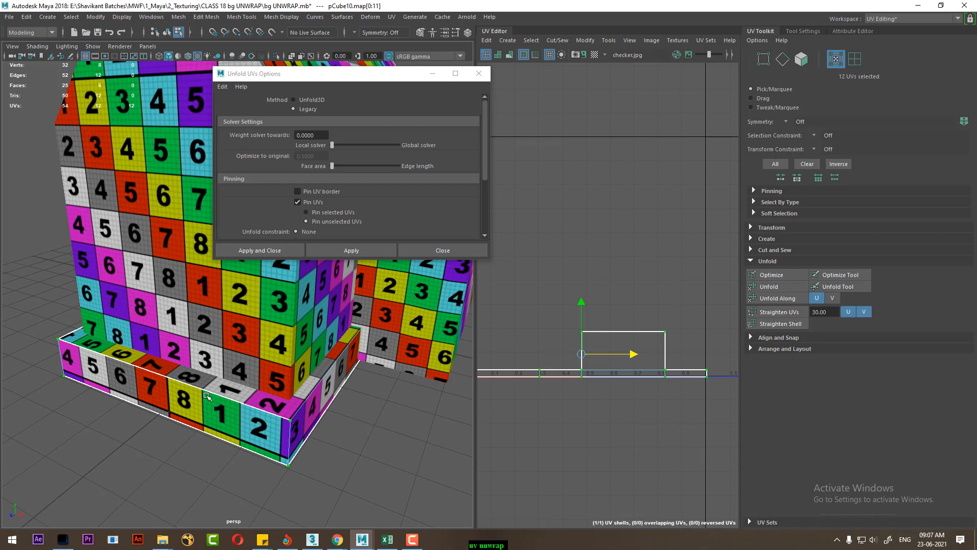
- Cut the block's top face from its current side, then move and sew it to the neighbouring side face
{"action": "right_click_drag", "start_coordinate": [491, 383], "coordinate": [492, 355]}
{"action": "left_click", "coordinate": [606, 369]}
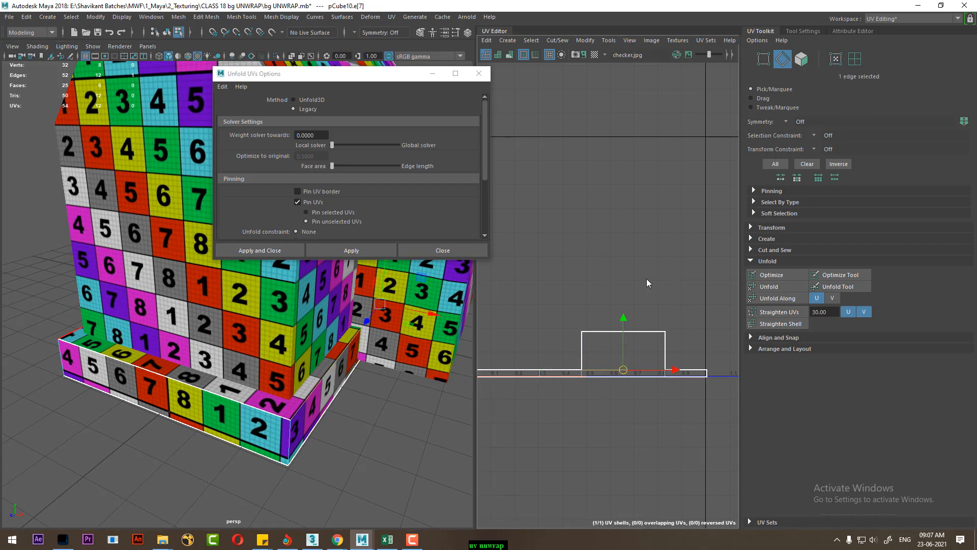
{"action": "right_click_drag", "start_coordinate": [647, 279], "coordinate": [617, 301], "text": "shift"}
{"action": "key", "text": "w"}
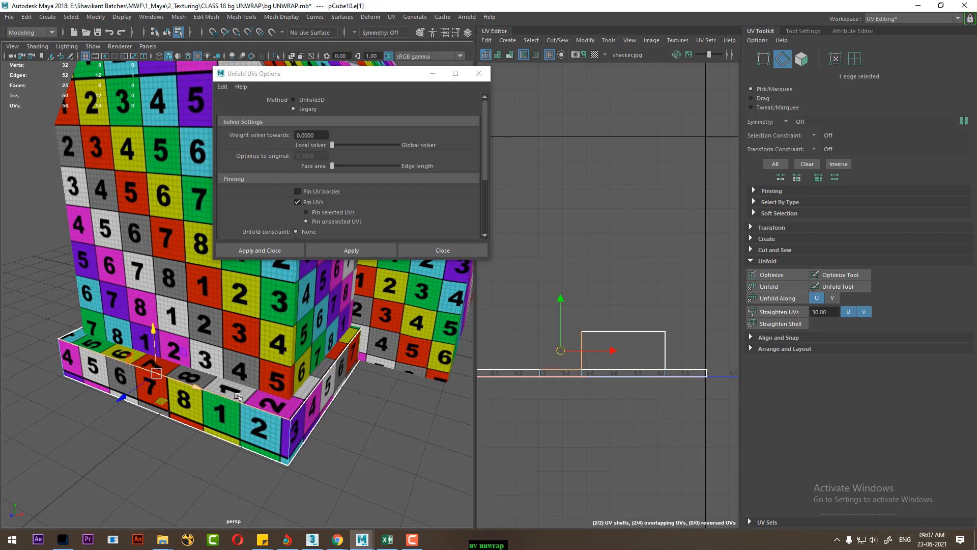
{"action": "right_click_drag", "start_coordinate": [640, 402], "coordinate": [605, 119], "text": "shift"}
{"action": "left_click_drag", "start_coordinate": [189, 409], "coordinate": [230, 428], "text": "alt"}
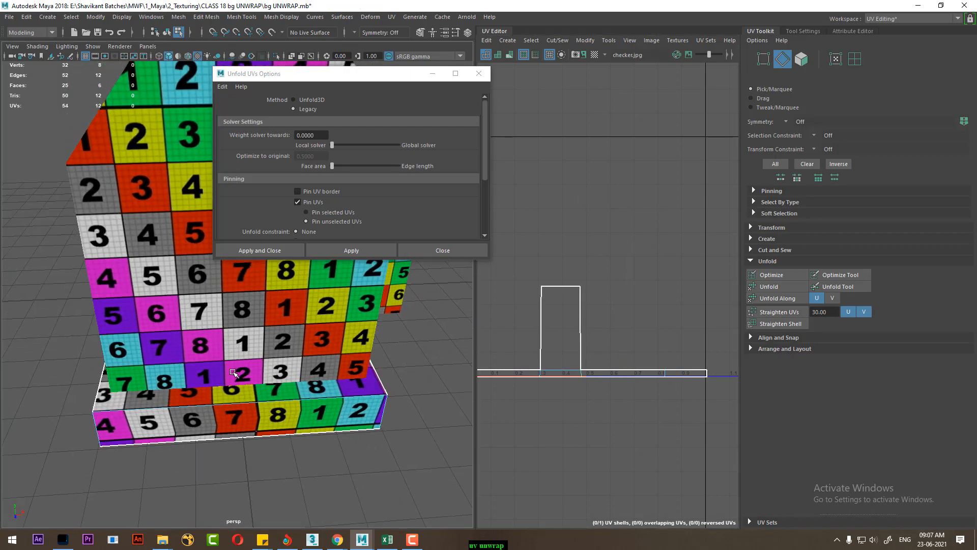
- Select all of the block's UVs, unfold the shell and straighten it along U and V with a 30.00 angle tolerance
{"action": "mouse_move", "coordinate": [619, 404]}
{"action": "right_mouse_down", "text": "alt"}
{"action": "mouse_move", "coordinate": [600, 377]}
{"action": "mouse_move", "coordinate": [604, 406]}
{"action": "right_mouse_up", "text": "alt"}
{"action": "middle_click_drag", "start_coordinate": [604, 406], "coordinate": [600, 375], "text": "alt"}
{"action": "right_click_drag", "start_coordinate": [567, 346], "coordinate": [611, 344]}
{"action": "right_click_drag", "start_coordinate": [614, 369], "coordinate": [544, 283], "text": "alt"}
{"action": "left_click_drag", "start_coordinate": [510, 282], "coordinate": [735, 426]}
{"action": "right_click_drag", "start_coordinate": [629, 324], "coordinate": [671, 413], "text": "alt"}
{"action": "right_click_drag", "start_coordinate": [663, 264], "coordinate": [550, 273], "text": "shift"}
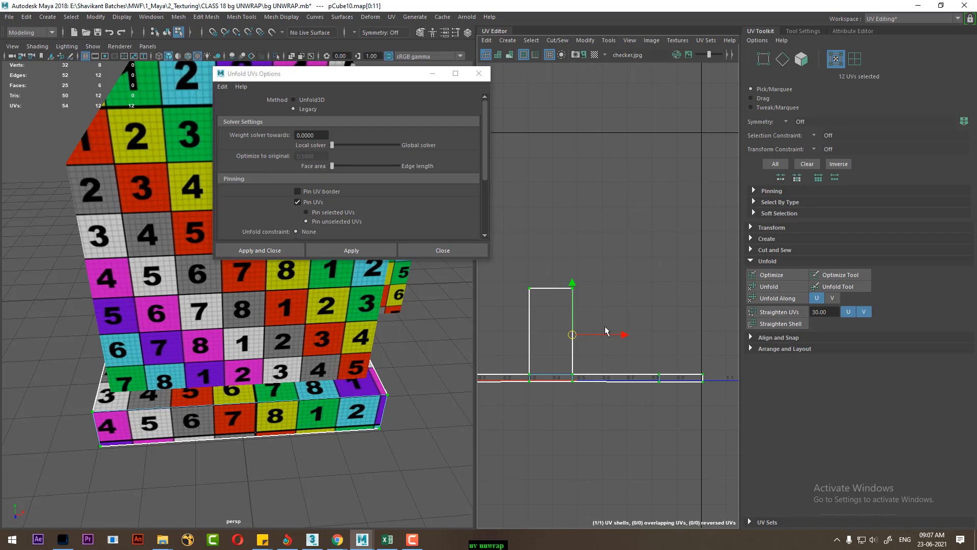
{"action": "left_click", "coordinate": [787, 312]}
{"action": "left_click_drag", "start_coordinate": [219, 513], "coordinate": [231, 456], "text": "alt"}
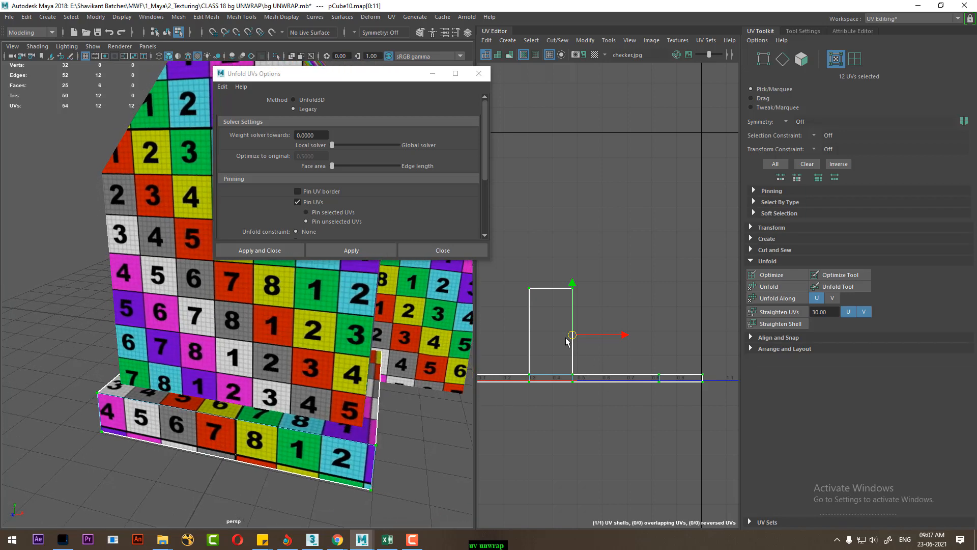
- Select the hut walls and pick their underside faces to locate them in the UV layout
{"action": "scroll", "coordinate": [585, 402], "scroll_direction": "down", "scroll_amount": 2}
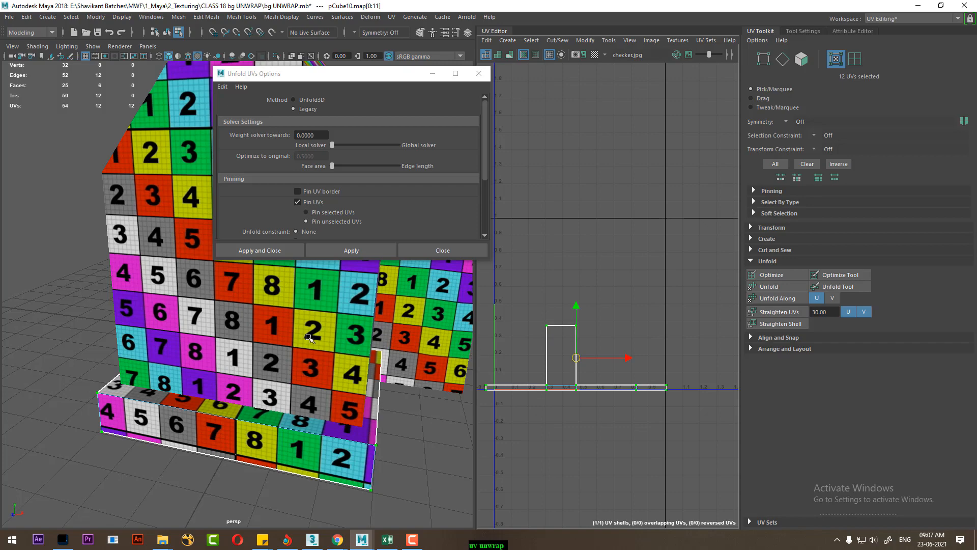
{"action": "right_click_drag", "start_coordinate": [304, 333], "coordinate": [417, 197]}
{"action": "left_click", "coordinate": [326, 407]}
{"action": "scroll", "coordinate": [326, 407], "scroll_direction": "down", "scroll_amount": 4}
{"action": "left_click_drag", "start_coordinate": [326, 408], "coordinate": [301, 388], "text": "alt"}
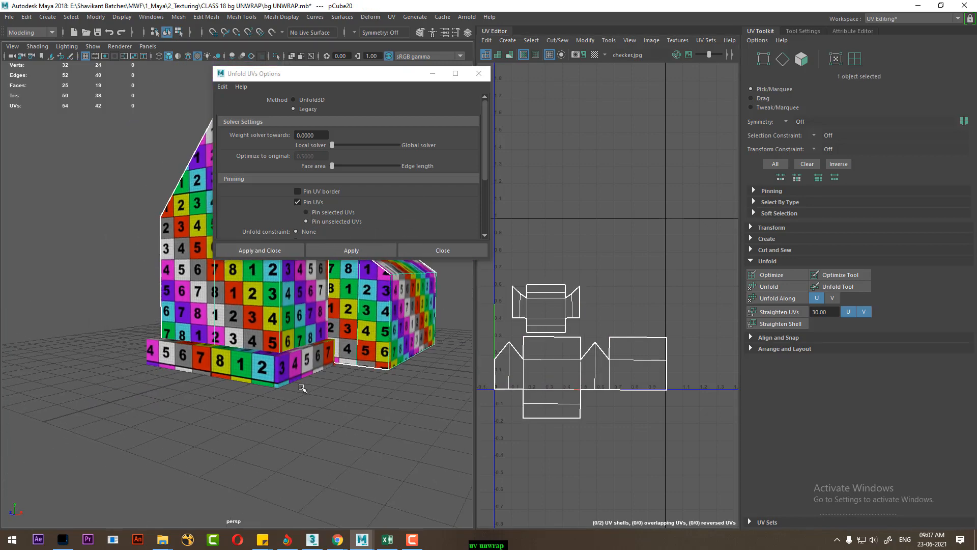
{"action": "right_click_drag", "start_coordinate": [302, 388], "coordinate": [397, 460], "text": "alt"}
{"action": "mouse_move", "coordinate": [299, 381]}
{"action": "left_mouse_down", "text": "alt"}
{"action": "mouse_move", "coordinate": [372, 405]}
{"action": "mouse_move", "coordinate": [306, 427]}
{"action": "mouse_move", "coordinate": [333, 421]}
{"action": "mouse_move", "coordinate": [304, 394]}
{"action": "left_mouse_up", "text": "alt"}
{"action": "left_click_drag", "start_coordinate": [374, 409], "coordinate": [387, 331], "text": "alt"}
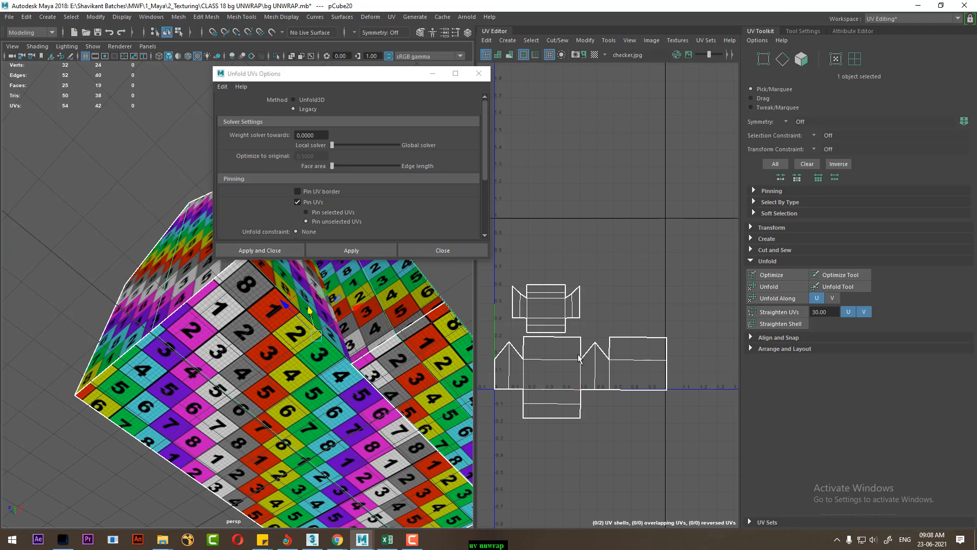
{"action": "right_click_drag", "start_coordinate": [572, 326], "coordinate": [574, 355]}
{"action": "left_click", "coordinate": [356, 402]}
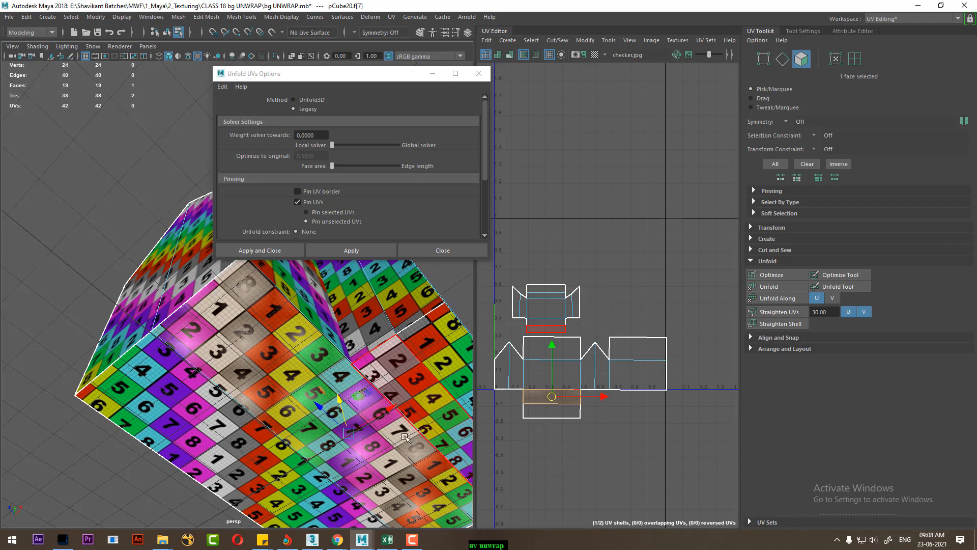
{"action": "left_click", "coordinate": [255, 458]}
{"action": "middle_click_drag", "start_coordinate": [286, 453], "coordinate": [242, 406], "text": "alt"}
{"action": "scroll", "coordinate": [614, 389], "scroll_direction": "up", "scroll_amount": 4}
{"action": "middle_click_drag", "start_coordinate": [563, 426], "coordinate": [738, 360], "text": "alt"}
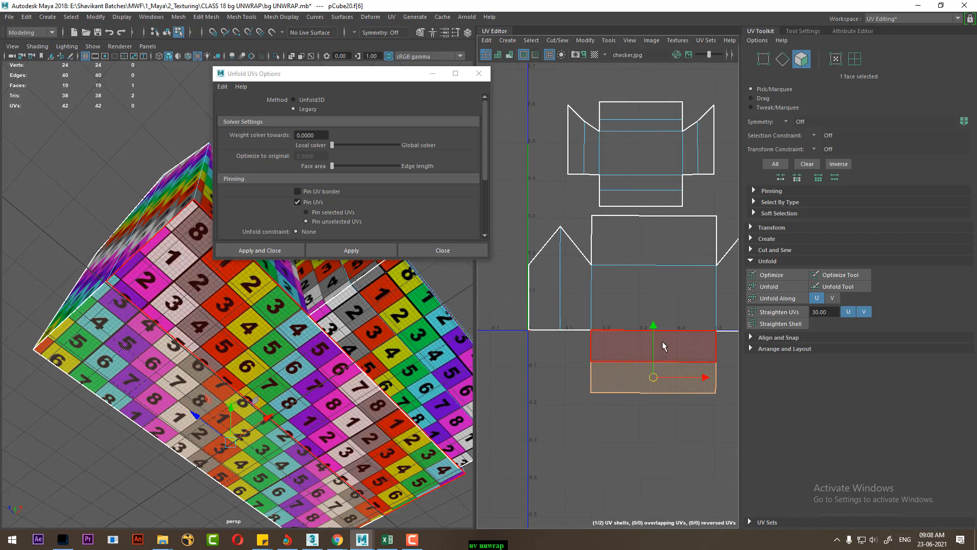
- Cut the underside faces off the walls' main UV shell along their shared edge and delete their UVs
{"action": "right_click_drag", "start_coordinate": [663, 346], "coordinate": [664, 313]}
{"action": "left_click", "coordinate": [649, 331]}
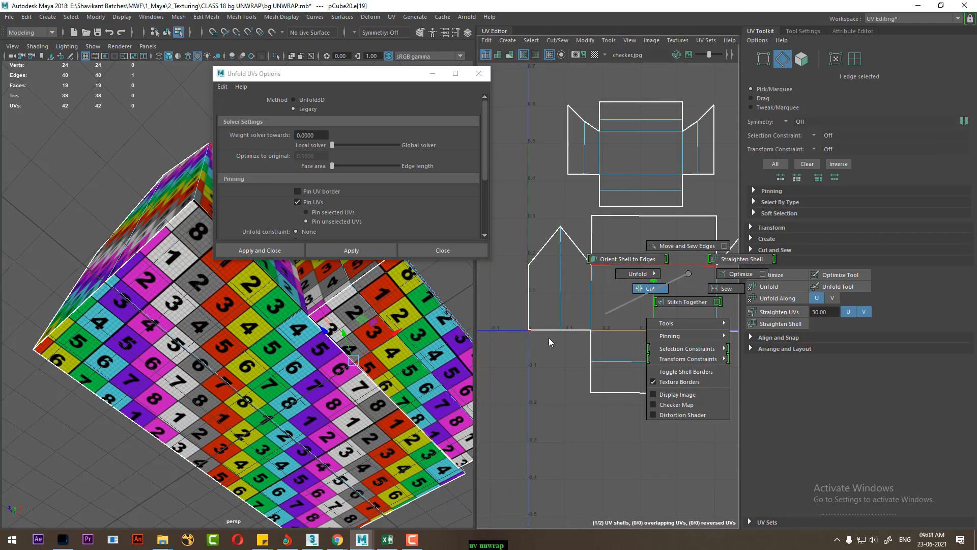
{"action": "right_click_drag", "start_coordinate": [615, 348], "coordinate": [667, 348]}
{"action": "left_click", "coordinate": [716, 361]}
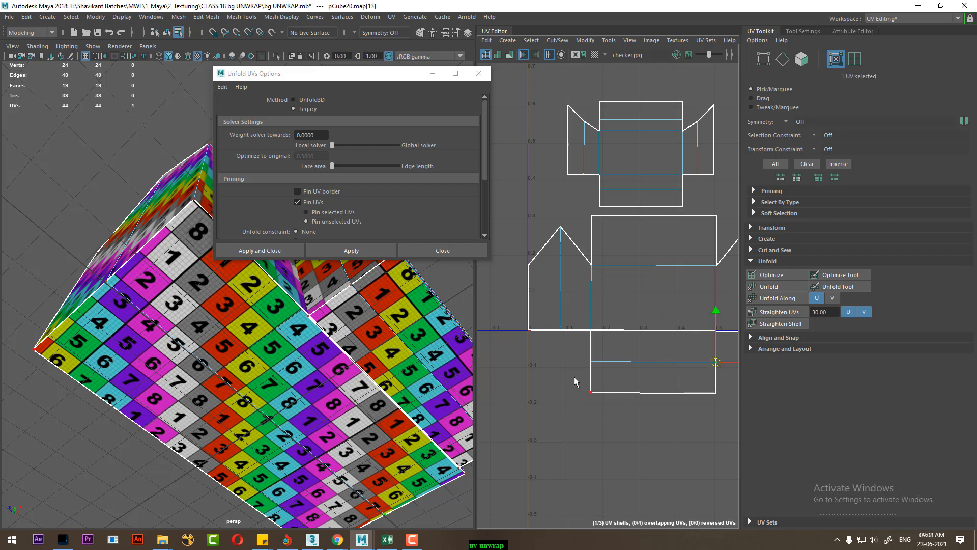
{"action": "right_click_drag", "start_coordinate": [559, 362], "coordinate": [628, 403], "text": "ctrl"}
{"action": "left_click_drag", "start_coordinate": [239, 387], "coordinate": [223, 412], "text": "alt"}
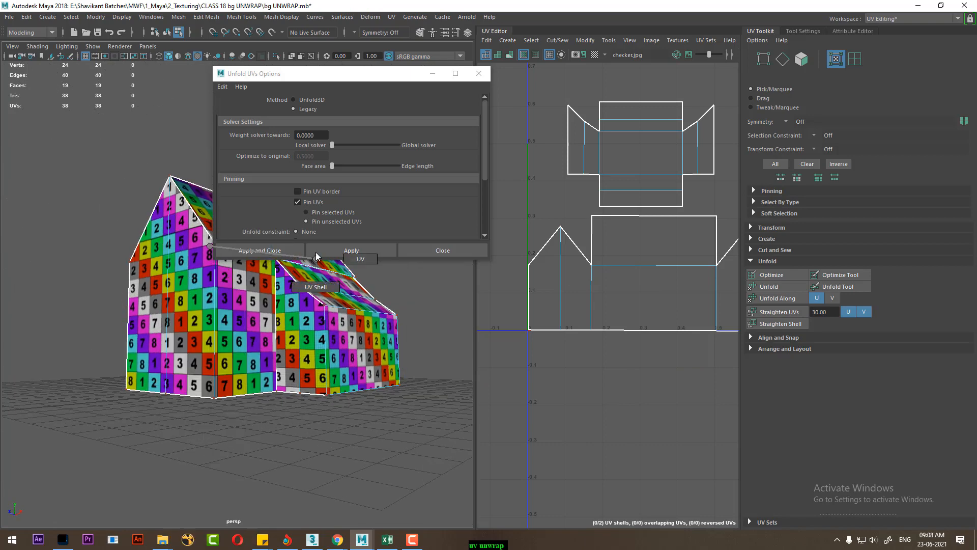
- Select the hut walls in object mode and add the foundation block to the selection
{"action": "right_click_drag", "start_coordinate": [204, 245], "coordinate": [295, 229]}
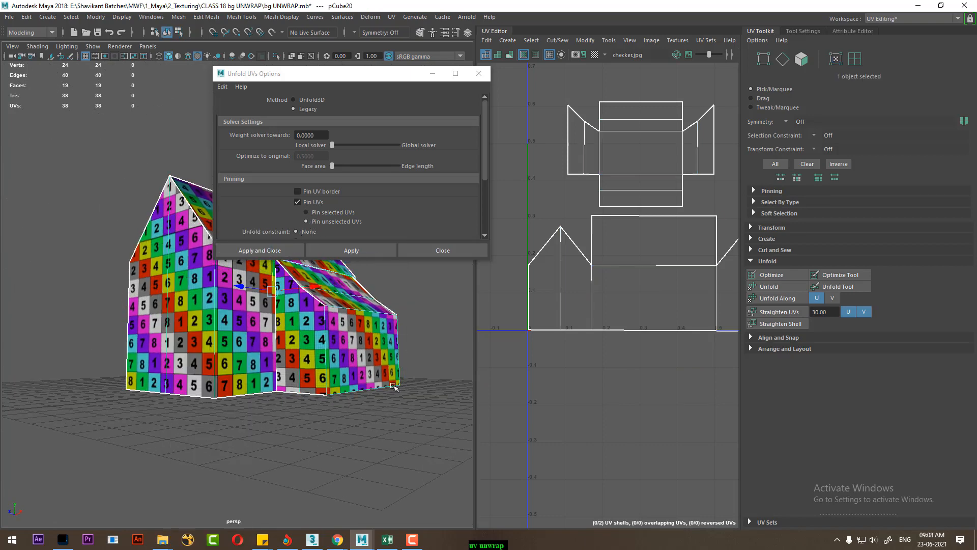
{"action": "middle_click_drag", "start_coordinate": [311, 394], "coordinate": [314, 423], "text": "alt"}
{"action": "right_click_drag", "start_coordinate": [314, 423], "coordinate": [306, 402], "text": "alt"}
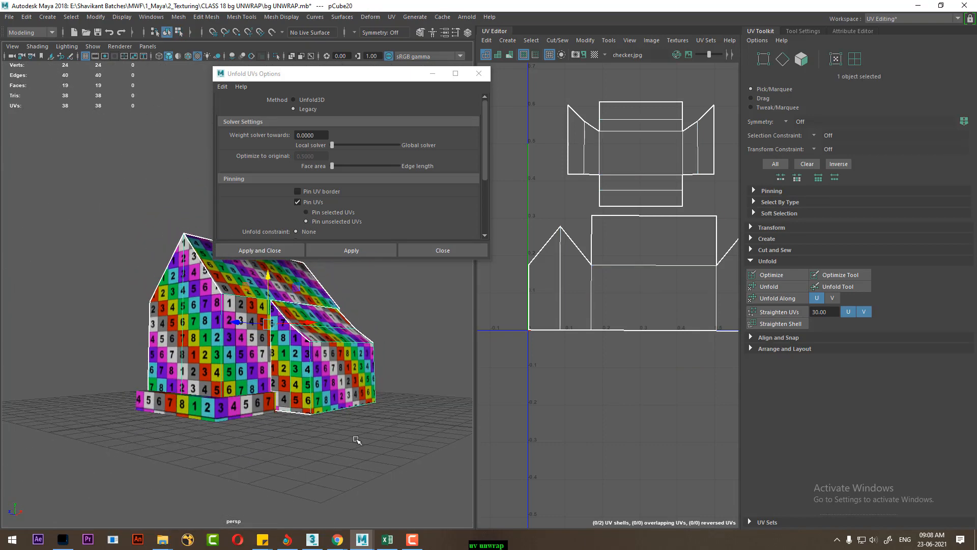
{"action": "left_click_drag", "start_coordinate": [300, 423], "coordinate": [258, 464], "text": "alt"}
{"action": "left_click", "coordinate": [230, 433], "text": "shift"}
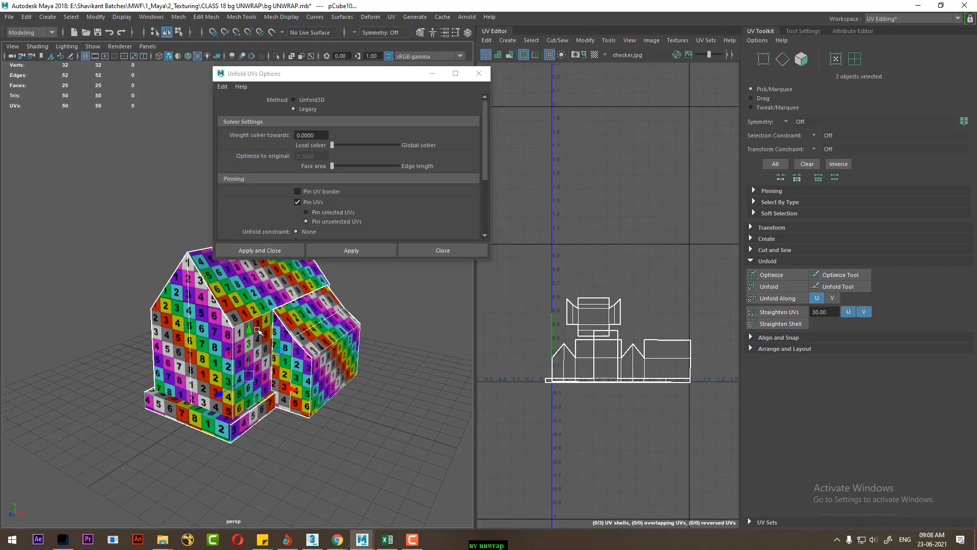
- Combine the hut walls and foundation block into one mesh and move the main walls' UV shell up, clear of the other shells
{"action": "right_click_drag", "start_coordinate": [257, 289], "coordinate": [249, 472], "text": "shift"}
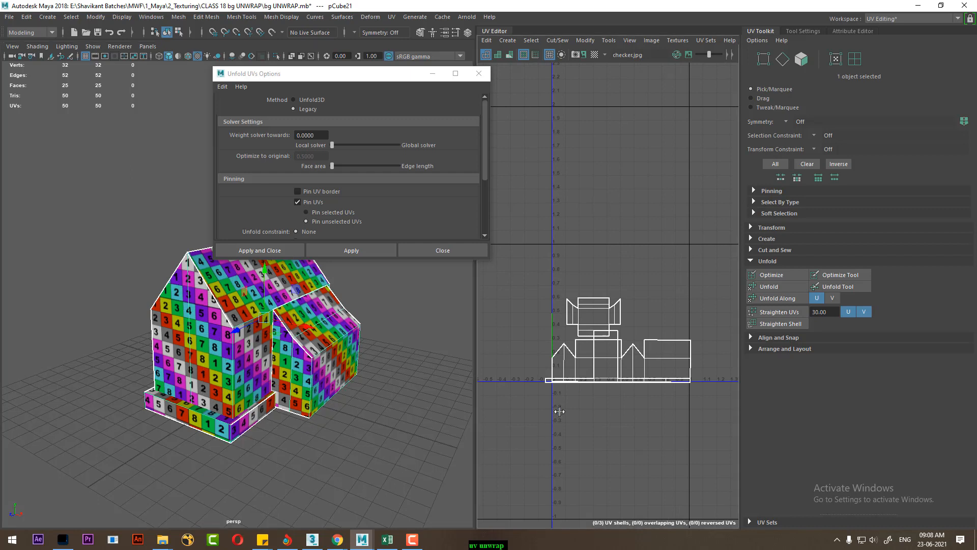
{"action": "middle_click_drag", "start_coordinate": [647, 321], "coordinate": [617, 311], "text": "alt"}
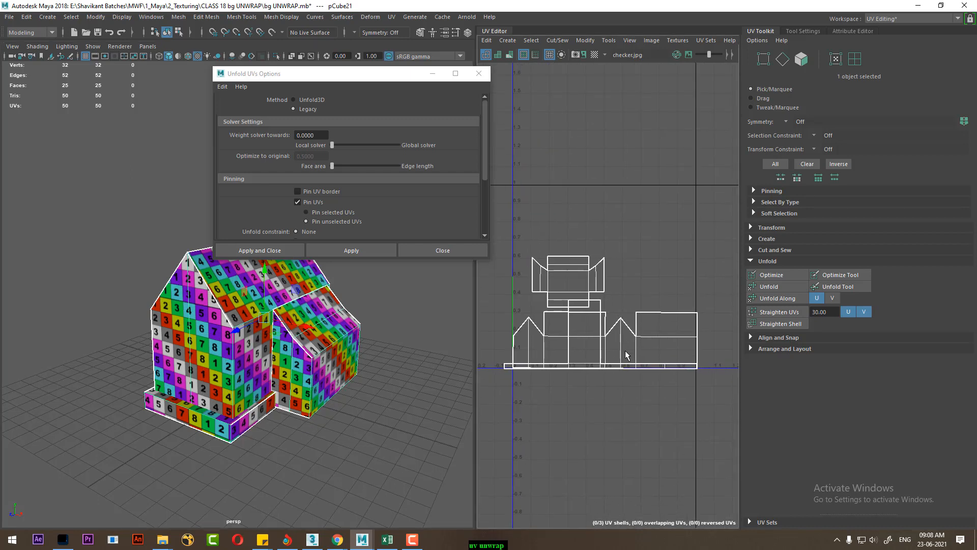
{"action": "right_click_drag", "start_coordinate": [610, 325], "coordinate": [712, 299]}
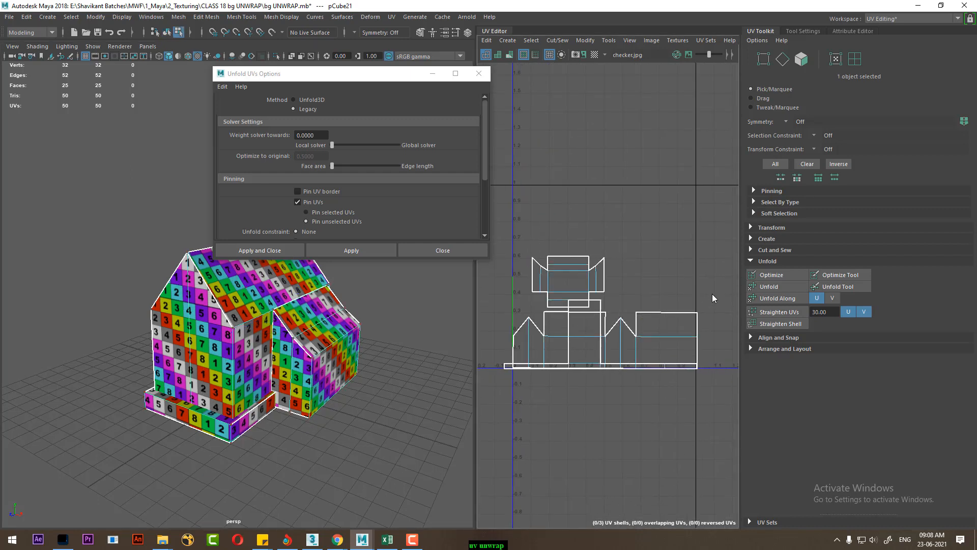
{"action": "left_click_drag", "start_coordinate": [708, 301], "coordinate": [659, 331]}
{"action": "right_click_drag", "start_coordinate": [622, 329], "coordinate": [656, 340], "text": "ctrl"}
{"action": "left_click_drag", "start_coordinate": [603, 289], "coordinate": [603, 174]}
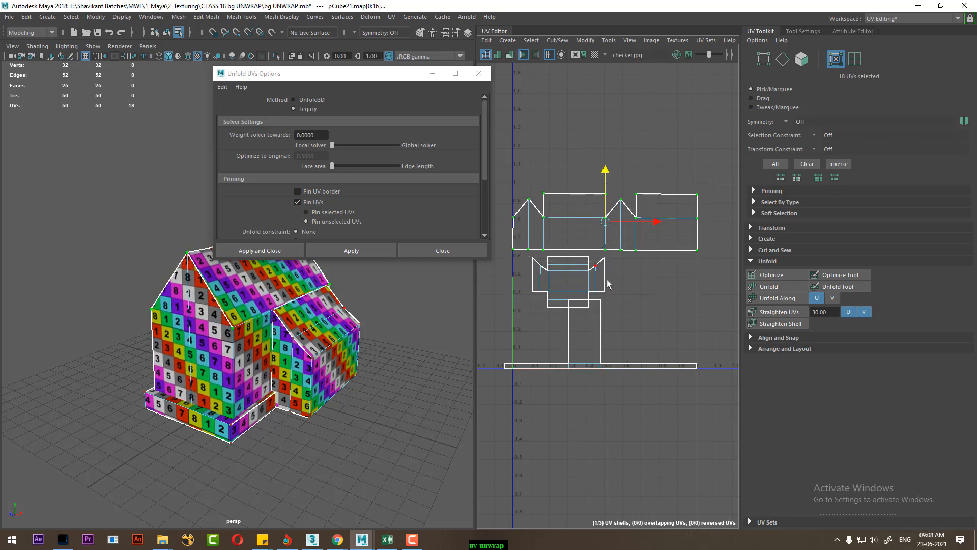
- Select the foundation block's UV shell and move it slightly up from the bottom border of the UV tile
{"action": "left_click_drag", "start_coordinate": [705, 356], "coordinate": [677, 381]}
{"action": "right_click_drag", "start_coordinate": [644, 409], "coordinate": [710, 401], "text": "ctrl"}
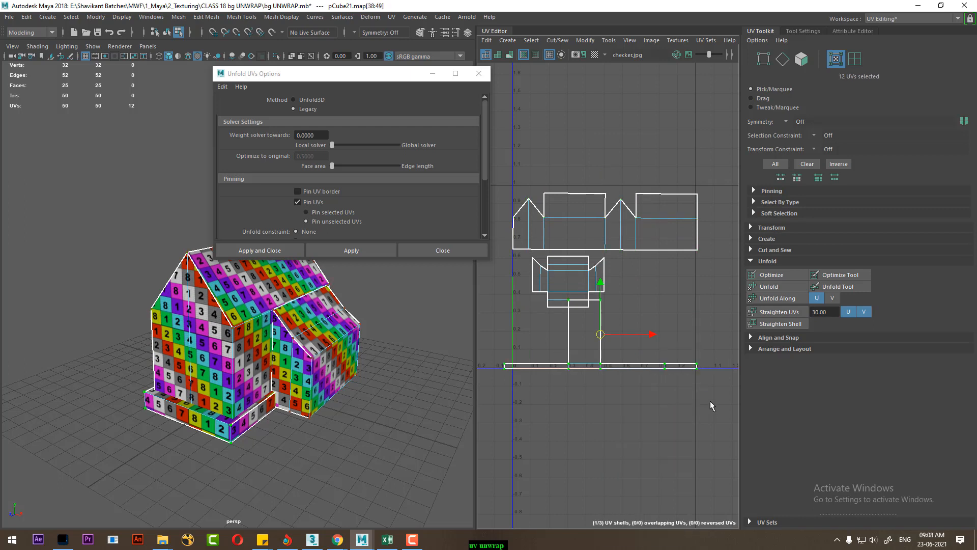
{"action": "scroll", "coordinate": [607, 323], "scroll_direction": "up", "scroll_amount": 2}
{"action": "left_click_drag", "start_coordinate": [598, 287], "coordinate": [598, 277]}
{"action": "middle_click_drag", "start_coordinate": [625, 304], "coordinate": [611, 308], "text": "alt"}
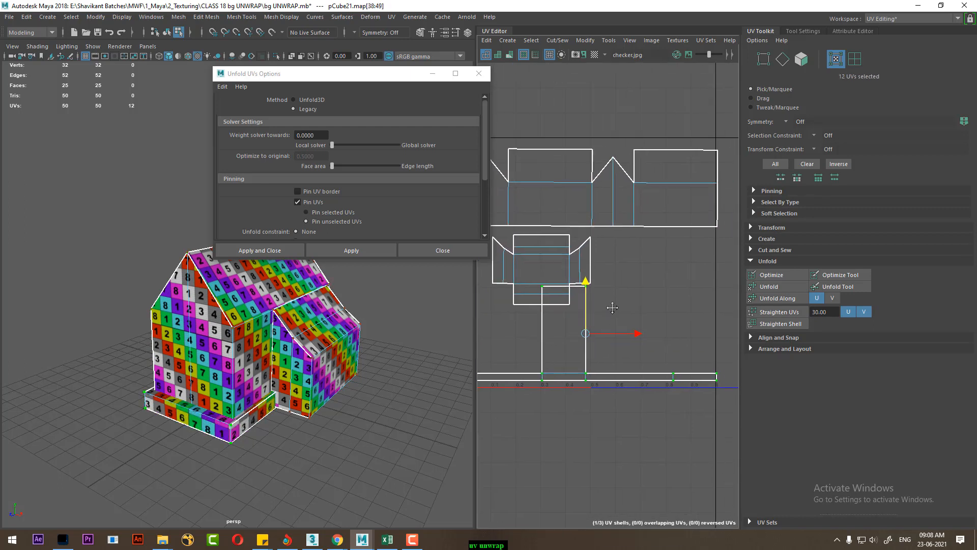
{"action": "middle_click_drag", "start_coordinate": [628, 376], "coordinate": [716, 370], "text": "alt"}
{"action": "right_click_drag", "start_coordinate": [662, 393], "coordinate": [613, 345], "text": "alt"}
{"action": "middle_click_drag", "start_coordinate": [669, 344], "coordinate": [558, 338], "text": "alt"}
{"action": "right_click_drag", "start_coordinate": [611, 378], "coordinate": [575, 319], "text": "alt"}
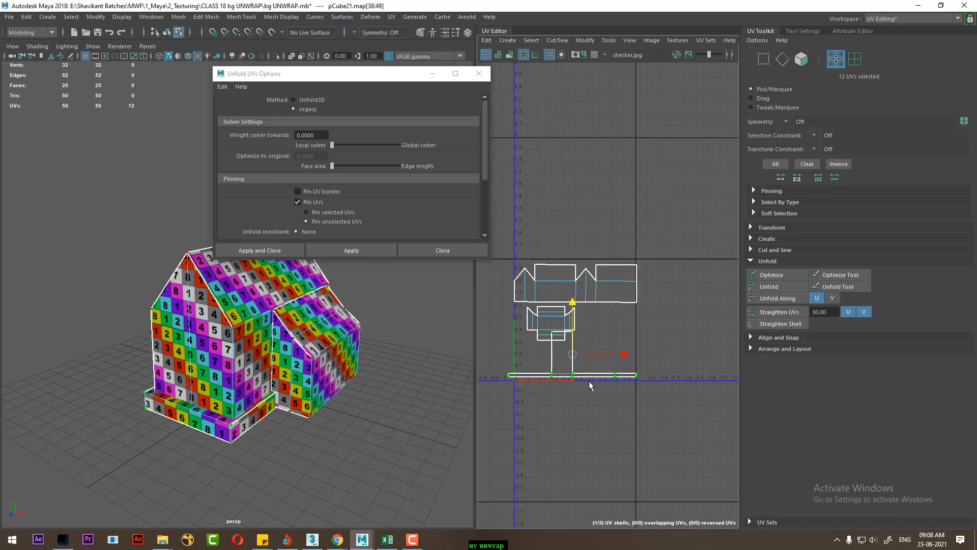
{"action": "right_click_drag", "start_coordinate": [506, 375], "coordinate": [529, 432], "text": "alt"}
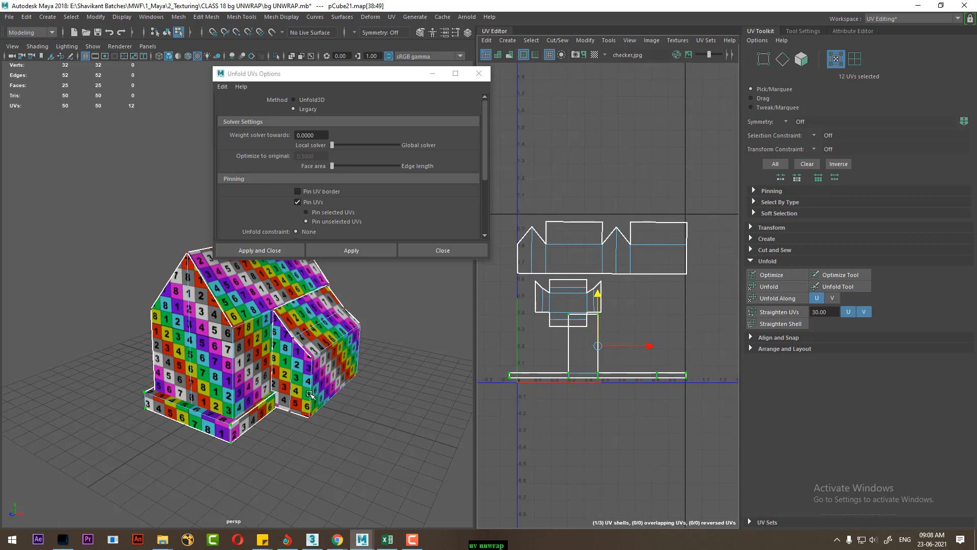
- Return to object mode, close the Unfold UVs options and show all hidden objects
{"action": "right_click_drag", "start_coordinate": [231, 320], "coordinate": [235, 254]}
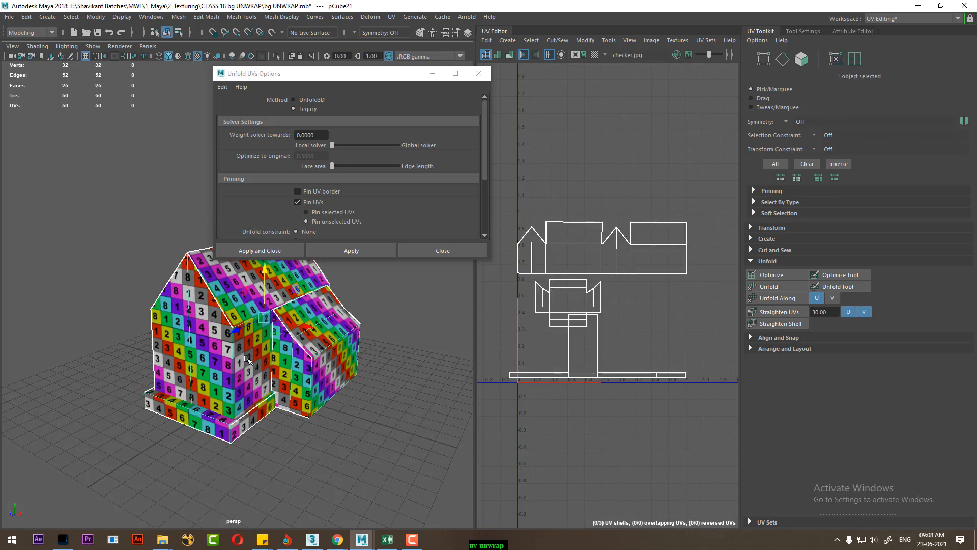
{"action": "key", "text": "ctrl+shift"}
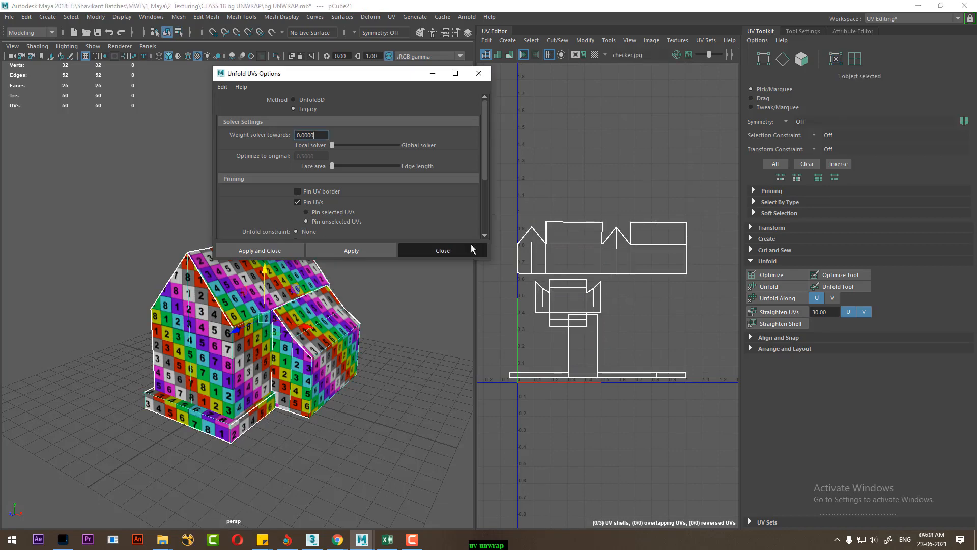
{"action": "left_click", "coordinate": [443, 251]}
{"action": "left_click", "coordinate": [122, 17]}
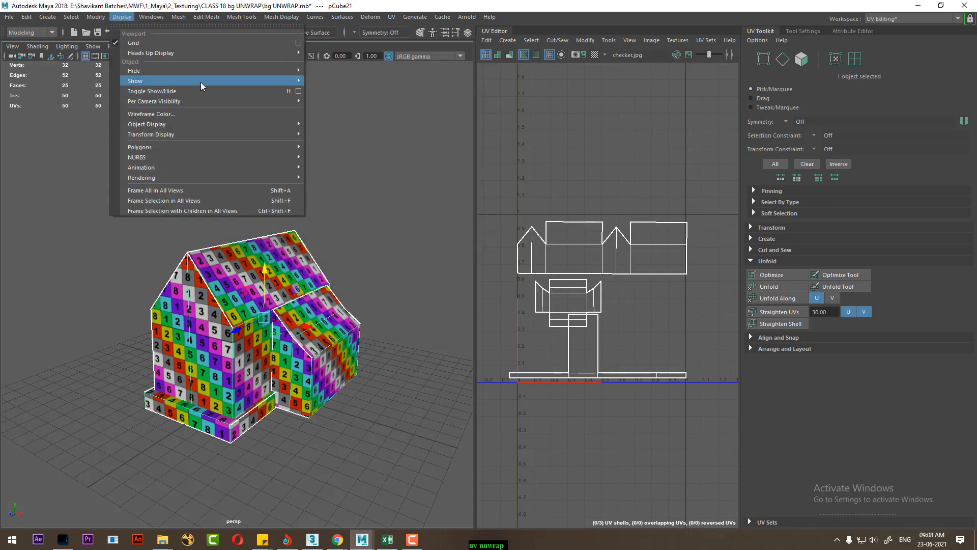
{"action": "mouse_move", "coordinate": [200, 81]}
{"action": "left_click", "coordinate": [338, 129]}
- Isolate the checker-mapped hut parts together with the extension's grey foundation block, and select that block
{"action": "left_click_drag", "start_coordinate": [357, 378], "coordinate": [265, 441], "text": "alt"}
{"action": "left_click", "coordinate": [277, 444]}
{"action": "scroll", "coordinate": [295, 420], "scroll_direction": "up", "scroll_amount": 2}
{"action": "left_click", "coordinate": [296, 414]}
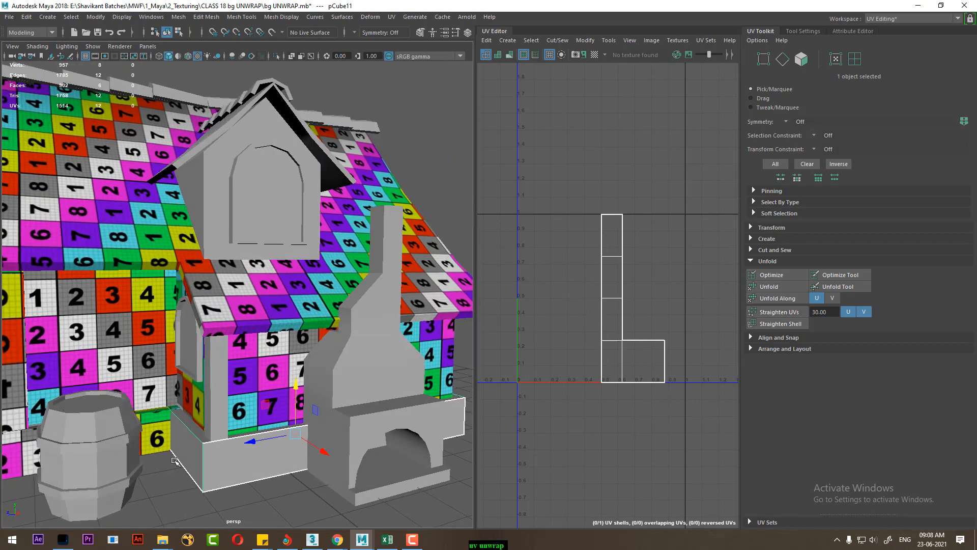
{"action": "left_click", "coordinate": [156, 431], "text": "shift"}
{"action": "key", "text": "ctrl+1"}
{"action": "left_click", "coordinate": [326, 486]}
{"action": "left_click", "coordinate": [216, 458]}
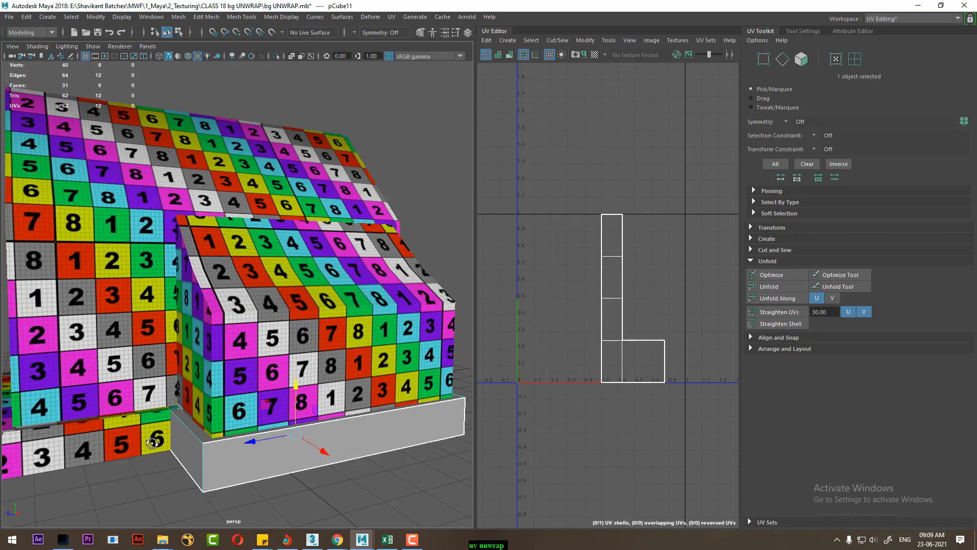
- Isolate the extension's foundation block on its own and apply an Automatic UV projection to it
{"action": "left_click_drag", "start_coordinate": [152, 442], "coordinate": [149, 452], "text": "alt"}
{"action": "left_click", "coordinate": [159, 451]}
{"action": "left_click", "coordinate": [258, 455]}
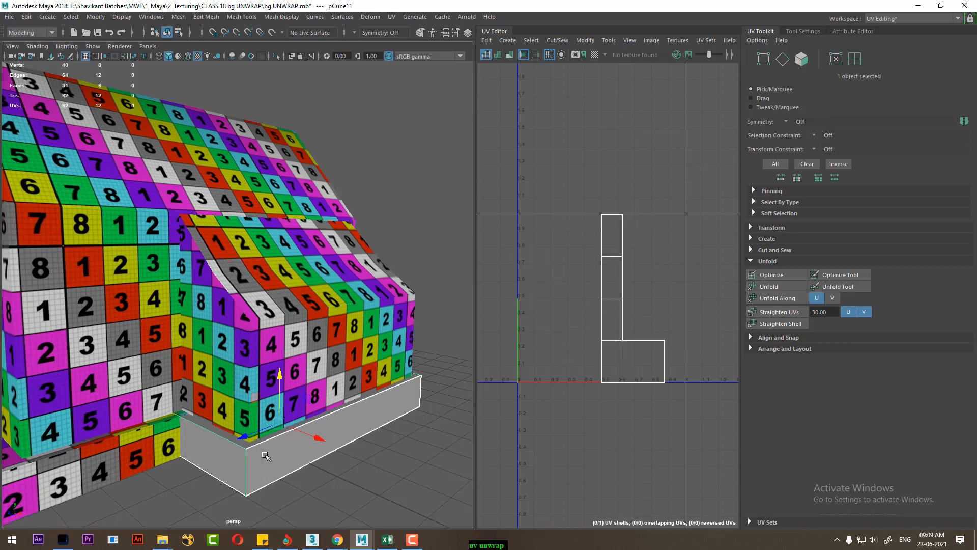
{"action": "key", "text": "ctrl+1"}
{"action": "scroll", "coordinate": [275, 442], "scroll_direction": "down", "scroll_amount": 2}
{"action": "left_click_drag", "start_coordinate": [269, 433], "coordinate": [296, 461], "text": "alt"}
{"action": "left_click", "coordinate": [391, 17]}
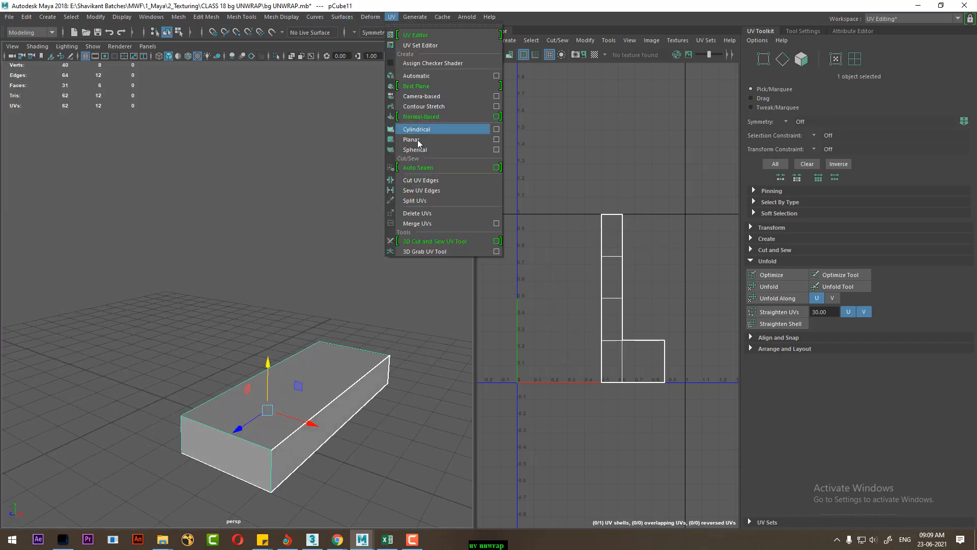
{"action": "left_click", "coordinate": [409, 79]}
- Select three of the block's vertical corner edges and move and sew them to join its side faces into one UV strip
{"action": "right_click_drag", "start_coordinate": [360, 252], "coordinate": [356, 219]}
{"action": "left_click", "coordinate": [316, 403]}
{"action": "left_click_drag", "start_coordinate": [319, 386], "coordinate": [293, 268], "text": "alt"}
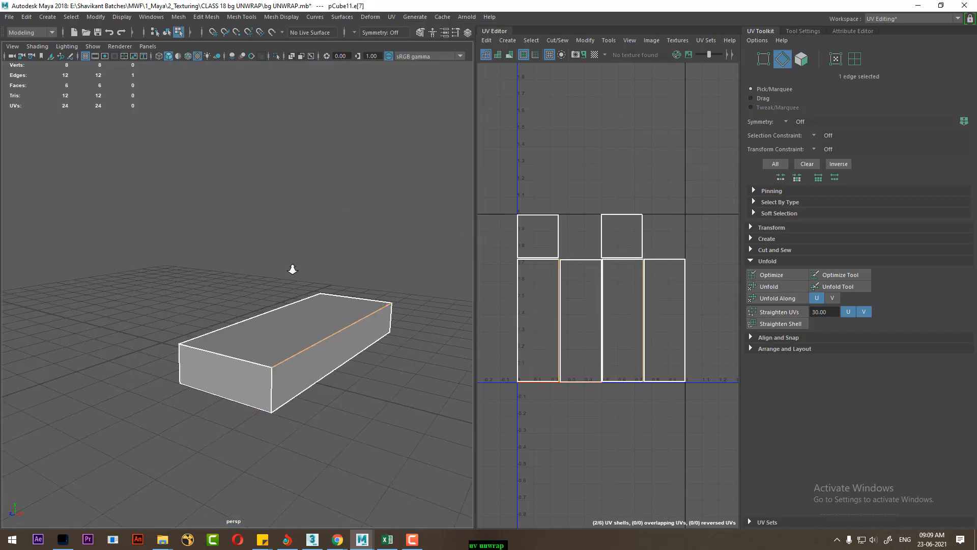
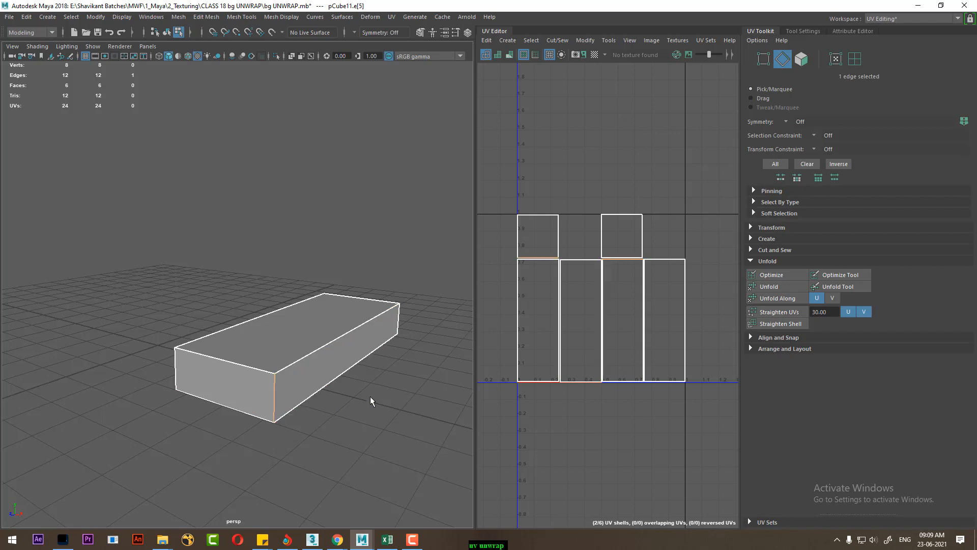
{"action": "left_click", "coordinate": [396, 321]}
{"action": "left_click_drag", "start_coordinate": [214, 359], "coordinate": [372, 380], "text": "alt"}
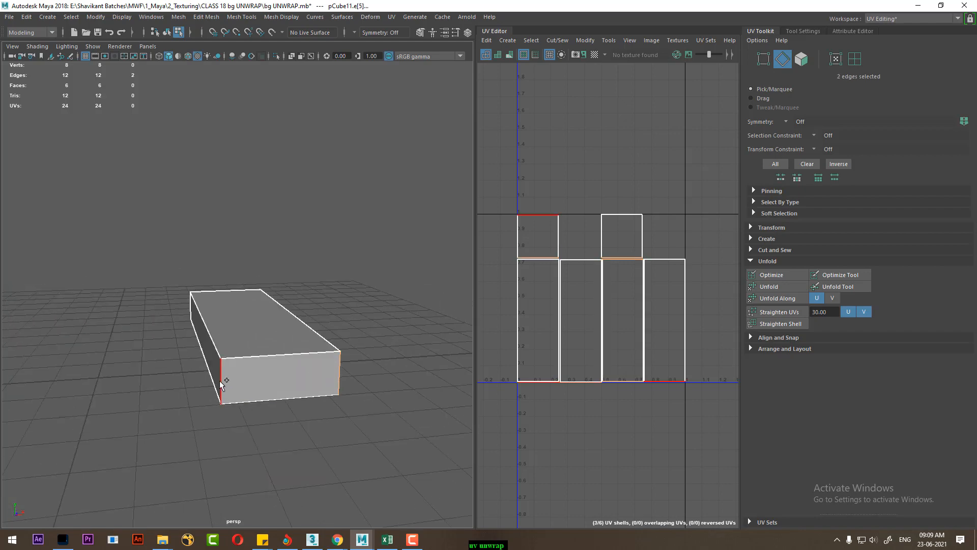
{"action": "left_click", "coordinate": [219, 380], "text": "shift"}
{"action": "right_click_drag", "start_coordinate": [602, 405], "coordinate": [551, 115], "text": "shift"}
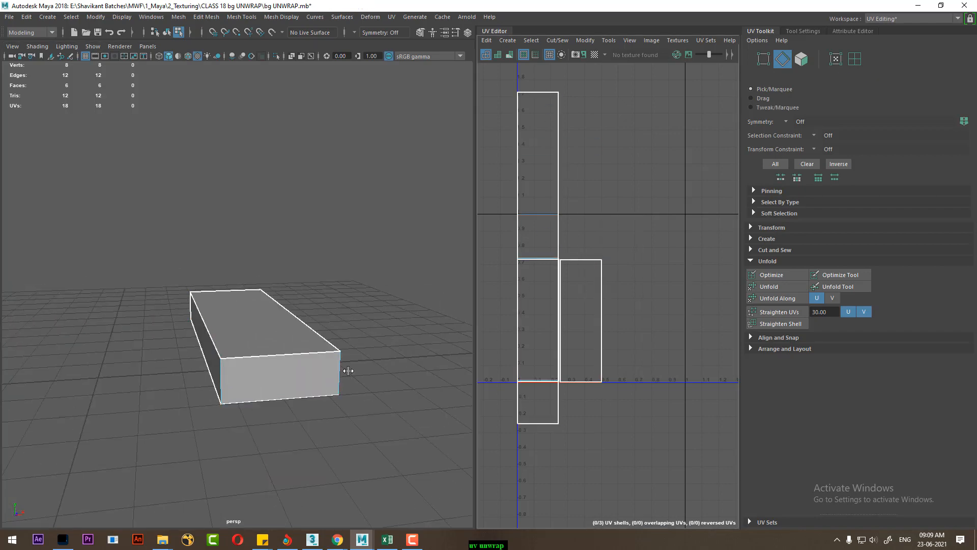
- Move and sew the top edge of the block's end face to attach the top face to the side strip
{"action": "left_click_drag", "start_coordinate": [349, 371], "coordinate": [258, 382], "text": "alt"}
{"action": "left_click", "coordinate": [223, 386]}
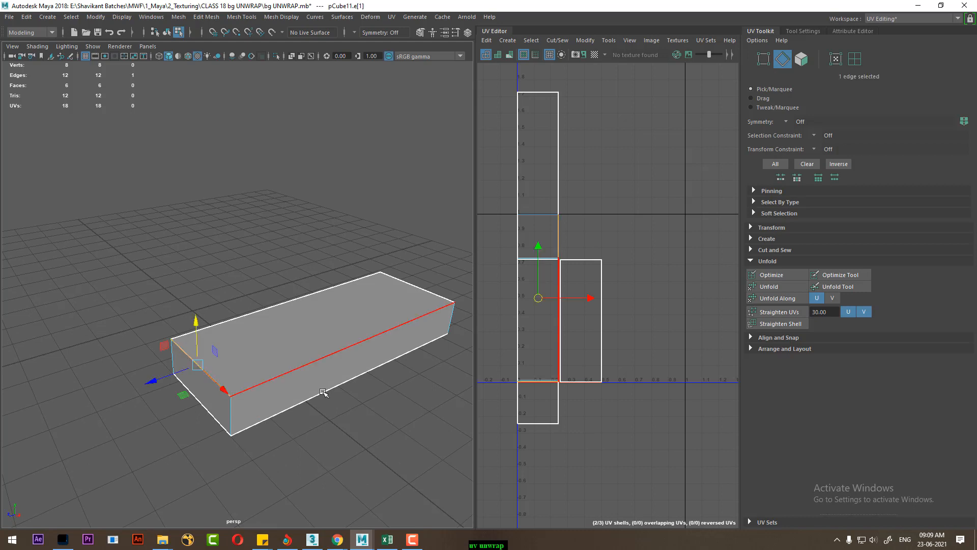
{"action": "right_click_drag", "start_coordinate": [678, 346], "coordinate": [643, 141], "text": "shift"}
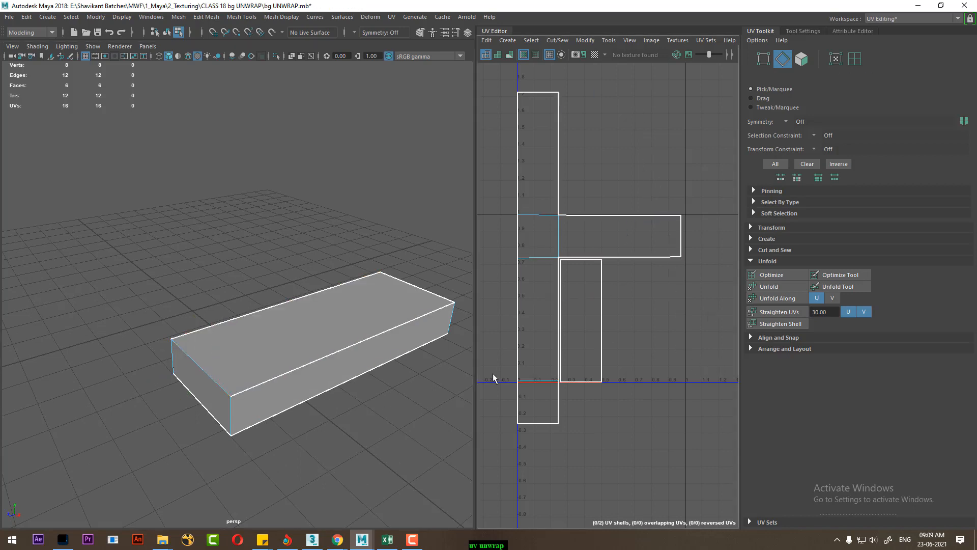
- Select the separate UV shell of the block's underside and delete its UVs
{"action": "right_click_drag", "start_coordinate": [580, 330], "coordinate": [621, 327]}
{"action": "left_click", "coordinate": [600, 380]}
{"action": "right_click_drag", "start_coordinate": [597, 376], "coordinate": [647, 396], "text": "ctrl"}
{"action": "left_click_drag", "start_coordinate": [357, 417], "coordinate": [450, 375], "text": "alt"}
{"action": "right_click_drag", "start_coordinate": [651, 305], "coordinate": [655, 404], "text": "shift"}
- Assign the existing checker material to the block in object mode and bring the other hut parts back into view
{"action": "left_click_drag", "start_coordinate": [357, 332], "coordinate": [325, 383], "text": "alt"}
{"action": "right_click_drag", "start_coordinate": [310, 264], "coordinate": [465, 150]}
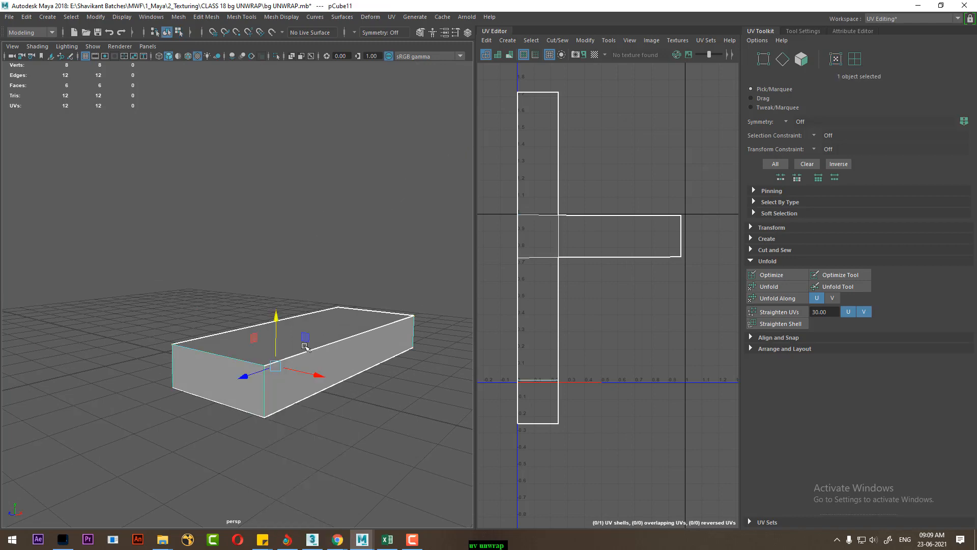
{"action": "right_click_drag", "start_coordinate": [295, 342], "coordinate": [357, 517]}
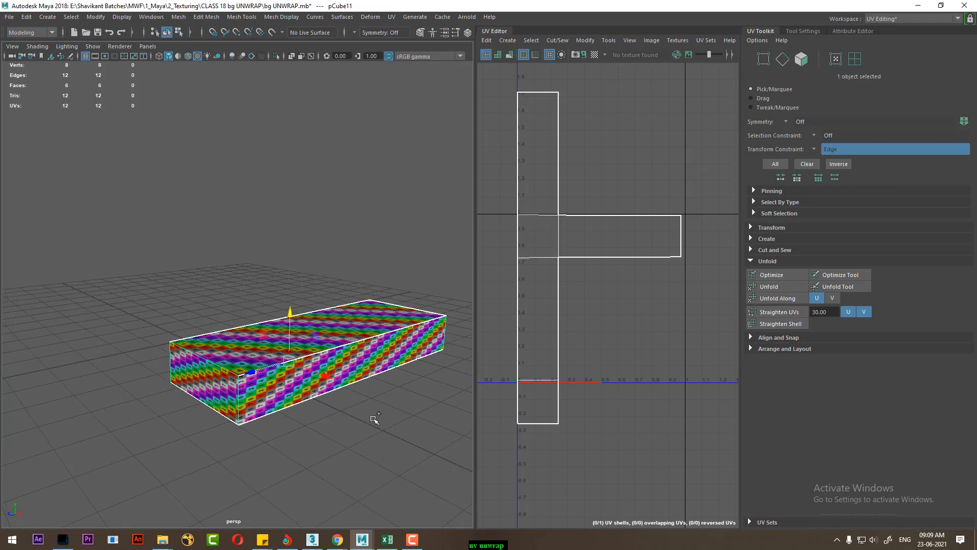
{"action": "key", "text": "ctrl+1"}
{"action": "scroll", "coordinate": [309, 402], "scroll_direction": "up", "scroll_amount": 2}
- Select the block's whole UV shell, unfold it and straighten its UVs along U and V with a 30.00 angle tolerance
{"action": "right_click_drag", "start_coordinate": [621, 279], "coordinate": [700, 229]}
{"action": "left_click_drag", "start_coordinate": [697, 242], "coordinate": [673, 271]}
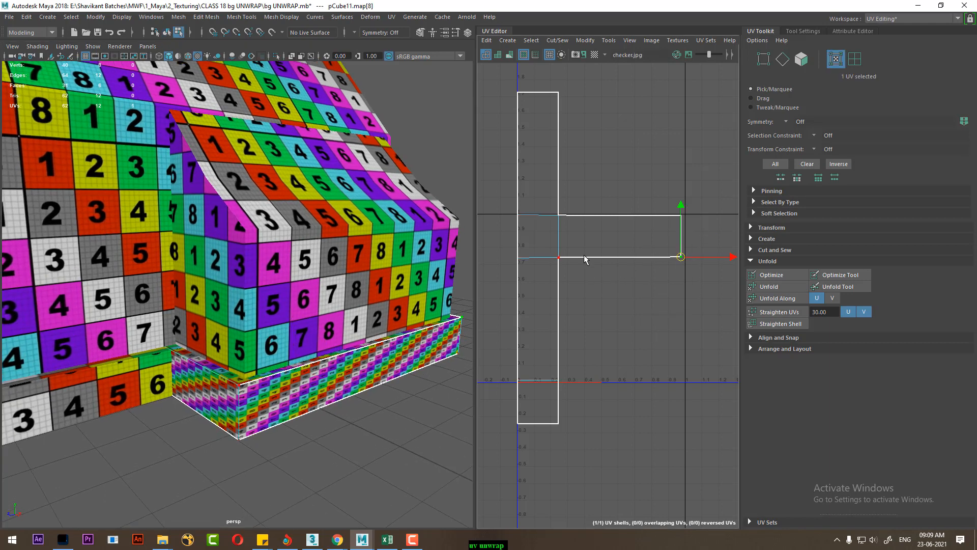
{"action": "right_click_drag", "start_coordinate": [585, 256], "coordinate": [705, 307], "text": "ctrl"}
{"action": "right_click_drag", "start_coordinate": [682, 217], "coordinate": [562, 214], "text": "shift"}
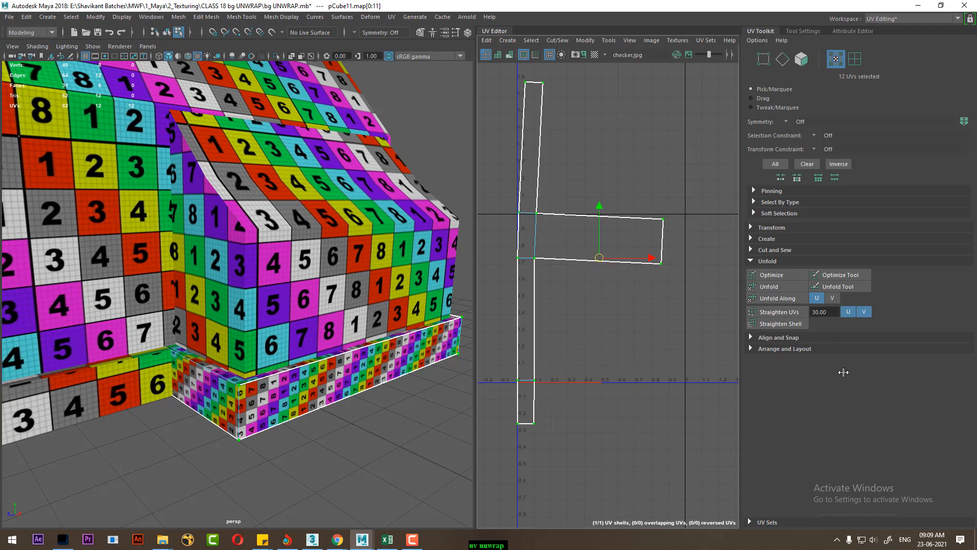
{"action": "left_click", "coordinate": [787, 311]}
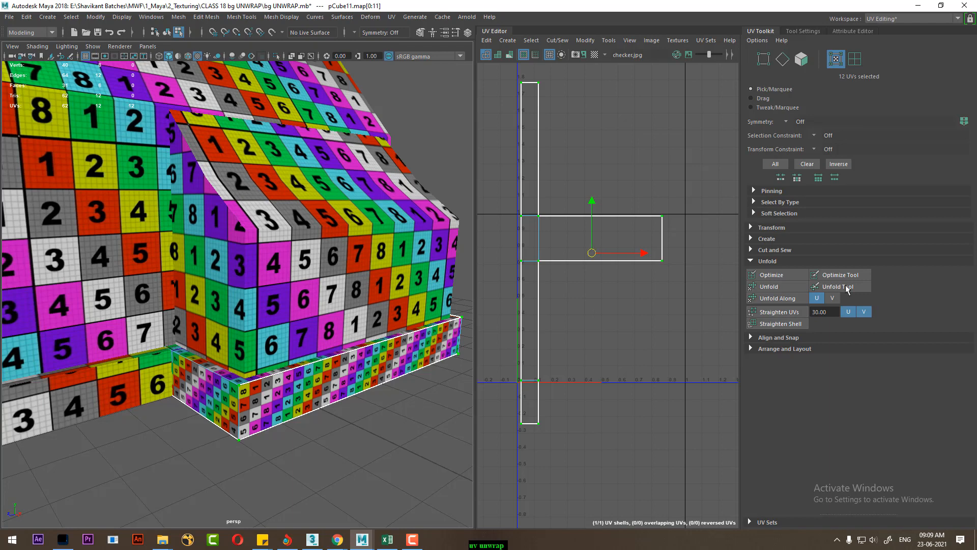
- Rotate the block's UV shell clockwise three times in 90-degree steps
{"action": "left_click", "coordinate": [772, 228]}
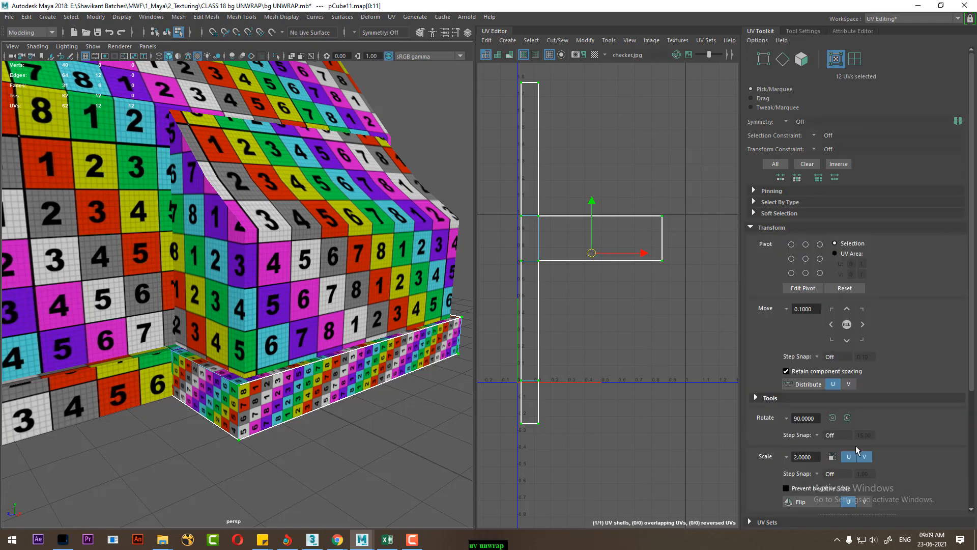
{"action": "left_click", "coordinate": [848, 418]}
{"action": "left_click", "coordinate": [848, 418]}
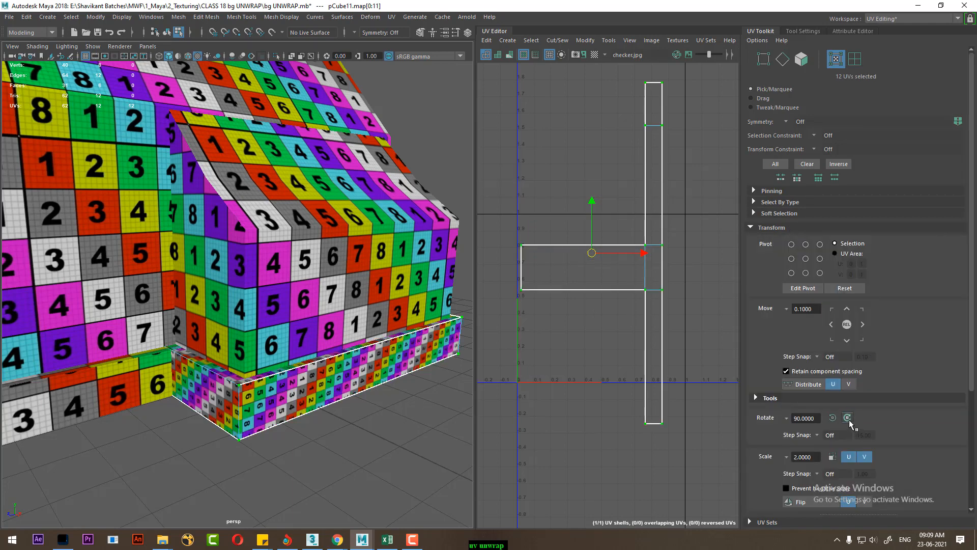
{"action": "left_click", "coordinate": [847, 418]}
- Scale the block's UV shell down uniformly until its checker squares match the size of those on the neighbouring walls
{"action": "middle_click_drag", "start_coordinate": [611, 277], "coordinate": [640, 291], "text": "alt"}
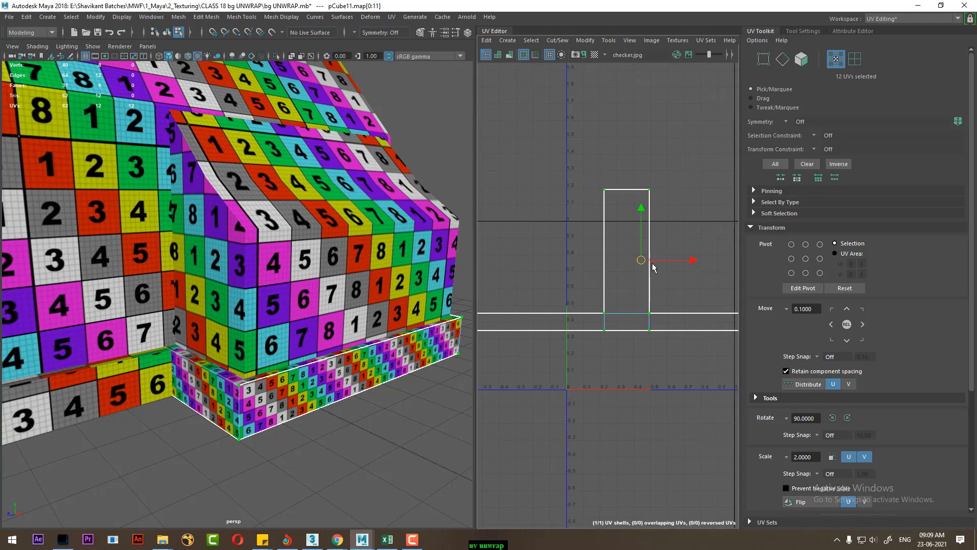
{"action": "left_click_drag", "start_coordinate": [642, 262], "coordinate": [615, 262]}
{"action": "scroll", "coordinate": [168, 386], "scroll_direction": "up", "scroll_amount": 4}
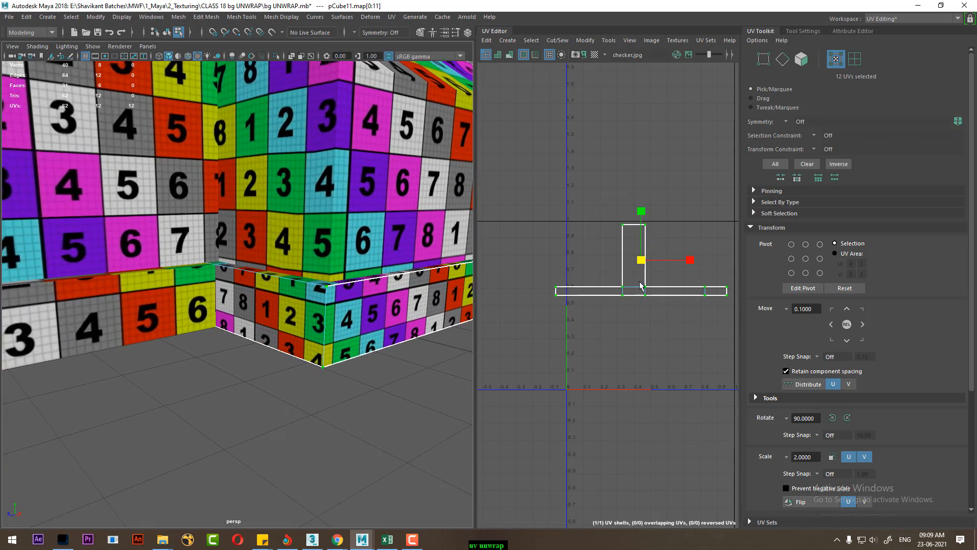
{"action": "scroll", "coordinate": [584, 334], "scroll_direction": "up", "scroll_amount": 2}
{"action": "left_click_drag", "start_coordinate": [591, 255], "coordinate": [586, 285]}
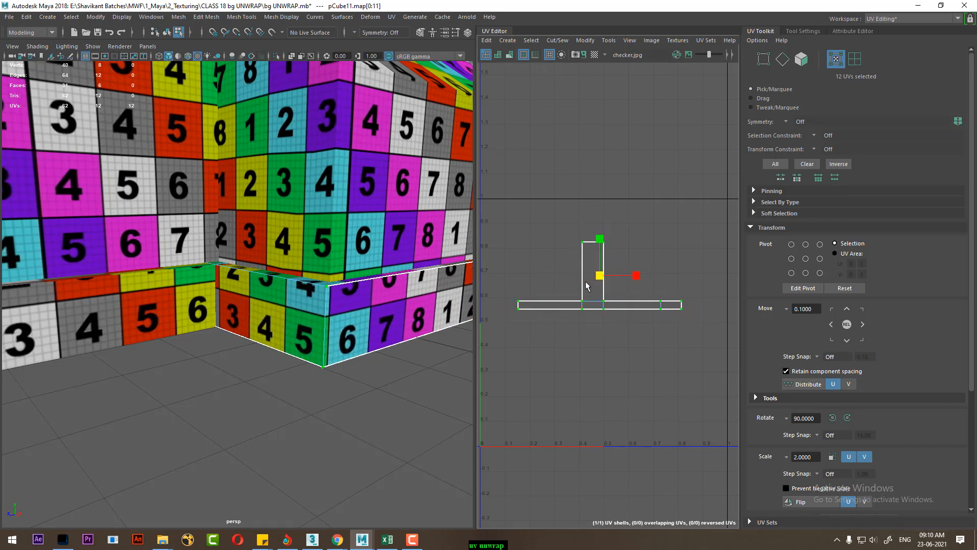
{"action": "scroll", "coordinate": [640, 370], "scroll_direction": "down", "scroll_amount": 4}
{"action": "middle_click_drag", "start_coordinate": [618, 353], "coordinate": [611, 309], "text": "alt"}
{"action": "scroll", "coordinate": [363, 327], "scroll_direction": "down", "scroll_amount": 3}
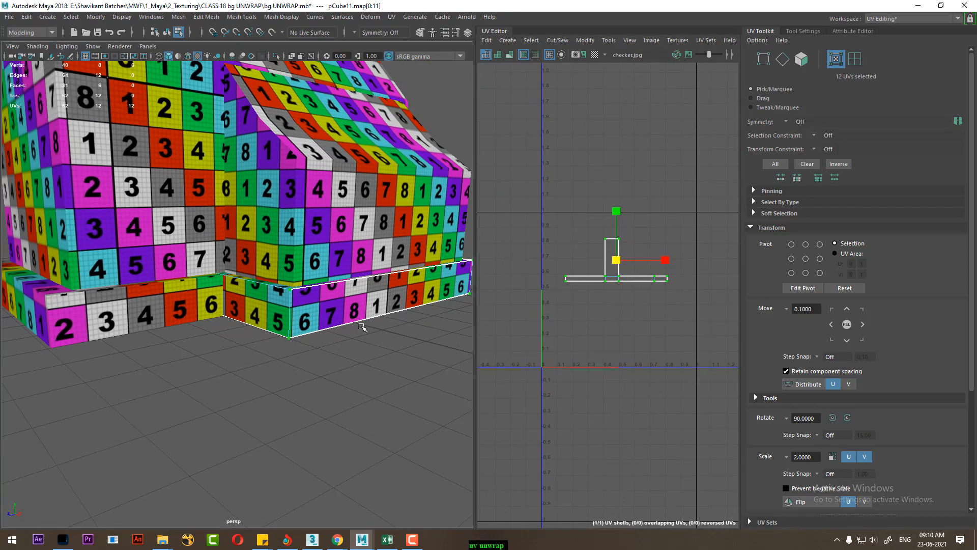
- Return to object mode, clear the selection and examine the checker pattern across the whole hut
{"action": "left_click_drag", "start_coordinate": [362, 328], "coordinate": [364, 374], "text": "alt"}
{"action": "right_click_drag", "start_coordinate": [364, 374], "coordinate": [273, 307], "text": "alt"}
{"action": "middle_click_drag", "start_coordinate": [281, 329], "coordinate": [300, 350], "text": "alt"}
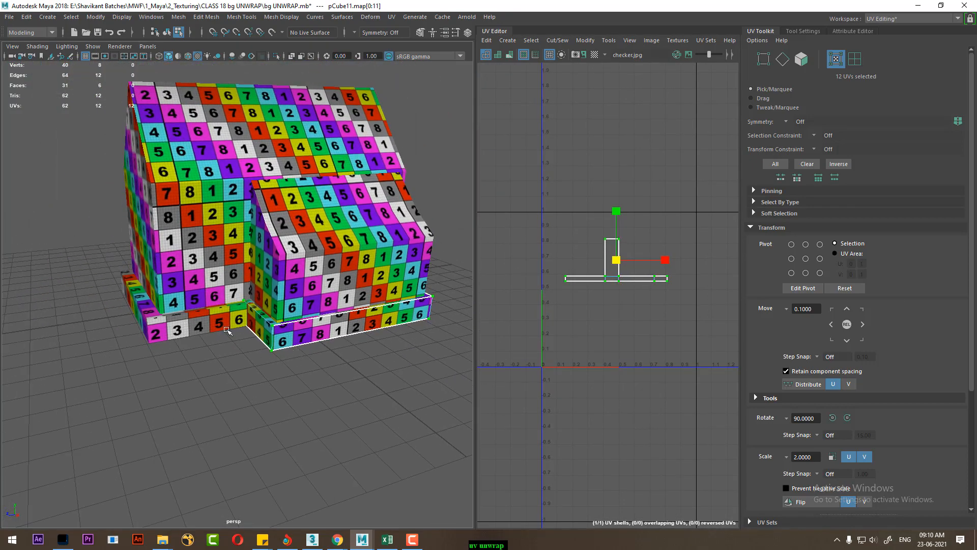
{"action": "right_click_drag", "start_coordinate": [222, 247], "coordinate": [320, 159]}
{"action": "left_click", "coordinate": [253, 363]}
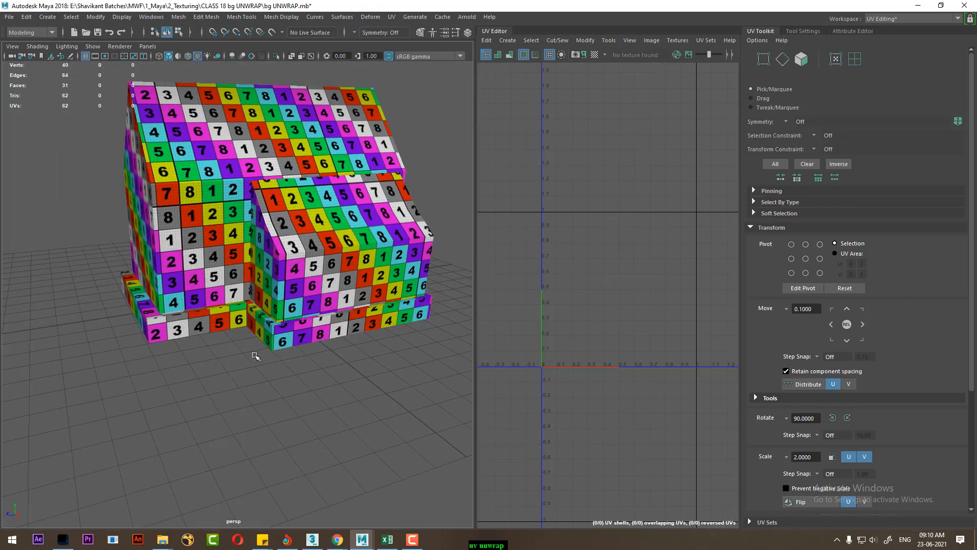
{"action": "right_click_drag", "start_coordinate": [334, 412], "coordinate": [310, 368], "text": "alt"}
{"action": "middle_click_drag", "start_coordinate": [310, 368], "coordinate": [292, 392], "text": "alt"}
{"action": "right_click_drag", "start_coordinate": [292, 392], "coordinate": [312, 396], "text": "alt"}
{"action": "middle_click_drag", "start_coordinate": [311, 396], "coordinate": [318, 415], "text": "alt"}
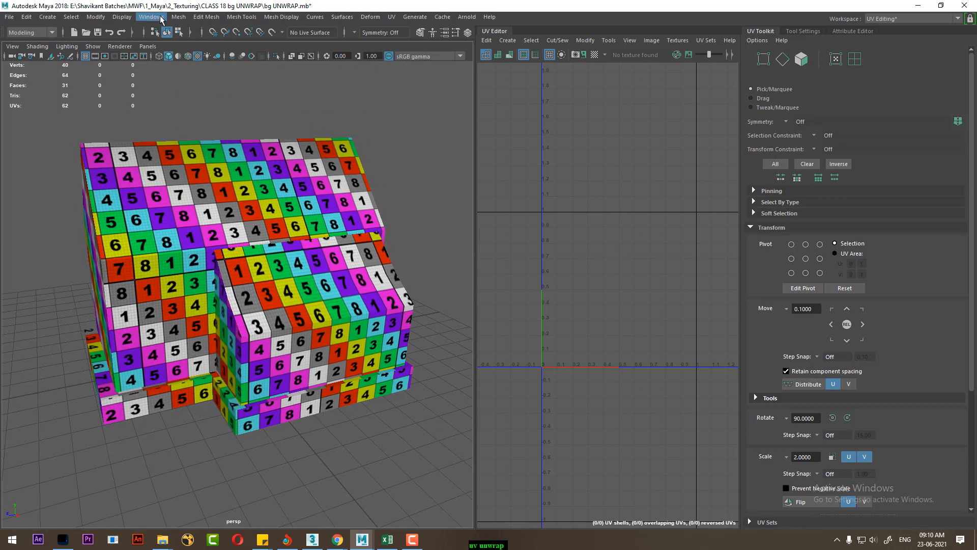
- Show all the hidden objects of the hut scene
{"action": "left_click", "coordinate": [122, 17]}
{"action": "mouse_move", "coordinate": [191, 82]}
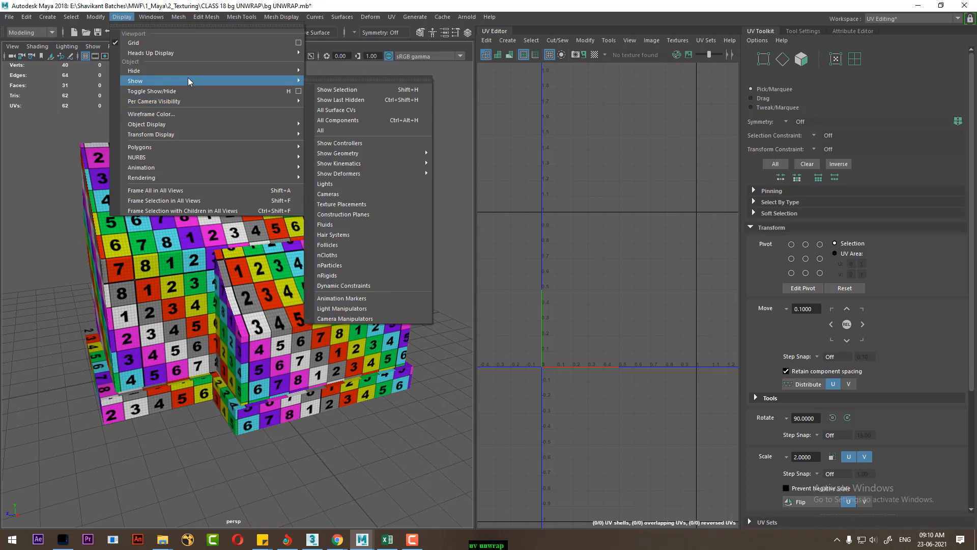
{"action": "left_click", "coordinate": [329, 134]}
{"action": "left_click", "coordinate": [121, 16]}
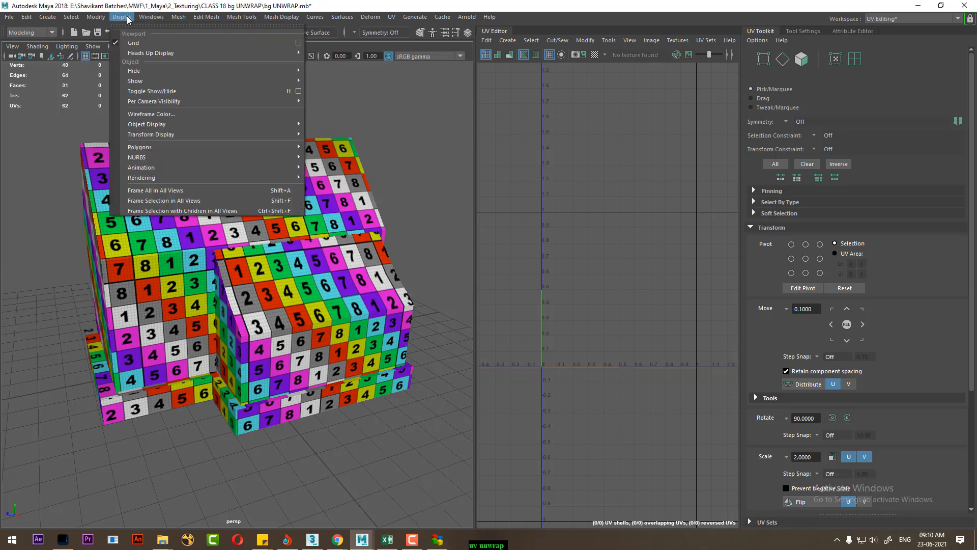
{"action": "left_click", "coordinate": [355, 131]}
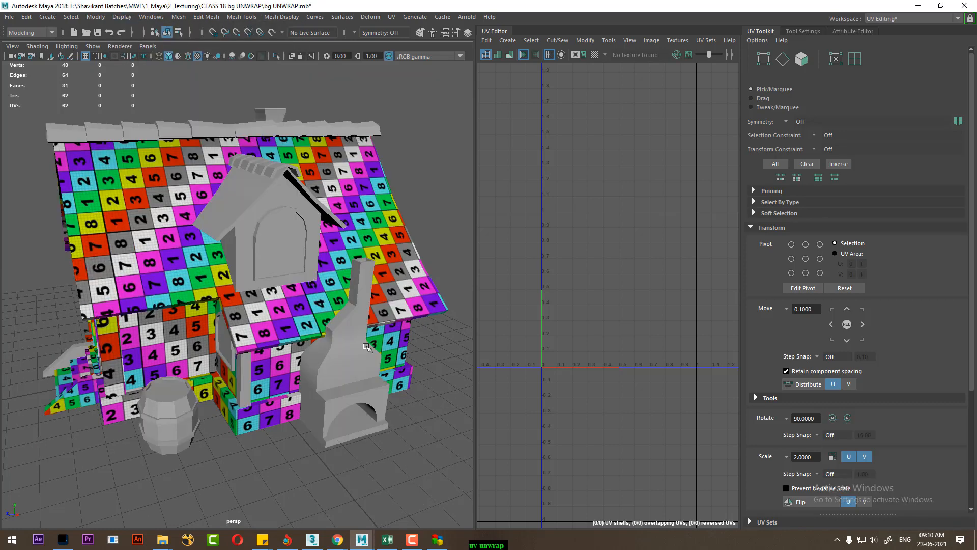
{"action": "left_click_drag", "start_coordinate": [305, 346], "coordinate": [336, 339], "text": "alt"}
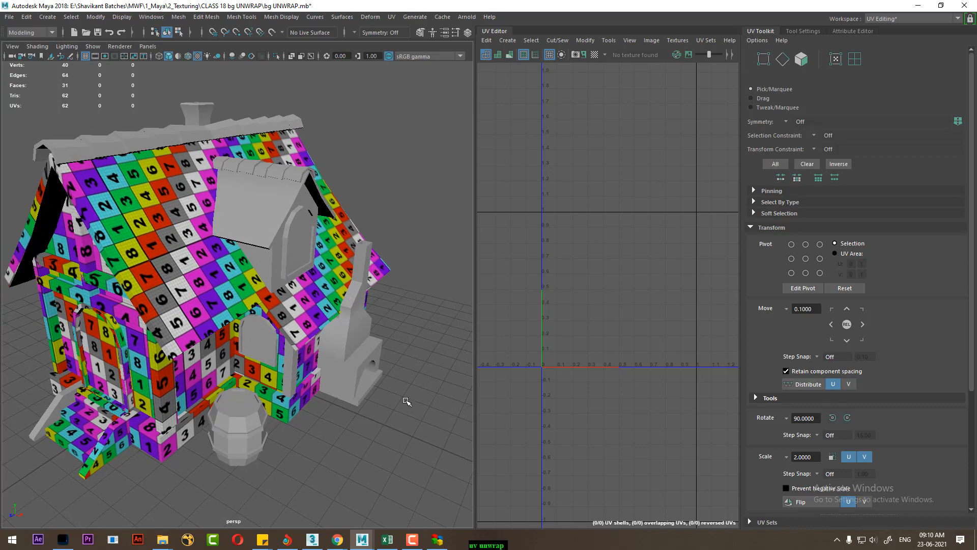
- Select the fireplace chimney beside the hut and hide all the other objects
{"action": "mouse_move", "coordinate": [376, 376]}
{"action": "left_mouse_down", "text": "alt"}
{"action": "mouse_move", "coordinate": [346, 365]}
{"action": "mouse_move", "coordinate": [371, 388]}
{"action": "left_mouse_up", "text": "alt"}
{"action": "left_click", "coordinate": [342, 343]}
{"action": "middle_click_drag", "start_coordinate": [371, 388], "coordinate": [331, 340], "text": "alt"}
{"action": "scroll", "coordinate": [331, 339], "scroll_direction": "up", "scroll_amount": 3}
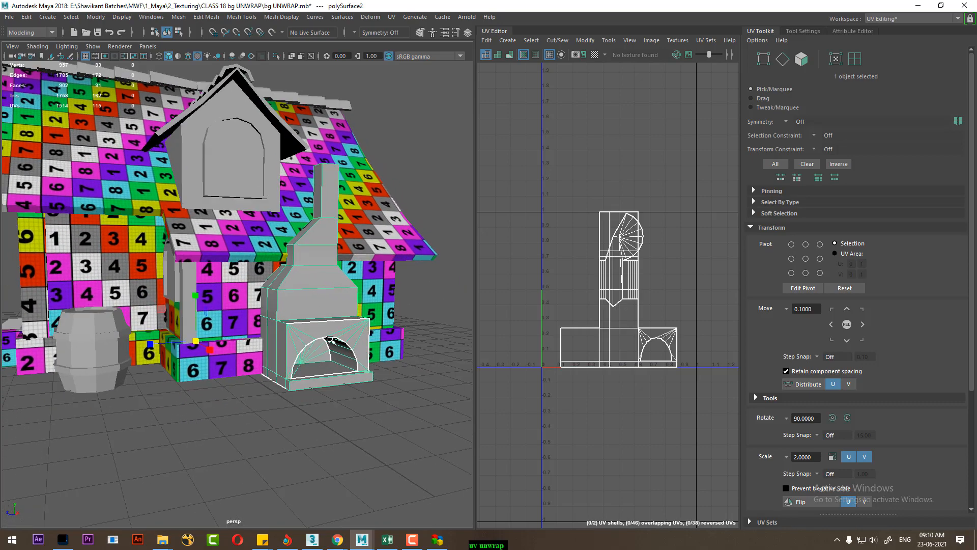
{"action": "left_click_drag", "start_coordinate": [330, 340], "coordinate": [285, 408], "text": "alt"}
{"action": "key", "text": "alt+h"}
{"action": "right_click_drag", "start_coordinate": [285, 408], "coordinate": [346, 429], "text": "alt"}
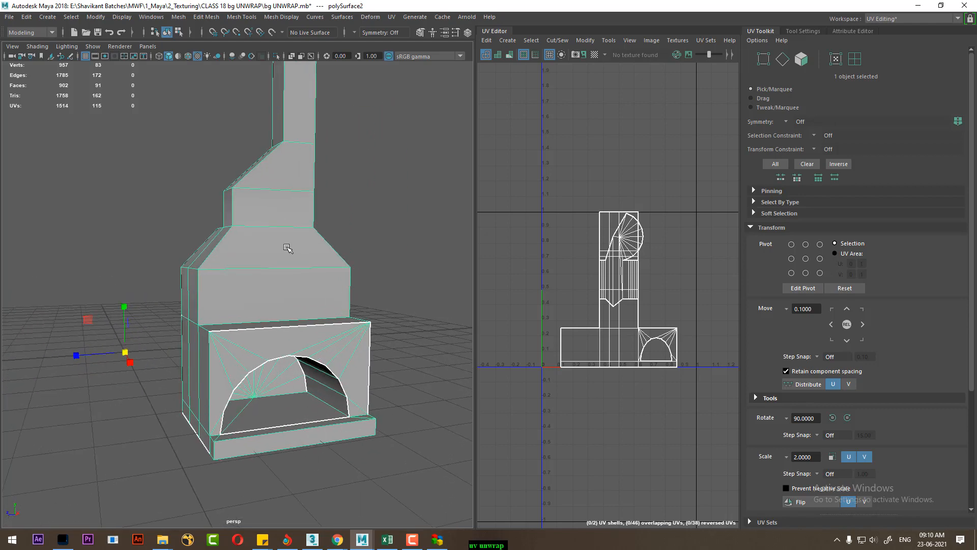
{"action": "left_click_drag", "start_coordinate": [242, 350], "coordinate": [312, 345], "text": "alt"}
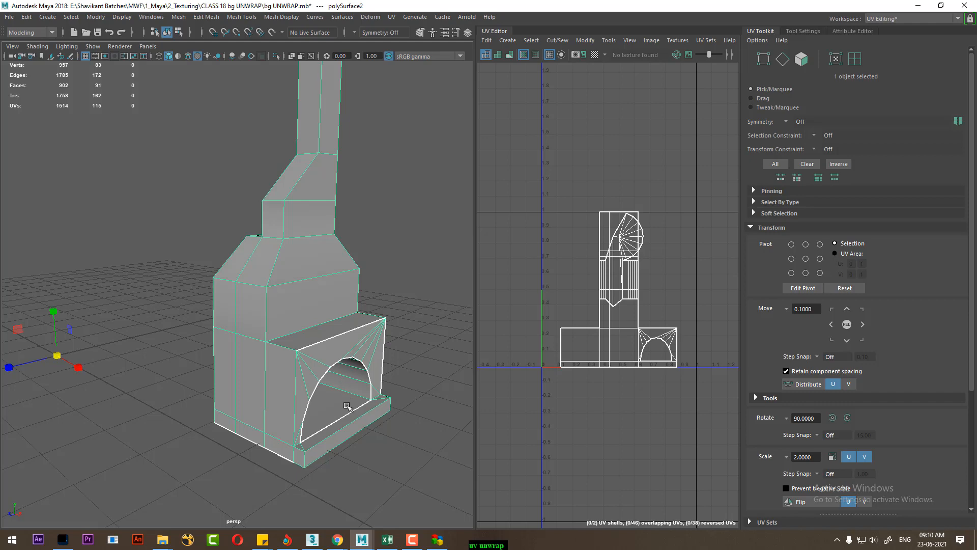
- Apply an automatic UV projection to the chimney, return to object mode and reselect the chimney
{"action": "left_click", "coordinate": [392, 17]}
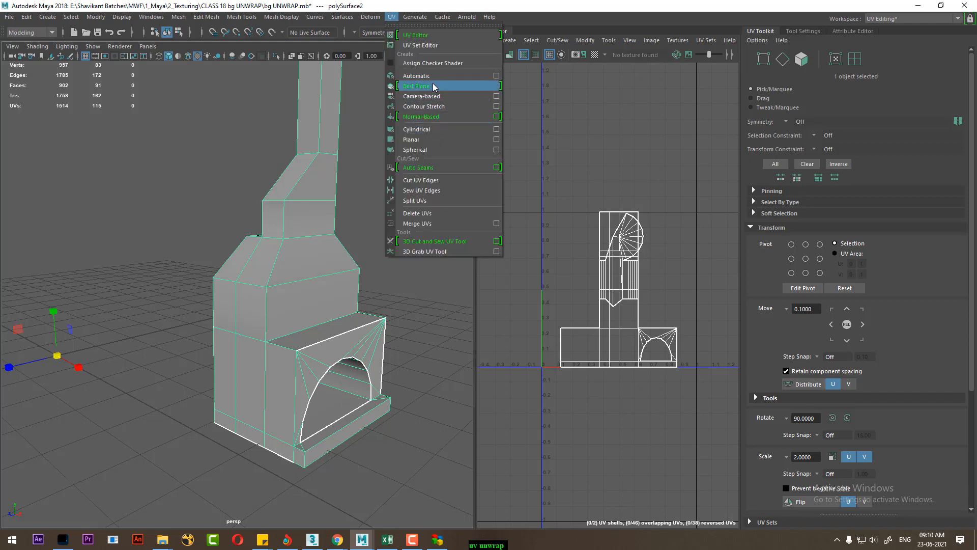
{"action": "left_click", "coordinate": [410, 85]}
{"action": "right_click_drag", "start_coordinate": [314, 243], "coordinate": [388, 160]}
{"action": "left_click", "coordinate": [388, 162]}
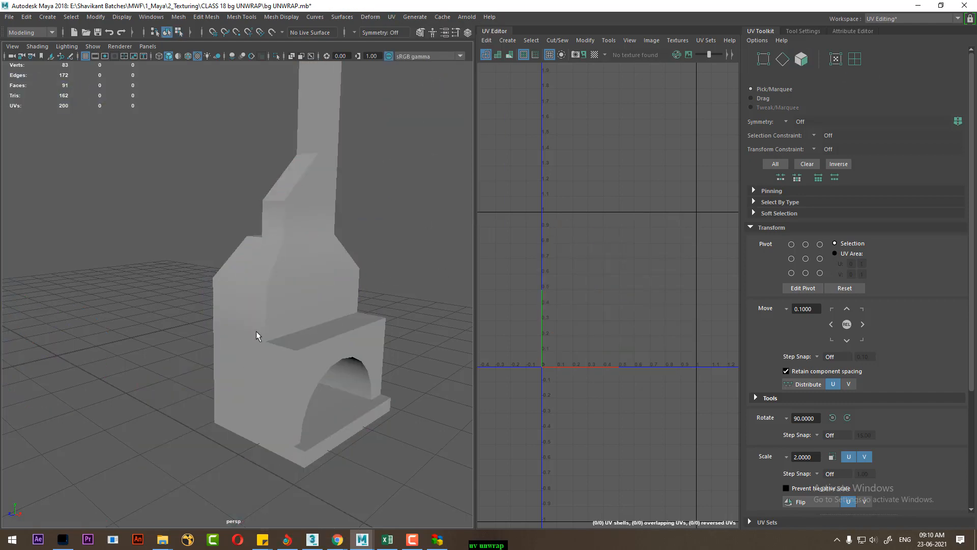
{"action": "left_click", "coordinate": [281, 354]}
{"action": "scroll", "coordinate": [326, 359], "scroll_direction": "down", "scroll_amount": 2}
{"action": "left_click_drag", "start_coordinate": [311, 350], "coordinate": [264, 323], "text": "alt"}
{"action": "scroll", "coordinate": [264, 324], "scroll_direction": "up", "scroll_amount": 2}
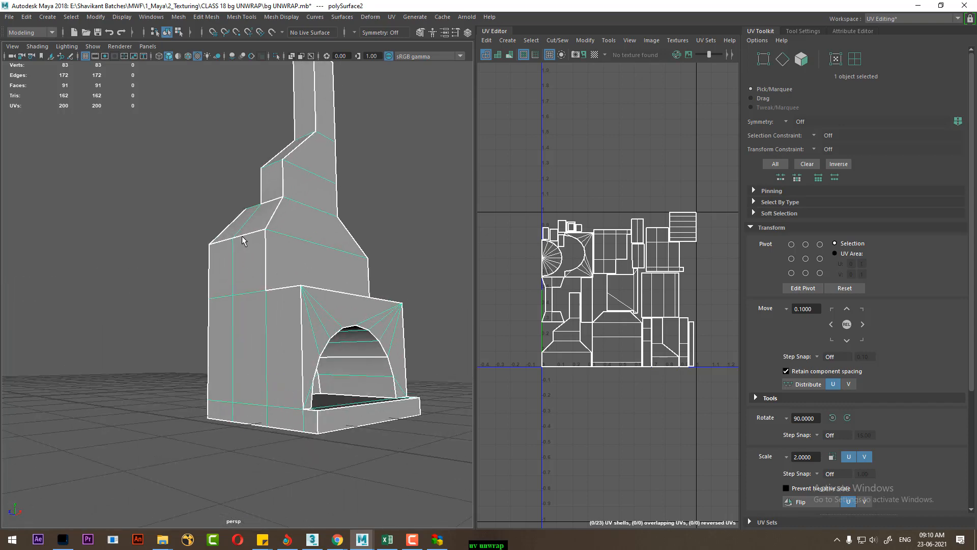
- Select the UV shell of the chimney's stepped side wall and move it outside the 0-1 tile, beyond the V axis
{"action": "right_click_drag", "start_coordinate": [243, 251], "coordinate": [251, 292]}
{"action": "left_click", "coordinate": [251, 297]}
{"action": "scroll", "coordinate": [709, 340], "scroll_direction": "up", "scroll_amount": 2}
{"action": "middle_click_drag", "start_coordinate": [710, 341], "coordinate": [642, 386], "text": "alt"}
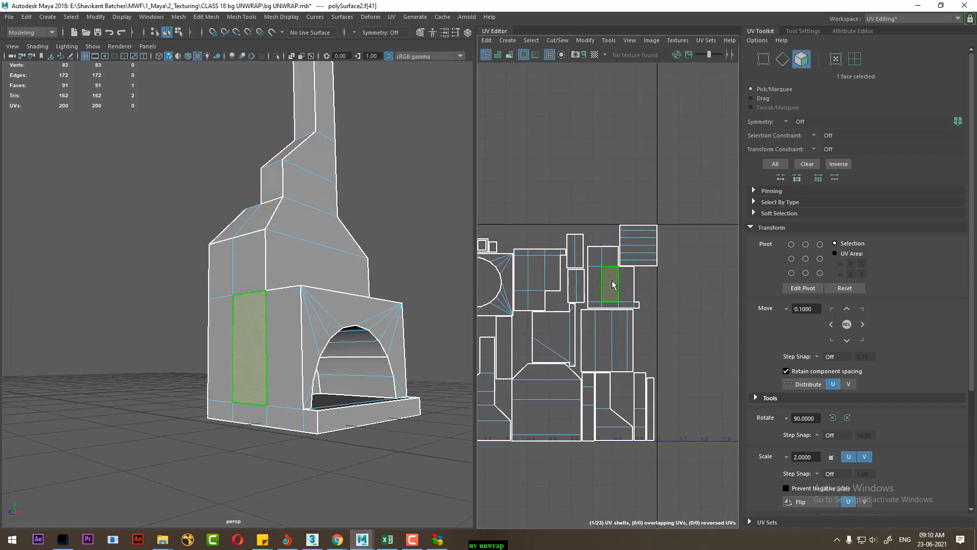
{"action": "right_click_drag", "start_coordinate": [613, 284], "coordinate": [681, 291]}
{"action": "left_click_drag", "start_coordinate": [680, 293], "coordinate": [648, 296]}
{"action": "left_click", "coordinate": [640, 304]}
{"action": "right_click_drag", "start_coordinate": [540, 309], "coordinate": [586, 291], "text": "ctrl"}
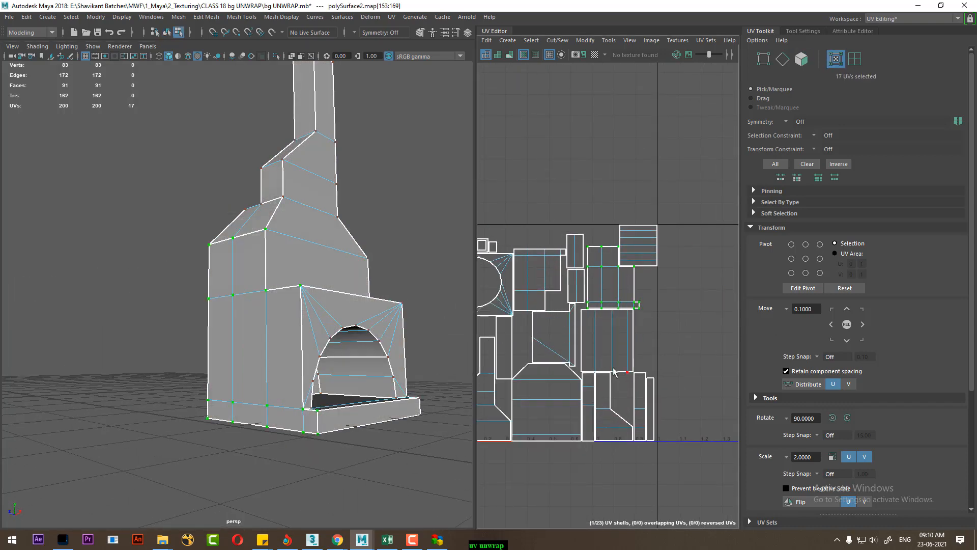
{"action": "scroll", "coordinate": [606, 250], "scroll_direction": "down", "scroll_amount": 3}
{"action": "middle_click_drag", "start_coordinate": [605, 249], "coordinate": [598, 286], "text": "alt"}
{"action": "scroll", "coordinate": [598, 286], "scroll_direction": "up", "scroll_amount": 1}
{"action": "left_click_drag", "start_coordinate": [684, 334], "coordinate": [534, 332]}
- Select all the remaining chimney UV shells and move them up above the 0-1 tile
{"action": "scroll", "coordinate": [681, 283], "scroll_direction": "down", "scroll_amount": 2}
{"action": "left_click_drag", "start_coordinate": [682, 255], "coordinate": [579, 415]}
{"action": "left_click_drag", "start_coordinate": [619, 294], "coordinate": [621, 141]}
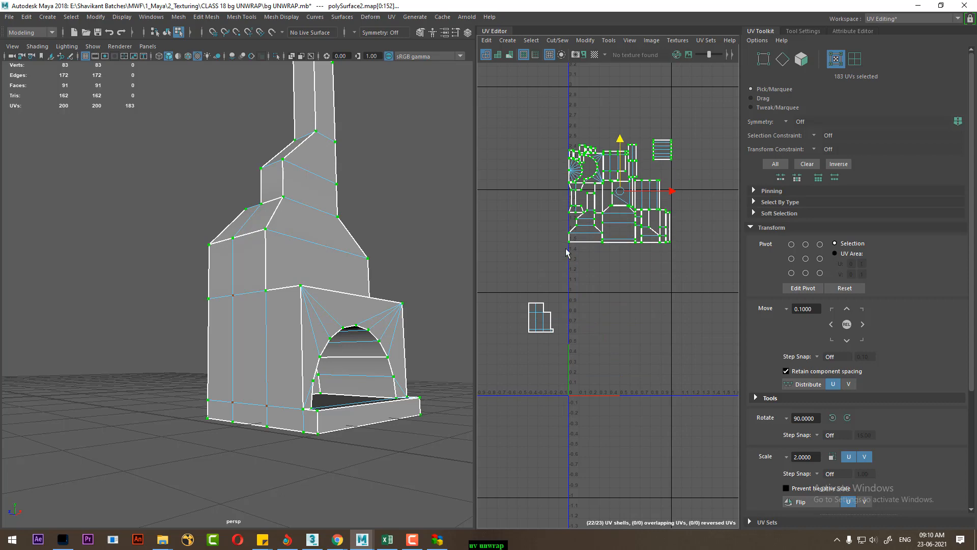
- Pick the lower back face of the chimney, select its whole UV shell and delete those UVs
{"action": "scroll", "coordinate": [554, 262], "scroll_direction": "up", "scroll_amount": 2}
{"action": "scroll", "coordinate": [330, 368], "scroll_direction": "up", "scroll_amount": 2}
{"action": "mouse_move", "coordinate": [330, 368]}
{"action": "left_mouse_down", "text": "alt"}
{"action": "mouse_move", "coordinate": [366, 381]}
{"action": "mouse_move", "coordinate": [319, 376]}
{"action": "left_mouse_up", "text": "alt"}
{"action": "middle_click_drag", "start_coordinate": [512, 386], "coordinate": [569, 352], "text": "alt"}
{"action": "right_click_drag", "start_coordinate": [569, 352], "coordinate": [599, 370], "text": "alt"}
{"action": "left_click_drag", "start_coordinate": [292, 397], "coordinate": [354, 425], "text": "alt"}
{"action": "right_click_drag", "start_coordinate": [597, 315], "coordinate": [602, 194]}
{"action": "right_click_drag", "start_coordinate": [322, 246], "coordinate": [321, 285]}
{"action": "left_click", "coordinate": [301, 291]}
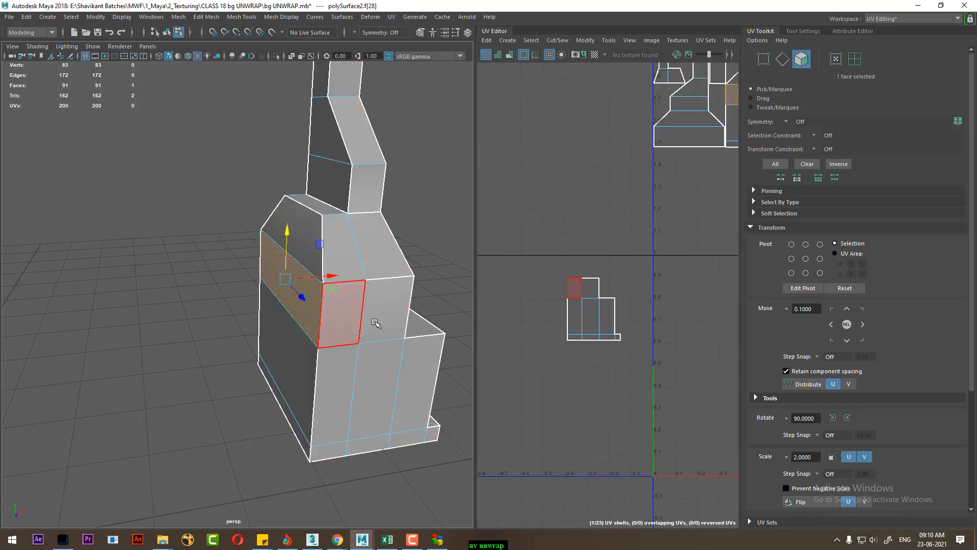
{"action": "middle_click_drag", "start_coordinate": [580, 242], "coordinate": [443, 361], "text": "alt"}
{"action": "right_click_drag", "start_coordinate": [590, 298], "coordinate": [695, 235], "text": "alt"}
{"action": "left_click", "coordinate": [674, 256]}
{"action": "left_click", "coordinate": [587, 256]}
{"action": "right_click_drag", "start_coordinate": [567, 281], "coordinate": [636, 326], "text": "ctrl"}
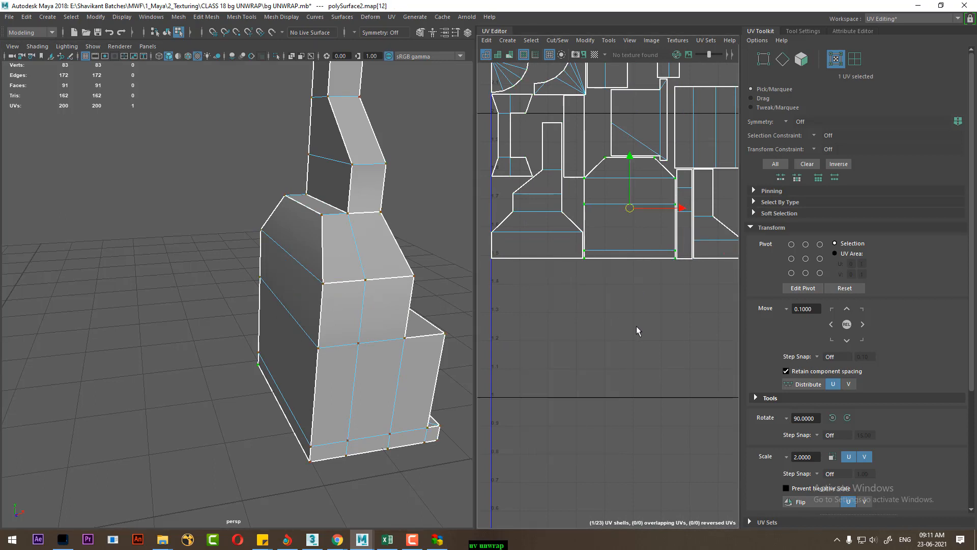
{"action": "right_click_drag", "start_coordinate": [643, 203], "coordinate": [637, 361], "text": "shift"}
{"action": "left_click_drag", "start_coordinate": [429, 364], "coordinate": [280, 382], "text": "alt"}
{"action": "scroll", "coordinate": [355, 378], "scroll_direction": "down", "scroll_amount": 4}
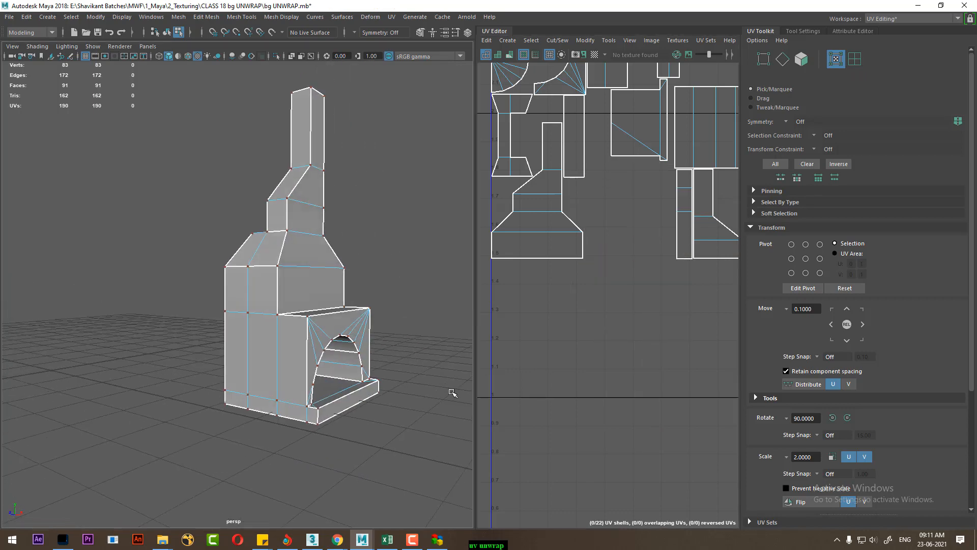
- Move and sew the adjoining sloped shell onto the upper edge of the chimney's side wall shell
{"action": "scroll", "coordinate": [604, 323], "scroll_direction": "down", "scroll_amount": 4}
{"action": "middle_click_drag", "start_coordinate": [558, 287], "coordinate": [658, 283], "text": "alt"}
{"action": "scroll", "coordinate": [658, 283], "scroll_direction": "up", "scroll_amount": 1}
{"action": "left_click_drag", "start_coordinate": [244, 368], "coordinate": [324, 343], "text": "alt"}
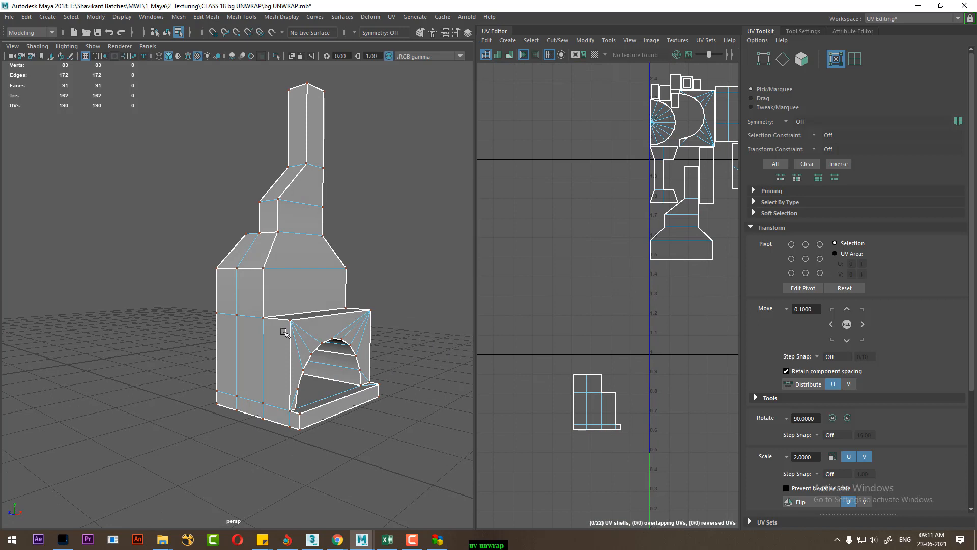
{"action": "left_click_drag", "start_coordinate": [265, 266], "coordinate": [262, 278], "text": "alt"}
{"action": "right_click_drag", "start_coordinate": [604, 344], "coordinate": [641, 370], "text": "alt"}
{"action": "key", "text": "F10"}
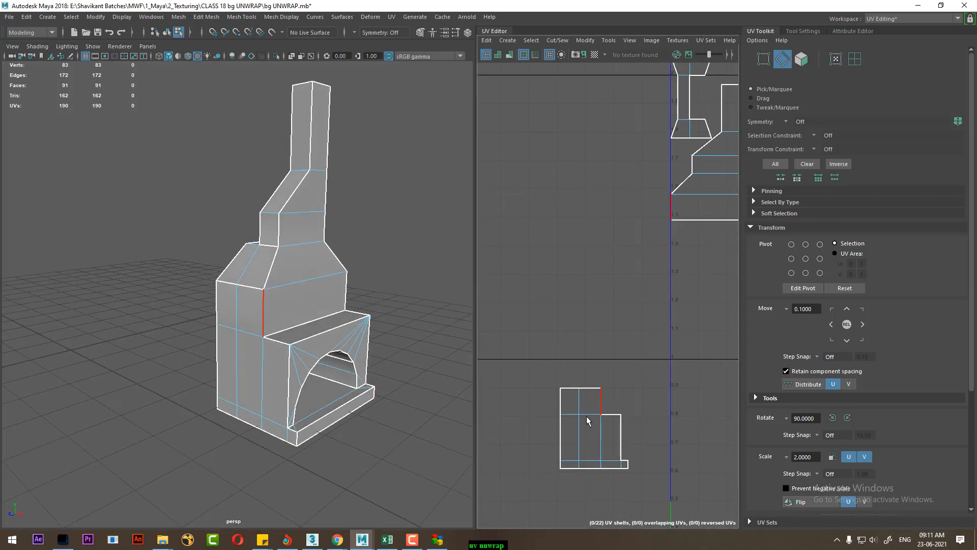
{"action": "left_click", "coordinate": [587, 388]}
{"action": "key", "text": "g"}
{"action": "left_click", "coordinate": [632, 288]}
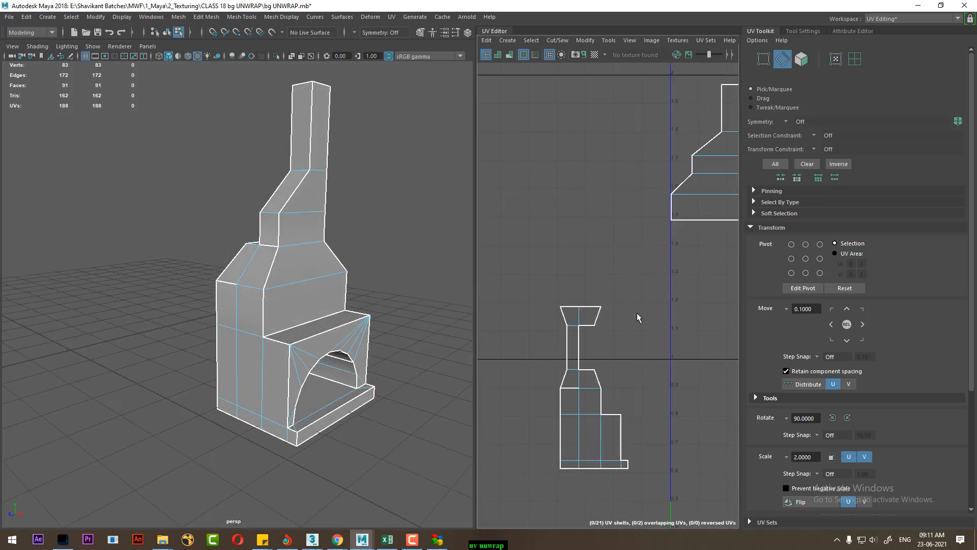
{"action": "left_click_drag", "start_coordinate": [295, 276], "coordinate": [286, 283], "text": "alt"}
{"action": "right_click_drag", "start_coordinate": [616, 352], "coordinate": [618, 360], "text": "alt"}
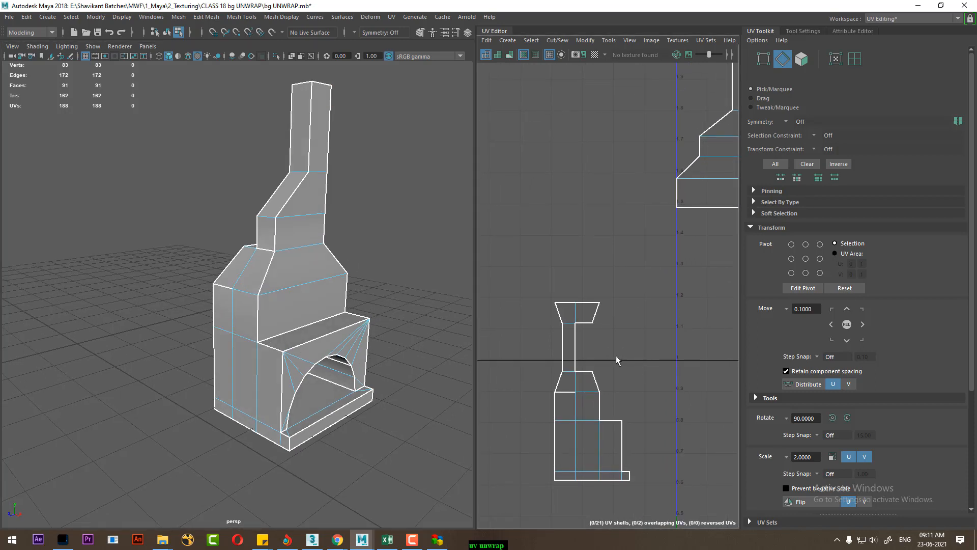
- Select the whole UV shell of the fireplace's arched front and move it down into clear space below the other shells
{"action": "middle_click_drag", "start_coordinate": [557, 314], "coordinate": [541, 270], "text": "alt"}
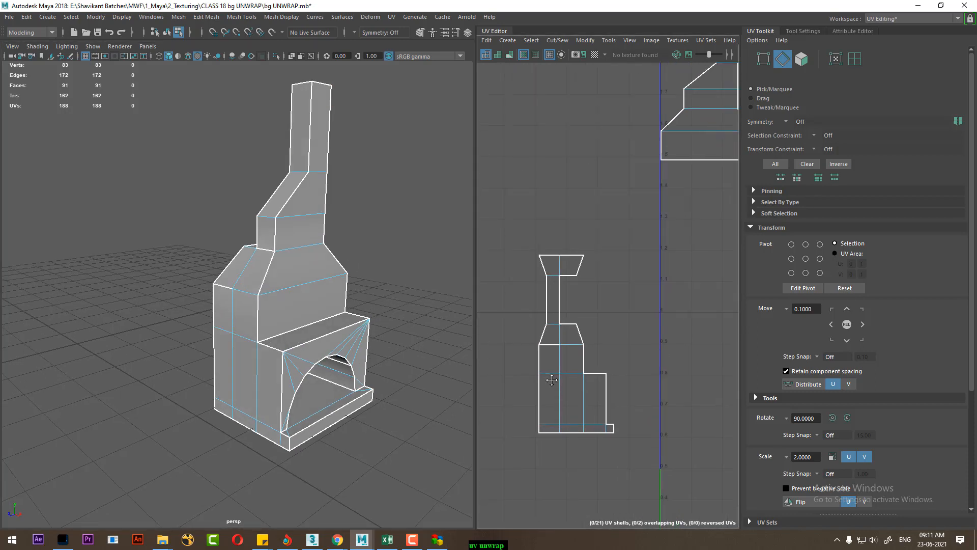
{"action": "middle_click_drag", "start_coordinate": [552, 380], "coordinate": [463, 348], "text": "alt"}
{"action": "right_click_drag", "start_coordinate": [665, 330], "coordinate": [539, 314], "text": "alt"}
{"action": "middle_click_drag", "start_coordinate": [631, 263], "coordinate": [639, 278], "text": "alt"}
{"action": "right_click_drag", "start_coordinate": [344, 345], "coordinate": [359, 277]}
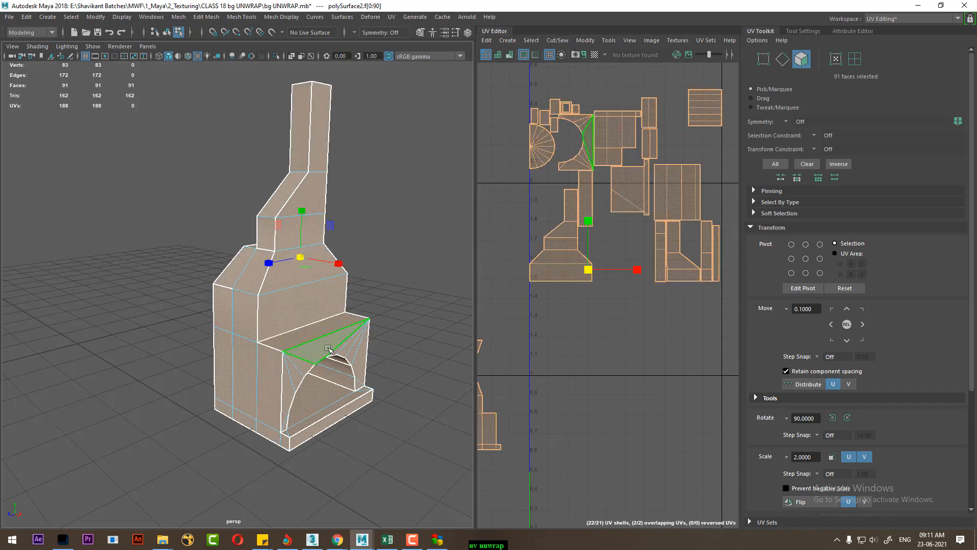
{"action": "left_click", "coordinate": [329, 350]}
{"action": "middle_click_drag", "start_coordinate": [619, 197], "coordinate": [649, 278], "text": "alt"}
{"action": "scroll", "coordinate": [645, 269], "scroll_direction": "up", "scroll_amount": 3}
{"action": "right_click_drag", "start_coordinate": [596, 205], "coordinate": [653, 222]}
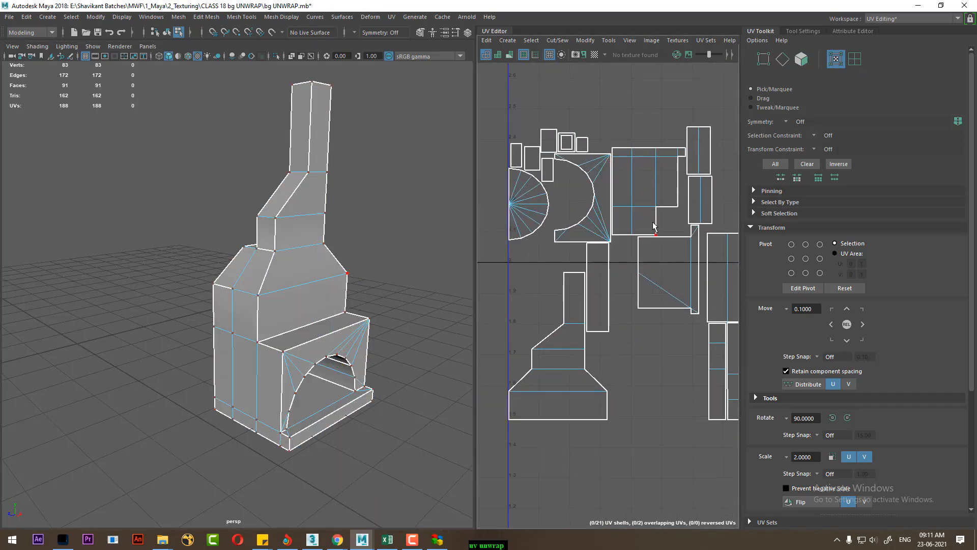
{"action": "right_click_drag", "start_coordinate": [580, 227], "coordinate": [594, 227]}
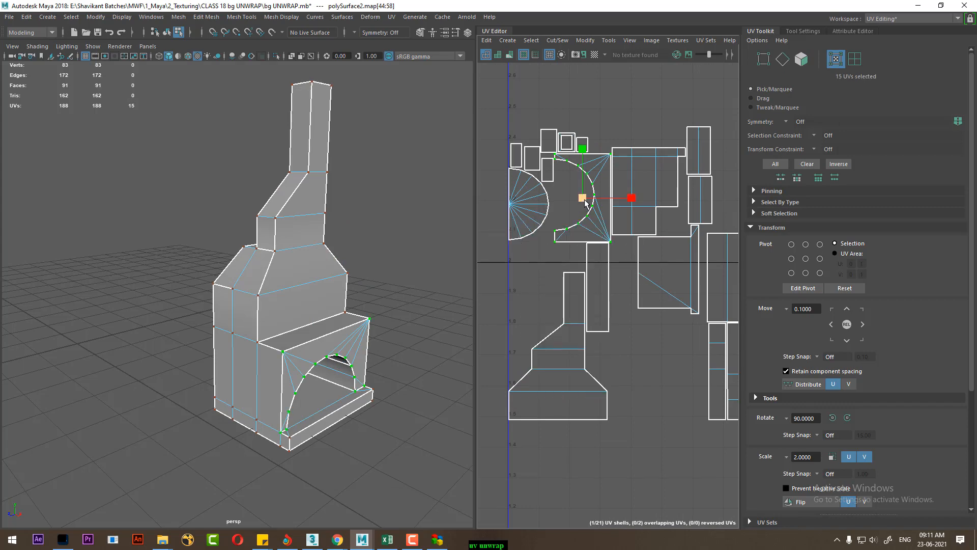
{"action": "left_click_drag", "start_coordinate": [582, 198], "coordinate": [574, 476]}
{"action": "middle_click_drag", "start_coordinate": [574, 475], "coordinate": [639, 313], "text": "alt"}
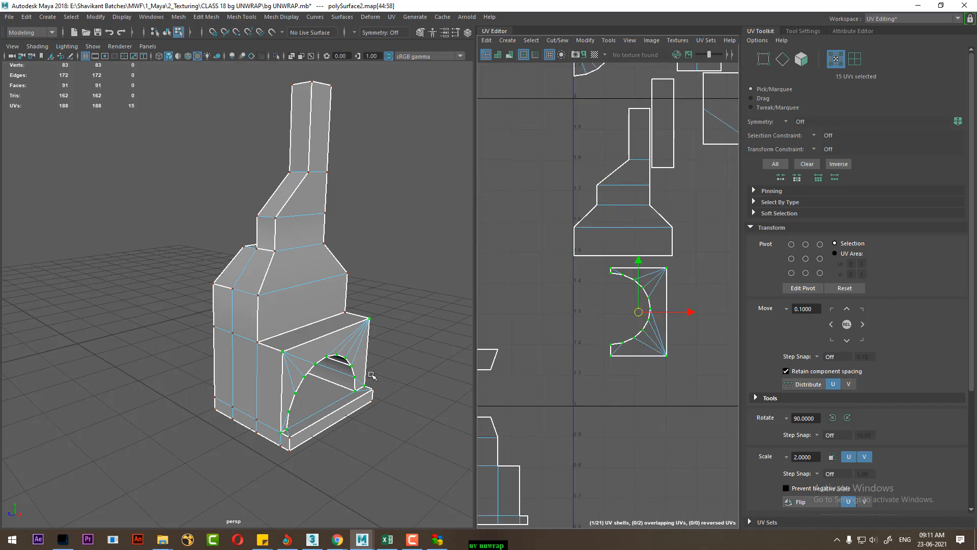
{"action": "left_click_drag", "start_coordinate": [371, 376], "coordinate": [316, 359], "text": "alt"}
{"action": "right_click_drag", "start_coordinate": [551, 372], "coordinate": [575, 266], "text": "alt"}
{"action": "middle_click_drag", "start_coordinate": [614, 309], "coordinate": [589, 279], "text": "alt"}
{"action": "left_click_drag", "start_coordinate": [594, 299], "coordinate": [590, 370]}
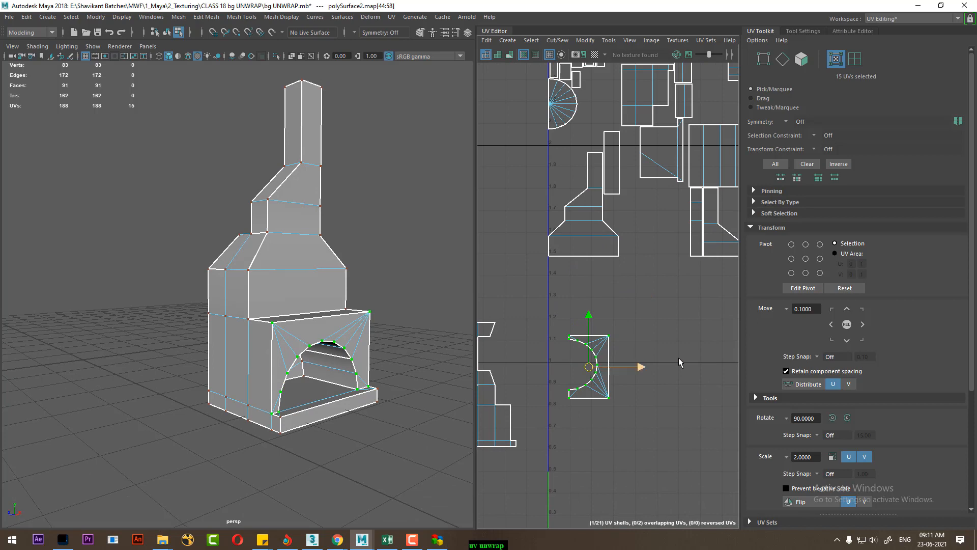
- Rotate the arched front's UV shell clockwise three times in 90-degree steps so that its opening faces down
{"action": "left_click", "coordinate": [847, 418]}
{"action": "left_click", "coordinate": [848, 418]}
{"action": "left_click", "coordinate": [848, 418]}
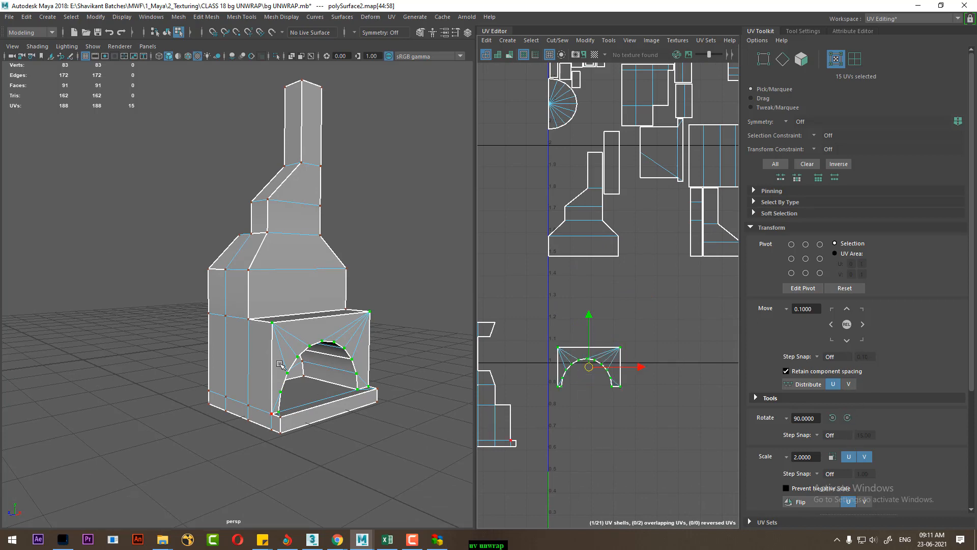
- Return the chimney to object mode and assign the existing checker material to it
{"action": "right_click_drag", "start_coordinate": [244, 246], "coordinate": [331, 505]}
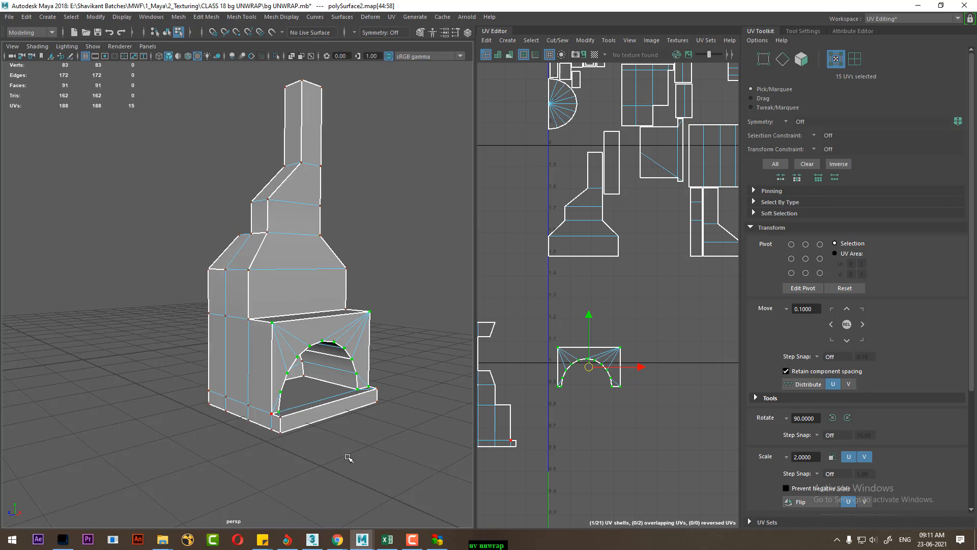
{"action": "scroll", "coordinate": [287, 336], "scroll_direction": "up", "scroll_amount": 1}
{"action": "right_click_drag", "start_coordinate": [253, 246], "coordinate": [344, 516]}
{"action": "scroll", "coordinate": [323, 426], "scroll_direction": "up", "scroll_amount": 2}
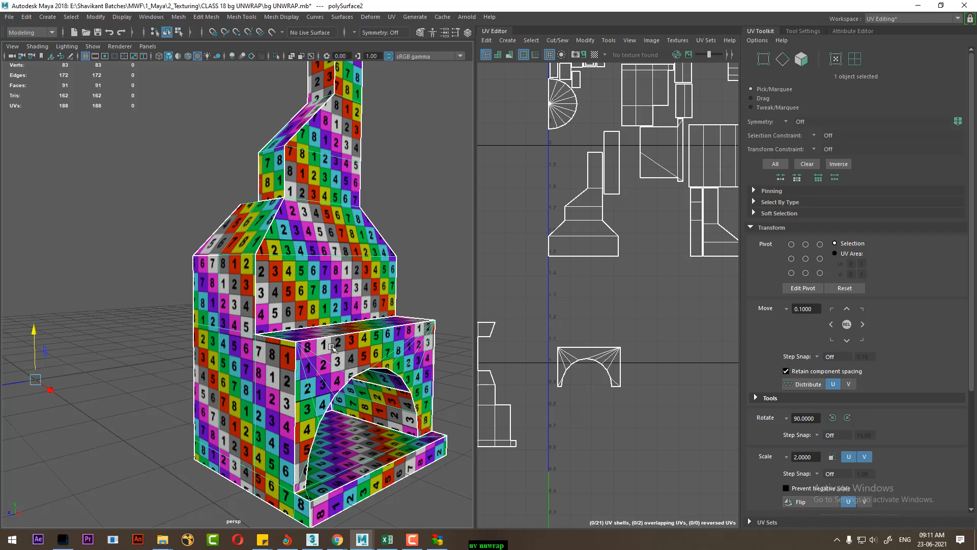
{"action": "middle_click_drag", "start_coordinate": [642, 345], "coordinate": [645, 348], "text": "alt"}
{"action": "left_click_drag", "start_coordinate": [290, 352], "coordinate": [316, 396], "text": "alt"}
- Move and sew the fireplace's ledge shell onto the arched front's upper edge, and the chimney's front wall shell onto the ledge
{"action": "right_click_drag", "start_coordinate": [604, 262], "coordinate": [603, 224]}
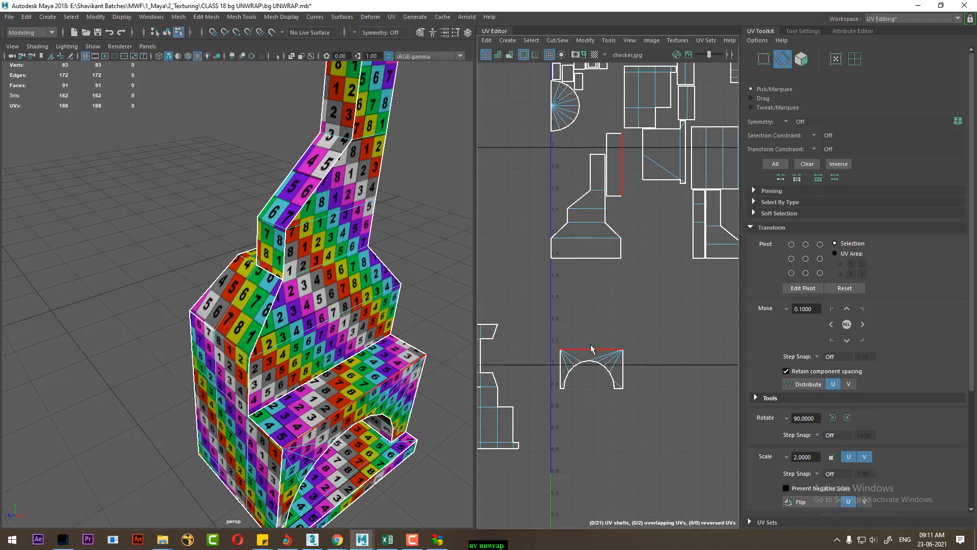
{"action": "left_click", "coordinate": [591, 349]}
{"action": "right_click_drag", "start_coordinate": [646, 374], "coordinate": [628, 298], "text": "shift"}
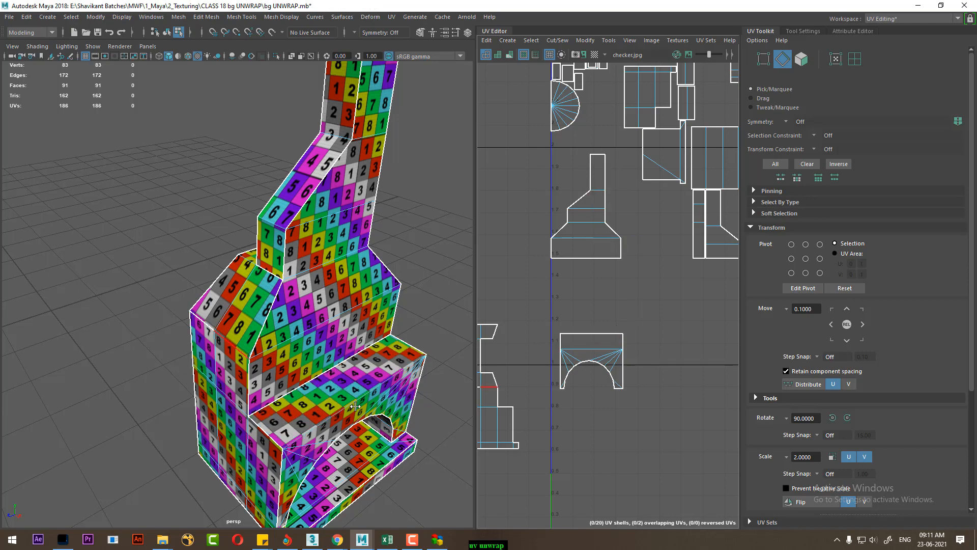
{"action": "left_click_drag", "start_coordinate": [355, 407], "coordinate": [296, 358], "text": "alt"}
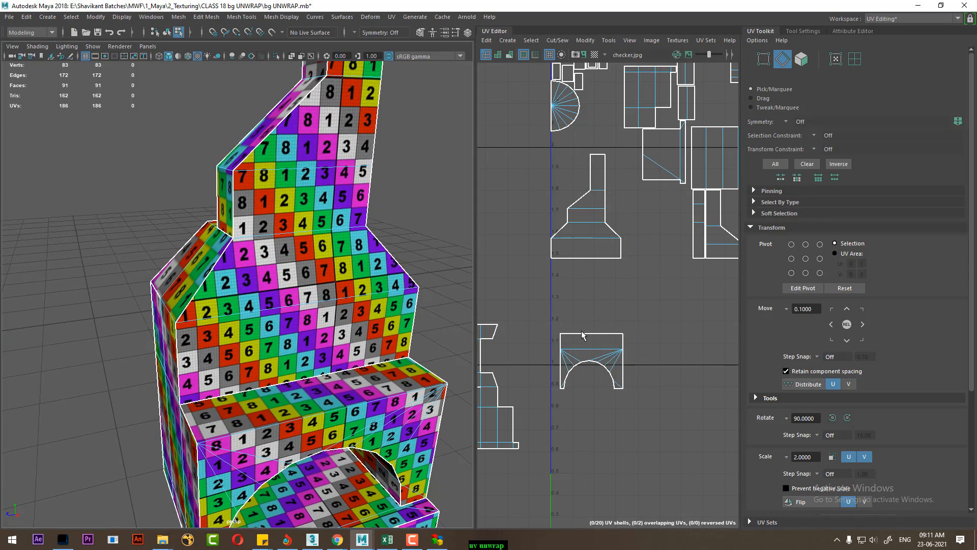
{"action": "left_click", "coordinate": [582, 334]}
{"action": "right_click_drag", "start_coordinate": [605, 356], "coordinate": [586, 281], "text": "shift"}
{"action": "scroll", "coordinate": [625, 314], "scroll_direction": "down", "scroll_amount": 2}
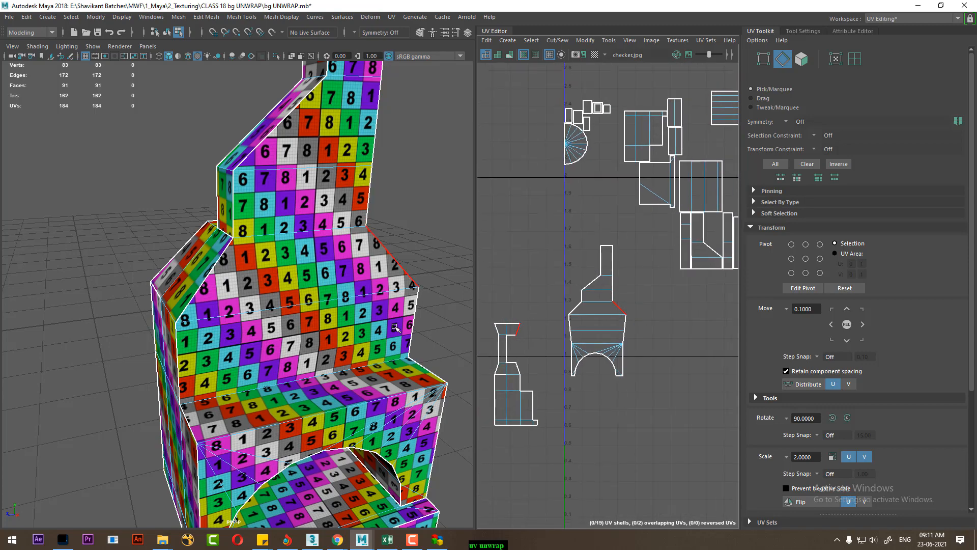
{"action": "middle_click_drag", "start_coordinate": [668, 279], "coordinate": [668, 299], "text": "alt"}
{"action": "middle_click_drag", "start_coordinate": [341, 279], "coordinate": [345, 402], "text": "alt"}
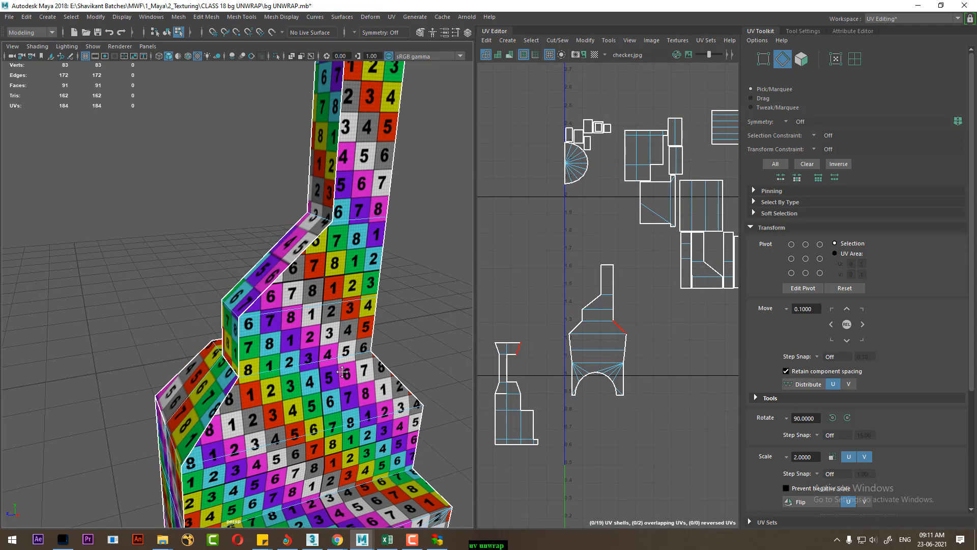
{"action": "scroll", "coordinate": [346, 266], "scroll_direction": "down", "scroll_amount": 4}
{"action": "left_click_drag", "start_coordinate": [301, 384], "coordinate": [334, 383], "text": "alt"}
{"action": "scroll", "coordinate": [508, 347], "scroll_direction": "up", "scroll_amount": 1}
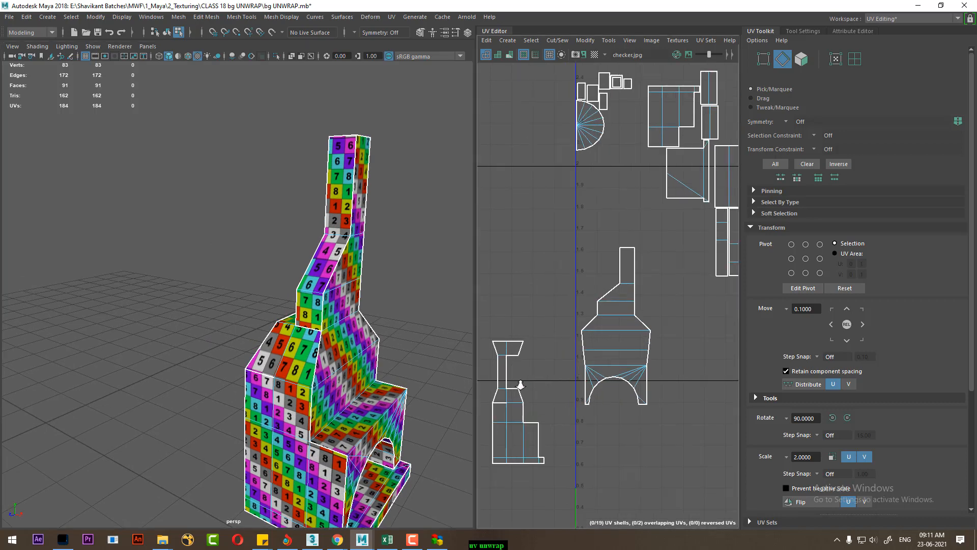
- Move and sew the fireplace's other side wall shell onto the free sloped-shoulder edge above the narrow chimney strip
{"action": "right_click_drag", "start_coordinate": [342, 249], "coordinate": [340, 280]}
{"action": "double_click", "coordinate": [312, 357]}
{"action": "left_click", "coordinate": [297, 358]}
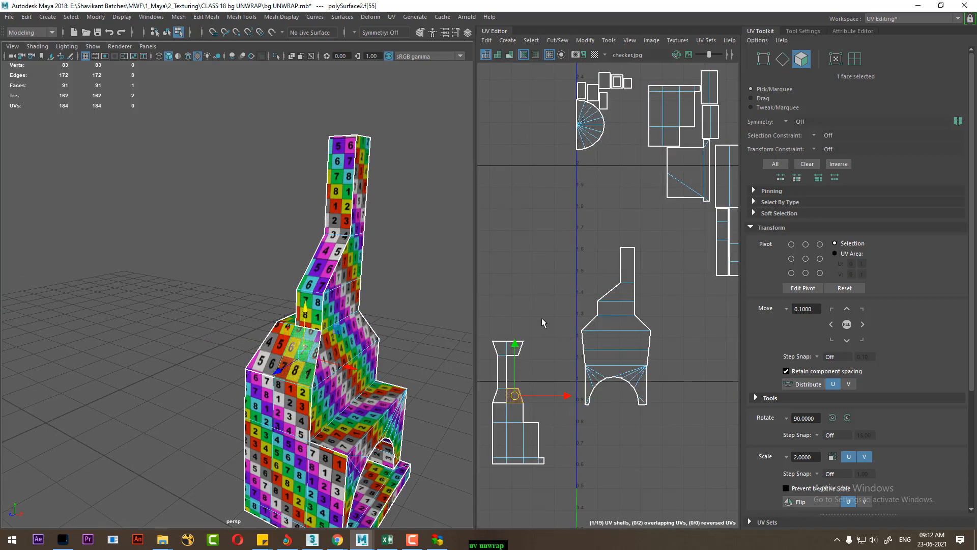
{"action": "left_click_drag", "start_coordinate": [541, 320], "coordinate": [473, 377]}
{"action": "left_click_drag", "start_coordinate": [408, 340], "coordinate": [225, 364], "text": "alt"}
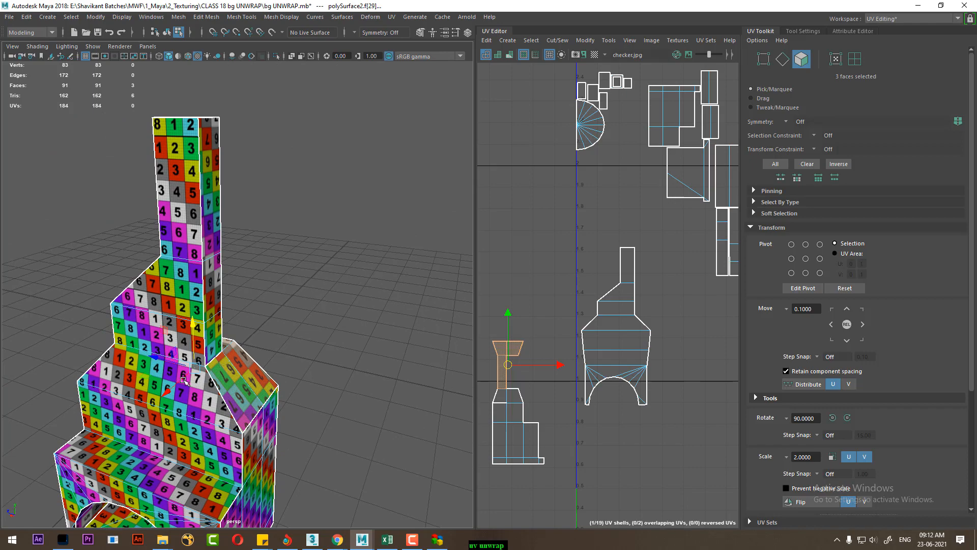
{"action": "left_click_drag", "start_coordinate": [267, 423], "coordinate": [473, 389], "text": "alt"}
{"action": "right_click_drag", "start_coordinate": [530, 332], "coordinate": [530, 303]}
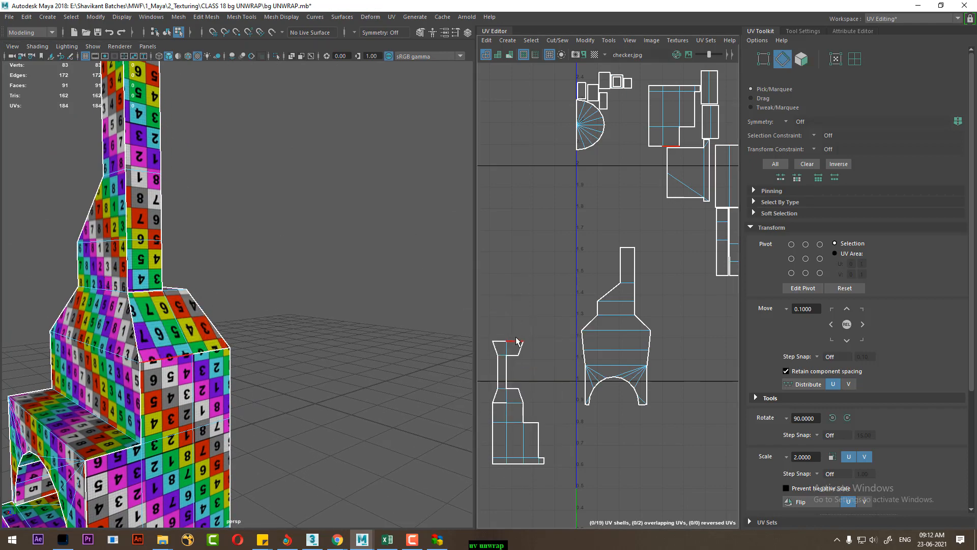
{"action": "left_click", "coordinate": [516, 341]}
{"action": "right_click_drag", "start_coordinate": [539, 392], "coordinate": [512, 294], "text": "shift"}
- Examine the checker pattern's direction on the fireplace's two side walls and its back from several angles
{"action": "middle_click_drag", "start_coordinate": [231, 407], "coordinate": [252, 313], "text": "alt"}
{"action": "left_click_drag", "start_coordinate": [257, 370], "coordinate": [131, 397], "text": "alt"}
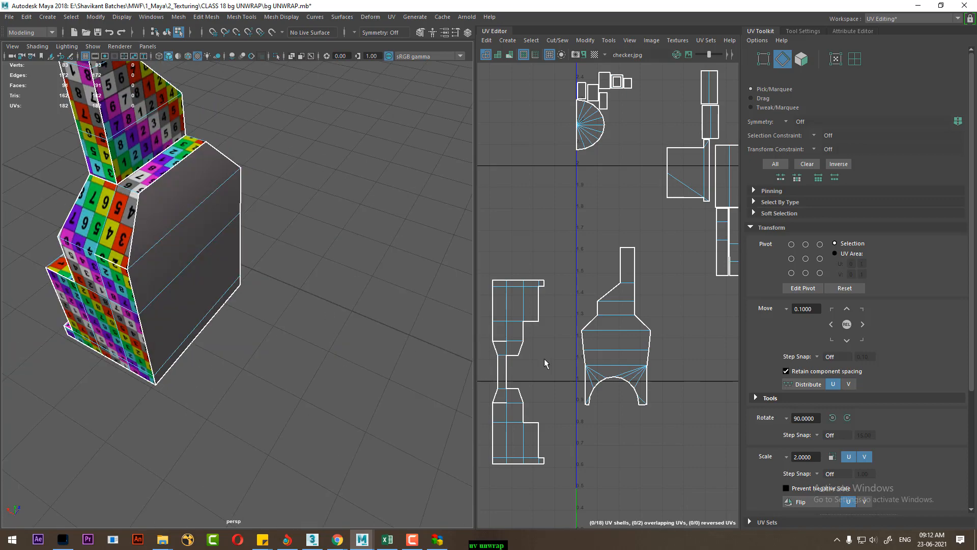
{"action": "middle_click_drag", "start_coordinate": [544, 358], "coordinate": [684, 275], "text": "alt"}
{"action": "left_click_drag", "start_coordinate": [252, 320], "coordinate": [408, 316], "text": "alt"}
{"action": "left_click_drag", "start_coordinate": [214, 347], "coordinate": [312, 354], "text": "alt"}
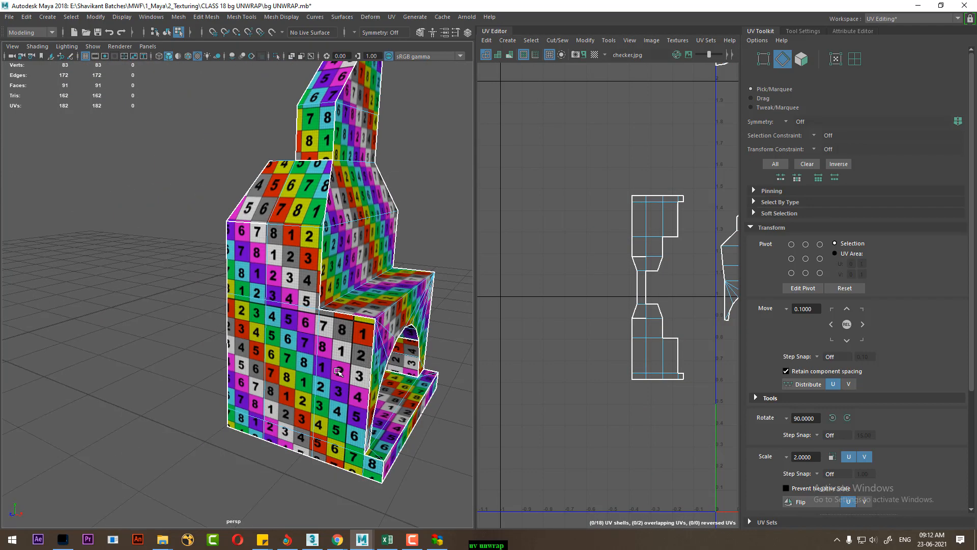
{"action": "left_click_drag", "start_coordinate": [375, 277], "coordinate": [333, 276], "text": "alt"}
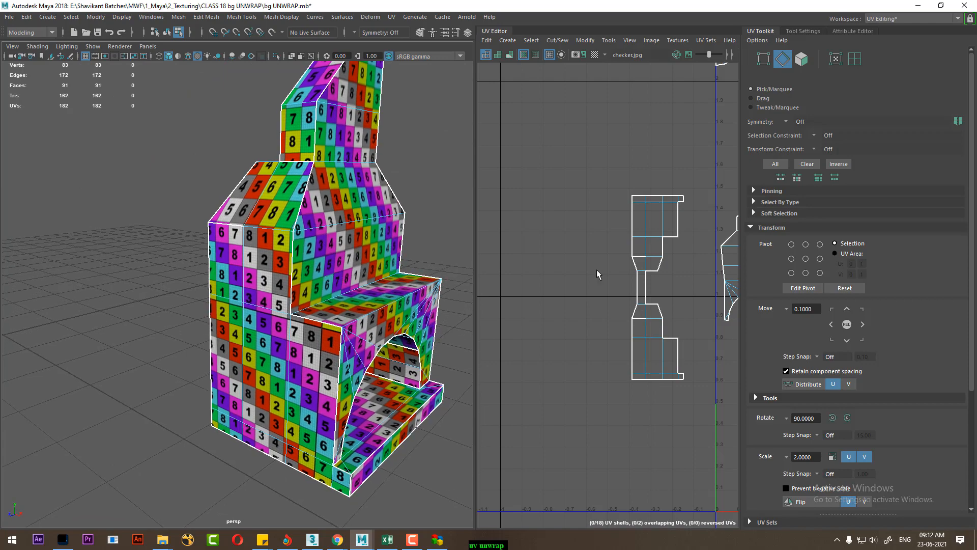
{"action": "left_click_drag", "start_coordinate": [270, 288], "coordinate": [222, 326], "text": "alt"}
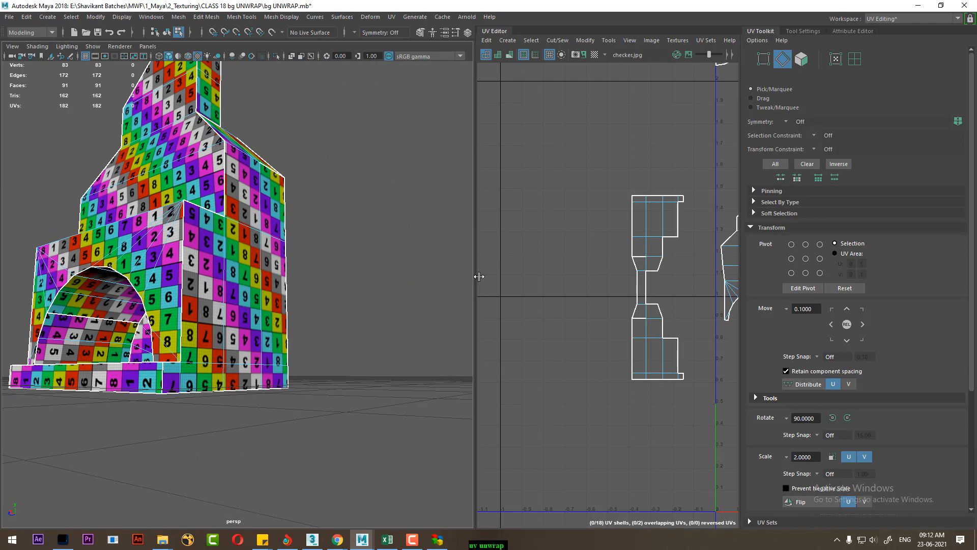
{"action": "left_click_drag", "start_coordinate": [199, 396], "coordinate": [219, 172], "text": "alt"}
- Cut the joined side shell where the narrow chimney strip meets the upper sloped shoulder, and select the whole separated side wall shell
{"action": "scroll", "coordinate": [634, 261], "scroll_direction": "up", "scroll_amount": 2}
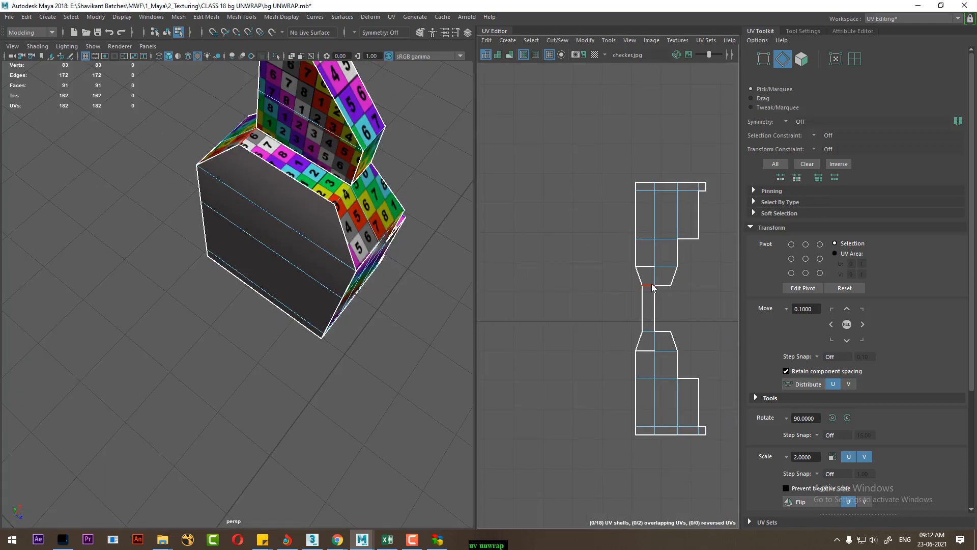
{"action": "left_click", "coordinate": [653, 292]}
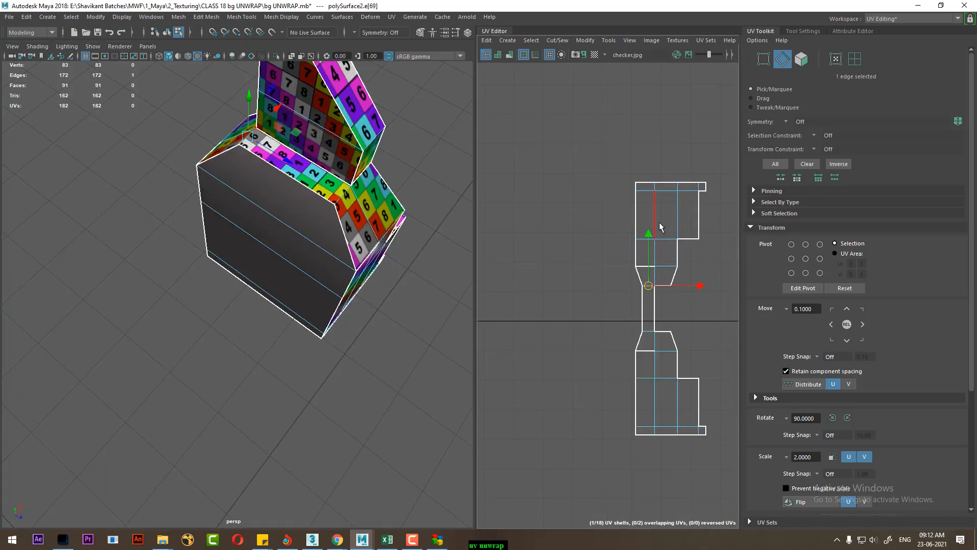
{"action": "right_click_drag", "start_coordinate": [660, 222], "coordinate": [702, 217], "text": "shift"}
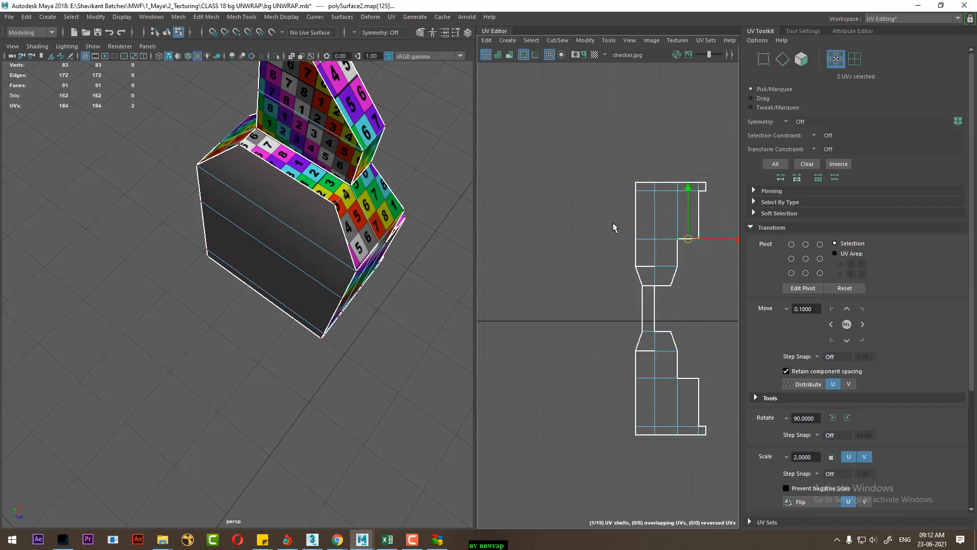
{"action": "right_click_drag", "start_coordinate": [614, 227], "coordinate": [655, 219], "text": "shift"}
- Rotate the separated side wall shell by 90 degrees twice and place it directly beside the other side wall shell, bases aligned
{"action": "left_click", "coordinate": [834, 419]}
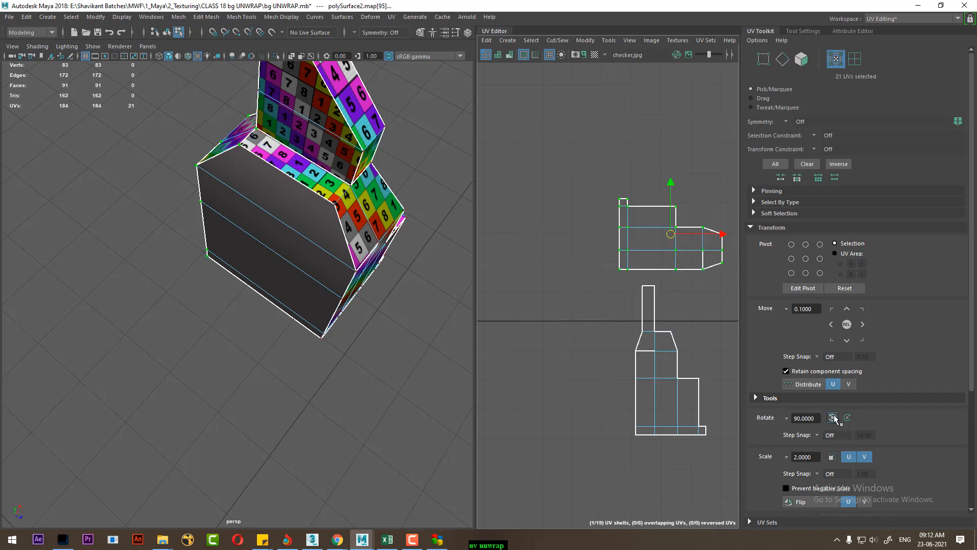
{"action": "left_click", "coordinate": [834, 419]}
{"action": "mouse_move", "coordinate": [387, 257]}
{"action": "left_mouse_down", "text": "alt"}
{"action": "mouse_move", "coordinate": [380, 266]}
{"action": "mouse_move", "coordinate": [406, 251]}
{"action": "mouse_move", "coordinate": [395, 257]}
{"action": "left_mouse_up", "text": "alt"}
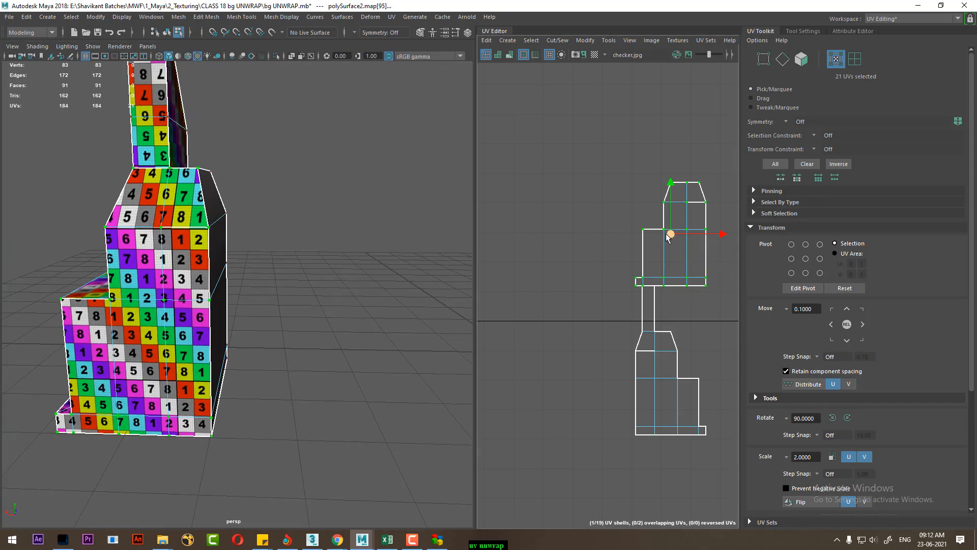
{"action": "left_click_drag", "start_coordinate": [659, 239], "coordinate": [597, 391]}
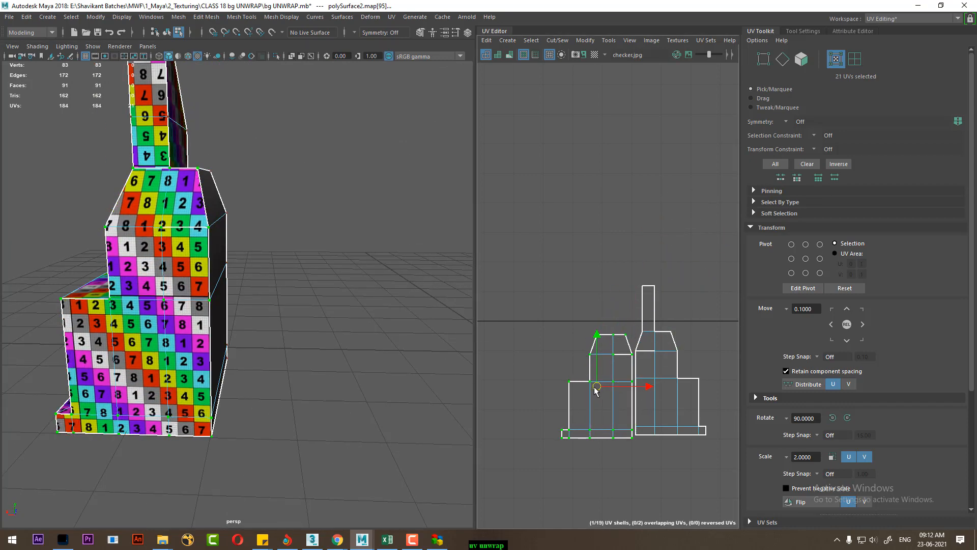
{"action": "scroll", "coordinate": [642, 416], "scroll_direction": "down", "scroll_amount": 2}
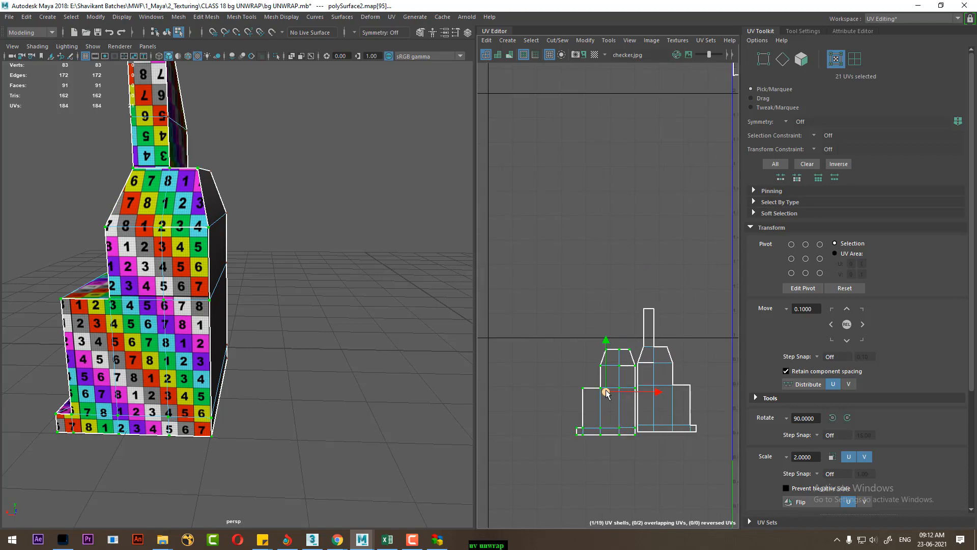
{"action": "left_click_drag", "start_coordinate": [606, 394], "coordinate": [606, 391]}
- Examine the fireplace's front, arch and base on the model and compare them with the remaining UV shells
{"action": "scroll", "coordinate": [656, 411], "scroll_direction": "down", "scroll_amount": 2}
{"action": "middle_click_drag", "start_coordinate": [656, 412], "coordinate": [602, 399], "text": "alt"}
{"action": "left_click_drag", "start_coordinate": [155, 375], "coordinate": [273, 323], "text": "alt"}
{"action": "middle_click_drag", "start_coordinate": [272, 306], "coordinate": [225, 456], "text": "alt"}
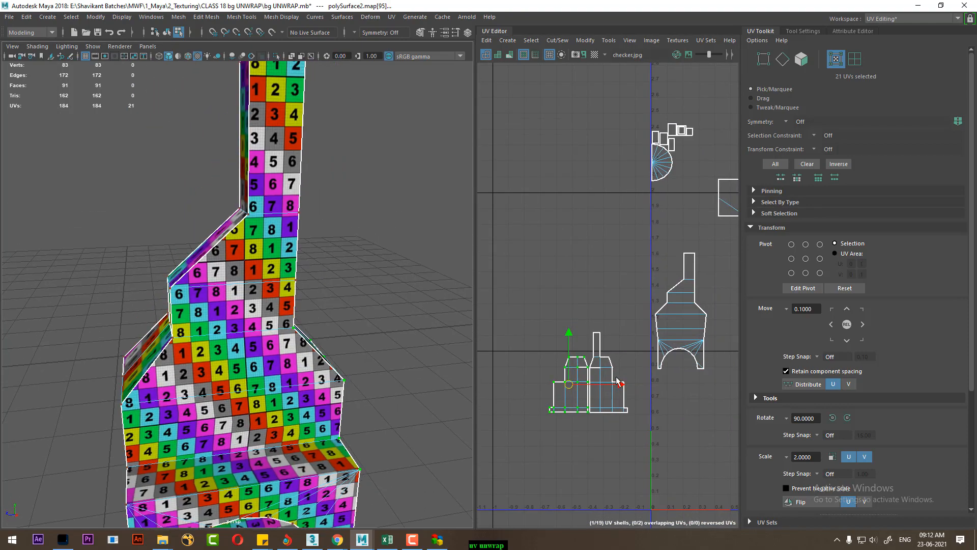
{"action": "middle_click_drag", "start_coordinate": [714, 358], "coordinate": [590, 362], "text": "alt"}
{"action": "scroll", "coordinate": [590, 360], "scroll_direction": "up", "scroll_amount": 1}
{"action": "middle_click_drag", "start_coordinate": [316, 381], "coordinate": [352, 186], "text": "alt"}
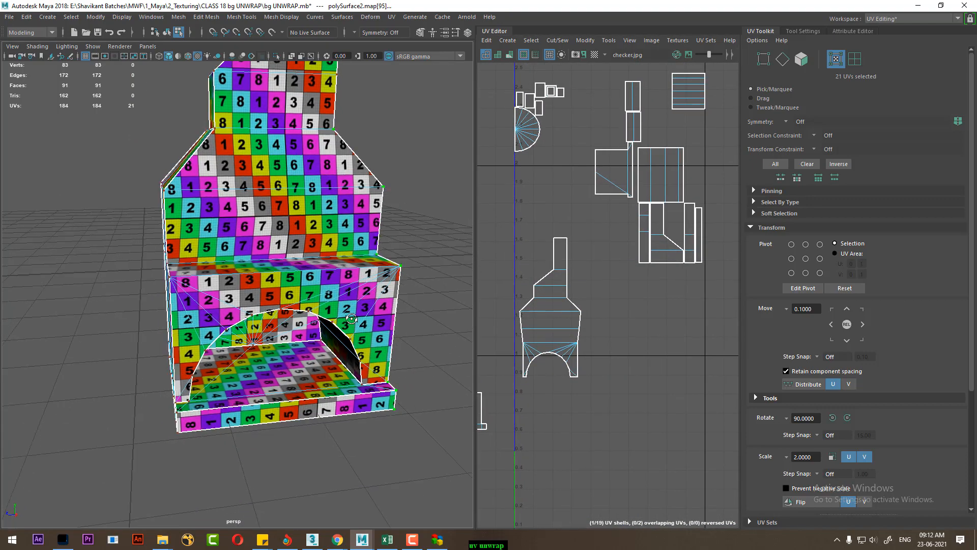
{"action": "left_click_drag", "start_coordinate": [351, 186], "coordinate": [342, 181], "text": "alt"}
{"action": "left_click_drag", "start_coordinate": [262, 384], "coordinate": [388, 406], "text": "alt"}
- Move and sew the fireplace base's front strip shell onto the base slab's shell along the slab's front edge
{"action": "right_click_drag", "start_coordinate": [356, 345], "coordinate": [350, 210]}
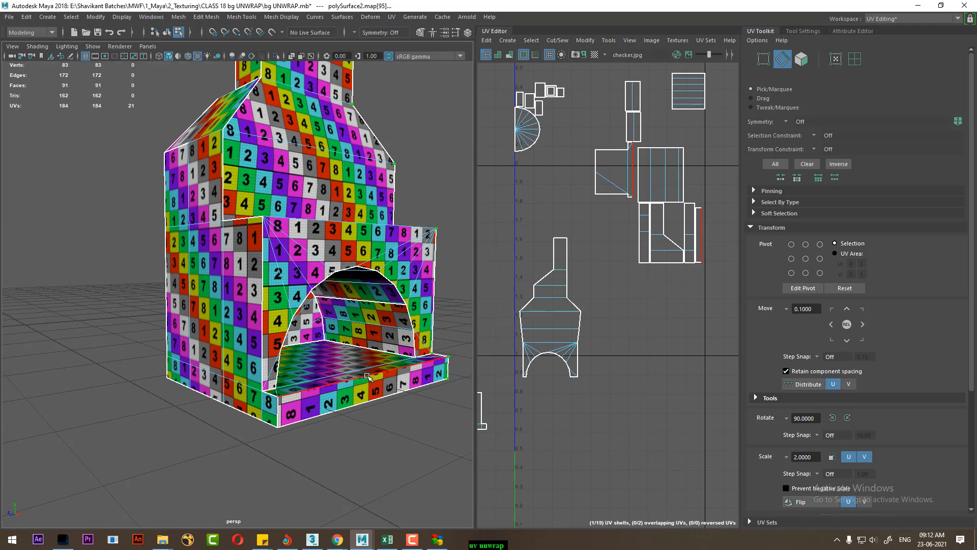
{"action": "left_click", "coordinate": [365, 375]}
{"action": "middle_click_drag", "start_coordinate": [704, 273], "coordinate": [679, 296], "text": "alt"}
{"action": "right_click_drag", "start_coordinate": [679, 296], "coordinate": [602, 339], "text": "shift"}
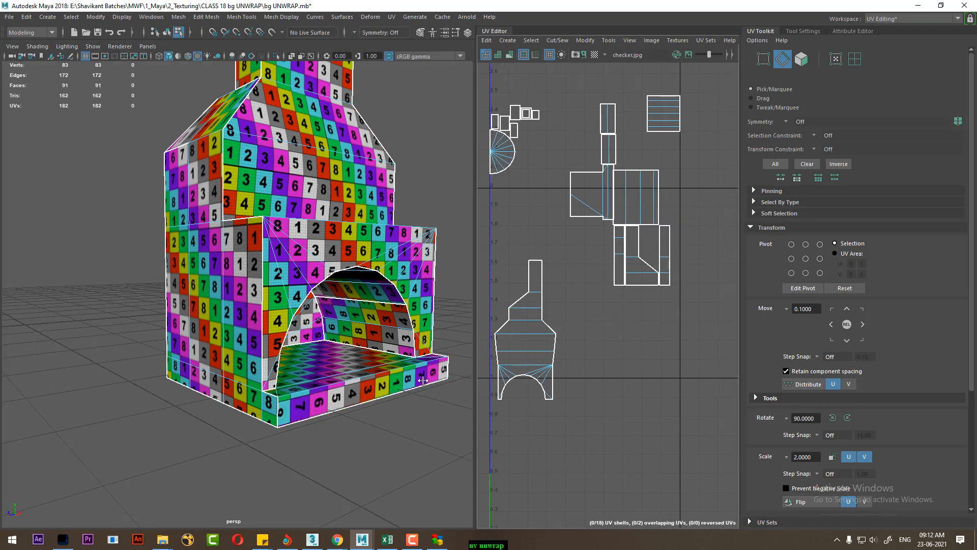
- Select the whole UV shell of the fireplace's base slab, including its front strip
{"action": "right_click_drag", "start_coordinate": [342, 350], "coordinate": [342, 271]}
{"action": "left_click", "coordinate": [348, 389]}
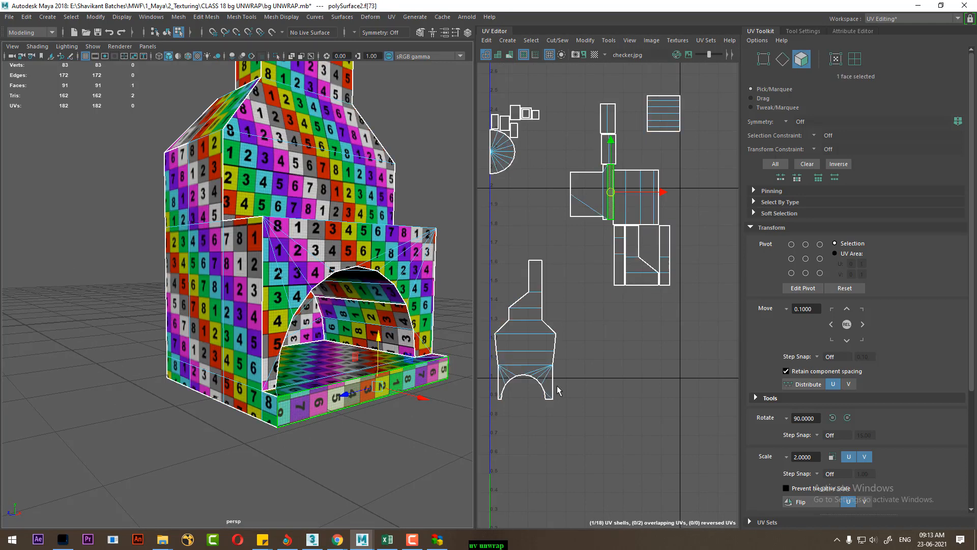
{"action": "middle_click_drag", "start_coordinate": [661, 305], "coordinate": [673, 363], "text": "alt"}
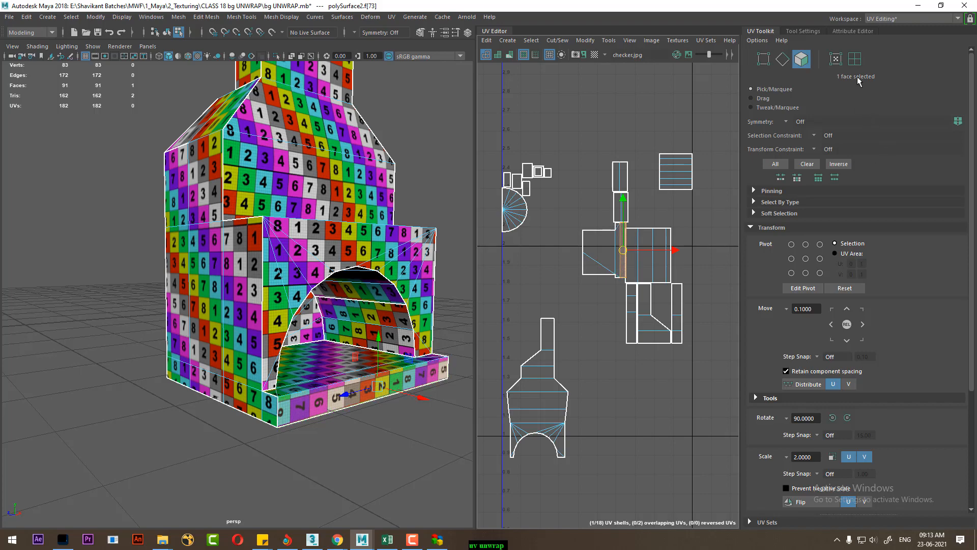
{"action": "left_click", "coordinate": [855, 59]}
{"action": "left_click", "coordinate": [620, 261]}
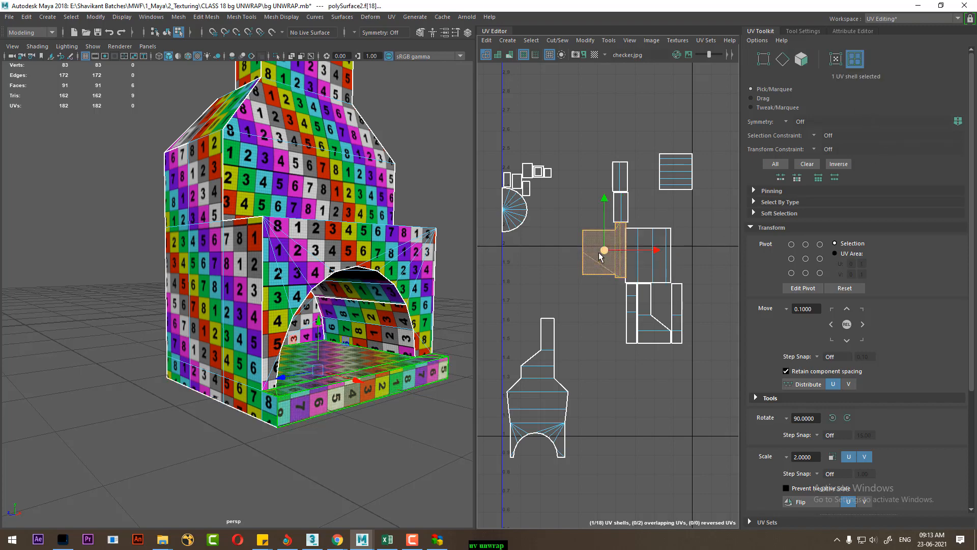
- Move the floor UV shell clear of its neighbours and delete the UVs of the fireplace's underside shell
{"action": "left_click_drag", "start_coordinate": [599, 253], "coordinate": [629, 443]}
{"action": "left_click_drag", "start_coordinate": [382, 423], "coordinate": [344, 385], "text": "alt"}
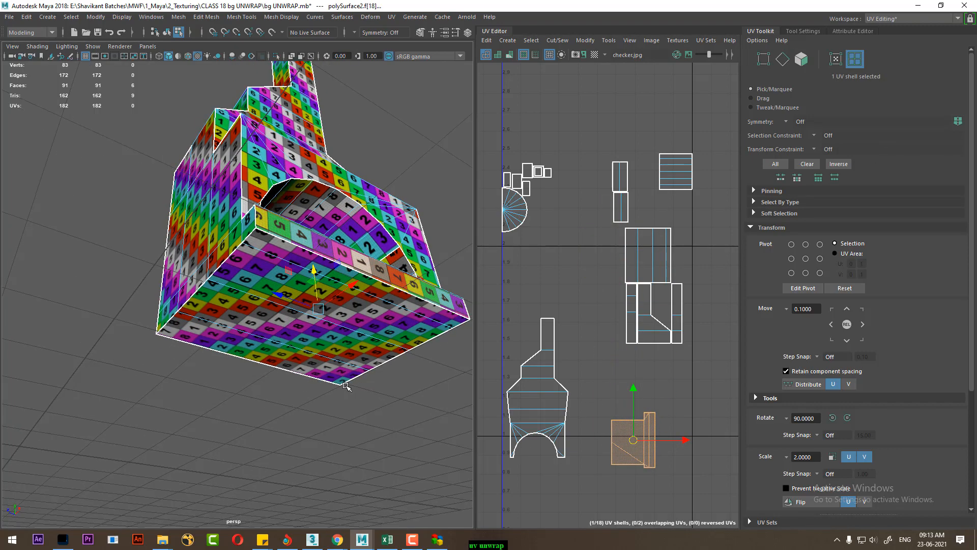
{"action": "right_click_drag", "start_coordinate": [332, 249], "coordinate": [337, 283]}
{"action": "left_click", "coordinate": [281, 315]}
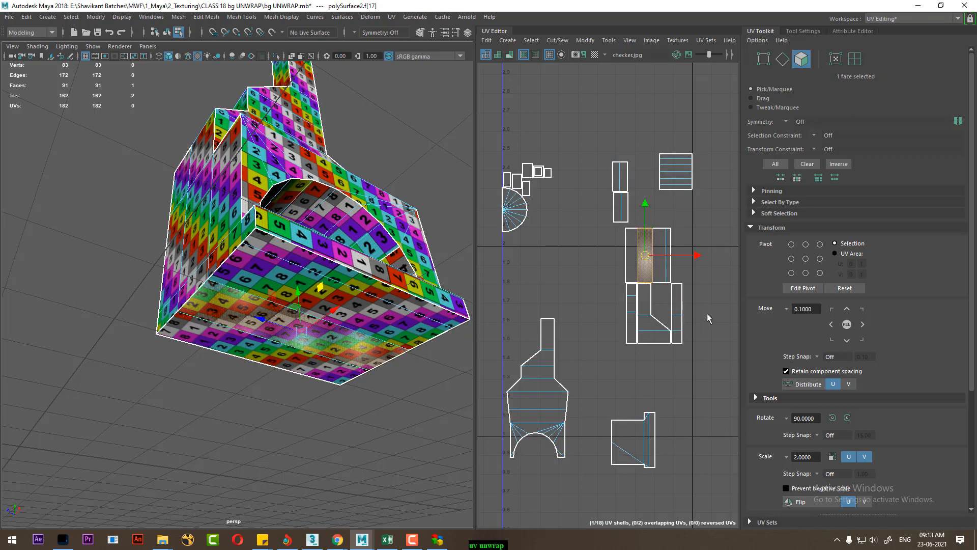
{"action": "right_click_drag", "start_coordinate": [662, 257], "coordinate": [693, 255]}
{"action": "left_click_drag", "start_coordinate": [679, 218], "coordinate": [647, 235]}
{"action": "right_click_drag", "start_coordinate": [628, 247], "coordinate": [779, 270]}
{"action": "right_click_drag", "start_coordinate": [688, 215], "coordinate": [691, 353]}
- Select the sloped face in the L-shaped UV shell and examine where it sits on the chimney
{"action": "left_click_drag", "start_coordinate": [346, 333], "coordinate": [214, 382], "text": "alt"}
{"action": "right_click_drag", "start_coordinate": [219, 364], "coordinate": [248, 356], "text": "alt"}
{"action": "left_click_drag", "start_coordinate": [248, 357], "coordinate": [212, 340], "text": "alt"}
{"action": "right_click_drag", "start_coordinate": [639, 368], "coordinate": [644, 317], "text": "alt"}
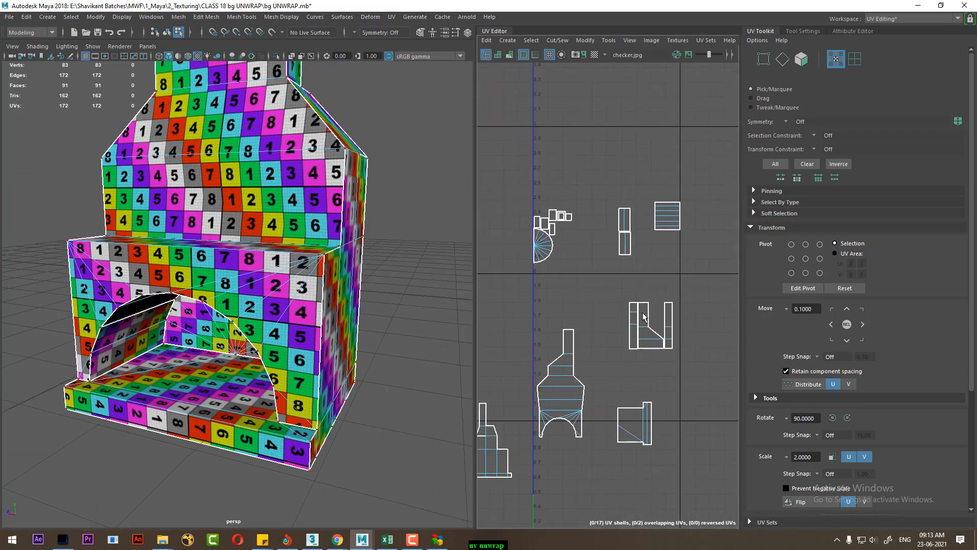
{"action": "right_click_drag", "start_coordinate": [660, 271], "coordinate": [662, 306]}
{"action": "left_click", "coordinate": [650, 331]}
{"action": "left_click_drag", "start_coordinate": [265, 346], "coordinate": [469, 369], "text": "alt"}
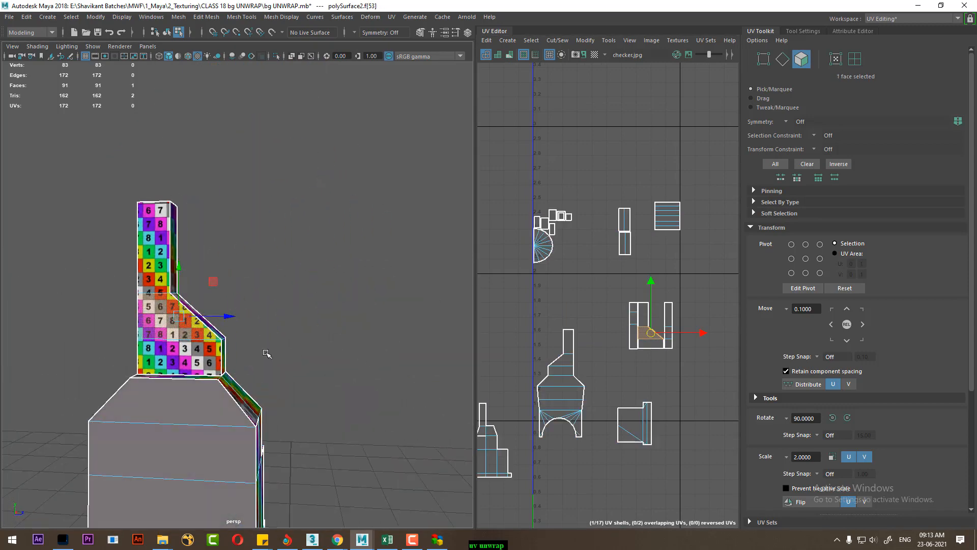
{"action": "right_click_drag", "start_coordinate": [266, 353], "coordinate": [258, 372], "text": "alt"}
{"action": "key", "text": "4"}
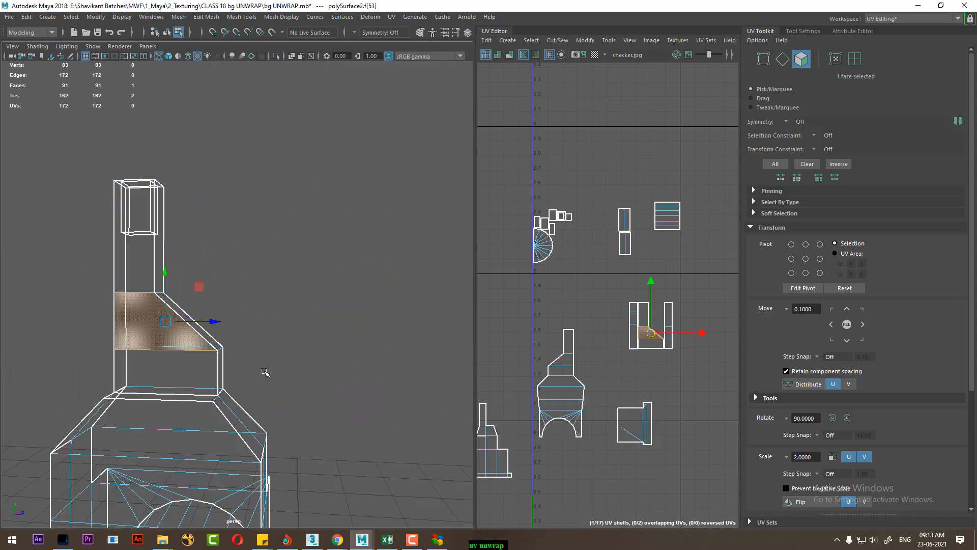
{"action": "key", "text": "5"}
{"action": "left_click_drag", "start_coordinate": [266, 372], "coordinate": [204, 335], "text": "alt"}
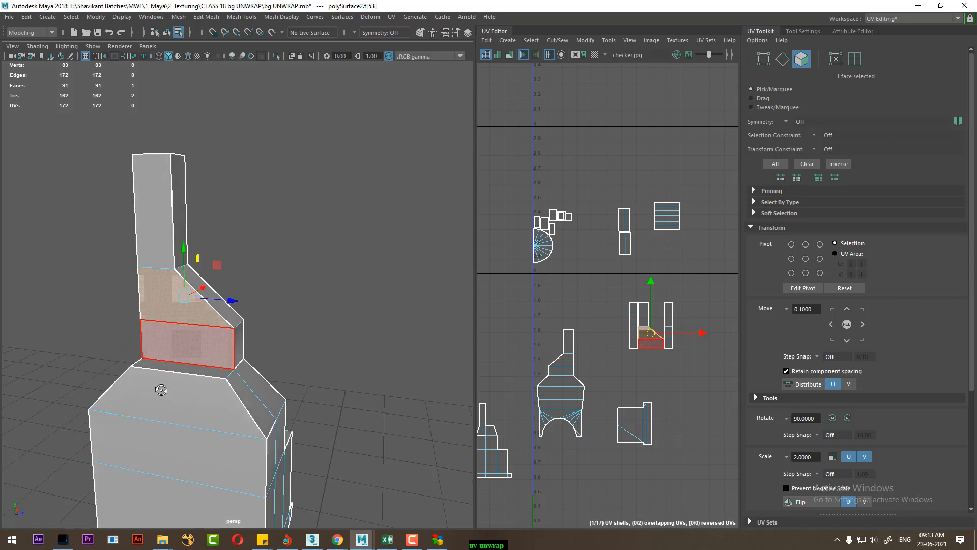
- Select all the faces on the back of the chimney and fireplace, from the chimney top to the base
{"action": "left_click", "coordinate": [204, 335], "text": "shift"}
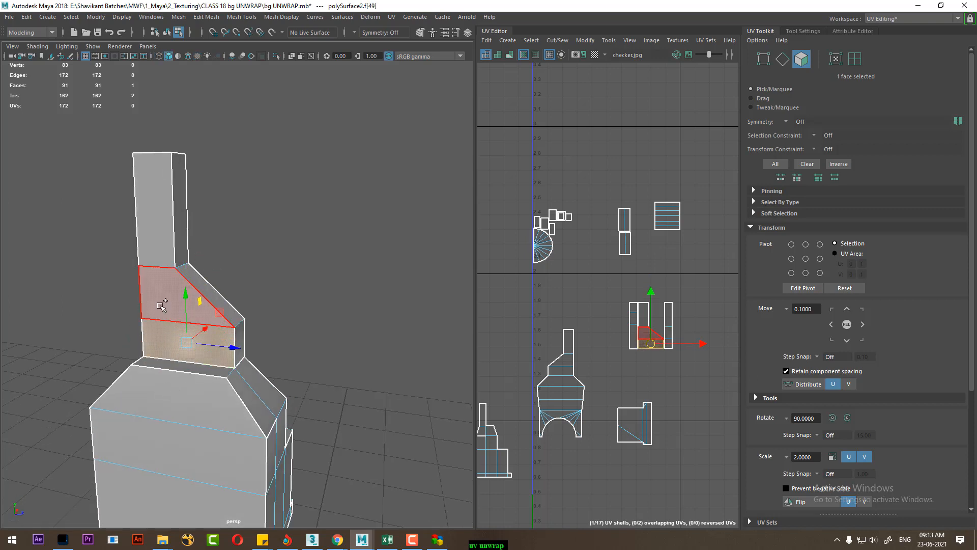
{"action": "left_click", "coordinate": [151, 234], "text": "shift"}
{"action": "scroll", "coordinate": [653, 310], "scroll_direction": "up", "scroll_amount": 2}
{"action": "right_click", "coordinate": [674, 280], "text": "shift"}
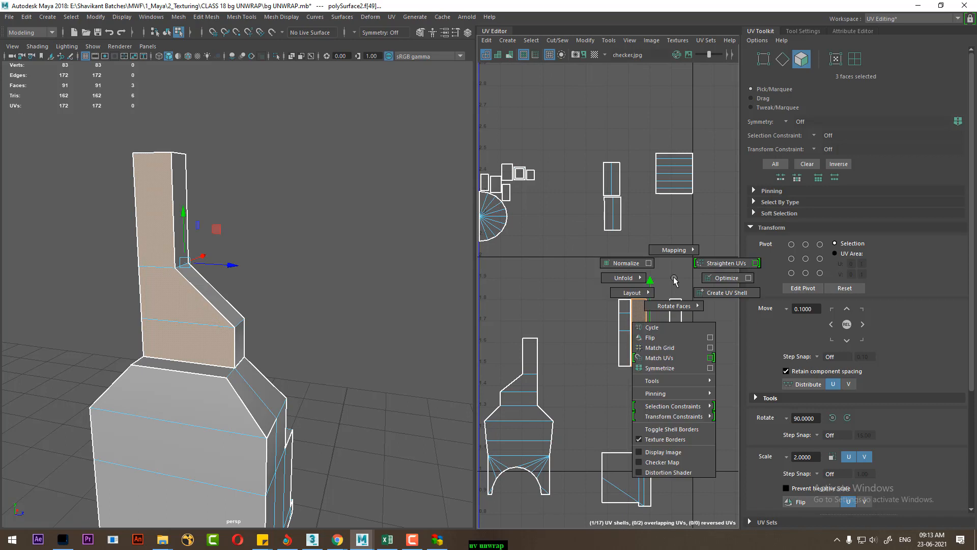
{"action": "left_click", "coordinate": [167, 367], "text": "shift"}
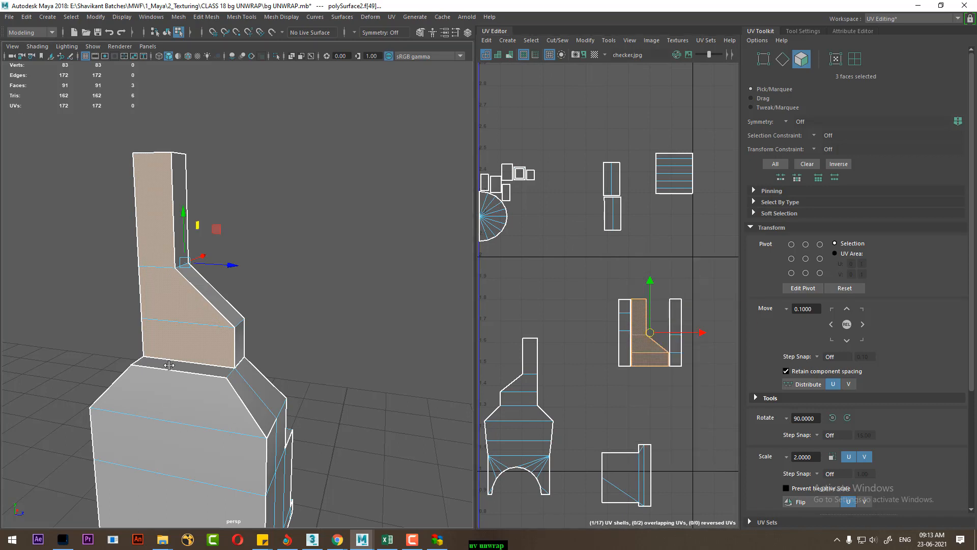
{"action": "left_click", "coordinate": [202, 395], "text": "shift"}
{"action": "middle_click_drag", "start_coordinate": [203, 394], "coordinate": [256, 301], "text": "alt"}
{"action": "left_click", "coordinate": [229, 348], "text": "shift"}
{"action": "left_click", "coordinate": [214, 428], "text": "shift"}
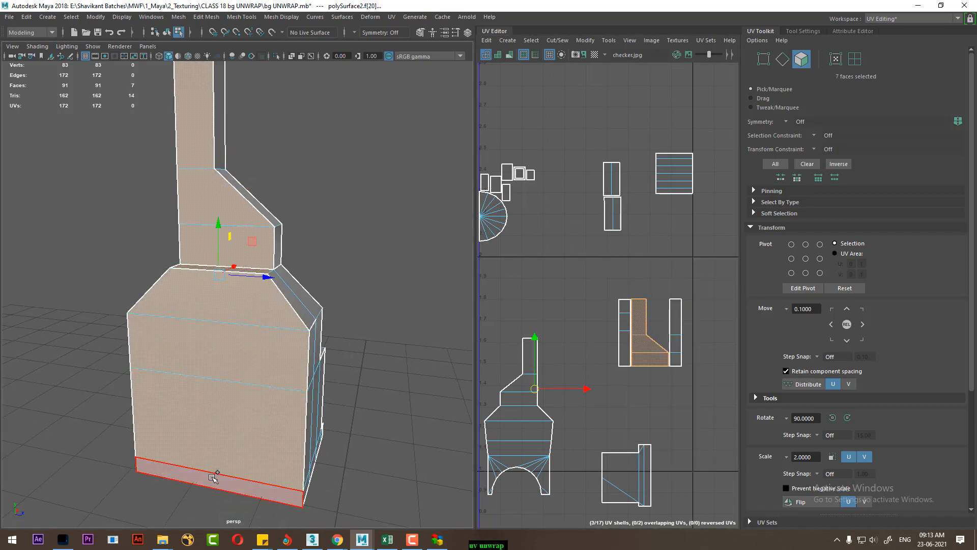
{"action": "left_click", "coordinate": [213, 477], "text": "shift"}
- Select the UVs of the L-shaped chimney back shell and delete them
{"action": "scroll", "coordinate": [621, 313], "scroll_direction": "down", "scroll_amount": 2}
{"action": "middle_click_drag", "start_coordinate": [621, 312], "coordinate": [701, 252], "text": "alt"}
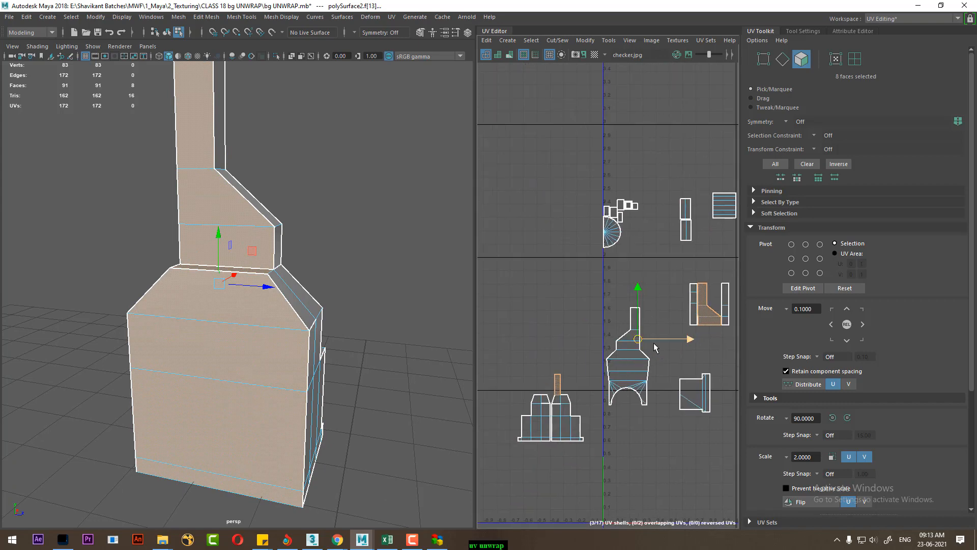
{"action": "middle_click_drag", "start_coordinate": [655, 348], "coordinate": [602, 360], "text": "alt"}
{"action": "scroll", "coordinate": [638, 340], "scroll_direction": "up", "scroll_amount": 4}
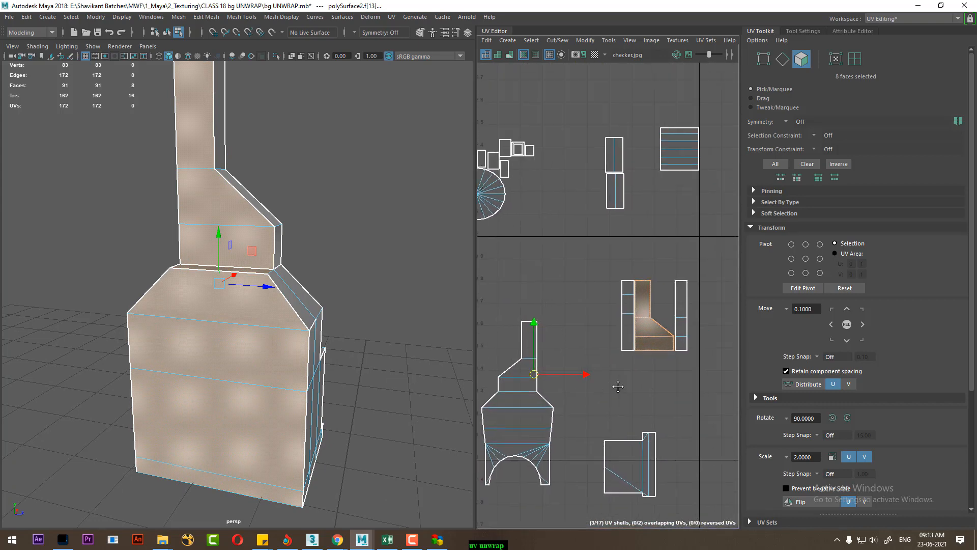
{"action": "scroll", "coordinate": [634, 362], "scroll_direction": "up", "scroll_amount": 3}
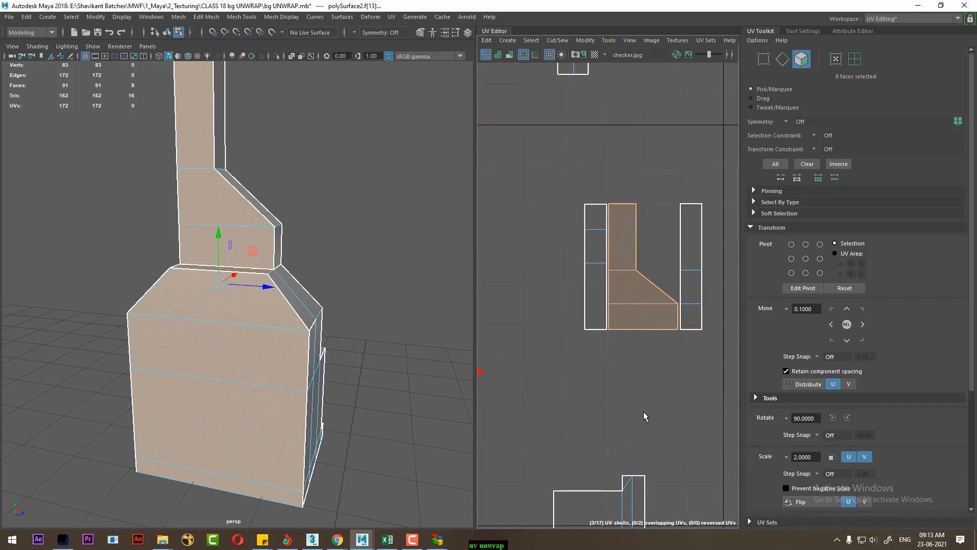
{"action": "left_click", "coordinate": [659, 356]}
{"action": "left_click", "coordinate": [628, 261]}
{"action": "right_click_drag", "start_coordinate": [622, 256], "coordinate": [678, 258]}
{"action": "double_click", "coordinate": [638, 269]}
{"action": "right_click", "coordinate": [635, 249], "text": "shift"}
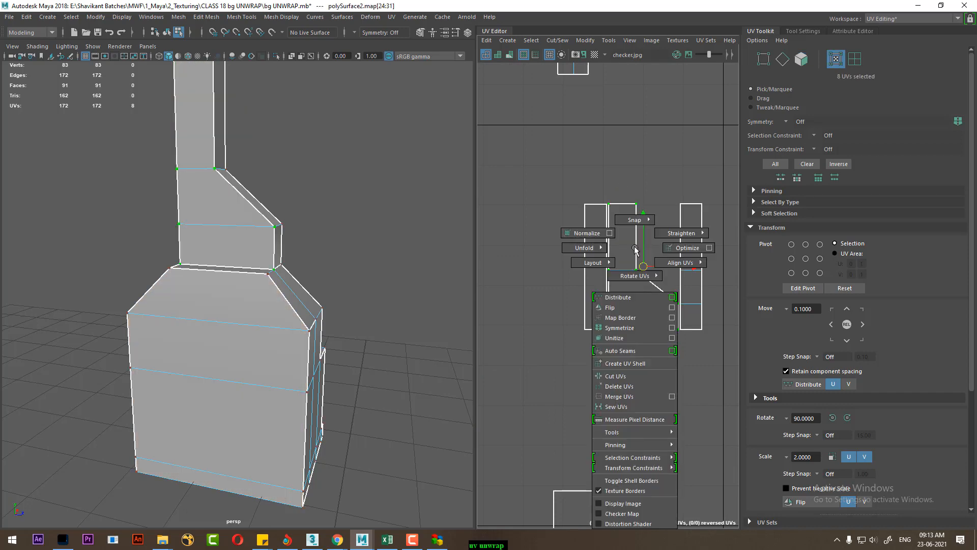
{"action": "right_click_drag", "start_coordinate": [631, 395], "coordinate": [633, 387], "text": "shift"}
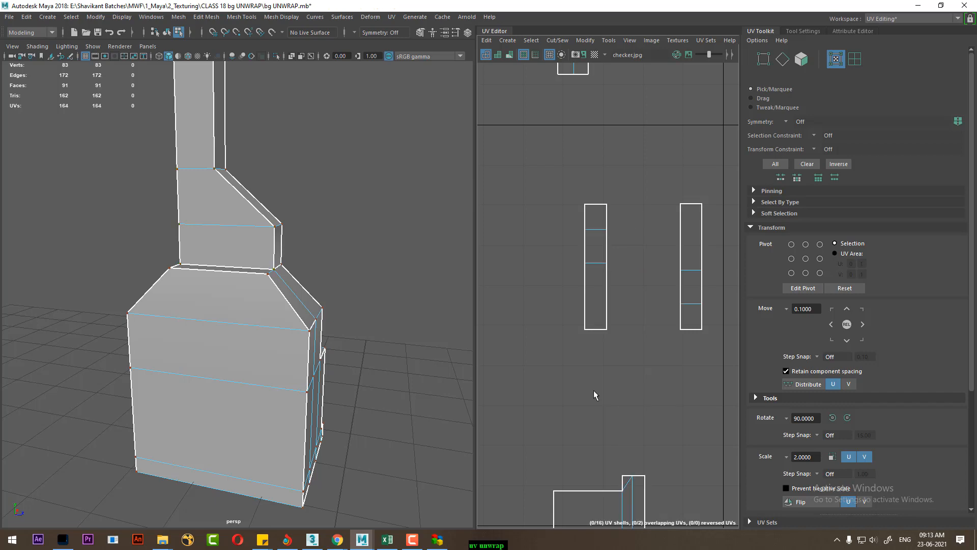
- Cut the UV edge joining the narrow upright strip to the top of the stepped shell
{"action": "scroll", "coordinate": [557, 267], "scroll_direction": "down", "scroll_amount": 3}
{"action": "middle_click_drag", "start_coordinate": [556, 266], "coordinate": [643, 267], "text": "alt"}
{"action": "middle_click_drag", "start_coordinate": [485, 112], "coordinate": [725, 282], "text": "alt"}
{"action": "scroll", "coordinate": [583, 312], "scroll_direction": "up", "scroll_amount": 2}
{"action": "right_click_drag", "start_coordinate": [642, 340], "coordinate": [651, 249]}
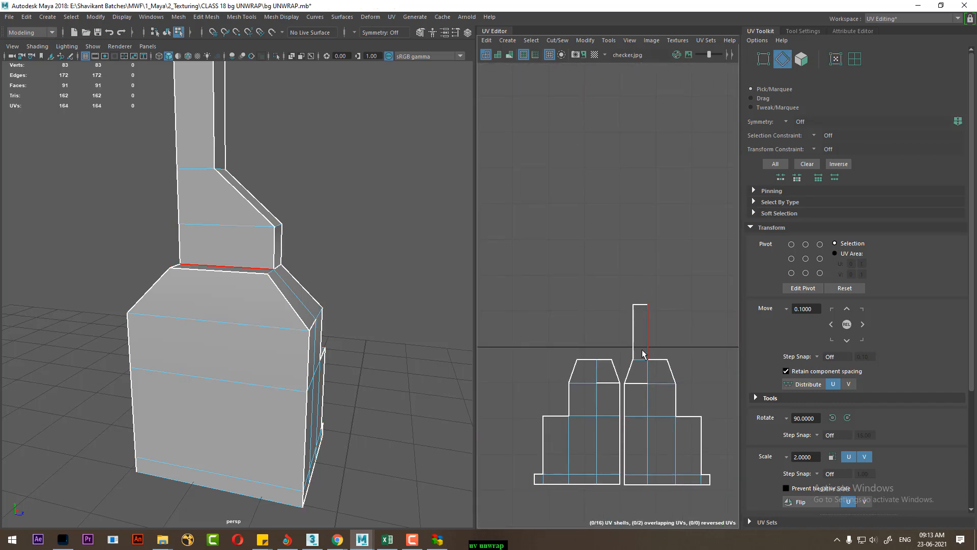
{"action": "right_click", "coordinate": [685, 293], "text": "shift"}
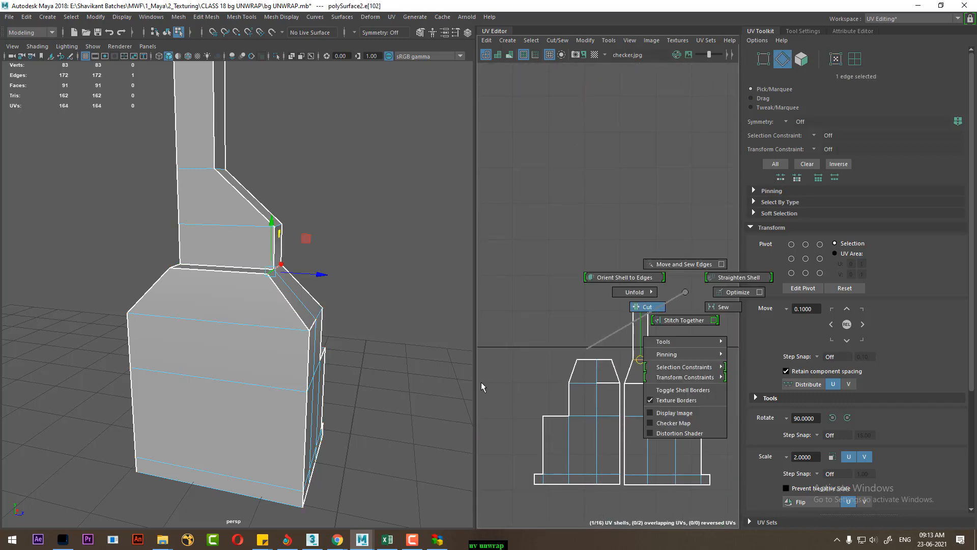
{"action": "right_click_drag", "start_coordinate": [481, 386], "coordinate": [479, 386], "text": "shift"}
- Show the whole house again and examine the back and top of the chimney where it meets the roof
{"action": "left_click_drag", "start_coordinate": [366, 379], "coordinate": [290, 374], "text": "alt"}
{"action": "key", "text": "ctrl+1"}
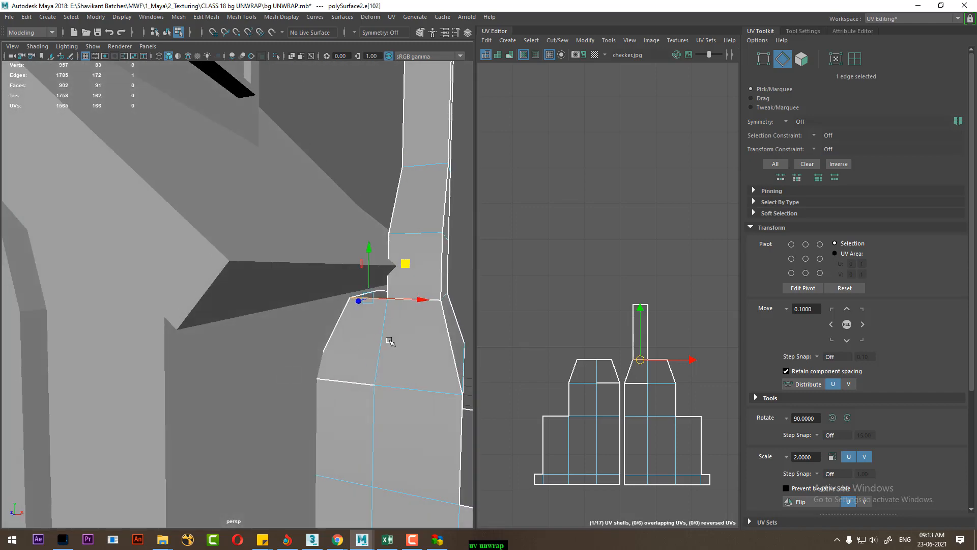
{"action": "right_click_drag", "start_coordinate": [370, 353], "coordinate": [334, 356], "text": "alt"}
{"action": "left_click_drag", "start_coordinate": [334, 355], "coordinate": [297, 375], "text": "alt"}
{"action": "right_click_drag", "start_coordinate": [297, 376], "coordinate": [334, 336], "text": "alt"}
{"action": "left_click_drag", "start_coordinate": [334, 336], "coordinate": [524, 372], "text": "alt"}
{"action": "scroll", "coordinate": [311, 344], "scroll_direction": "up", "scroll_amount": 2}
{"action": "left_click_drag", "start_coordinate": [252, 320], "coordinate": [437, 343], "text": "alt"}
{"action": "right_click_drag", "start_coordinate": [362, 206], "coordinate": [360, 236]}
{"action": "left_click", "coordinate": [342, 228]}
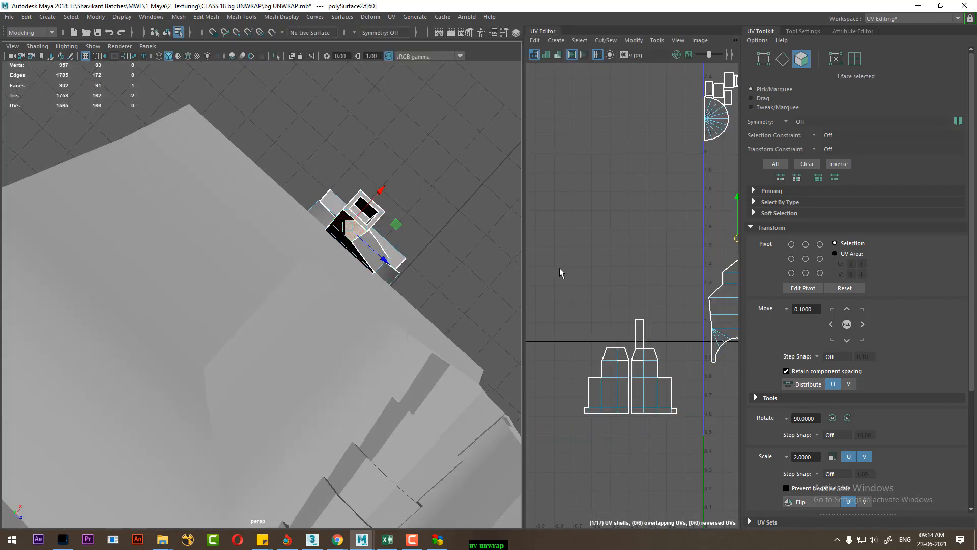
{"action": "scroll", "coordinate": [611, 220], "scroll_direction": "down", "scroll_amount": 3}
{"action": "middle_click_drag", "start_coordinate": [633, 223], "coordinate": [536, 229], "text": "alt"}
{"action": "scroll", "coordinate": [665, 299], "scroll_direction": "up", "scroll_amount": 3}
{"action": "left_click_drag", "start_coordinate": [325, 212], "coordinate": [262, 252], "text": "alt"}
- Undo the UV edge cut and the deletion of the chimney back shell's UVs
{"action": "key", "text": "ctrl+z"}
{"action": "key", "text": "ctrl+z"}
{"action": "key", "text": "ctrl+z"}
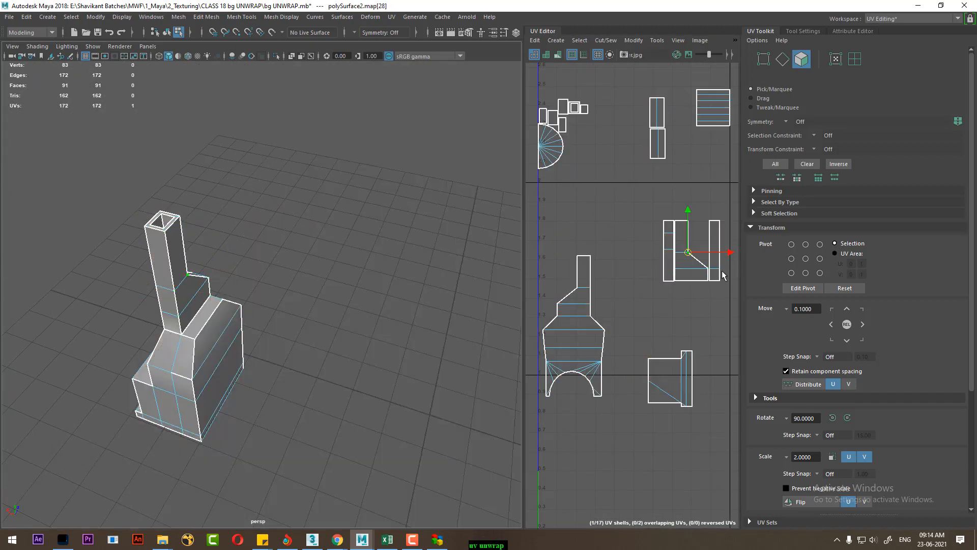
- Select the chimney's upper back face and check its visibility with the whole house shown
{"action": "right_click_drag", "start_coordinate": [183, 246], "coordinate": [190, 279]}
{"action": "left_click", "coordinate": [185, 261]}
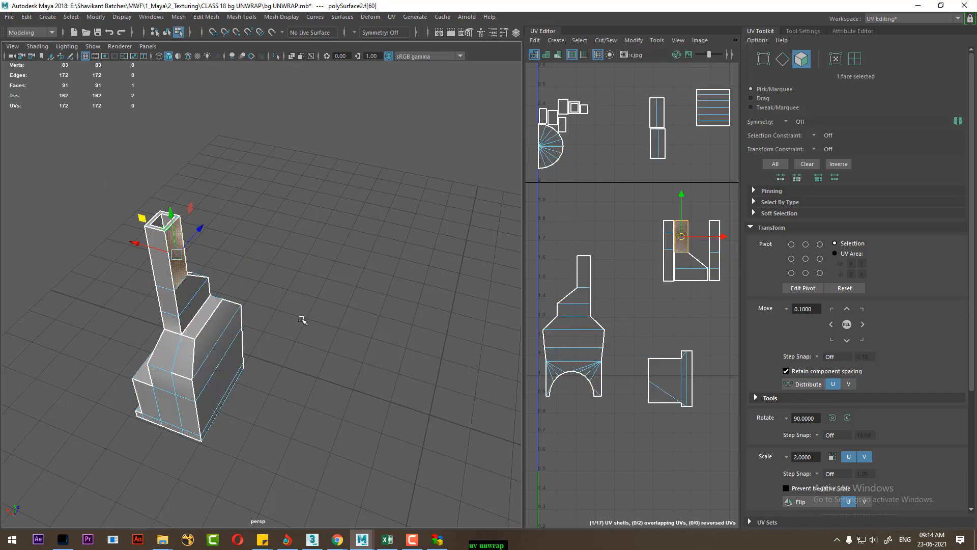
{"action": "left_click_drag", "start_coordinate": [326, 330], "coordinate": [308, 324], "text": "alt"}
{"action": "key", "text": "ctrl+1"}
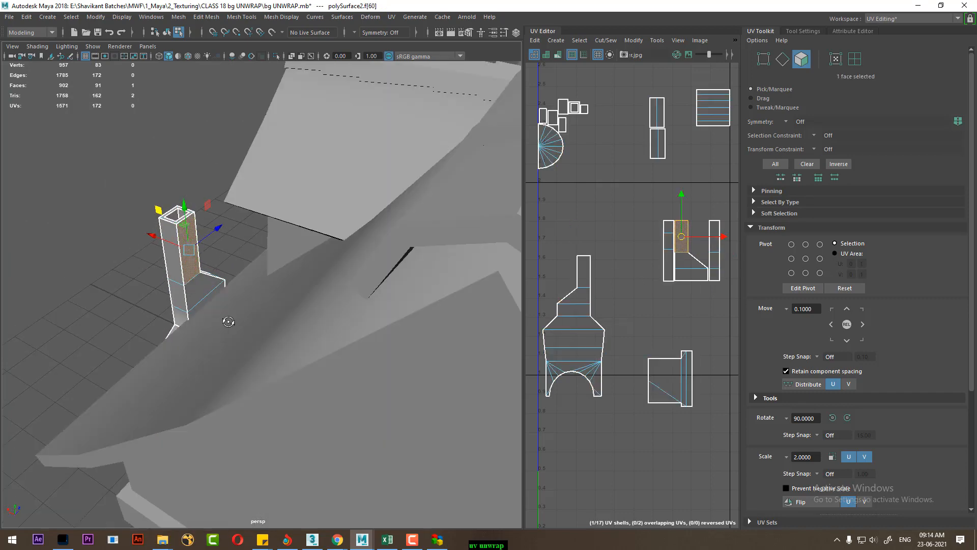
{"action": "left_click_drag", "start_coordinate": [227, 323], "coordinate": [275, 316], "text": "alt"}
{"action": "left_click_drag", "start_coordinate": [82, 309], "coordinate": [127, 295], "text": "alt"}
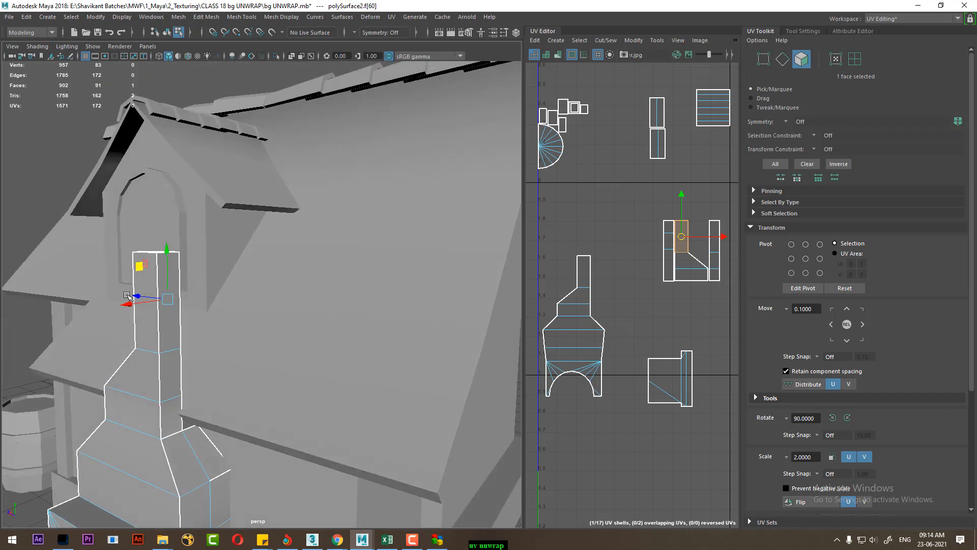
{"action": "scroll", "coordinate": [641, 298], "scroll_direction": "up", "scroll_amount": 2}
- Move and sew the chimney's upper corner edge, attaching the narrow side strip to the front UV shell
{"action": "right_click_drag", "start_coordinate": [153, 257], "coordinate": [176, 245]}
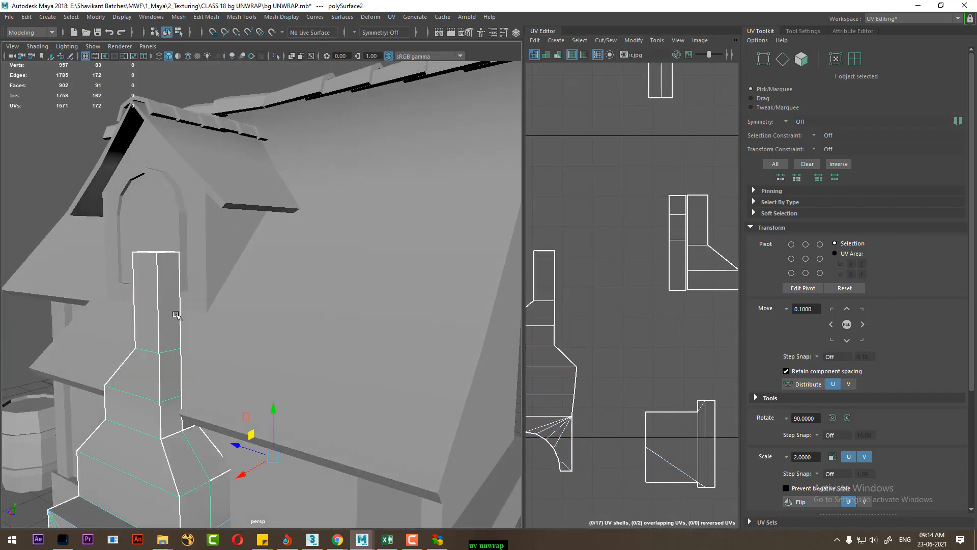
{"action": "right_click_drag", "start_coordinate": [164, 332], "coordinate": [166, 219]}
{"action": "left_click", "coordinate": [157, 268]}
{"action": "scroll", "coordinate": [532, 318], "scroll_direction": "down", "scroll_amount": 2}
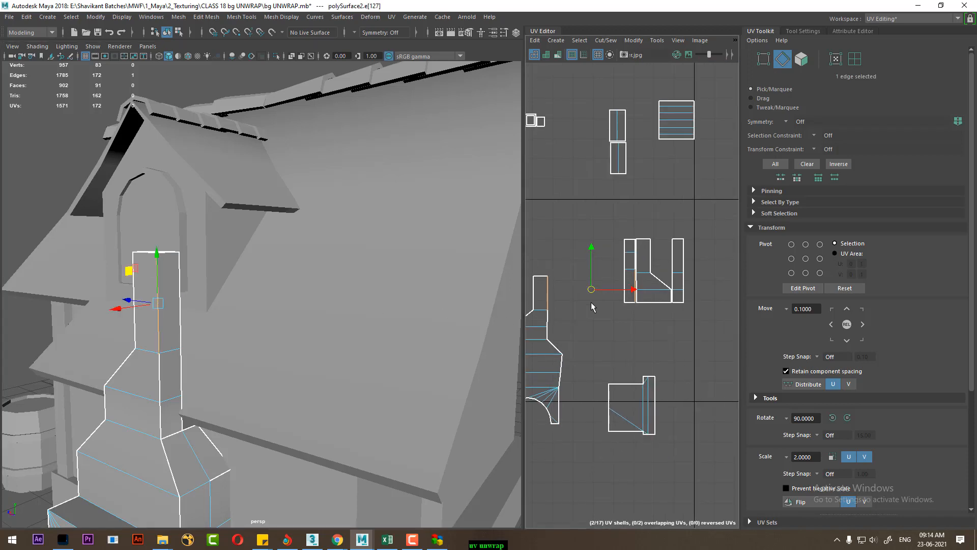
{"action": "scroll", "coordinate": [591, 302], "scroll_direction": "up", "scroll_amount": 2}
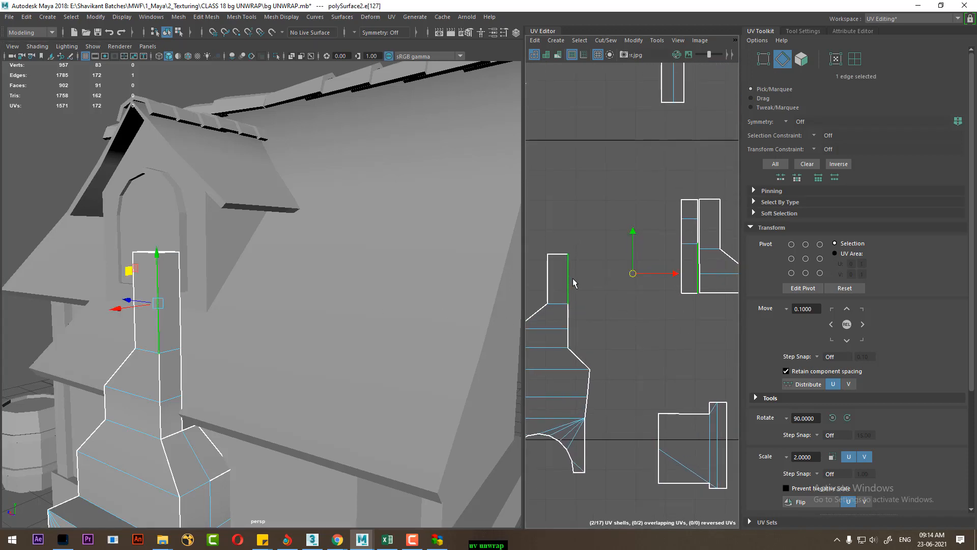
{"action": "right_click_drag", "start_coordinate": [618, 181], "coordinate": [616, 173], "text": "shift"}
- Move and sew the strip's outer upper edge so the L-shaped chimney back shell joins the front shell
{"action": "left_click", "coordinate": [608, 289]}
{"action": "left_click", "coordinate": [584, 295]}
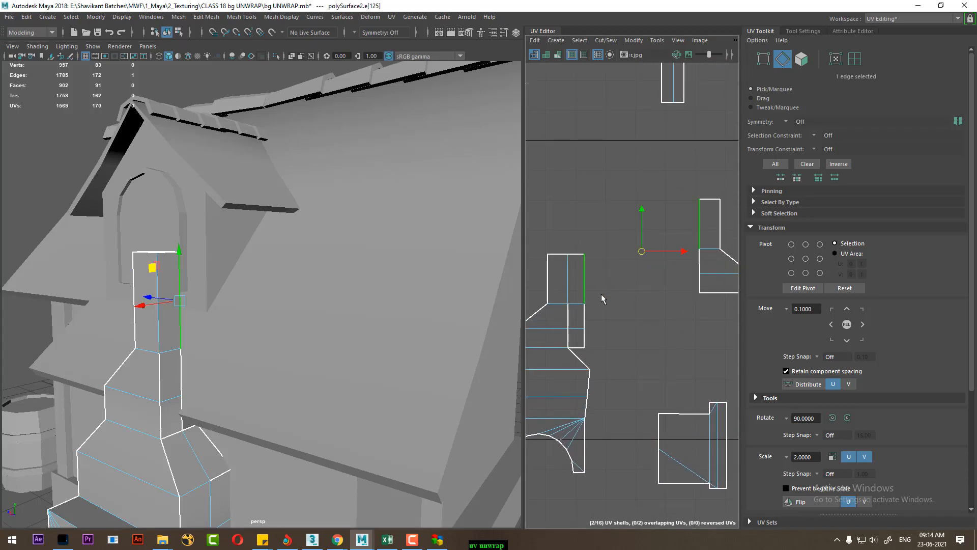
{"action": "right_click_drag", "start_coordinate": [609, 118], "coordinate": [609, 120], "text": "shift"}
{"action": "left_click_drag", "start_coordinate": [183, 339], "coordinate": [265, 352], "text": "alt"}
{"action": "mouse_move", "coordinate": [646, 337]}
{"action": "right_mouse_down", "text": "alt"}
{"action": "mouse_move", "coordinate": [571, 308]}
{"action": "mouse_move", "coordinate": [600, 330]}
{"action": "mouse_move", "coordinate": [635, 331]}
{"action": "right_mouse_up", "text": "alt"}
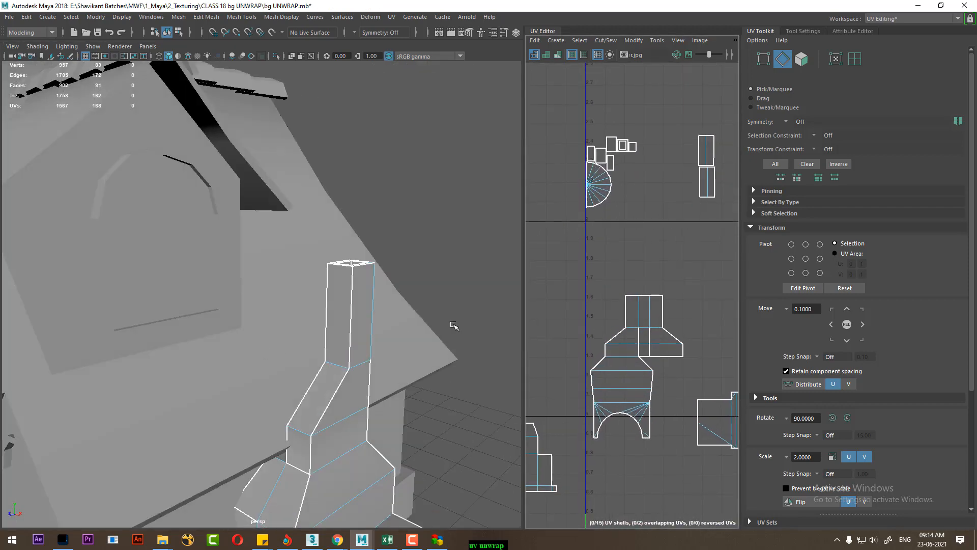
- Select the fireplace object, switch on textured display and examine the checker pattern on the chimney
{"action": "right_click_drag", "start_coordinate": [352, 297], "coordinate": [414, 223]}
{"action": "left_click", "coordinate": [415, 223]}
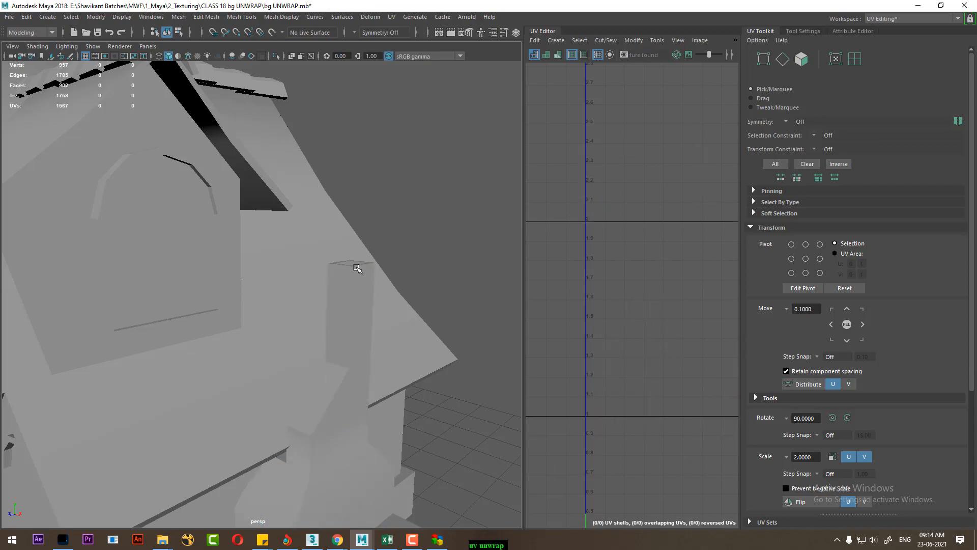
{"action": "left_click", "coordinate": [357, 267]}
{"action": "key", "text": "6"}
{"action": "scroll", "coordinate": [410, 361], "scroll_direction": "down", "scroll_amount": 3}
{"action": "left_click_drag", "start_coordinate": [419, 360], "coordinate": [362, 338], "text": "alt"}
{"action": "left_click_drag", "start_coordinate": [297, 426], "coordinate": [275, 363], "text": "alt"}
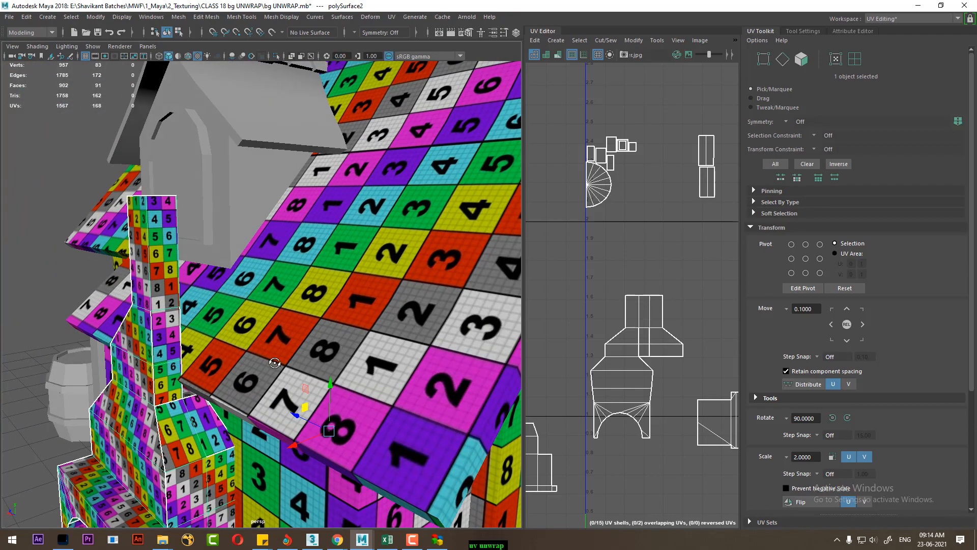
- Select the faces of the small UV shells around the semicircle and examine them at the fireplace opening
{"action": "middle_click_drag", "start_coordinate": [652, 247], "coordinate": [650, 298], "text": "alt"}
{"action": "scroll", "coordinate": [649, 298], "scroll_direction": "up", "scroll_amount": 3}
{"action": "right_click_drag", "start_coordinate": [641, 211], "coordinate": [641, 240]}
{"action": "left_click_drag", "start_coordinate": [648, 133], "coordinate": [546, 261]}
{"action": "scroll", "coordinate": [285, 326], "scroll_direction": "down", "scroll_amount": 4}
{"action": "left_click_drag", "start_coordinate": [239, 377], "coordinate": [322, 345], "text": "alt"}
{"action": "scroll", "coordinate": [347, 352], "scroll_direction": "up", "scroll_amount": 4}
{"action": "scroll", "coordinate": [323, 344], "scroll_direction": "up", "scroll_amount": 2}
{"action": "scroll", "coordinate": [611, 351], "scroll_direction": "down", "scroll_amount": 3}
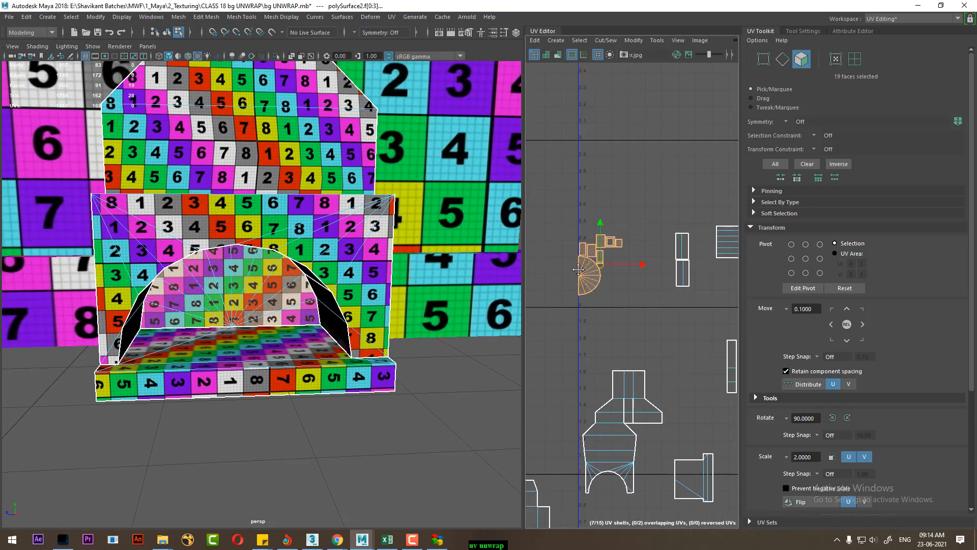
- Move and sew the fireplace floor shell to the semicircular back wall shell along their shared edge
{"action": "middle_click_drag", "start_coordinate": [664, 452], "coordinate": [627, 329], "text": "alt"}
{"action": "scroll", "coordinate": [677, 377], "scroll_direction": "up", "scroll_amount": 3}
{"action": "right_click_drag", "start_coordinate": [677, 377], "coordinate": [677, 313]}
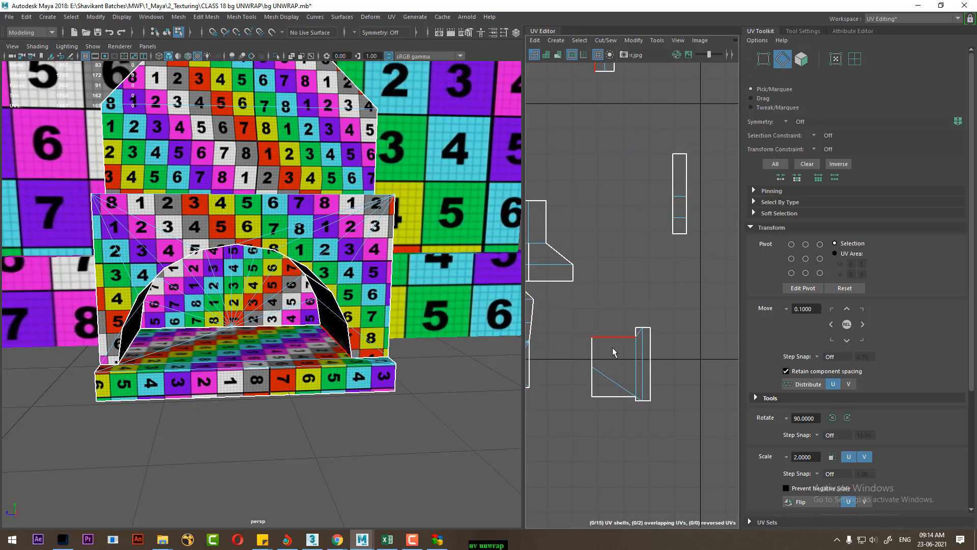
{"action": "right_click_drag", "start_coordinate": [667, 357], "coordinate": [644, 271], "text": "shift"}
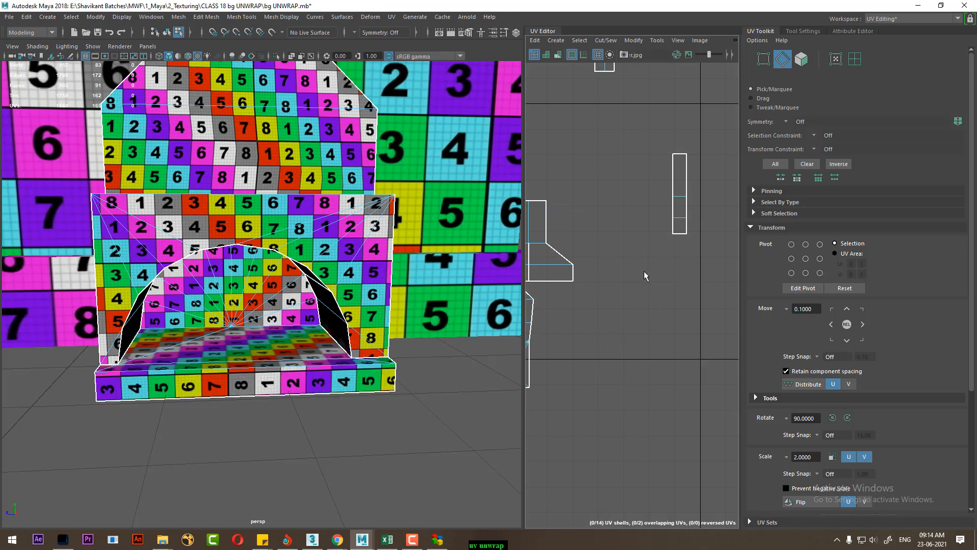
- Select the lengthwise edges of the fireplace arch's inner surface and move and sew its separate UV shells into one strip
{"action": "scroll", "coordinate": [670, 366], "scroll_direction": "down", "scroll_amount": 5}
{"action": "middle_click_drag", "start_coordinate": [633, 292], "coordinate": [667, 356], "text": "alt"}
{"action": "scroll", "coordinate": [668, 356], "scroll_direction": "up", "scroll_amount": 3}
{"action": "left_click_drag", "start_coordinate": [291, 336], "coordinate": [224, 288], "text": "alt"}
{"action": "left_click_drag", "start_coordinate": [317, 296], "coordinate": [369, 343], "text": "alt"}
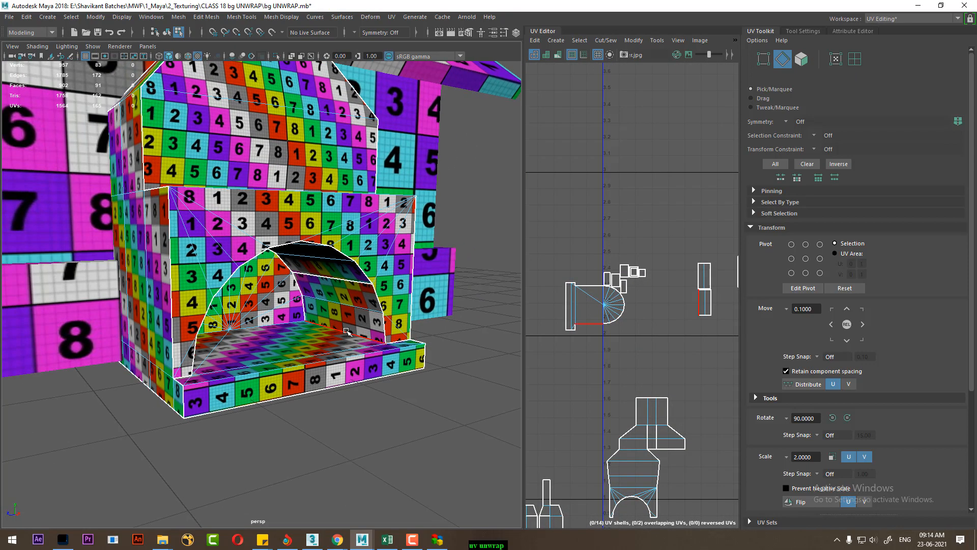
{"action": "left_click", "coordinate": [346, 331]}
{"action": "right_click_drag", "start_coordinate": [435, 282], "coordinate": [285, 355], "text": "ctrl"}
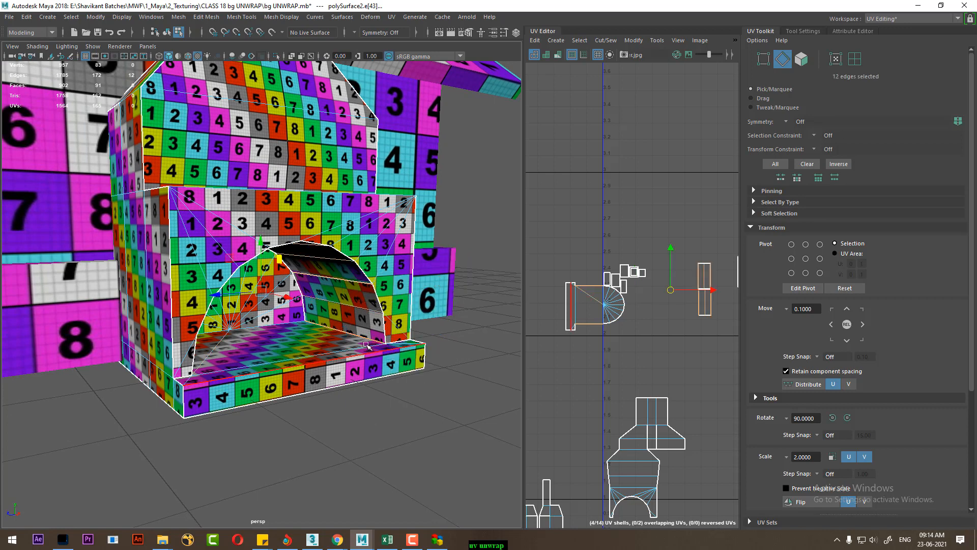
{"action": "key", "text": "5"}
{"action": "left_click_drag", "start_coordinate": [412, 326], "coordinate": [276, 345], "text": "alt"}
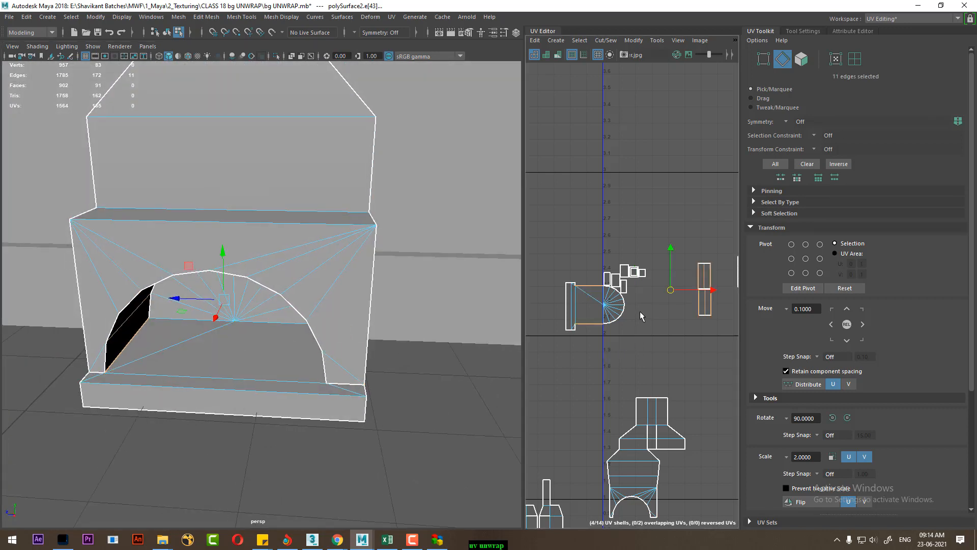
{"action": "scroll", "coordinate": [640, 310], "scroll_direction": "up", "scroll_amount": 3}
{"action": "middle_click_drag", "start_coordinate": [615, 355], "coordinate": [532, 359], "text": "alt"}
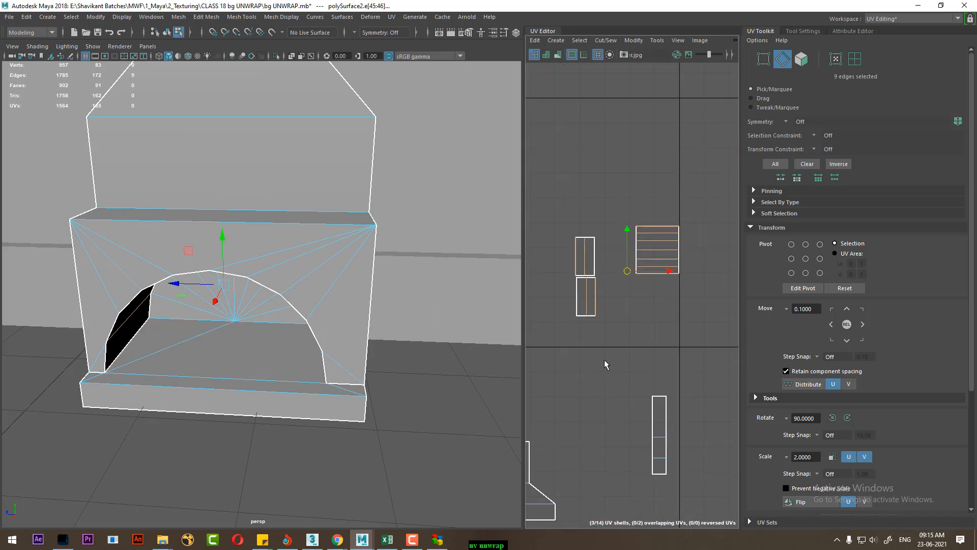
{"action": "scroll", "coordinate": [627, 363], "scroll_direction": "down", "scroll_amount": 2}
{"action": "right_click_drag", "start_coordinate": [649, 354], "coordinate": [624, 164], "text": "shift"}
{"action": "left_click", "coordinate": [625, 168]}
{"action": "right_click_drag", "start_coordinate": [648, 333], "coordinate": [669, 360], "text": "alt"}
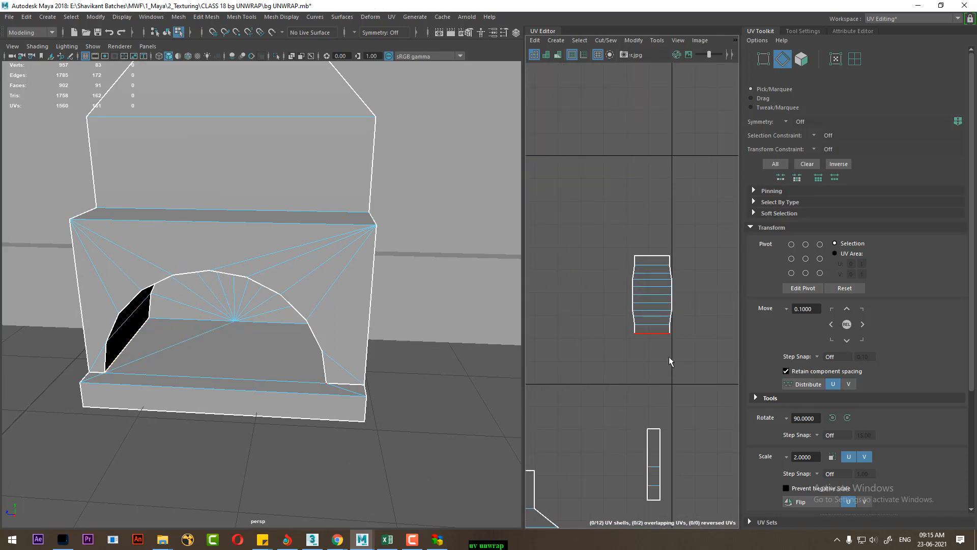
- Unfold the sewn inner arch shell and straighten its UVs into a clean rectangular strip
{"action": "right_click", "coordinate": [690, 247], "text": "shift"}
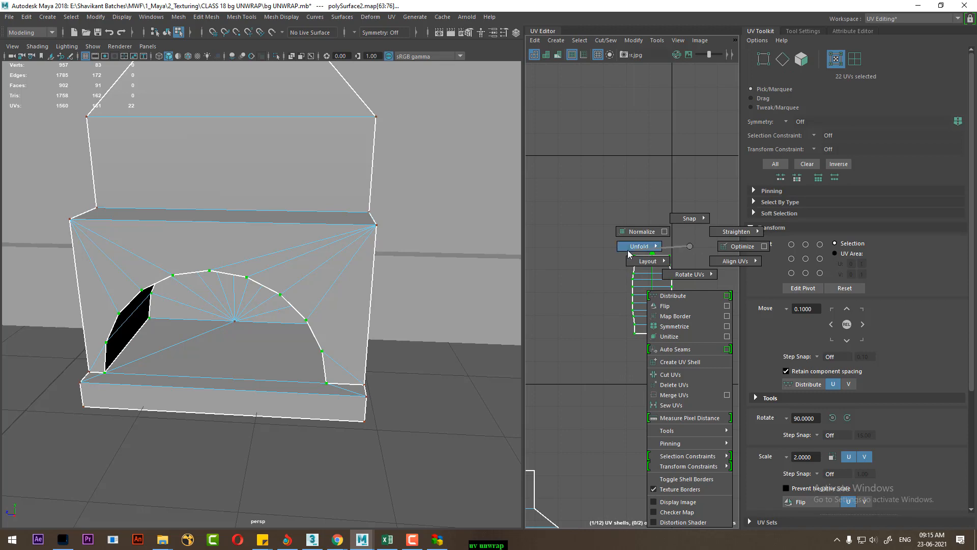
{"action": "mouse_move", "coordinate": [628, 249]}
{"action": "left_click", "coordinate": [557, 251]}
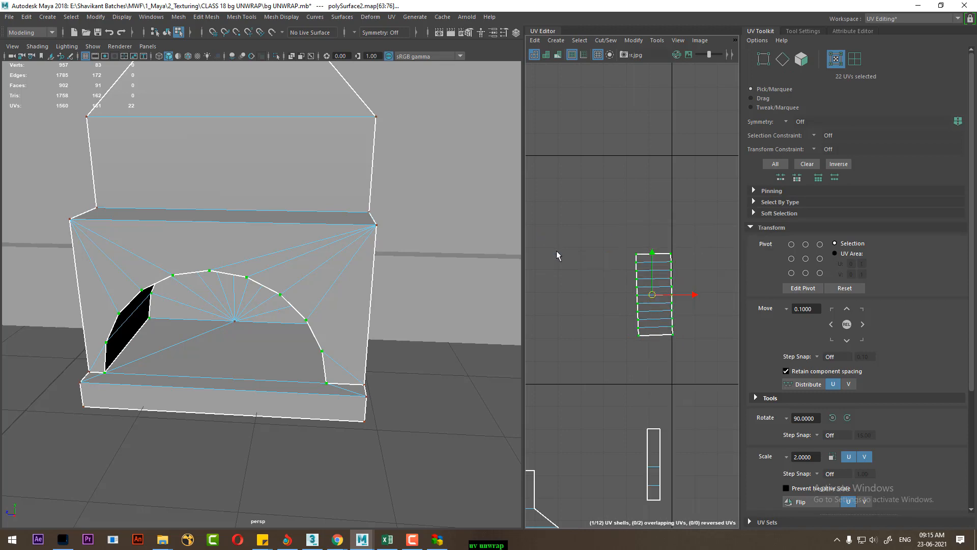
{"action": "scroll", "coordinate": [778, 349], "scroll_direction": "down", "scroll_amount": 5}
{"action": "left_click", "coordinate": [783, 470]}
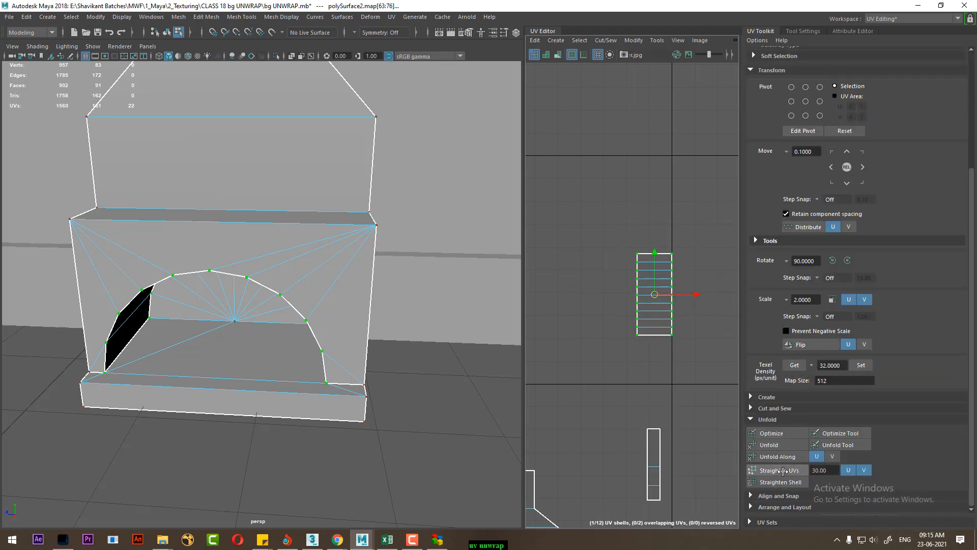
- Select the small UV shells above the semicircular shell and examine where they lie at the chimney's top opening
{"action": "left_click_drag", "start_coordinate": [366, 336], "coordinate": [290, 311], "text": "alt"}
{"action": "right_click_drag", "start_coordinate": [650, 386], "coordinate": [631, 366], "text": "alt"}
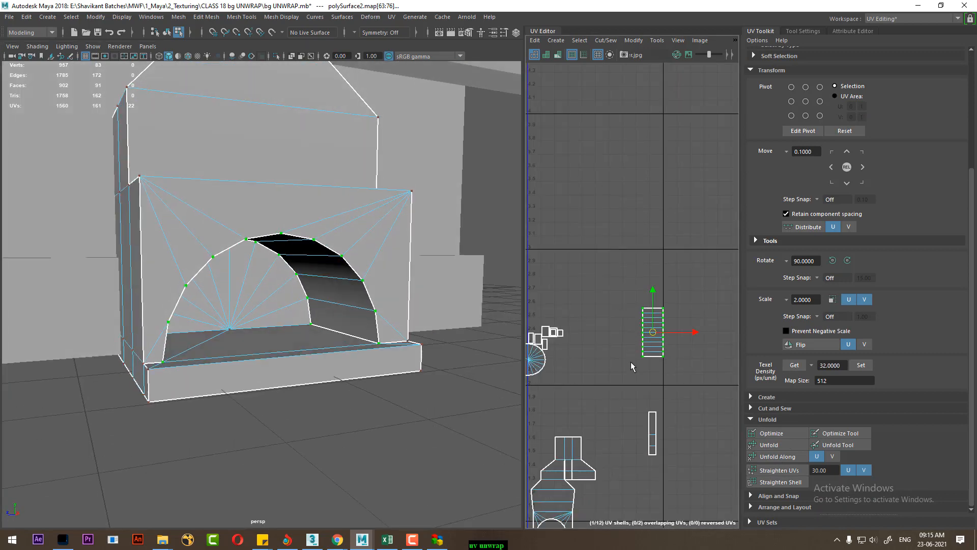
{"action": "middle_click_drag", "start_coordinate": [630, 367], "coordinate": [717, 336], "text": "alt"}
{"action": "middle_click_drag", "start_coordinate": [408, 363], "coordinate": [410, 379], "text": "alt"}
{"action": "right_click_drag", "start_coordinate": [615, 285], "coordinate": [671, 359], "text": "alt"}
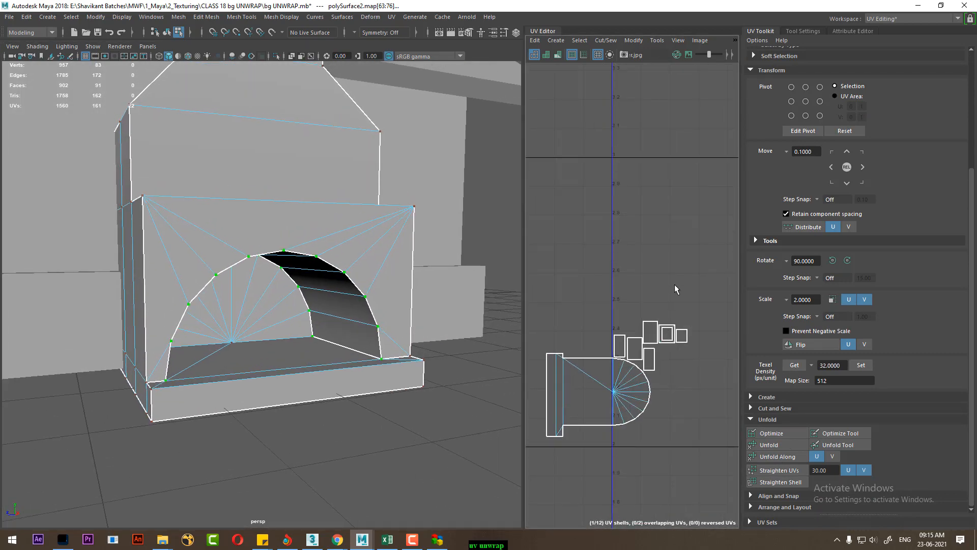
{"action": "right_click_drag", "start_coordinate": [676, 286], "coordinate": [676, 312]}
{"action": "left_click_drag", "start_coordinate": [700, 306], "coordinate": [613, 350]}
{"action": "right_click_drag", "start_coordinate": [326, 271], "coordinate": [291, 275], "text": "alt"}
{"action": "middle_click_drag", "start_coordinate": [291, 274], "coordinate": [286, 364], "text": "alt"}
{"action": "middle_click_drag", "start_coordinate": [284, 229], "coordinate": [277, 375], "text": "alt"}
{"action": "left_click_drag", "start_coordinate": [277, 376], "coordinate": [285, 423], "text": "alt"}
{"action": "right_click_drag", "start_coordinate": [286, 422], "coordinate": [501, 356], "text": "alt"}
{"action": "left_click_drag", "start_coordinate": [275, 402], "coordinate": [329, 359], "text": "alt"}
{"action": "key", "text": "F10"}
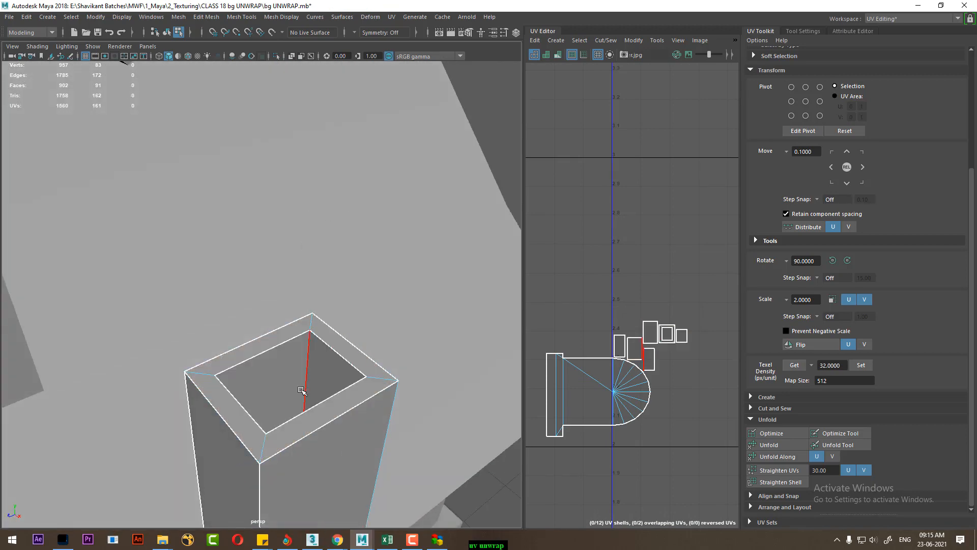
- Move and sew the chimney opening's inner wall shells into one strip, and attach the recessed floor shell along its back edge
{"action": "left_click", "coordinate": [304, 391]}
{"action": "right_click_drag", "start_coordinate": [387, 301], "coordinate": [152, 407], "text": "ctrl"}
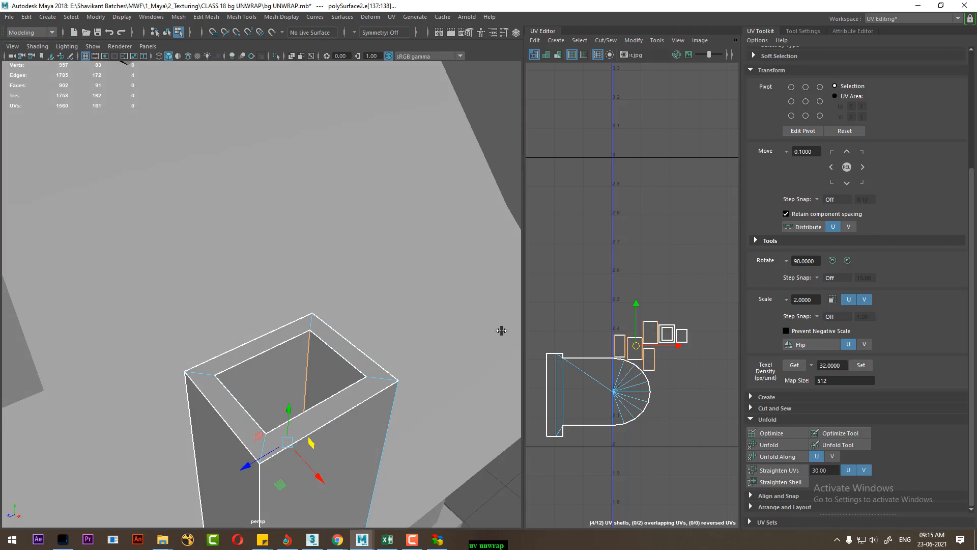
{"action": "scroll", "coordinate": [341, 389], "scroll_direction": "up", "scroll_amount": 2}
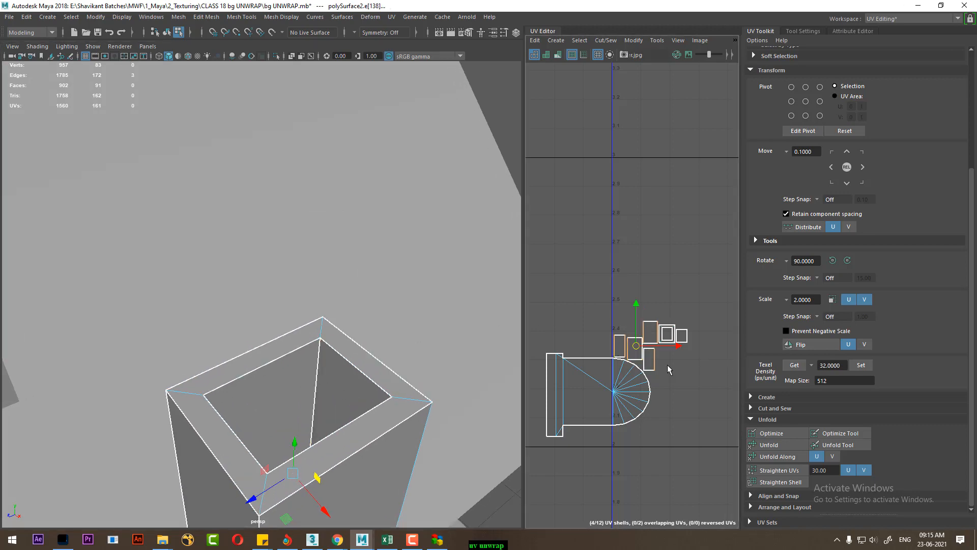
{"action": "right_click_drag", "start_coordinate": [667, 366], "coordinate": [645, 237], "text": "shift"}
{"action": "left_click_drag", "start_coordinate": [284, 421], "coordinate": [292, 340], "text": "alt"}
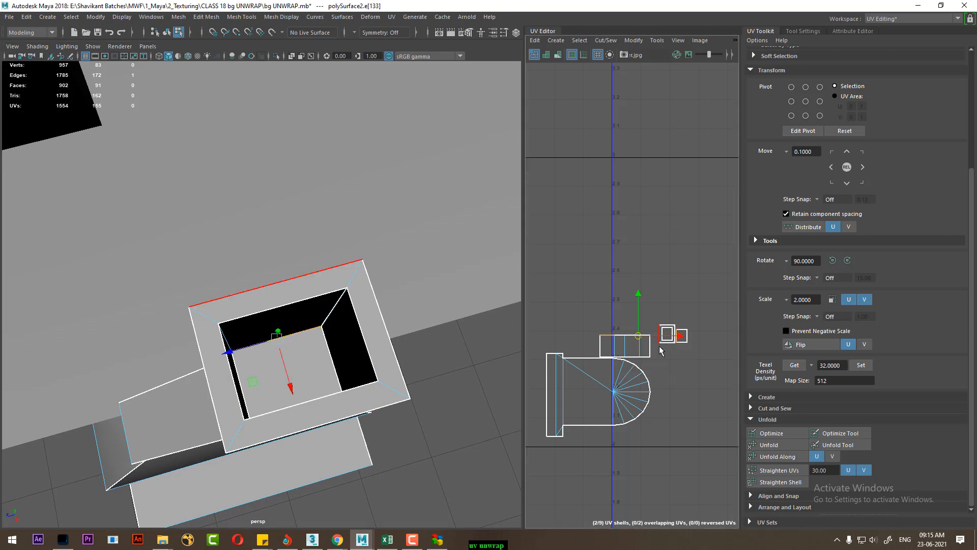
{"action": "right_click_drag", "start_coordinate": [659, 349], "coordinate": [628, 217], "text": "shift"}
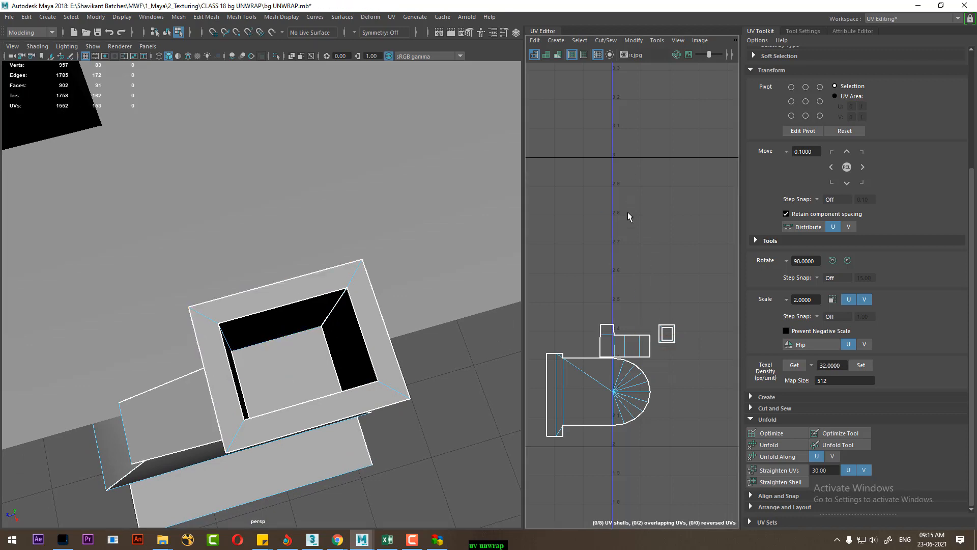
- Move and sew the chimney's top rim shell to the large front shell along the rim's outer front edge
{"action": "left_click", "coordinate": [677, 335]}
{"action": "scroll", "coordinate": [646, 329], "scroll_direction": "down", "scroll_amount": 4}
{"action": "middle_click_drag", "start_coordinate": [722, 399], "coordinate": [663, 331], "text": "alt"}
{"action": "scroll", "coordinate": [650, 308], "scroll_direction": "up", "scroll_amount": 2}
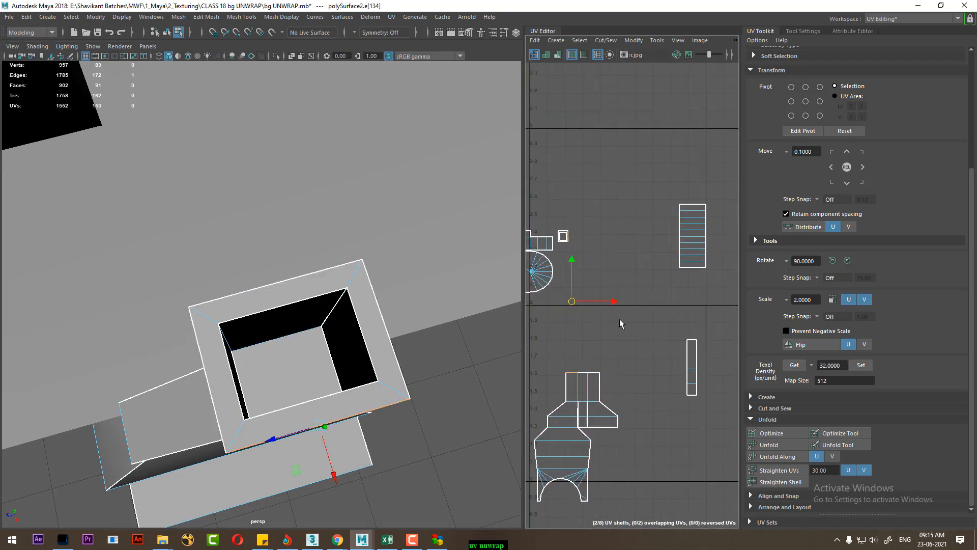
{"action": "right_click_drag", "start_coordinate": [617, 191], "coordinate": [610, 220], "text": "shift"}
- Select all UVs of the fireplace and lay out the shells inside the 0 to 1 UV tile
{"action": "scroll", "coordinate": [611, 221], "scroll_direction": "down", "scroll_amount": 3}
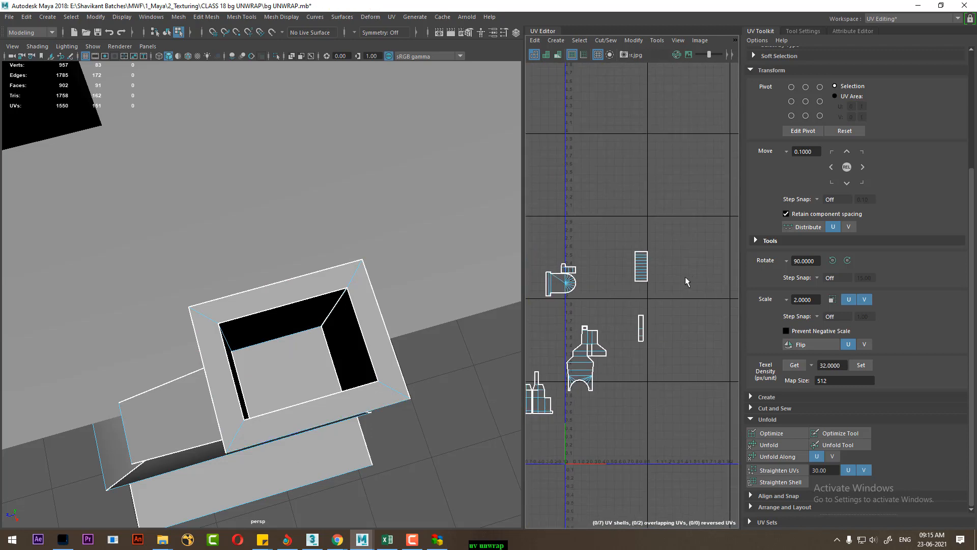
{"action": "scroll", "coordinate": [685, 280], "scroll_direction": "down", "scroll_amount": 3}
{"action": "left_click_drag", "start_coordinate": [718, 278], "coordinate": [563, 462]}
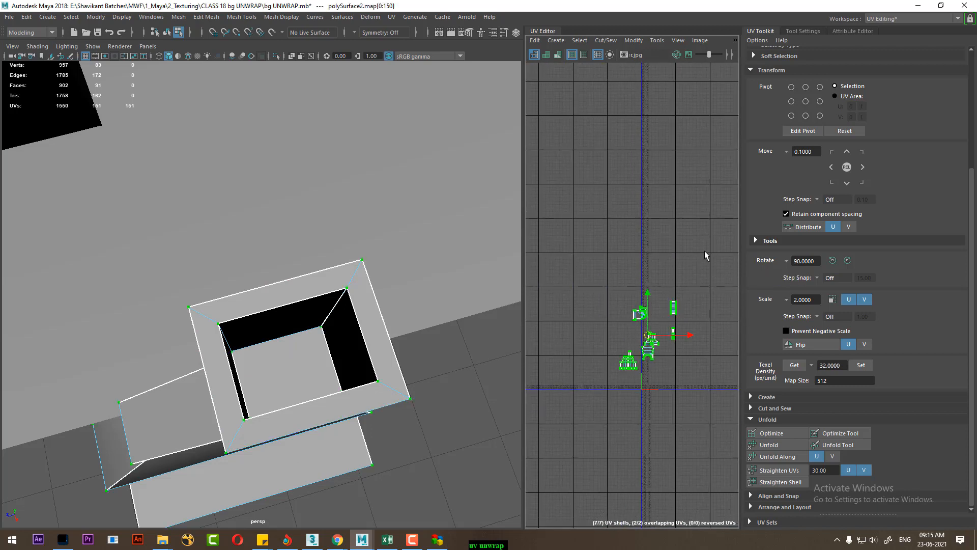
{"action": "right_click_drag", "start_coordinate": [705, 244], "coordinate": [657, 275], "text": "shift"}
{"action": "key", "text": "f"}
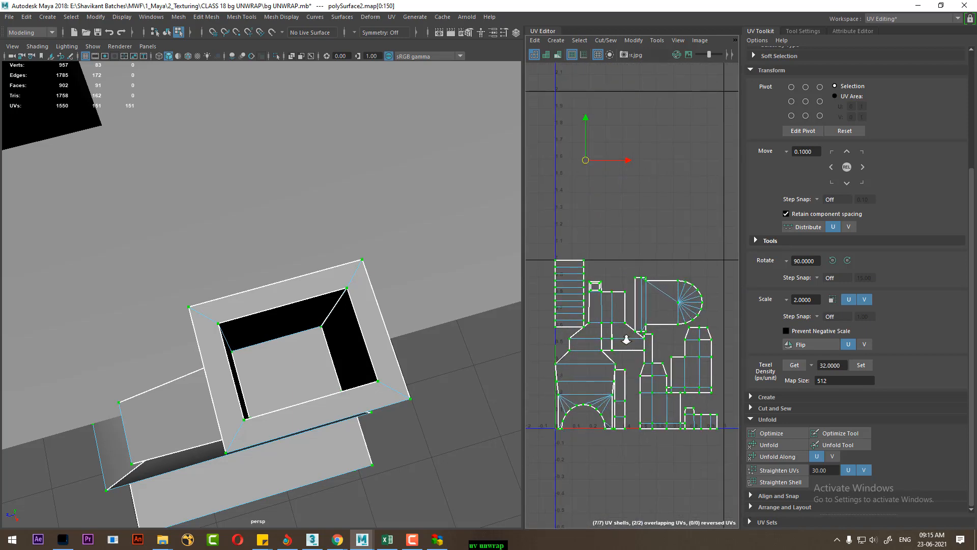
- Switch on textured display and examine the checker pattern on all sides of the fireplace and chimney
{"action": "key", "text": "f"}
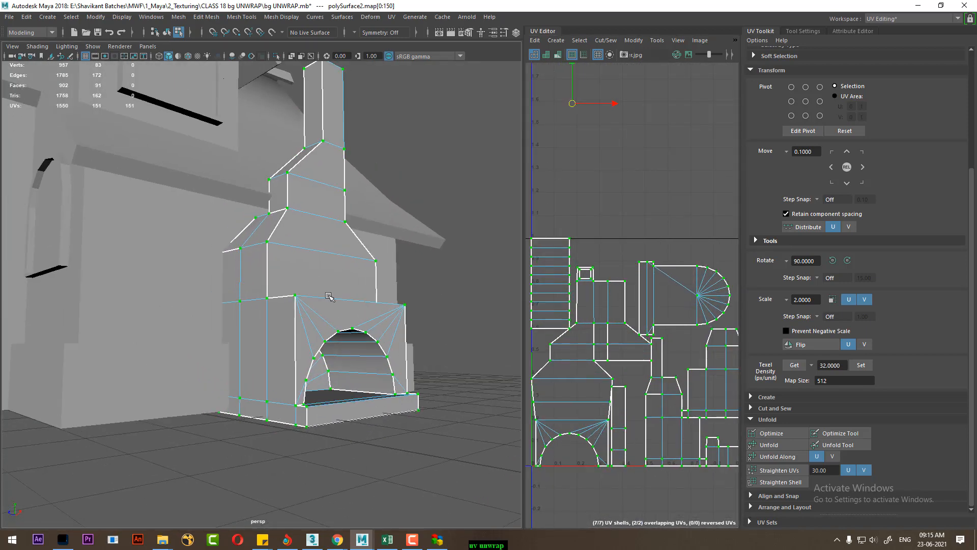
{"action": "key", "text": "6"}
{"action": "left_click_drag", "start_coordinate": [342, 300], "coordinate": [368, 320], "text": "alt"}
{"action": "left_click_drag", "start_coordinate": [300, 352], "coordinate": [294, 395], "text": "alt"}
{"action": "left_click_drag", "start_coordinate": [280, 283], "coordinate": [260, 411], "text": "alt"}
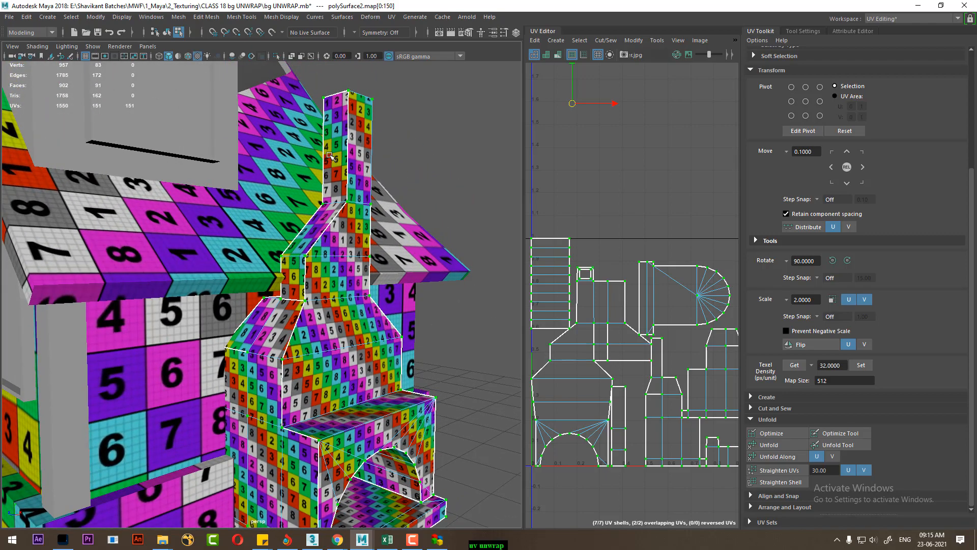
{"action": "left_click_drag", "start_coordinate": [330, 156], "coordinate": [202, 253], "text": "alt"}
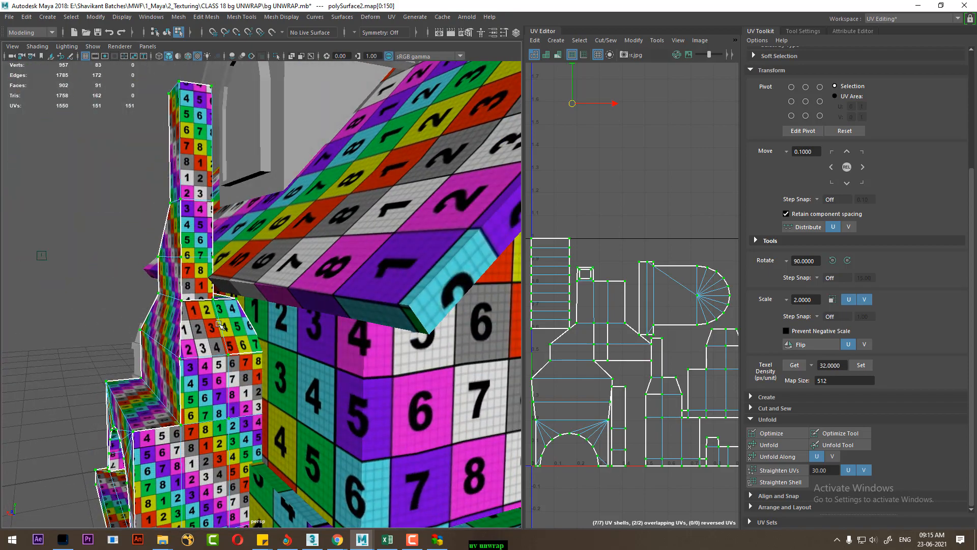
{"action": "left_click_drag", "start_coordinate": [219, 324], "coordinate": [252, 301], "text": "alt"}
{"action": "scroll", "coordinate": [629, 428], "scroll_direction": "down", "scroll_amount": 3}
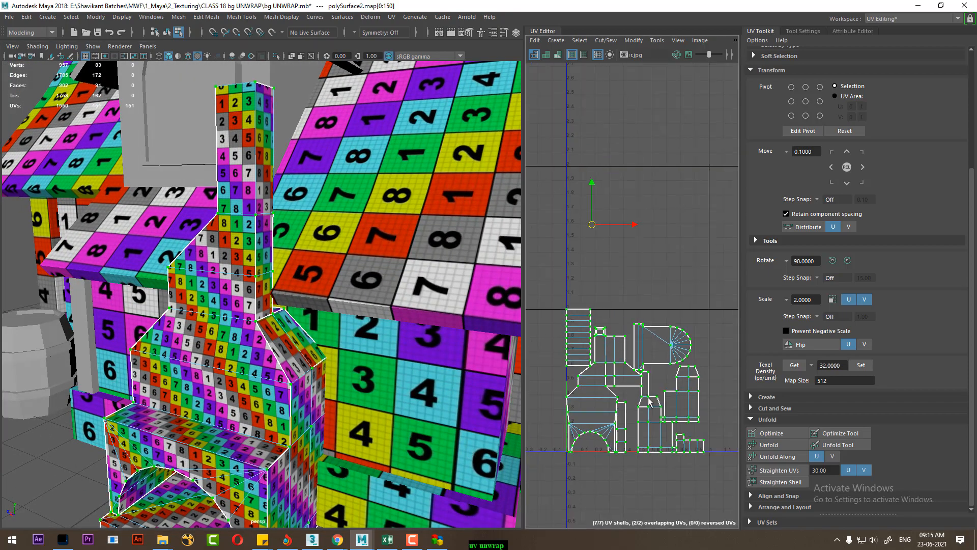
{"action": "left_click_drag", "start_coordinate": [263, 373], "coordinate": [412, 386], "text": "alt"}
- Select the fireplace floor and back wall shell and rotate it 270 degrees clockwise so its semicircle points up
{"action": "left_click_drag", "start_coordinate": [709, 316], "coordinate": [676, 350]}
{"action": "right_click_drag", "start_coordinate": [652, 338], "coordinate": [724, 376], "text": "ctrl"}
{"action": "mouse_move", "coordinate": [673, 263]}
{"action": "right_mouse_down", "text": "shift"}
{"action": "mouse_move", "coordinate": [672, 276]}
{"action": "mouse_move", "coordinate": [673, 263]}
{"action": "right_mouse_up", "text": "shift"}
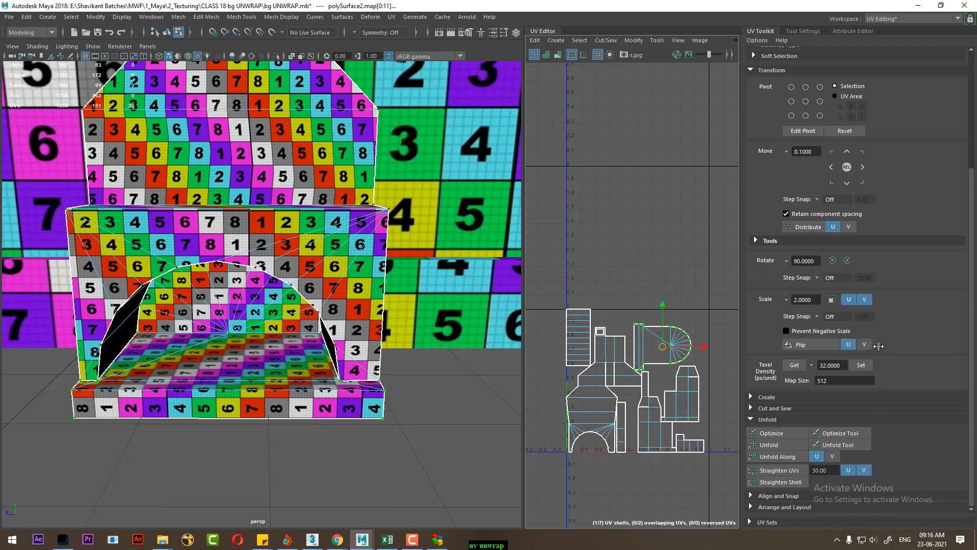
{"action": "left_click", "coordinate": [848, 261]}
{"action": "left_click", "coordinate": [848, 261]}
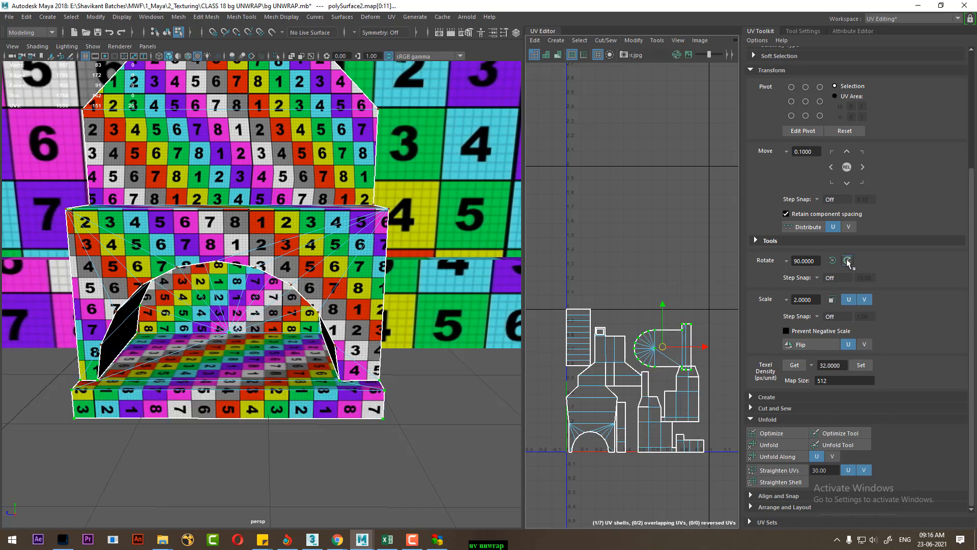
{"action": "left_click", "coordinate": [848, 261]}
- Move the rotated floor and back wall shell up and slightly left, clear of the neighbouring shells
{"action": "left_click_drag", "start_coordinate": [250, 371], "coordinate": [311, 405], "text": "alt"}
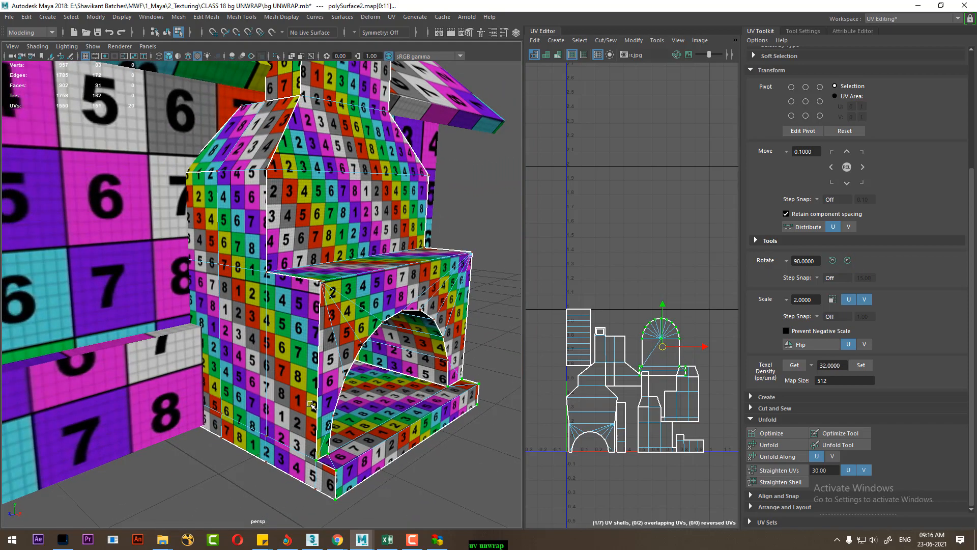
{"action": "left_click_drag", "start_coordinate": [334, 287], "coordinate": [323, 286], "text": "alt"}
{"action": "left_click_drag", "start_coordinate": [329, 251], "coordinate": [288, 369], "text": "alt"}
{"action": "scroll", "coordinate": [680, 411], "scroll_direction": "down", "scroll_amount": 4}
{"action": "scroll", "coordinate": [683, 391], "scroll_direction": "up", "scroll_amount": 8}
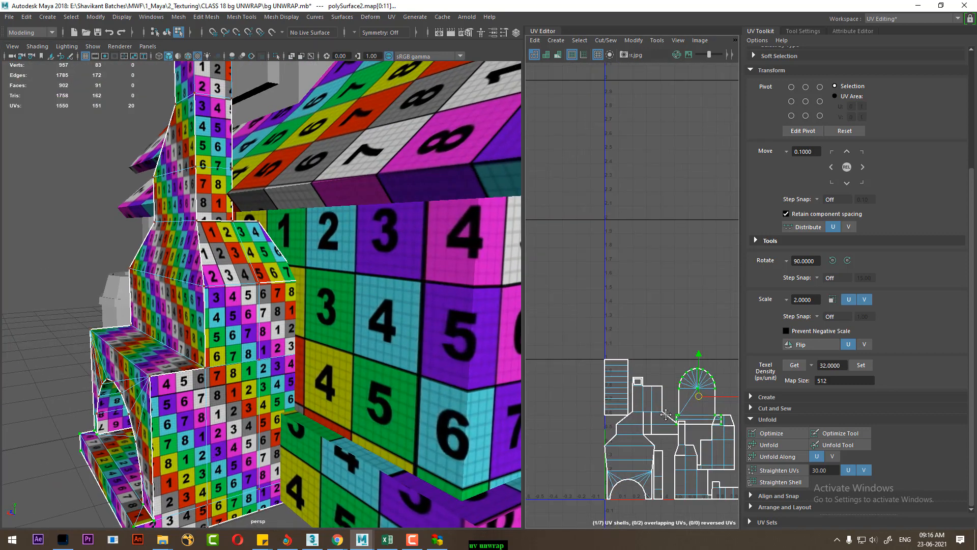
{"action": "middle_click_drag", "start_coordinate": [705, 443], "coordinate": [665, 401], "text": "alt"}
{"action": "left_click_drag", "start_coordinate": [669, 310], "coordinate": [655, 256]}
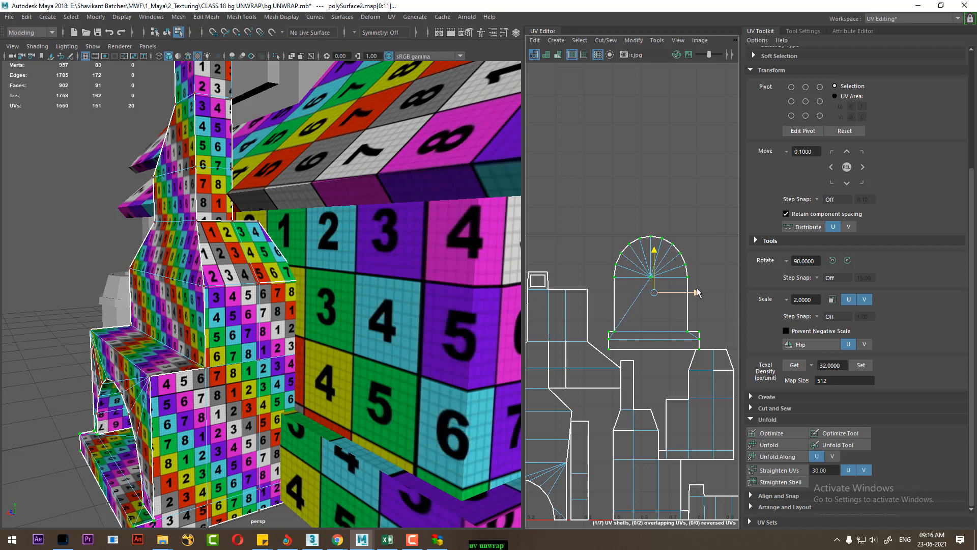
{"action": "left_click_drag", "start_coordinate": [697, 293], "coordinate": [689, 295]}
{"action": "scroll", "coordinate": [671, 437], "scroll_direction": "down", "scroll_amount": 3}
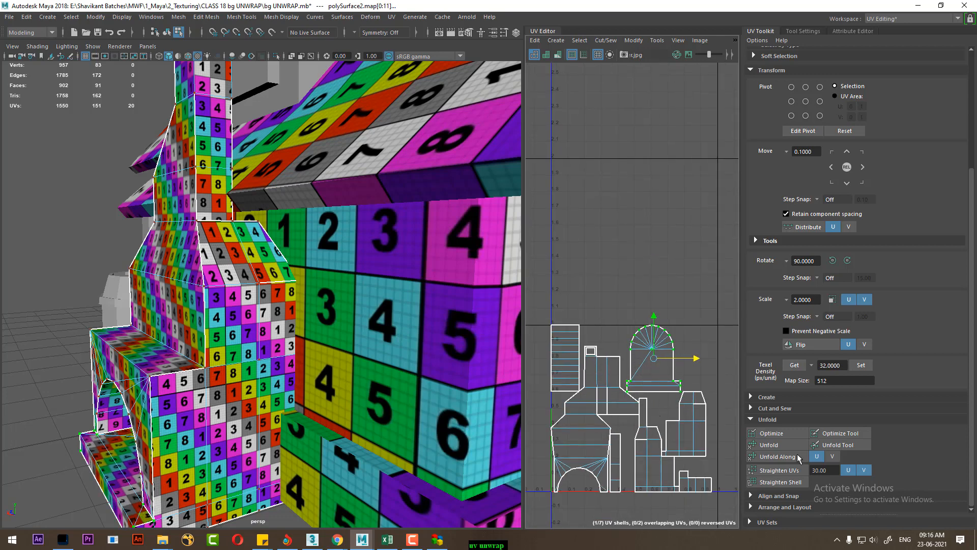
- Select all fireplace UV shells and scale them down uniformly to bring their checker squares closer to the house's size
{"action": "key", "text": "alt+Tab"}
{"action": "key", "text": "alt+Tab"}
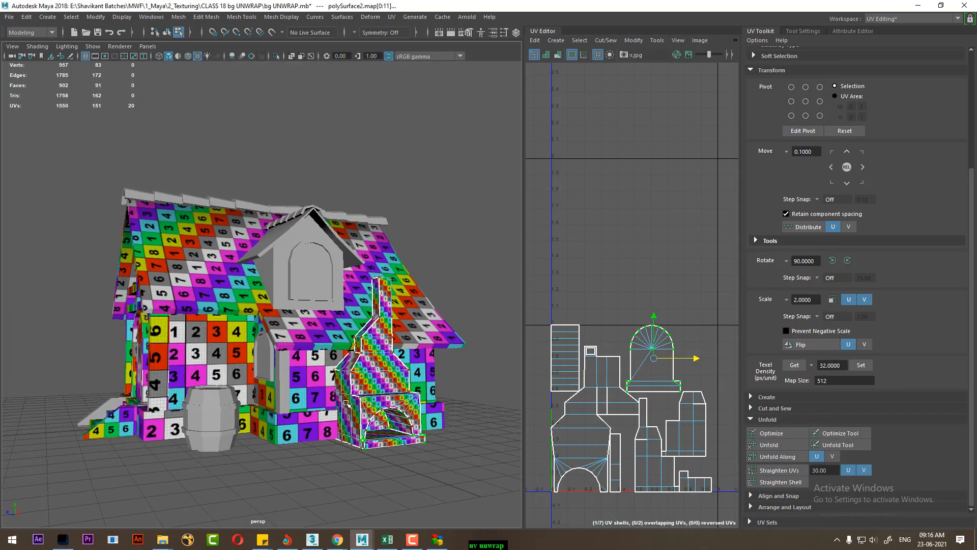
{"action": "scroll", "coordinate": [672, 407], "scroll_direction": "down", "scroll_amount": 2}
{"action": "scroll", "coordinate": [677, 402], "scroll_direction": "up", "scroll_amount": 2}
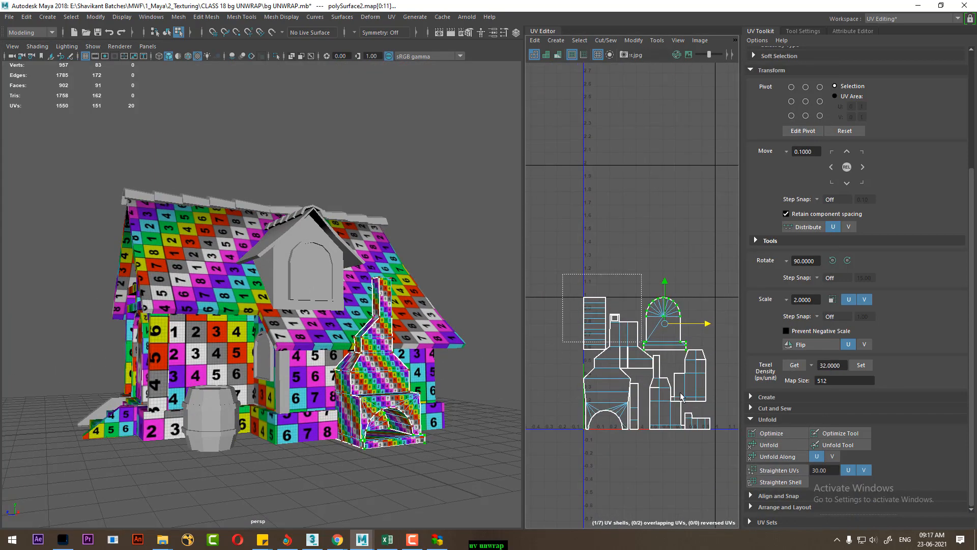
{"action": "left_click_drag", "start_coordinate": [681, 396], "coordinate": [719, 461]}
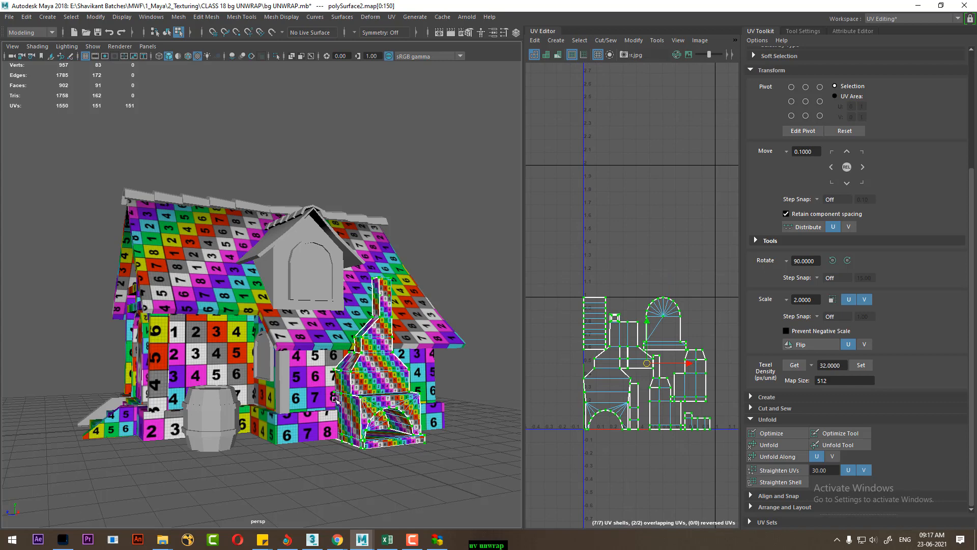
{"action": "left_click_drag", "start_coordinate": [369, 422], "coordinate": [356, 421], "text": "alt"}
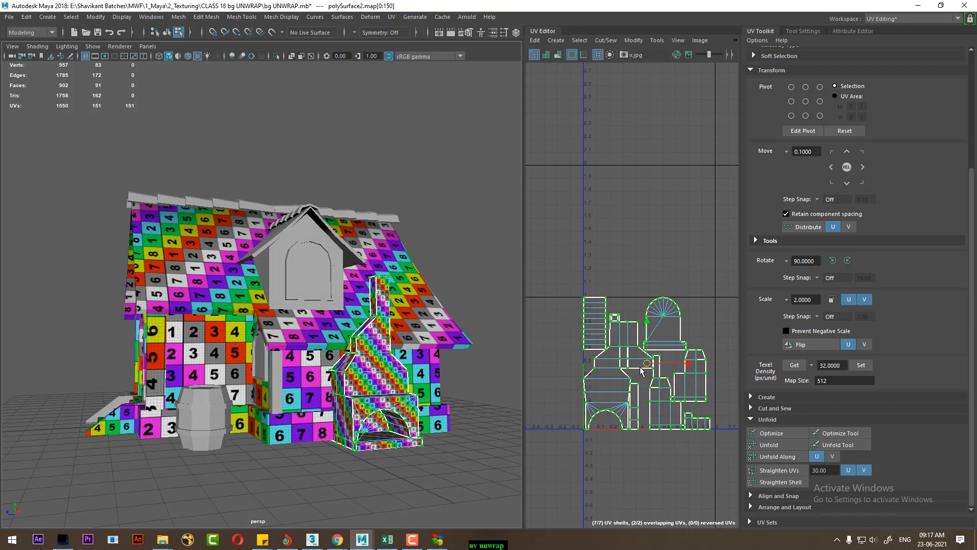
{"action": "left_click_drag", "start_coordinate": [642, 370], "coordinate": [622, 378]}
{"action": "scroll", "coordinate": [377, 410], "scroll_direction": "up", "scroll_amount": 3}
{"action": "left_click_drag", "start_coordinate": [390, 410], "coordinate": [377, 408], "text": "alt"}
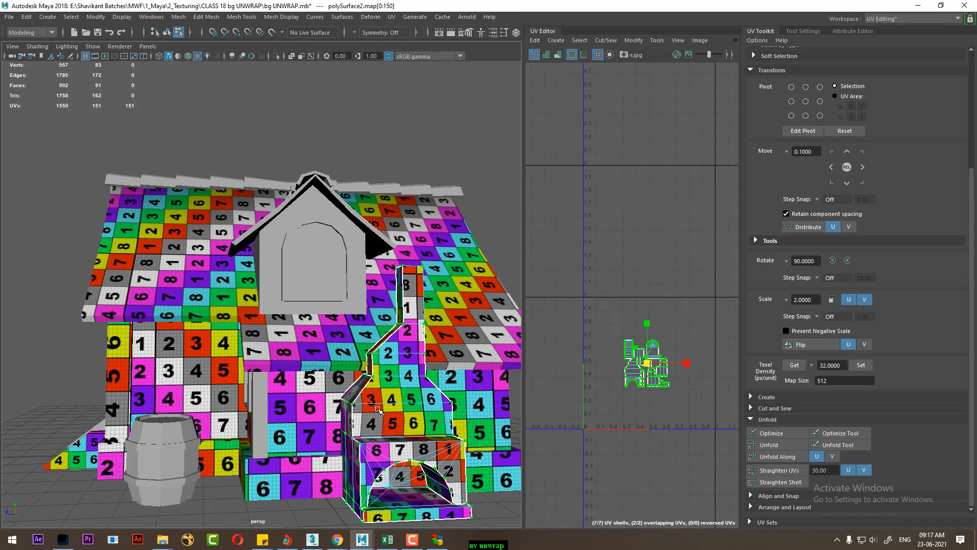
{"action": "middle_click_drag", "start_coordinate": [378, 409], "coordinate": [365, 346], "text": "alt"}
{"action": "scroll", "coordinate": [364, 345], "scroll_direction": "up", "scroll_amount": 3}
{"action": "scroll", "coordinate": [644, 380], "scroll_direction": "up", "scroll_amount": 6}
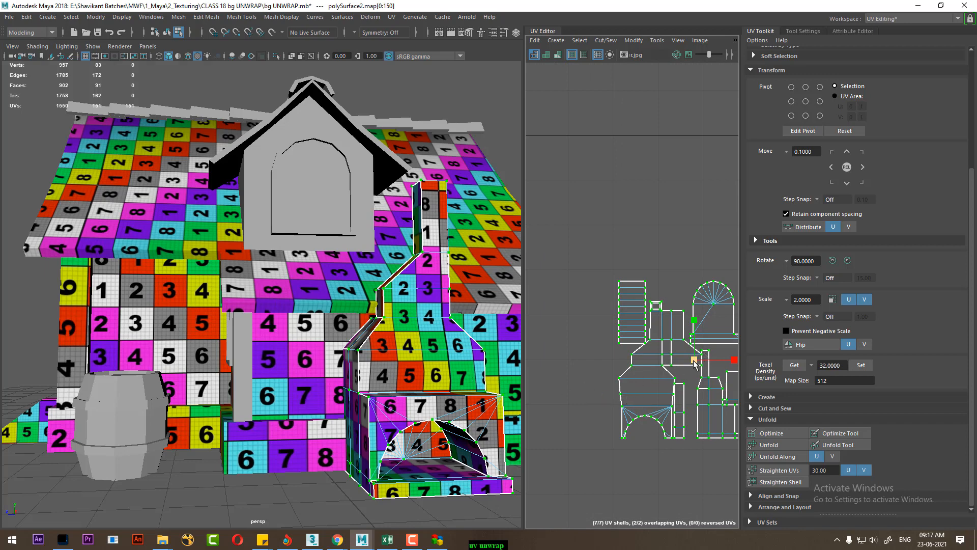
- Scale the fireplace shells down a little more and nudge them vertically to line their checker up with the adjoining wall
{"action": "left_click_drag", "start_coordinate": [691, 363], "coordinate": [687, 364]}
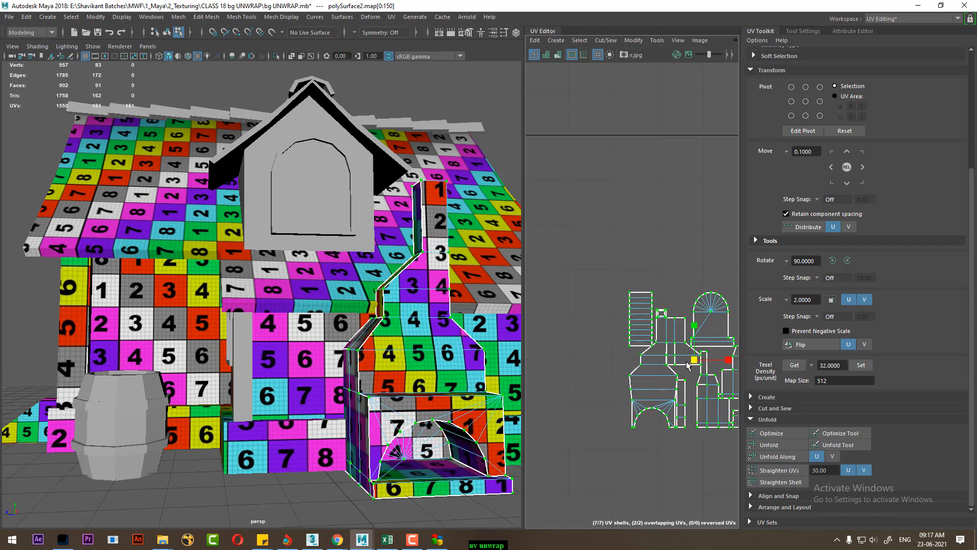
{"action": "scroll", "coordinate": [504, 412], "scroll_direction": "up", "scroll_amount": 6}
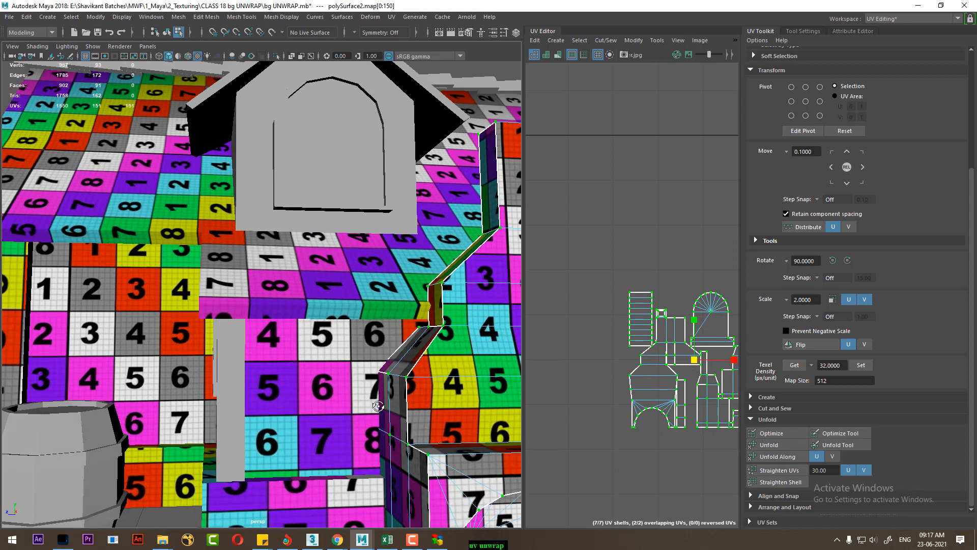
{"action": "key", "text": "w"}
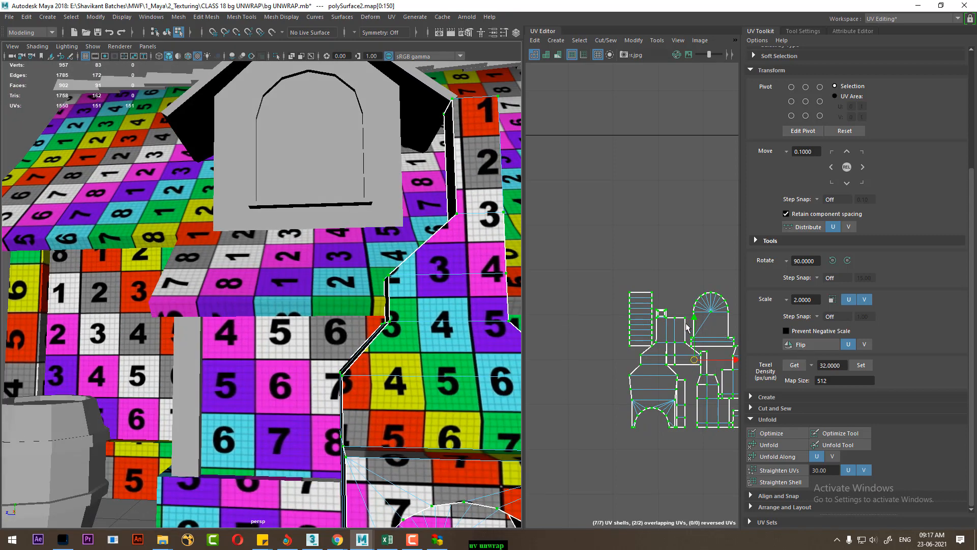
{"action": "left_click_drag", "start_coordinate": [692, 319], "coordinate": [678, 320]}
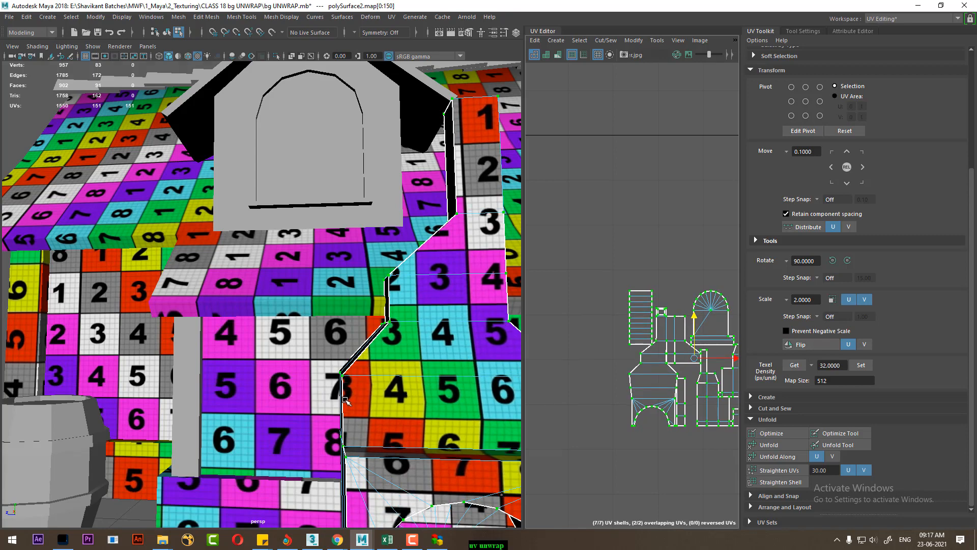
- Compare the checker size on the fireplace and chimney with the house walls from several angles
{"action": "scroll", "coordinate": [343, 397], "scroll_direction": "down", "scroll_amount": 8}
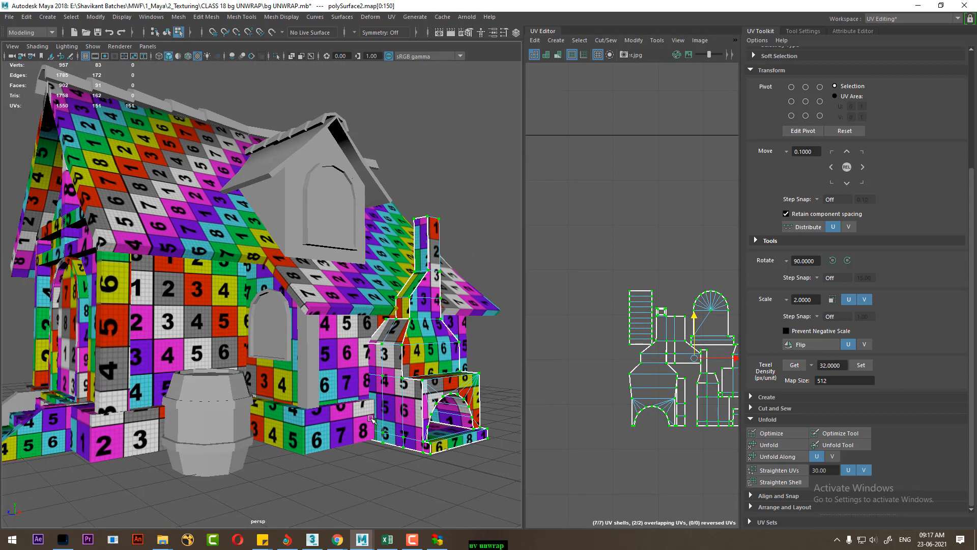
{"action": "left_click_drag", "start_coordinate": [312, 408], "coordinate": [303, 482], "text": "alt"}
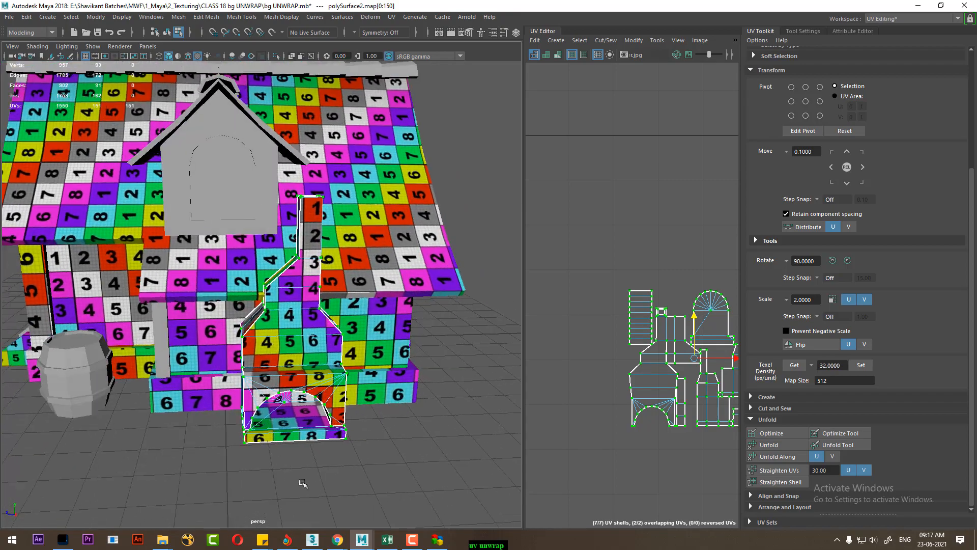
{"action": "scroll", "coordinate": [303, 482], "scroll_direction": "down", "scroll_amount": 5}
{"action": "left_click_drag", "start_coordinate": [258, 382], "coordinate": [360, 383], "text": "alt"}
{"action": "scroll", "coordinate": [239, 367], "scroll_direction": "up", "scroll_amount": 4}
{"action": "scroll", "coordinate": [265, 369], "scroll_direction": "down", "scroll_amount": 4}
{"action": "scroll", "coordinate": [334, 371], "scroll_direction": "up", "scroll_amount": 3}
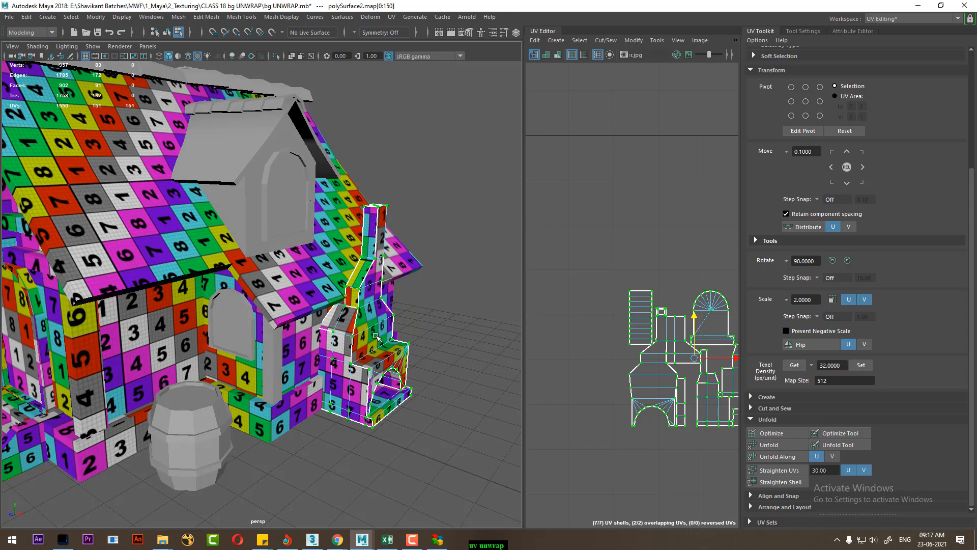
- Select the untextured corner post beside the arched window and apply automatic UV mapping to it
{"action": "right_click_drag", "start_coordinate": [375, 246], "coordinate": [477, 185]}
{"action": "left_click", "coordinate": [475, 187]}
{"action": "left_click", "coordinate": [273, 353]}
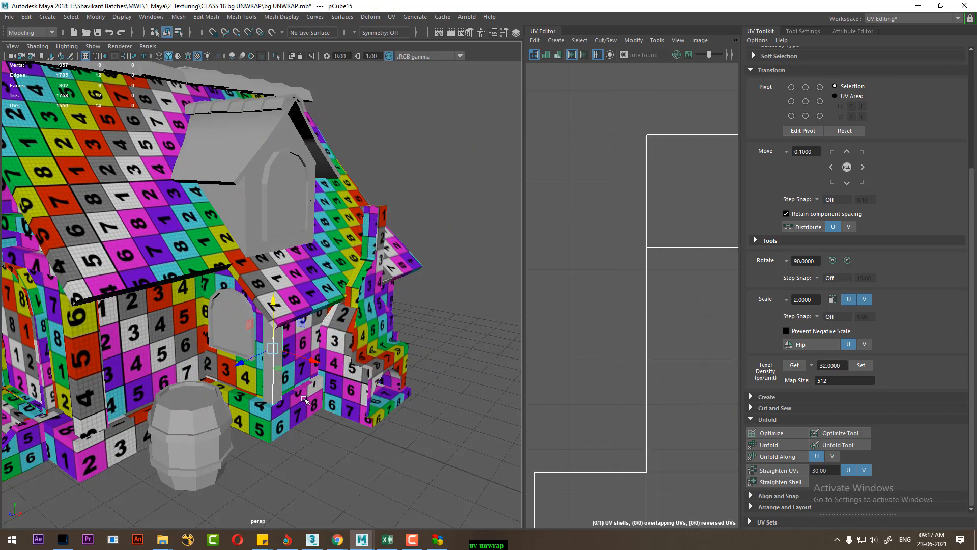
{"action": "scroll", "coordinate": [273, 353], "scroll_direction": "down", "scroll_amount": 2}
{"action": "left_click_drag", "start_coordinate": [273, 353], "coordinate": [420, 358], "text": "alt"}
{"action": "left_click_drag", "start_coordinate": [361, 325], "coordinate": [346, 345], "text": "alt"}
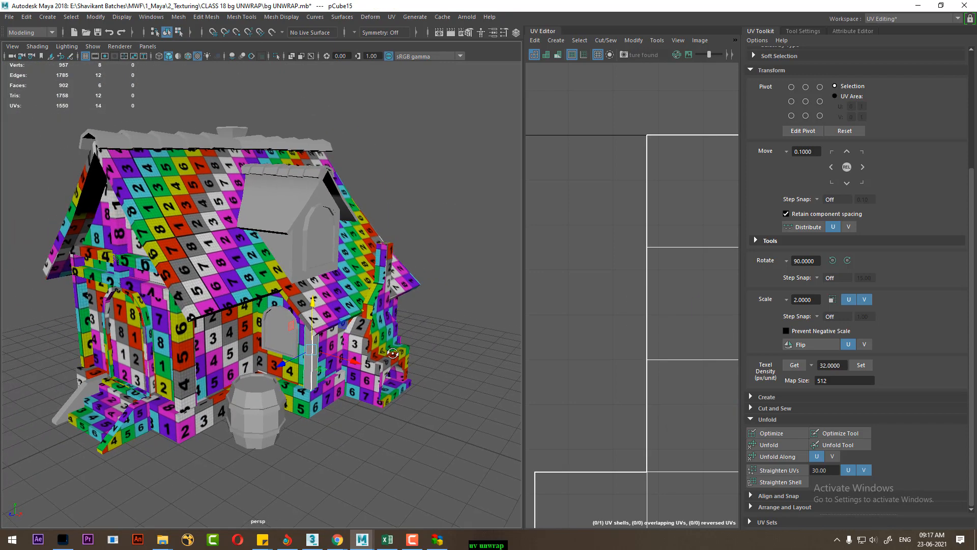
{"action": "scroll", "coordinate": [392, 353], "scroll_direction": "up", "scroll_amount": 3}
{"action": "scroll", "coordinate": [589, 258], "scroll_direction": "down", "scroll_amount": 4}
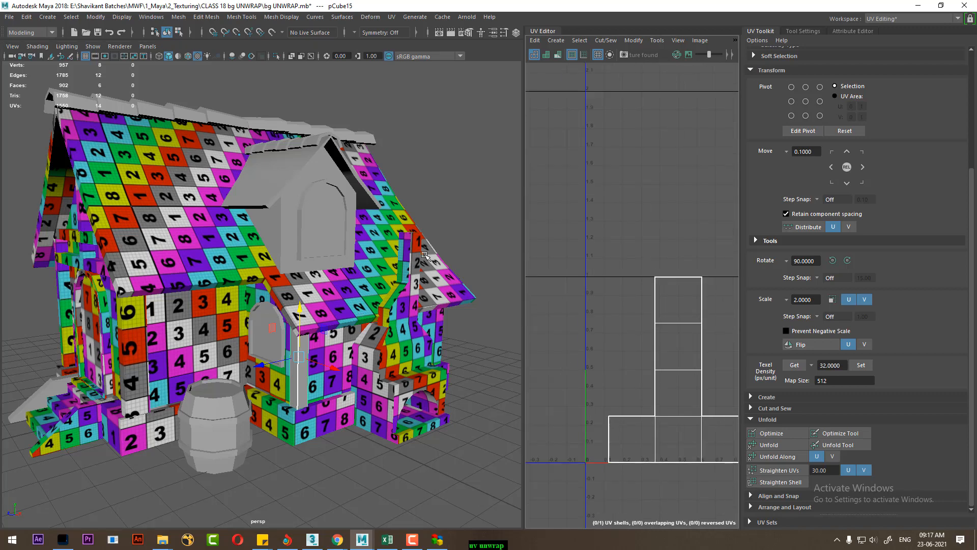
{"action": "left_click", "coordinate": [393, 17]}
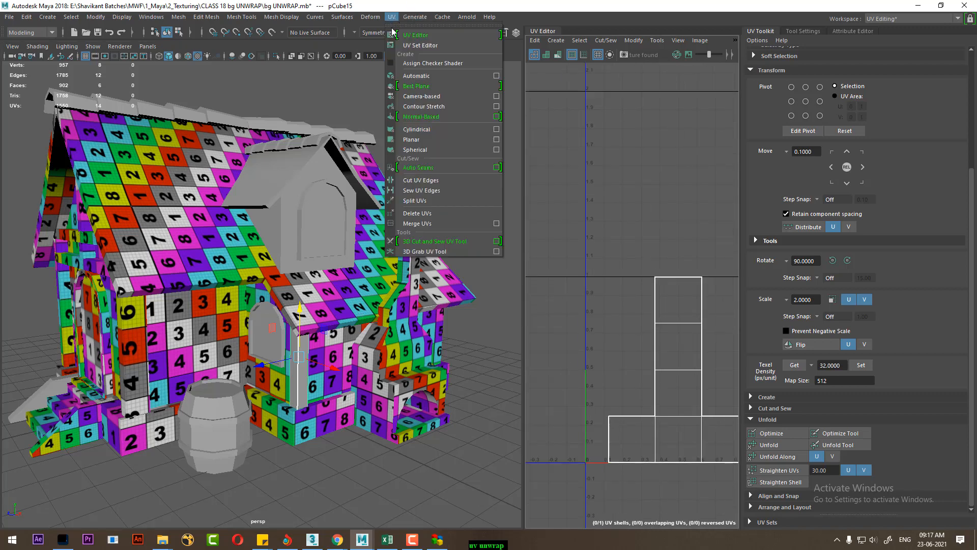
{"action": "left_click", "coordinate": [435, 82]}
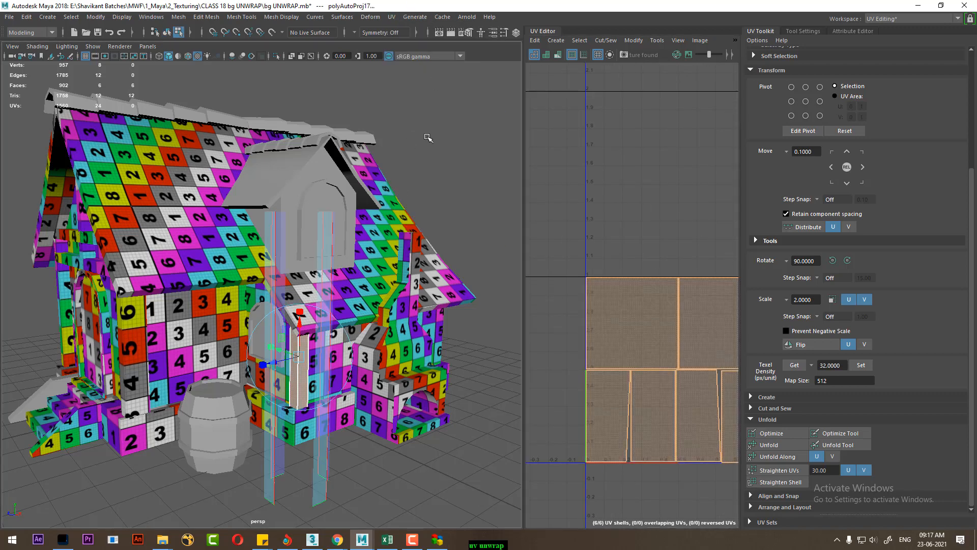
- Reselect the corner post as an object and isolate it in the viewport
{"action": "right_click_drag", "start_coordinate": [428, 138], "coordinate": [487, 103]}
{"action": "left_click", "coordinate": [486, 103]}
{"action": "left_click", "coordinate": [305, 382]}
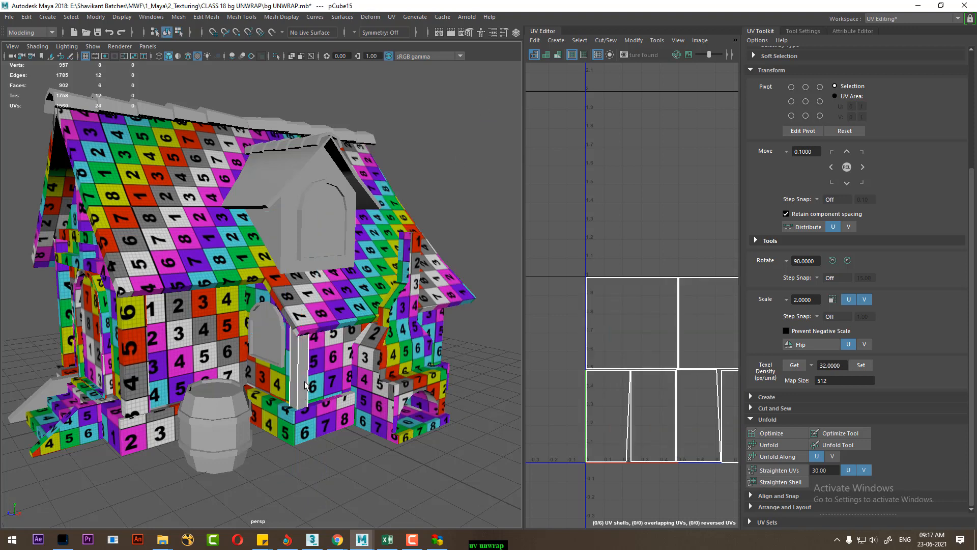
{"action": "key", "text": "ctrl+1"}
{"action": "left_click_drag", "start_coordinate": [317, 395], "coordinate": [280, 388], "text": "alt"}
{"action": "scroll", "coordinate": [622, 332], "scroll_direction": "down", "scroll_amount": 3}
{"action": "middle_click_drag", "start_coordinate": [622, 332], "coordinate": [588, 299], "text": "alt"}
{"action": "scroll", "coordinate": [298, 405], "scroll_direction": "up", "scroll_amount": 1}
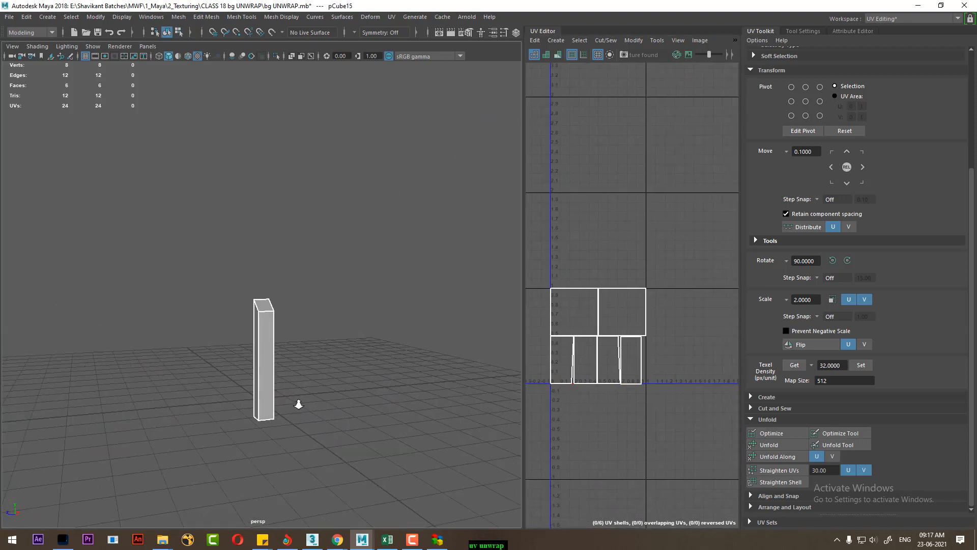
- Select three of the post's four vertical edges and move-and-sew its side shells into one strip
{"action": "scroll", "coordinate": [298, 404], "scroll_direction": "up", "scroll_amount": 3}
{"action": "key", "text": "F10"}
{"action": "scroll", "coordinate": [285, 377], "scroll_direction": "up", "scroll_amount": 2}
{"action": "middle_click_drag", "start_coordinate": [289, 392], "coordinate": [280, 285], "text": "alt"}
{"action": "left_click_drag", "start_coordinate": [353, 289], "coordinate": [203, 318]}
{"action": "mouse_move", "coordinate": [213, 321]}
{"action": "left_mouse_down", "text": "alt"}
{"action": "mouse_move", "coordinate": [387, 322]}
{"action": "mouse_move", "coordinate": [197, 320]}
{"action": "left_mouse_up", "text": "alt"}
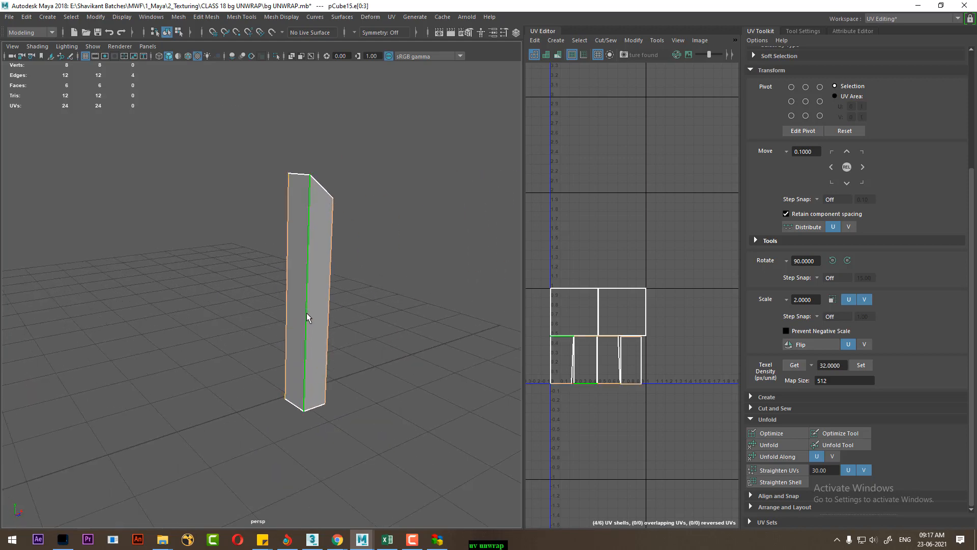
{"action": "left_click", "coordinate": [376, 395]}
{"action": "left_click_drag", "start_coordinate": [384, 281], "coordinate": [166, 313]}
{"action": "left_click", "coordinate": [306, 301], "text": "ctrl"}
{"action": "left_click_drag", "start_coordinate": [382, 365], "coordinate": [287, 346], "text": "alt"}
{"action": "mouse_move", "coordinate": [583, 387]}
{"action": "right_mouse_down", "text": "alt"}
{"action": "mouse_move", "coordinate": [530, 328]}
{"action": "mouse_move", "coordinate": [586, 387]}
{"action": "right_mouse_up", "text": "alt"}
{"action": "middle_click_drag", "start_coordinate": [586, 387], "coordinate": [560, 300], "text": "alt"}
{"action": "right_click_drag", "start_coordinate": [560, 300], "coordinate": [609, 339], "text": "alt"}
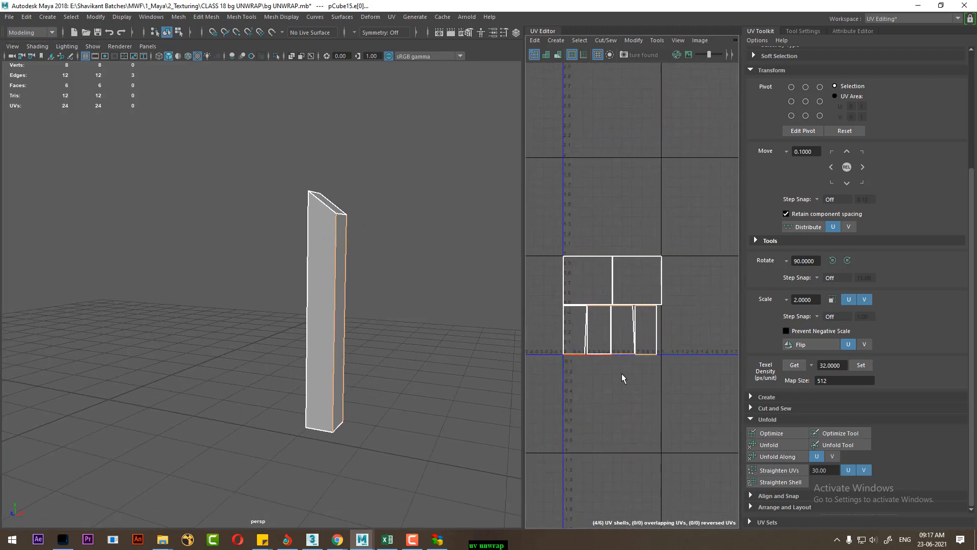
{"action": "right_click_drag", "start_coordinate": [622, 373], "coordinate": [591, 172], "text": "shift"}
{"action": "left_click", "coordinate": [567, 222]}
- Sew the post's top and bottom cap shells onto the side strip along one edge each
{"action": "left_click_drag", "start_coordinate": [367, 279], "coordinate": [325, 266], "text": "alt"}
{"action": "left_click", "coordinate": [297, 260]}
{"action": "right_click_drag", "start_coordinate": [656, 307], "coordinate": [678, 218], "text": "shift"}
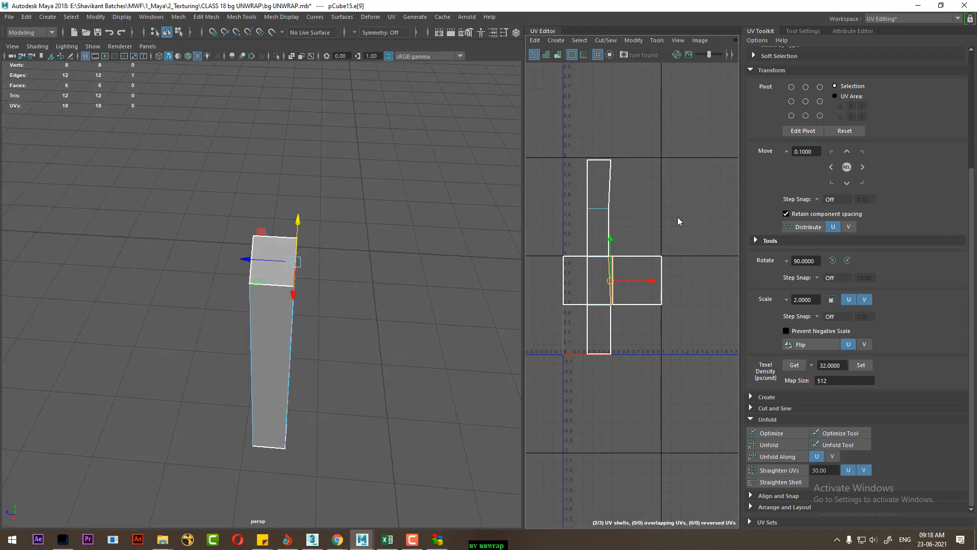
{"action": "left_click", "coordinate": [624, 234]}
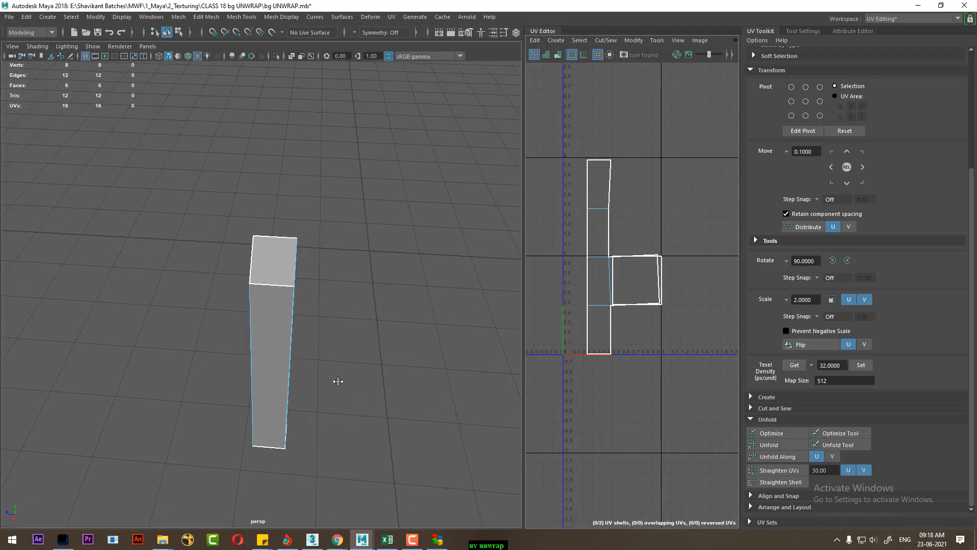
{"action": "left_click_drag", "start_coordinate": [338, 380], "coordinate": [254, 331], "text": "alt"}
{"action": "left_click", "coordinate": [246, 464]}
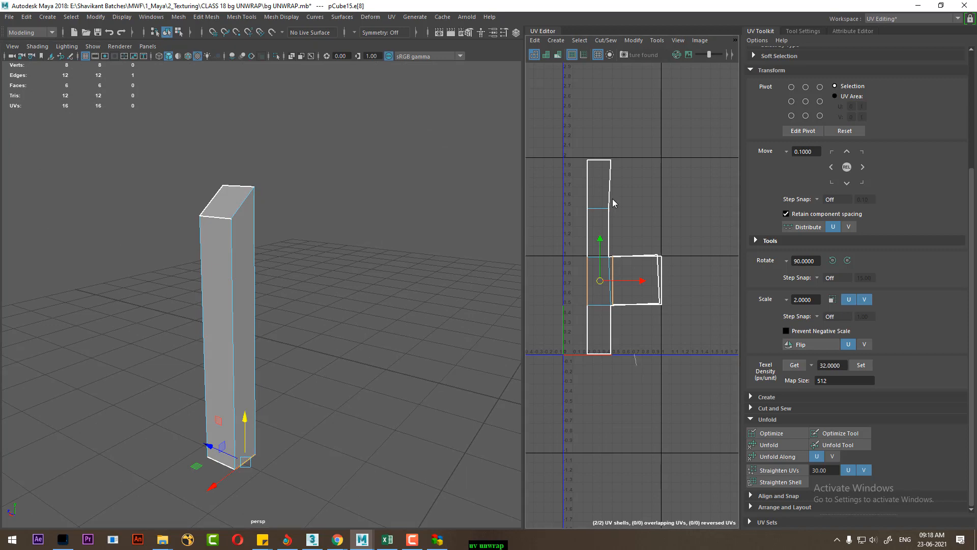
{"action": "right_click_drag", "start_coordinate": [612, 199], "coordinate": [603, 184], "text": "shift"}
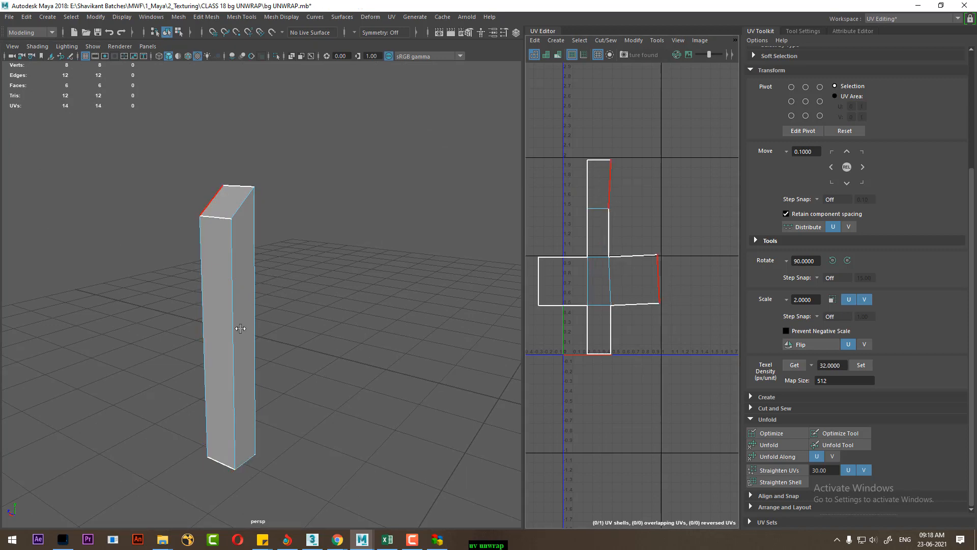
- Select all UVs of the post and unfold its shell
{"action": "right_click_drag", "start_coordinate": [232, 221], "coordinate": [281, 199]}
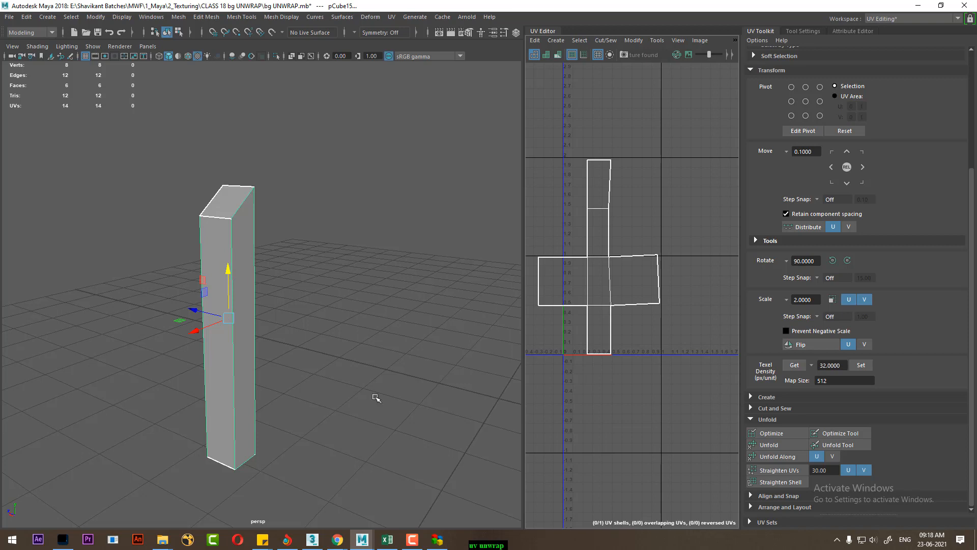
{"action": "right_click_drag", "start_coordinate": [376, 397], "coordinate": [310, 328], "text": "alt"}
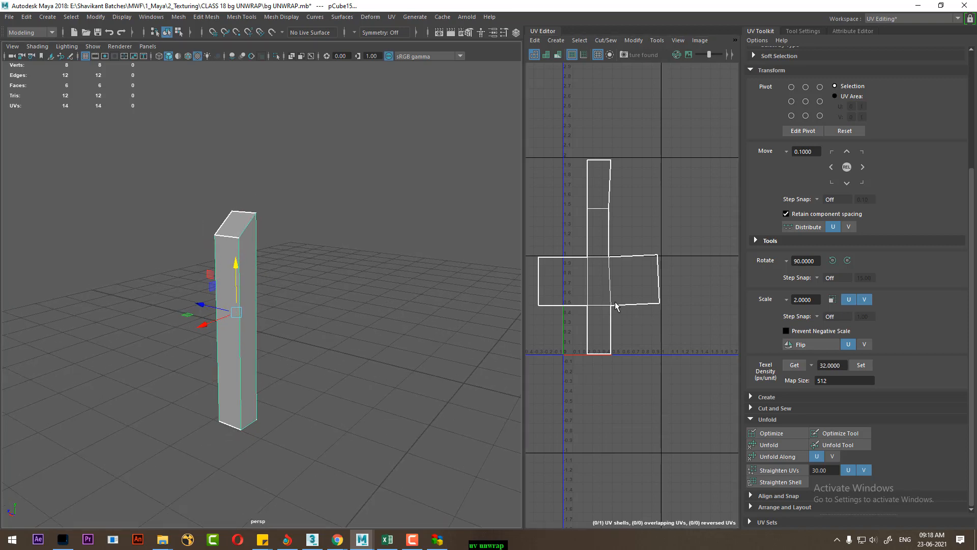
{"action": "right_click_drag", "start_coordinate": [616, 264], "coordinate": [624, 360]}
{"action": "scroll", "coordinate": [624, 360], "scroll_direction": "down", "scroll_amount": 3}
{"action": "left_click_drag", "start_coordinate": [682, 197], "coordinate": [467, 477]}
{"action": "right_click_drag", "start_coordinate": [717, 235], "coordinate": [606, 235], "text": "shift"}
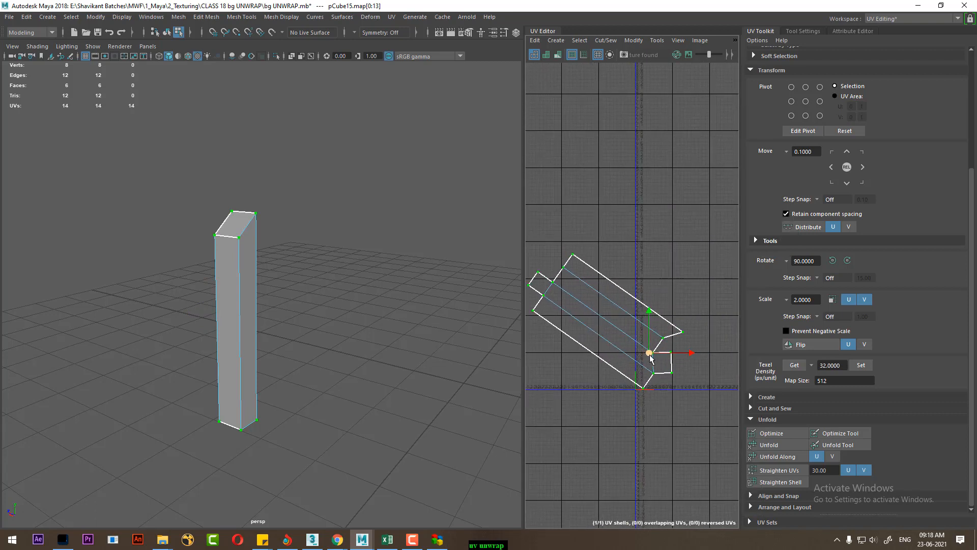
- Try unfolding the post's shell with the Unfold3D method from the unfold options
{"action": "right_click_drag", "start_coordinate": [666, 264], "coordinate": [598, 264], "text": "shift"}
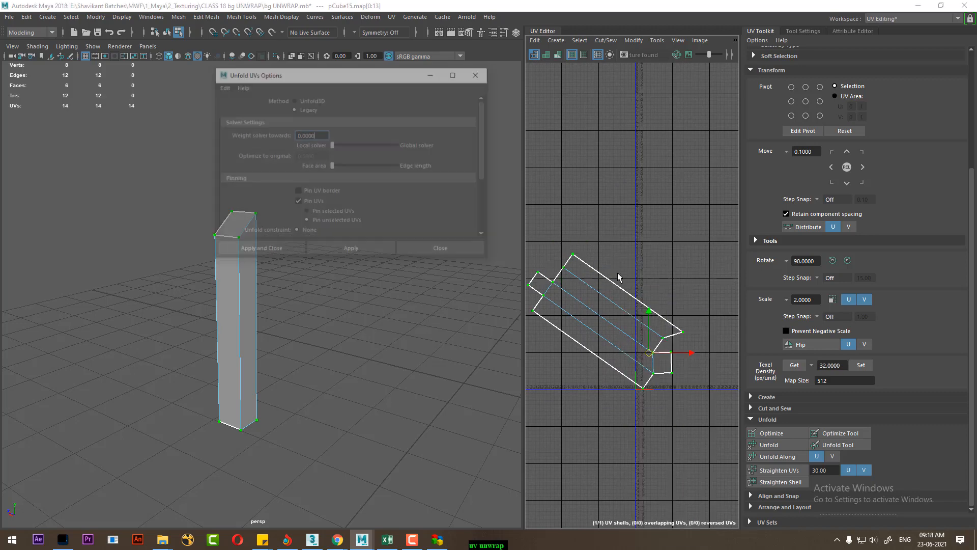
{"action": "left_click", "coordinate": [309, 101]}
{"action": "left_click", "coordinate": [347, 250]}
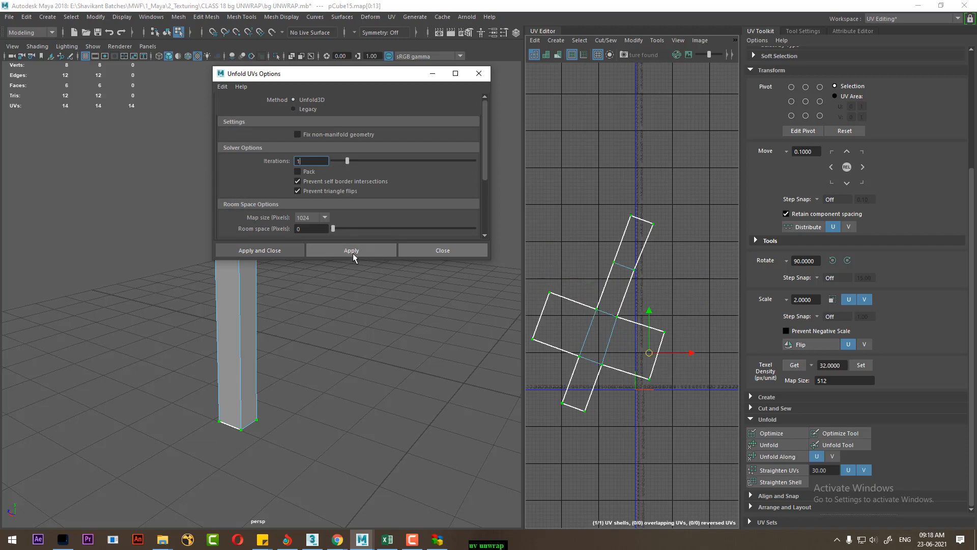
- Select the post as an object and assign the checker material to it
{"action": "left_click_drag", "start_coordinate": [247, 319], "coordinate": [247, 371], "text": "alt"}
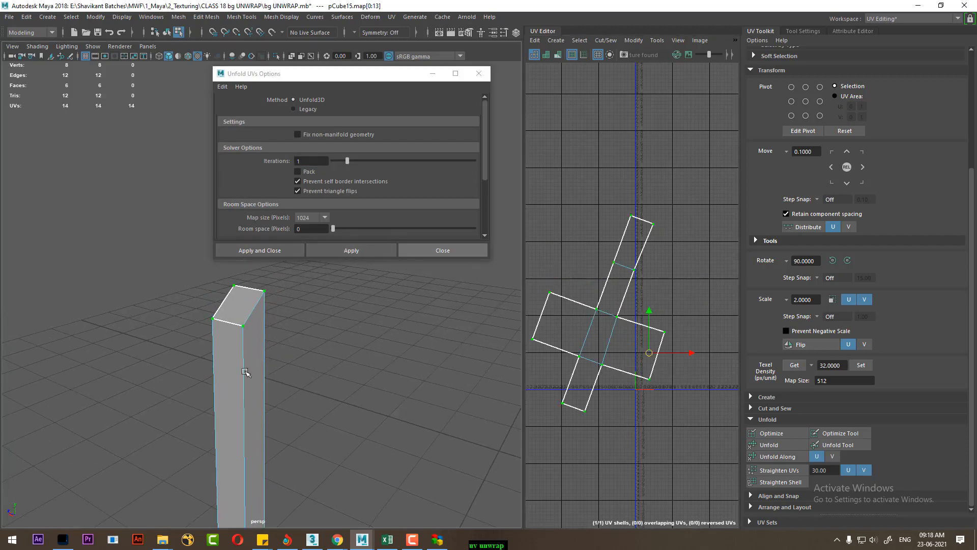
{"action": "right_click_drag", "start_coordinate": [233, 336], "coordinate": [311, 519]}
{"action": "right_click_drag", "start_coordinate": [243, 323], "coordinate": [291, 232]}
{"action": "left_click", "coordinate": [366, 347]}
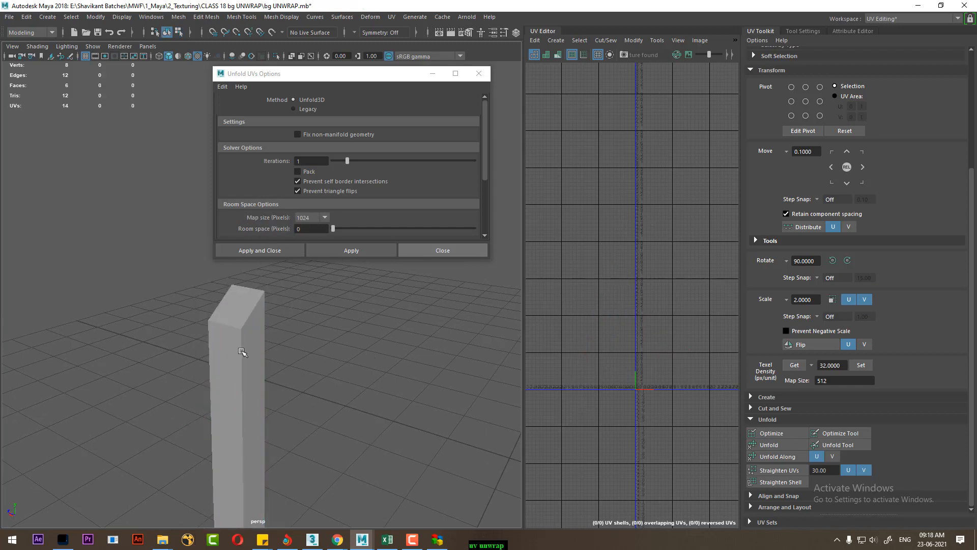
{"action": "left_click", "coordinate": [240, 370]}
{"action": "mouse_move", "coordinate": [237, 372]}
{"action": "right_mouse_down"}
{"action": "mouse_move", "coordinate": [247, 374]}
{"action": "mouse_move", "coordinate": [255, 539]}
{"action": "mouse_move", "coordinate": [308, 519]}
{"action": "right_mouse_up"}
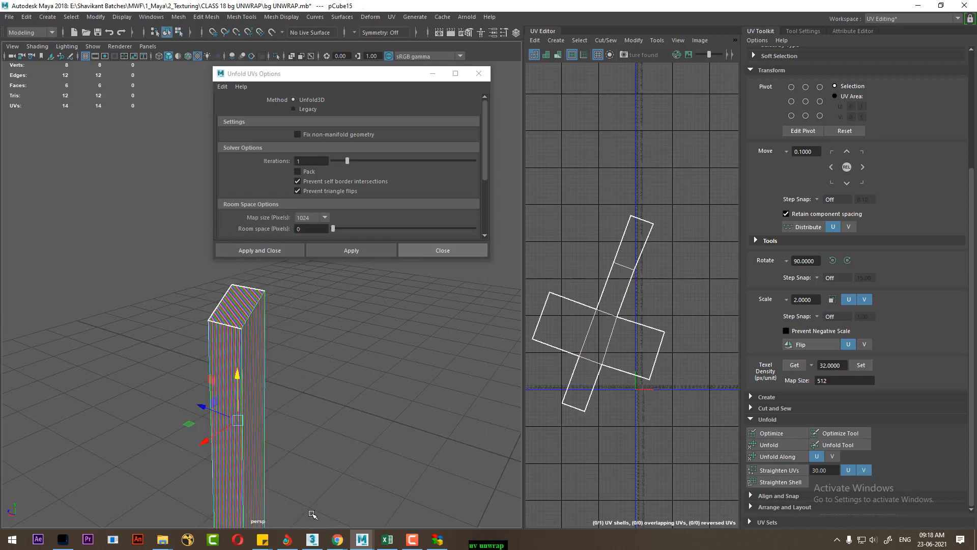
- Unfold the post's UVs with the Legacy method and check the checker pattern on its faces
{"action": "right_click_drag", "start_coordinate": [299, 429], "coordinate": [323, 460], "text": "alt"}
{"action": "left_click_drag", "start_coordinate": [322, 460], "coordinate": [336, 429], "text": "alt"}
{"action": "middle_click_drag", "start_coordinate": [351, 410], "coordinate": [308, 380], "text": "alt"}
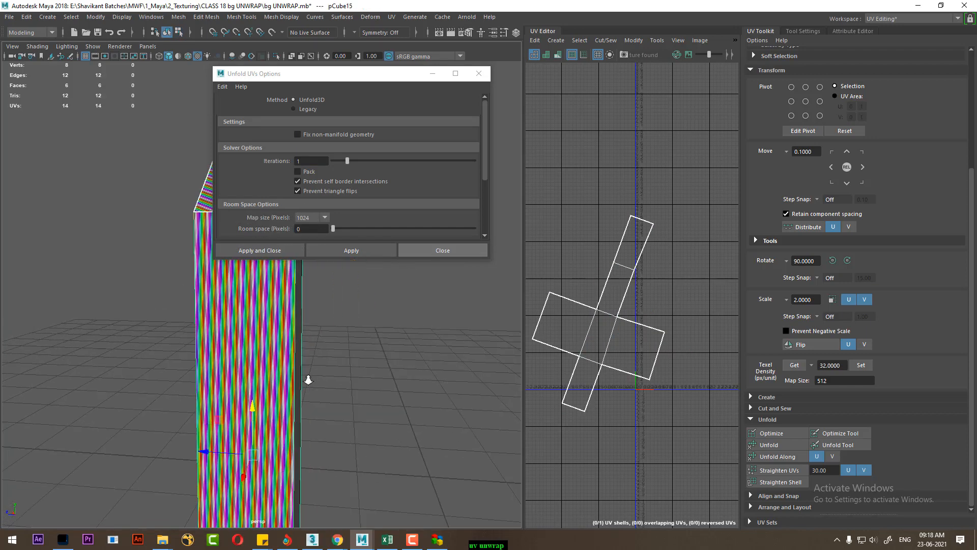
{"action": "right_click_drag", "start_coordinate": [307, 380], "coordinate": [366, 417], "text": "alt"}
{"action": "scroll", "coordinate": [644, 420], "scroll_direction": "down", "scroll_amount": 2}
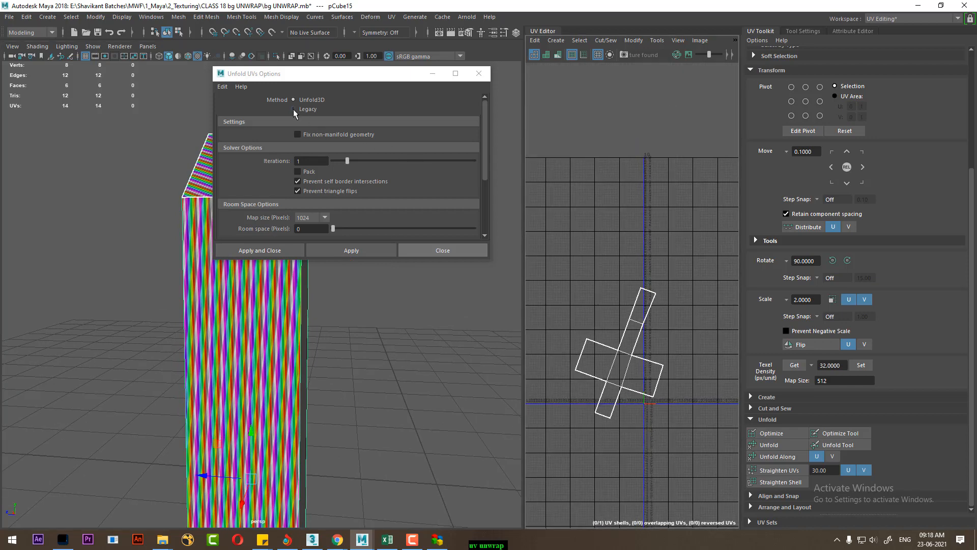
{"action": "left_click", "coordinate": [294, 109]}
{"action": "left_click", "coordinate": [354, 252]}
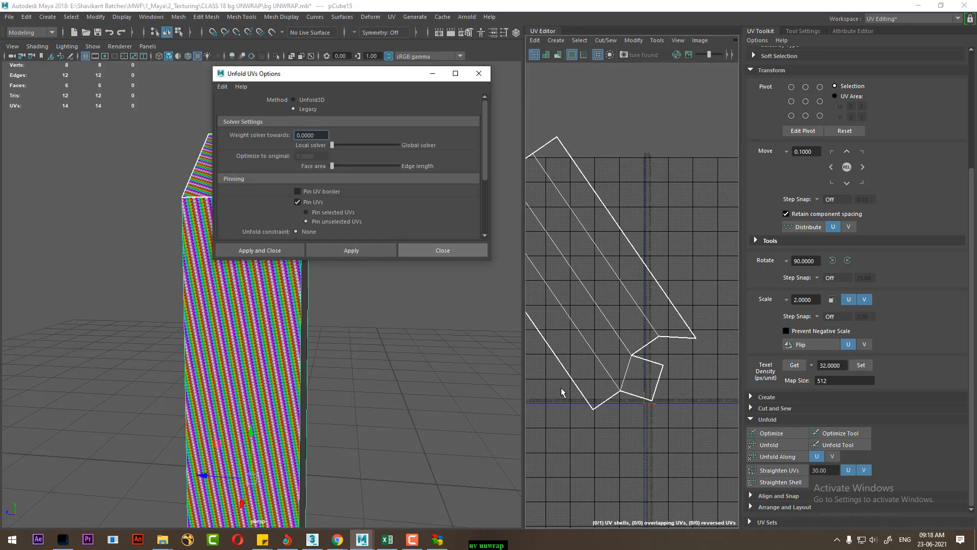
{"action": "left_click_drag", "start_coordinate": [344, 437], "coordinate": [343, 297], "text": "alt"}
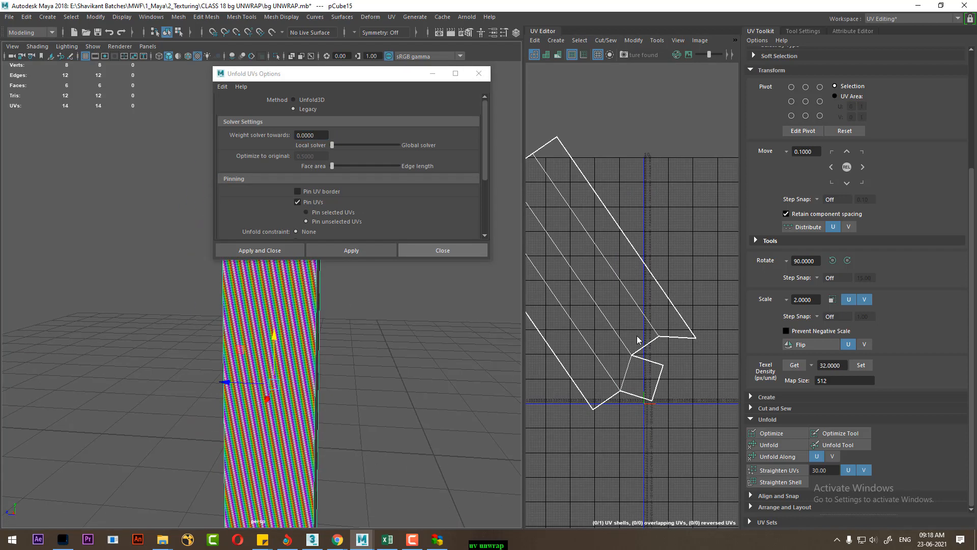
- Select the post's UVs and fit the whole shell into the 0 to 1 UV tile
{"action": "right_click_drag", "start_coordinate": [600, 348], "coordinate": [662, 380]}
{"action": "right_click_drag", "start_coordinate": [684, 261], "coordinate": [553, 313], "text": "shift"}
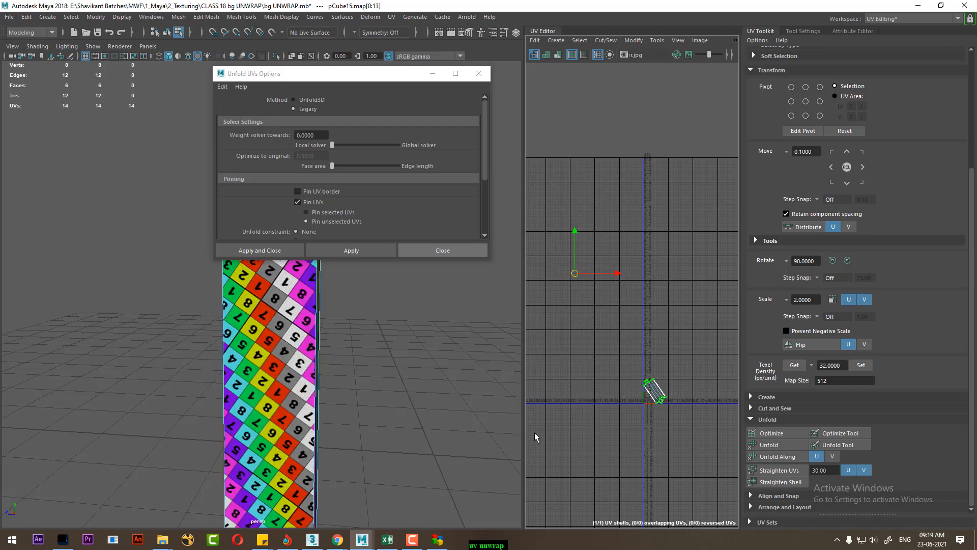
{"action": "scroll", "coordinate": [684, 453], "scroll_direction": "up", "scroll_amount": 8}
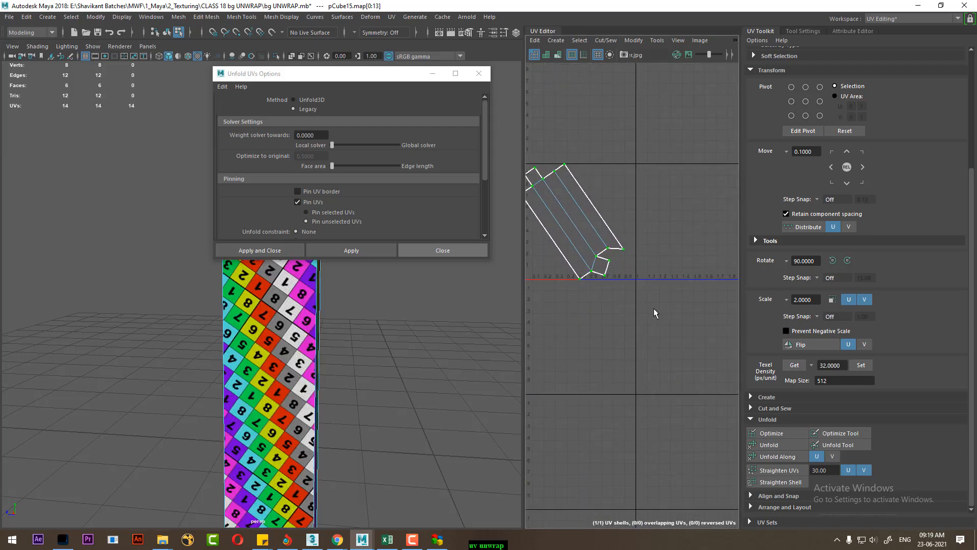
- Select the post's whole UV shell and rotate it until its strips stand roughly upright
{"action": "left_click", "coordinate": [640, 224]}
{"action": "middle_click_drag", "start_coordinate": [638, 181], "coordinate": [686, 250], "text": "alt"}
{"action": "left_click_drag", "start_coordinate": [686, 209], "coordinate": [529, 395]}
{"action": "right_click_drag", "start_coordinate": [578, 311], "coordinate": [611, 366], "text": "alt"}
{"action": "key", "text": "e"}
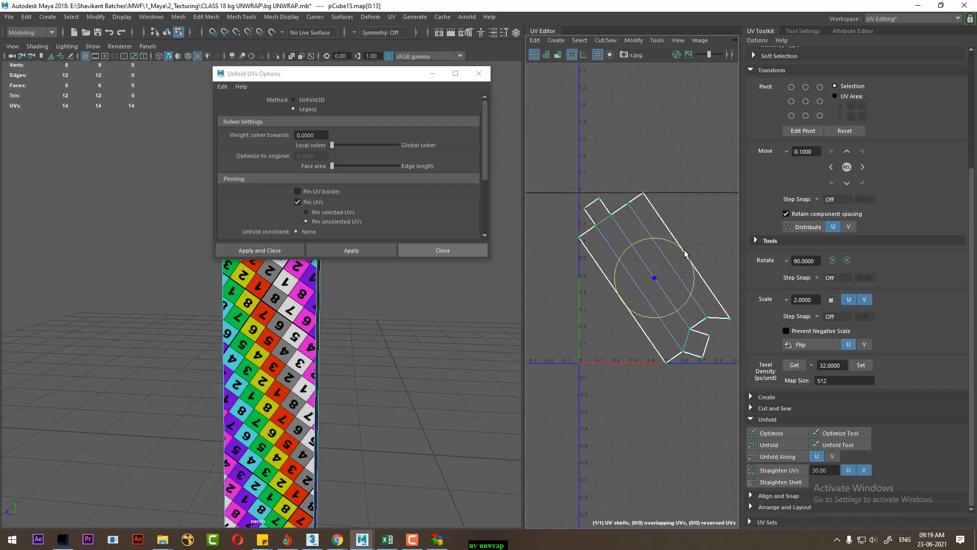
{"action": "left_click_drag", "start_coordinate": [685, 253], "coordinate": [560, 286]}
{"action": "right_click_drag", "start_coordinate": [616, 289], "coordinate": [680, 293], "text": "alt"}
{"action": "middle_click_drag", "start_coordinate": [680, 293], "coordinate": [527, 411], "text": "alt"}
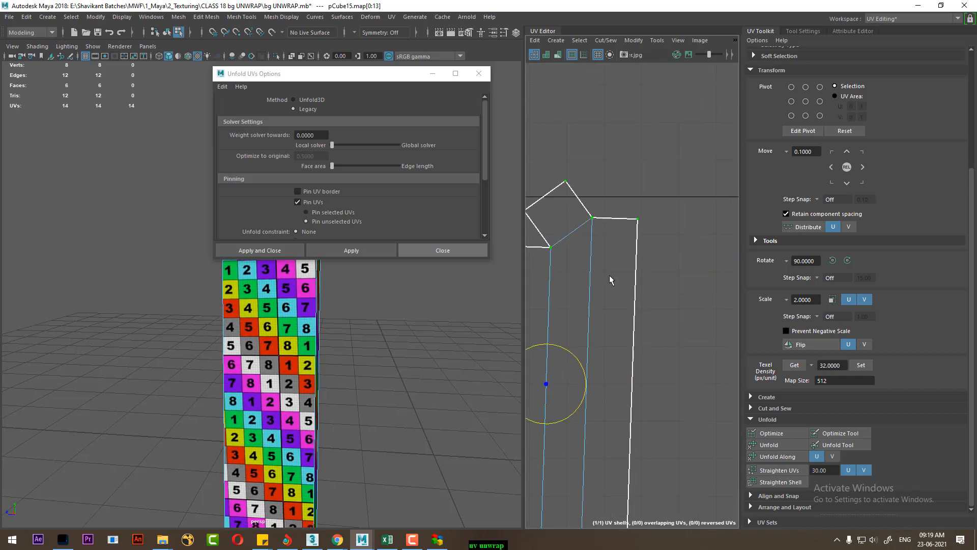
- Cut the upper end cap from its slanted strip edge and move-and-sew it onto the adjacent outer strip
{"action": "right_click_drag", "start_coordinate": [611, 280], "coordinate": [554, 275]}
{"action": "left_click", "coordinate": [574, 232]}
{"action": "middle_click_drag", "start_coordinate": [630, 232], "coordinate": [643, 276], "text": "alt"}
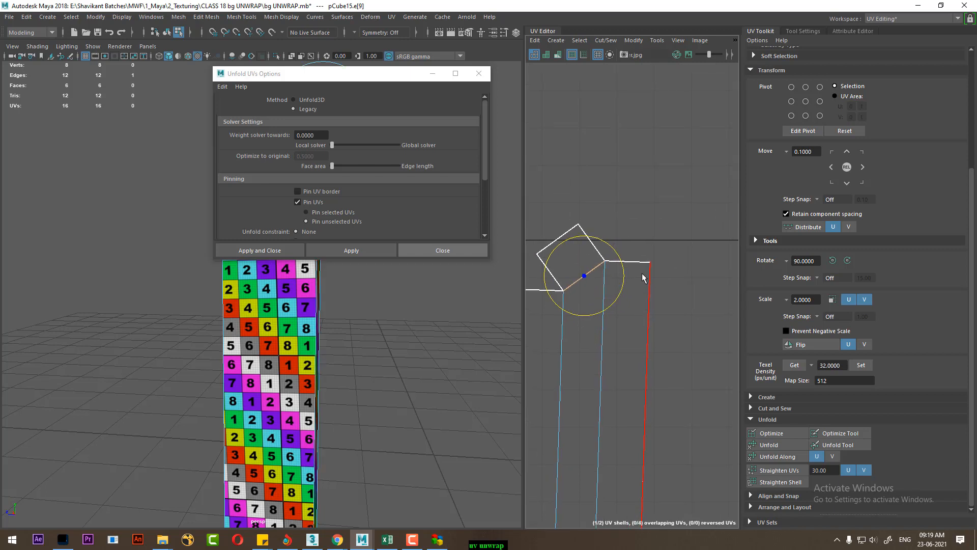
{"action": "left_click", "coordinate": [637, 262]}
{"action": "right_click_drag", "start_coordinate": [639, 276], "coordinate": [646, 234], "text": "shift"}
{"action": "right_click_drag", "start_coordinate": [660, 348], "coordinate": [637, 280], "text": "alt"}
{"action": "middle_click_drag", "start_coordinate": [668, 450], "coordinate": [683, 379], "text": "alt"}
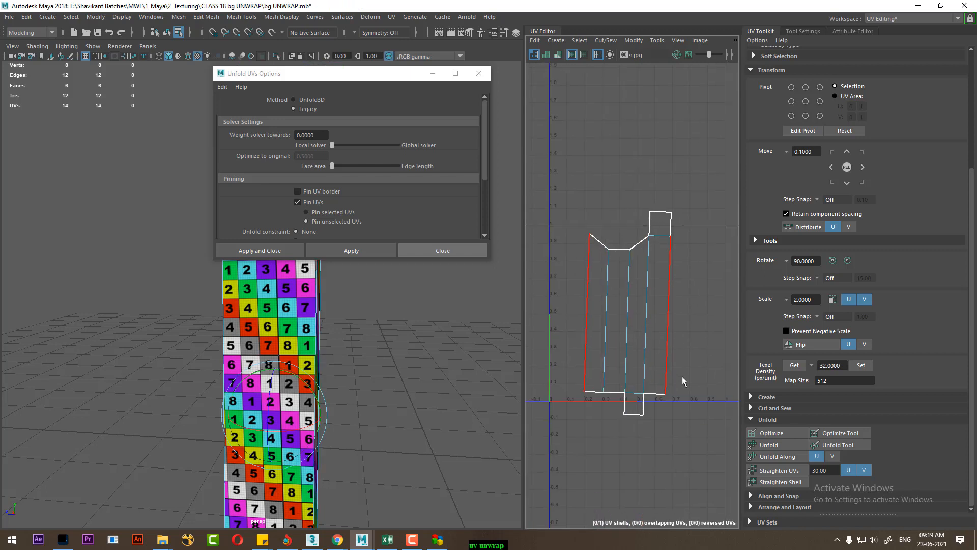
- Cut the lower end cap from its strip and move-and-sew it onto the bottom edge of the outermost strip
{"action": "right_click_drag", "start_coordinate": [683, 380], "coordinate": [700, 316], "text": "alt"}
{"action": "left_click", "coordinate": [636, 394]}
{"action": "left_click", "coordinate": [653, 396]}
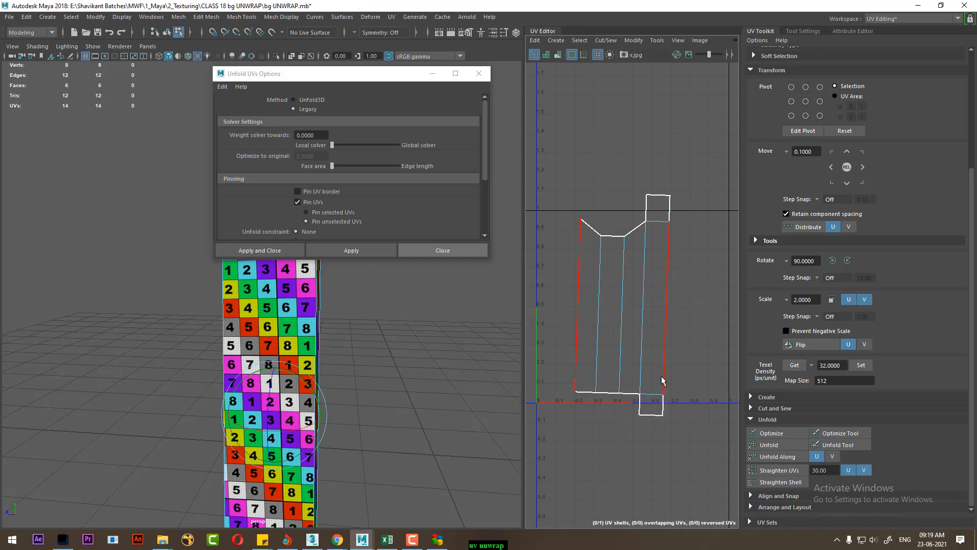
{"action": "right_click_drag", "start_coordinate": [654, 399], "coordinate": [628, 399], "text": "alt"}
- Examine the checker pattern across the post's top cap and adjoining side faces
{"action": "left_click_drag", "start_coordinate": [344, 305], "coordinate": [348, 309], "text": "alt"}
{"action": "right_click_drag", "start_coordinate": [347, 309], "coordinate": [318, 422], "text": "alt"}
{"action": "middle_click_drag", "start_coordinate": [318, 422], "coordinate": [331, 478], "text": "alt"}
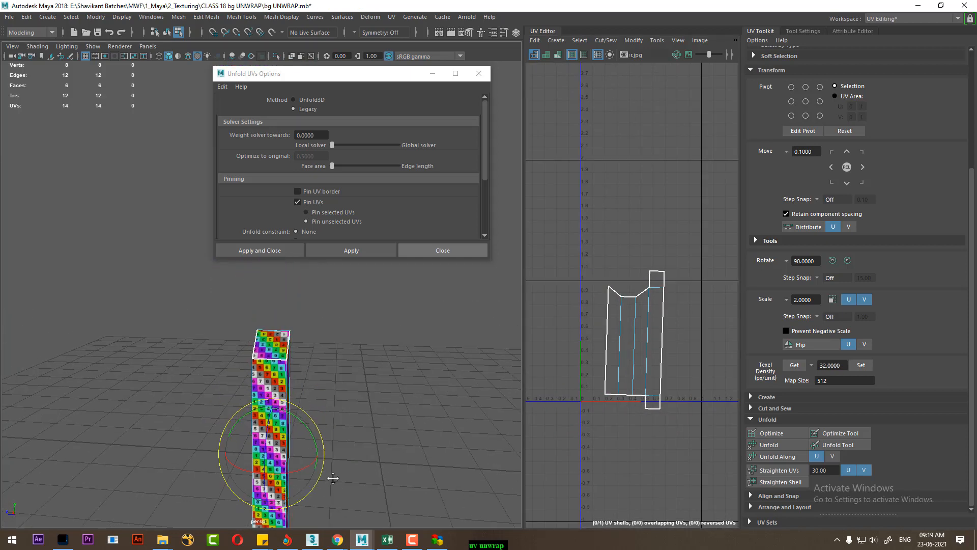
{"action": "right_click_drag", "start_coordinate": [280, 448], "coordinate": [387, 198]}
{"action": "left_click", "coordinate": [338, 349]}
{"action": "right_click_drag", "start_coordinate": [338, 349], "coordinate": [353, 389], "text": "alt"}
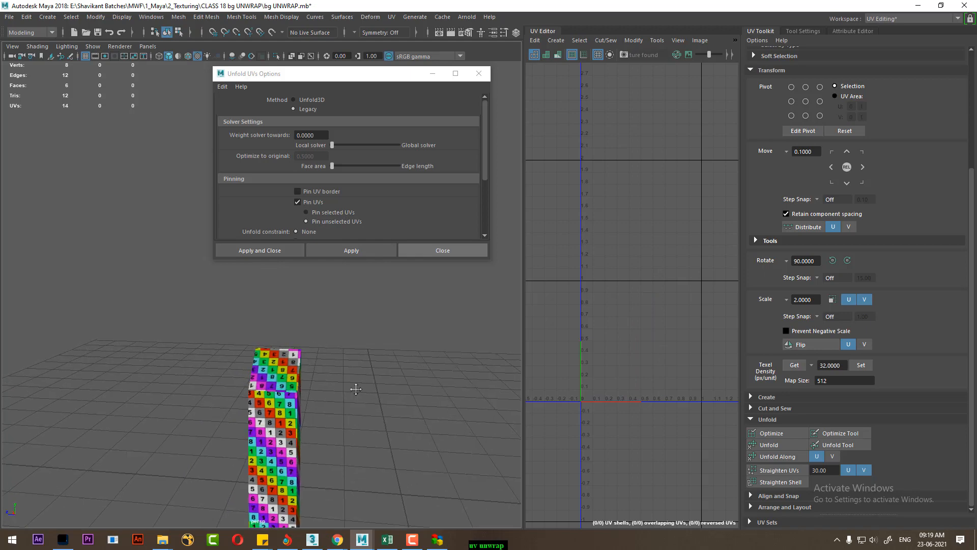
{"action": "left_click_drag", "start_coordinate": [353, 388], "coordinate": [311, 428], "text": "alt"}
{"action": "left_click", "coordinate": [316, 433]}
{"action": "right_click_drag", "start_coordinate": [318, 441], "coordinate": [383, 458], "text": "alt"}
- Cut the upper end cap from the outer strip and move-and-sew it onto the second strip's flat top edge
{"action": "right_click_drag", "start_coordinate": [636, 342], "coordinate": [675, 353], "text": "alt"}
{"action": "right_click_drag", "start_coordinate": [675, 286], "coordinate": [668, 192]}
{"action": "left_click", "coordinate": [675, 229]}
{"action": "key", "text": "e"}
{"action": "right_click_drag", "start_coordinate": [689, 229], "coordinate": [609, 256], "text": "shift"}
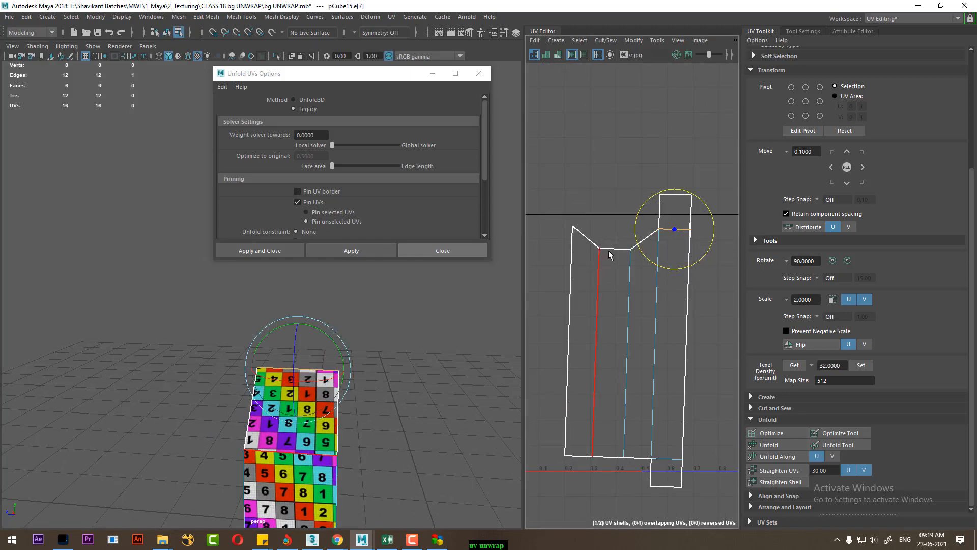
{"action": "left_click", "coordinate": [614, 249]}
{"action": "right_click_drag", "start_coordinate": [624, 325], "coordinate": [627, 214], "text": "shift"}
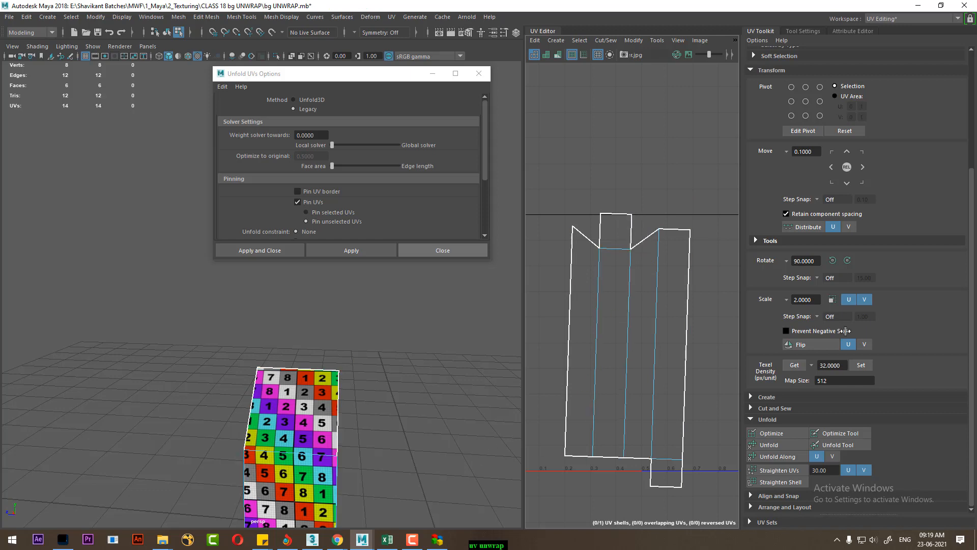
- Convert the post's selection to UVs and straighten the whole shell with Straighten Shell
{"action": "right_click_drag", "start_coordinate": [382, 468], "coordinate": [362, 373], "text": "alt"}
{"action": "left_click_drag", "start_coordinate": [392, 504], "coordinate": [267, 433], "text": "alt"}
{"action": "right_click_drag", "start_coordinate": [268, 433], "coordinate": [315, 461], "text": "alt"}
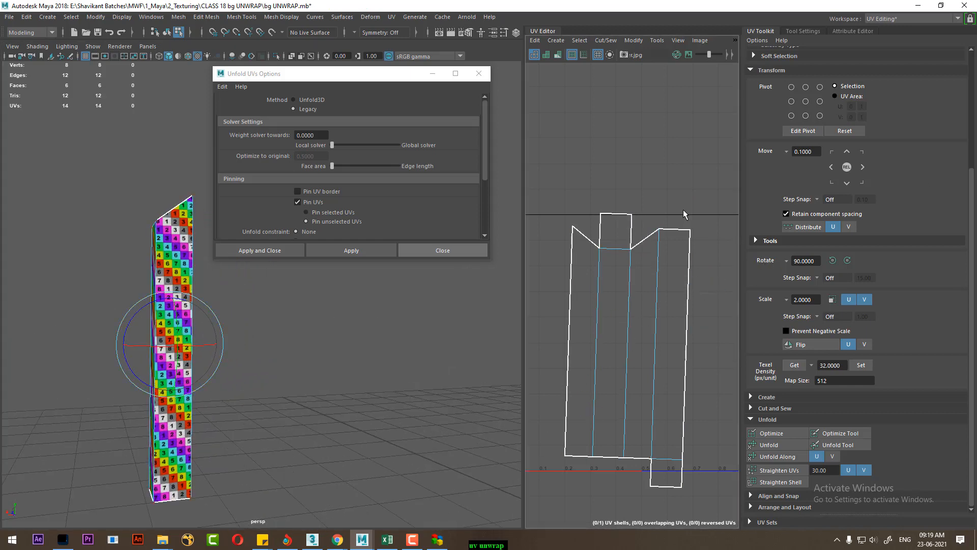
{"action": "left_click", "coordinate": [682, 229]}
{"action": "right_click_drag", "start_coordinate": [624, 257], "coordinate": [725, 331], "text": "ctrl"}
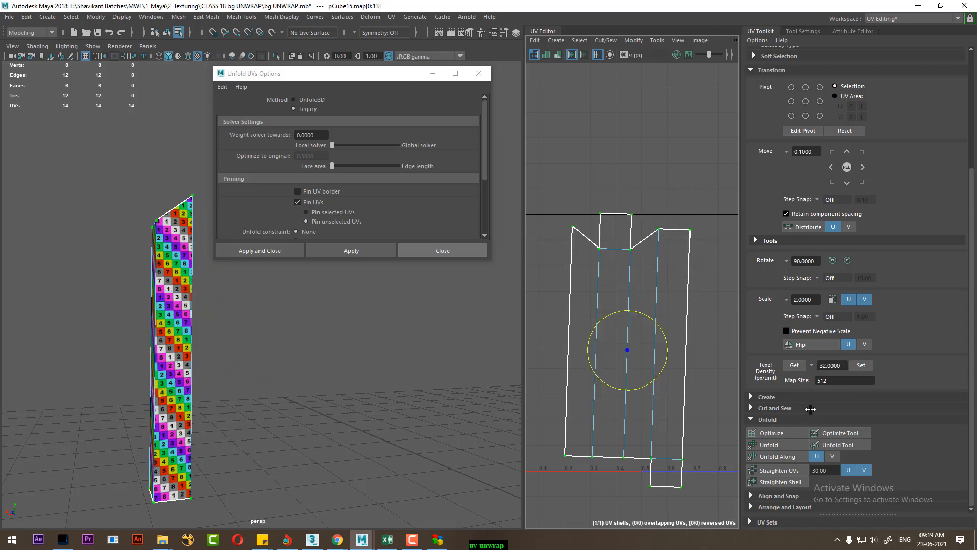
{"action": "left_click", "coordinate": [780, 482]}
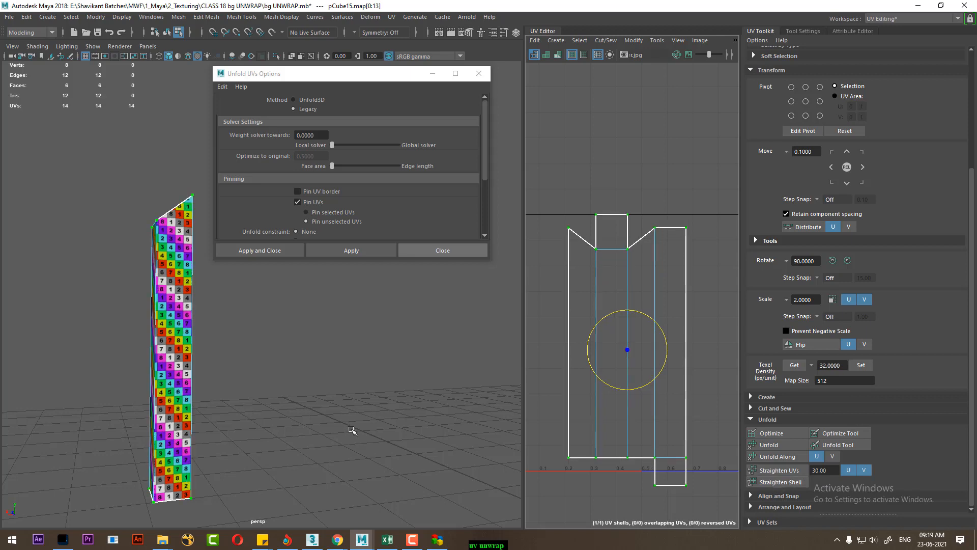
- Bring the rest of the house back into view, select all the post's UVs and scale the shell down uniformly
{"action": "left_click_drag", "start_coordinate": [218, 372], "coordinate": [275, 399], "text": "alt"}
{"action": "right_click_drag", "start_coordinate": [176, 246], "coordinate": [231, 232]}
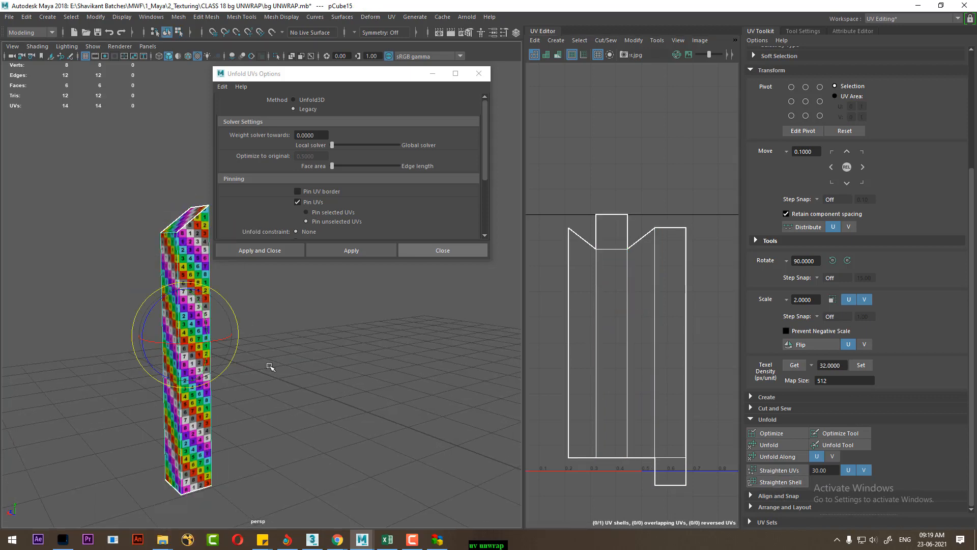
{"action": "key", "text": "w"}
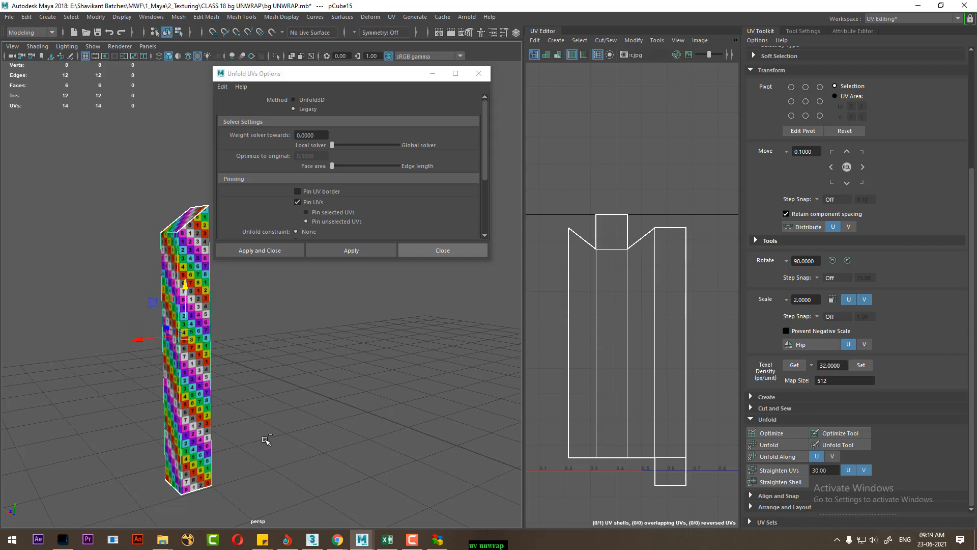
{"action": "scroll", "coordinate": [265, 440], "scroll_direction": "up", "scroll_amount": 5}
{"action": "right_click_drag", "start_coordinate": [687, 371], "coordinate": [717, 259], "text": "alt"}
{"action": "left_click_drag", "start_coordinate": [717, 260], "coordinate": [617, 337]}
{"action": "left_click_drag", "start_coordinate": [638, 376], "coordinate": [703, 486]}
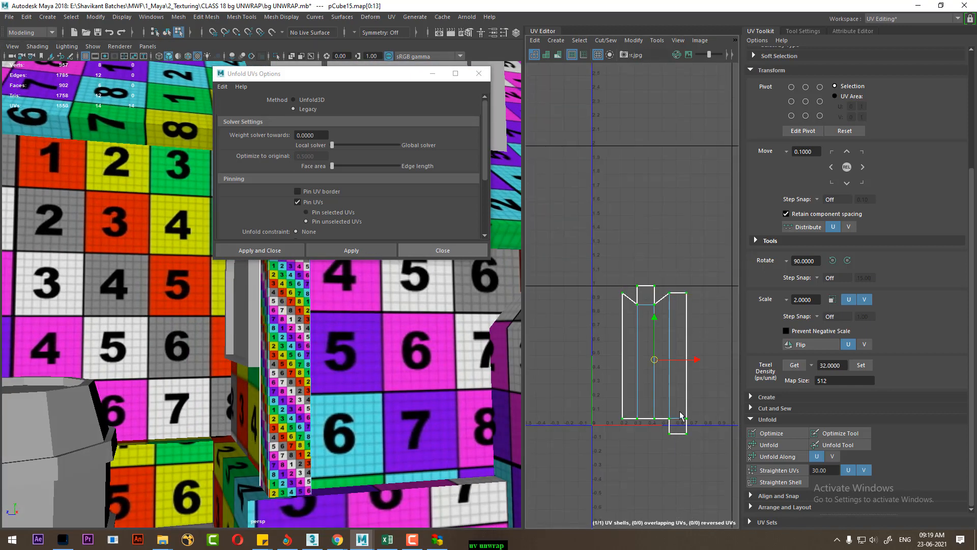
{"action": "scroll", "coordinate": [665, 338], "scroll_direction": "up", "scroll_amount": 2}
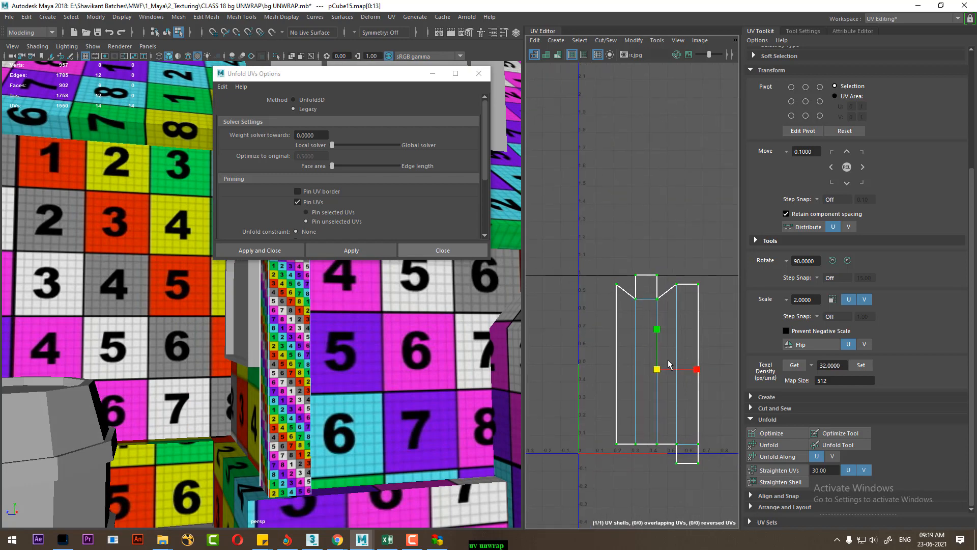
{"action": "left_click_drag", "start_coordinate": [657, 372], "coordinate": [630, 381]}
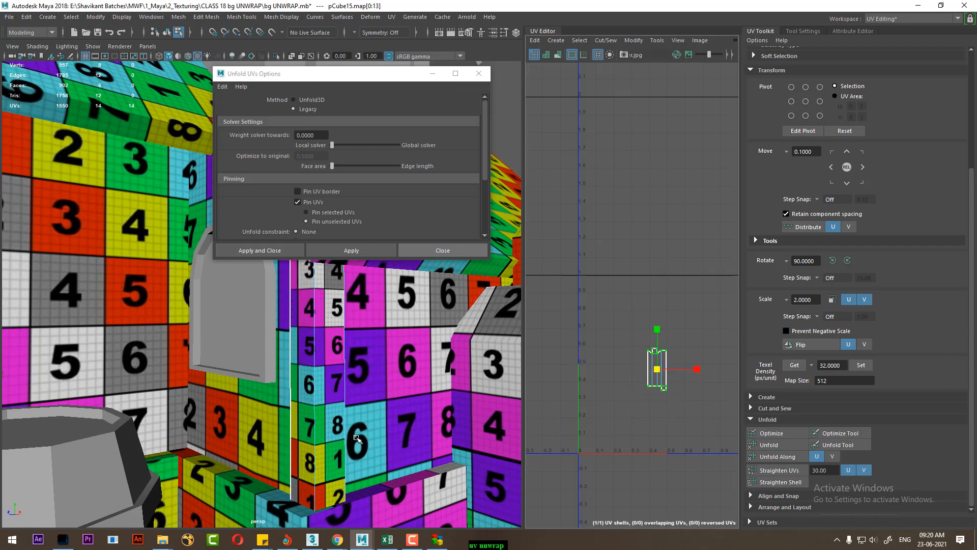
- Scale the post's shell down further until its checker squares match those on the neighbouring wall
{"action": "left_click_drag", "start_coordinate": [307, 442], "coordinate": [327, 443], "text": "alt"}
{"action": "right_click_drag", "start_coordinate": [643, 383], "coordinate": [700, 406], "text": "alt"}
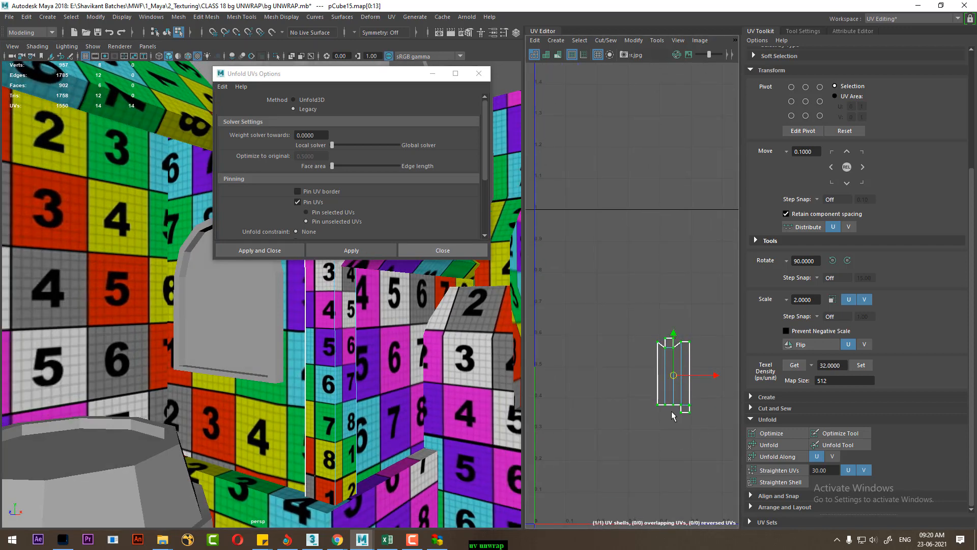
{"action": "scroll", "coordinate": [633, 408], "scroll_direction": "up", "scroll_amount": 1}
{"action": "middle_click_drag", "start_coordinate": [633, 407], "coordinate": [533, 377], "text": "alt"}
{"action": "left_click_drag", "start_coordinate": [373, 447], "coordinate": [410, 445], "text": "alt"}
{"action": "middle_click_drag", "start_coordinate": [617, 342], "coordinate": [683, 370], "text": "alt"}
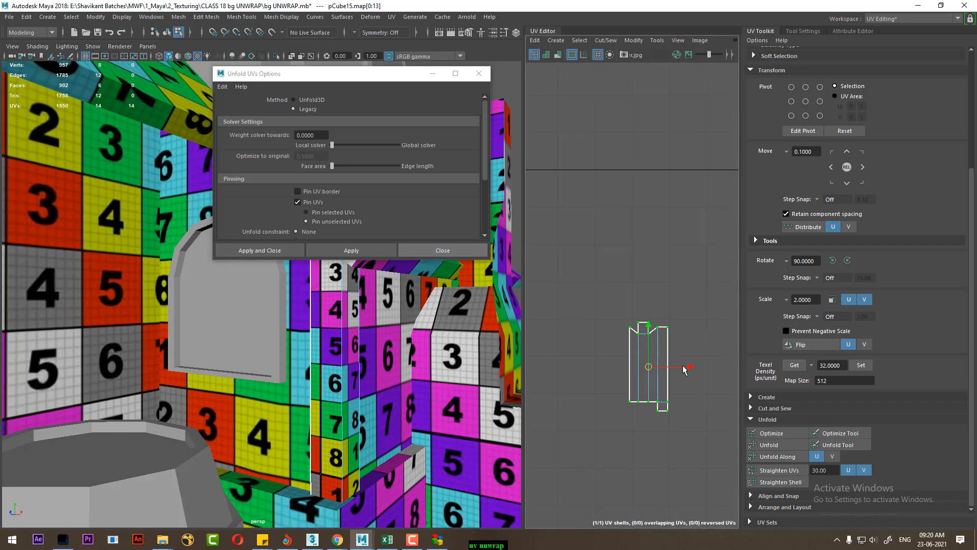
{"action": "key", "text": "r"}
{"action": "left_click_drag", "start_coordinate": [649, 367], "coordinate": [624, 380]}
{"action": "right_click_drag", "start_coordinate": [677, 443], "coordinate": [637, 338], "text": "alt"}
{"action": "middle_click_drag", "start_coordinate": [638, 339], "coordinate": [569, 179], "text": "alt"}
{"action": "right_click_drag", "start_coordinate": [587, 232], "coordinate": [647, 352], "text": "alt"}
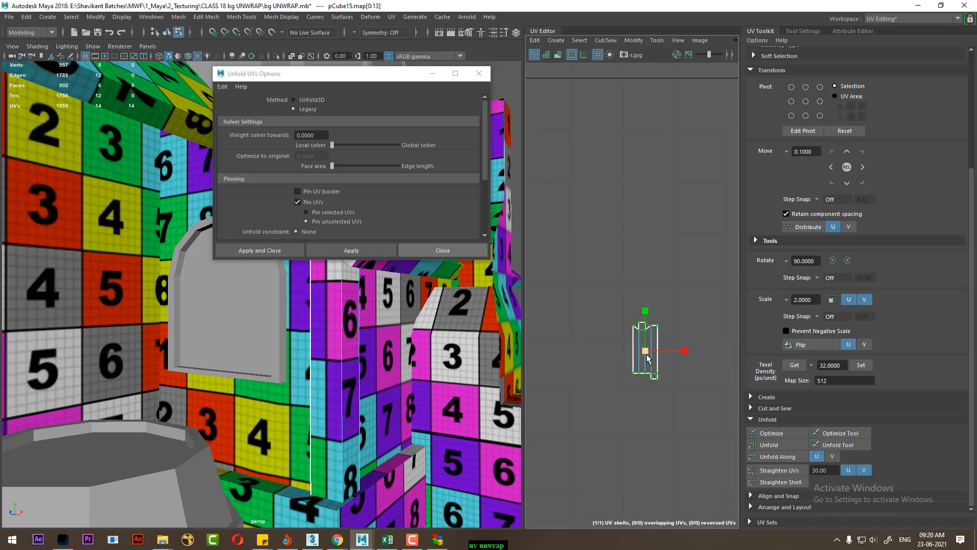
{"action": "mouse_move", "coordinate": [647, 353]}
{"action": "left_mouse_down"}
{"action": "mouse_move", "coordinate": [635, 351]}
{"action": "mouse_move", "coordinate": [644, 349]}
{"action": "left_mouse_up"}
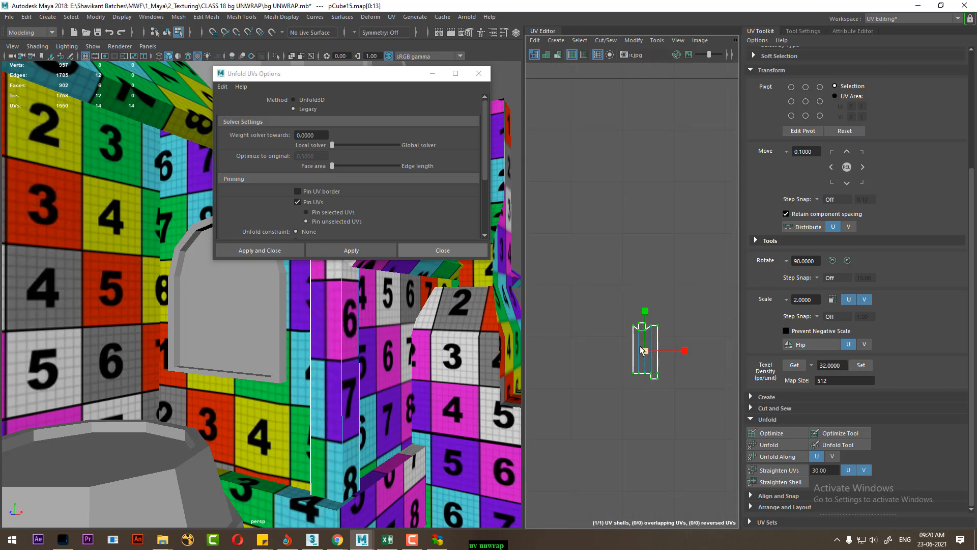
- Move the post's shell slightly down so its checker rows line up with the adjacent wall
{"action": "key", "text": "w"}
{"action": "left_click_drag", "start_coordinate": [644, 305], "coordinate": [640, 309]}
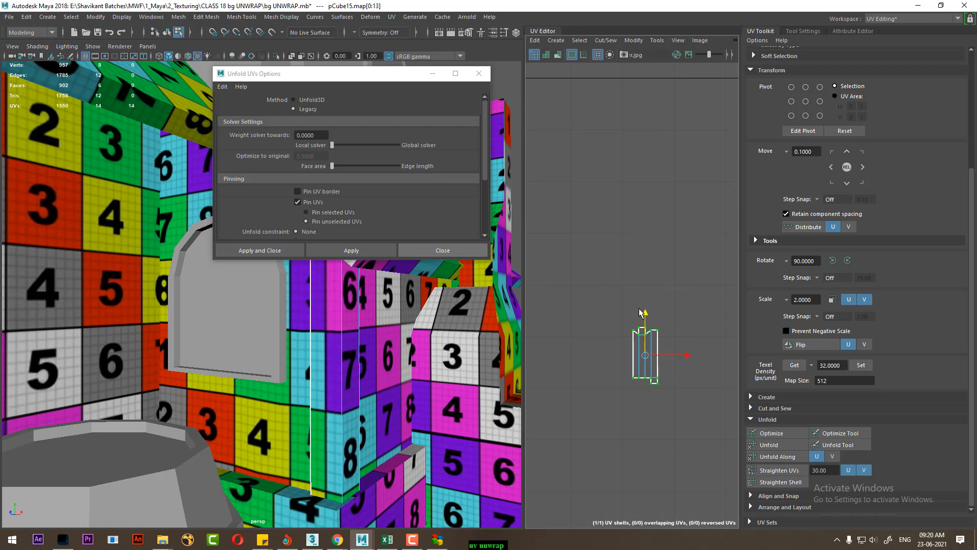
{"action": "left_click_drag", "start_coordinate": [347, 405], "coordinate": [499, 393], "text": "alt"}
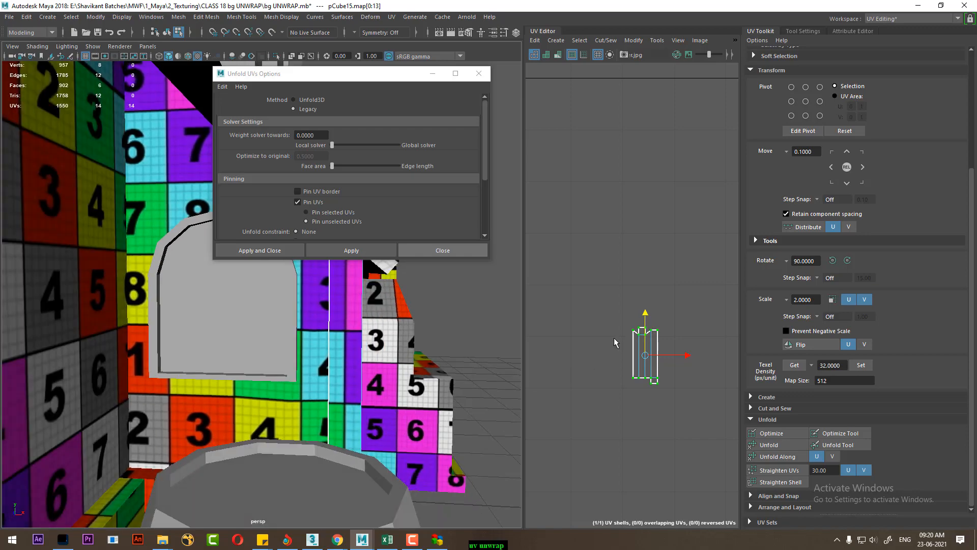
- Examine the whole house to compare the post's checker size with the surrounding walls
{"action": "scroll", "coordinate": [616, 340], "scroll_direction": "up", "scroll_amount": 1}
{"action": "scroll", "coordinate": [265, 334], "scroll_direction": "down", "scroll_amount": 3}
{"action": "scroll", "coordinate": [266, 334], "scroll_direction": "down", "scroll_amount": 5}
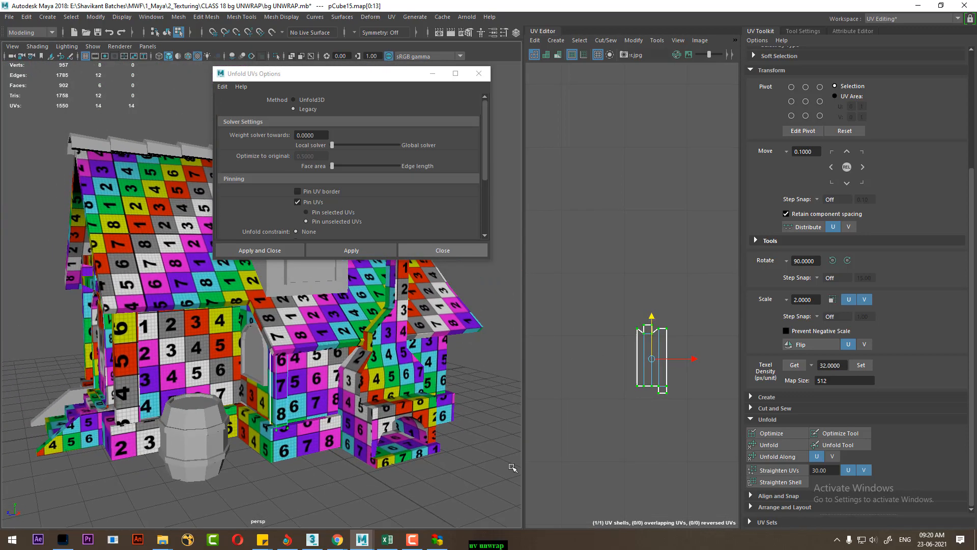
{"action": "scroll", "coordinate": [655, 368], "scroll_direction": "down", "scroll_amount": 3}
{"action": "scroll", "coordinate": [654, 368], "scroll_direction": "down", "scroll_amount": 2}
{"action": "scroll", "coordinate": [298, 378], "scroll_direction": "up", "scroll_amount": 2}
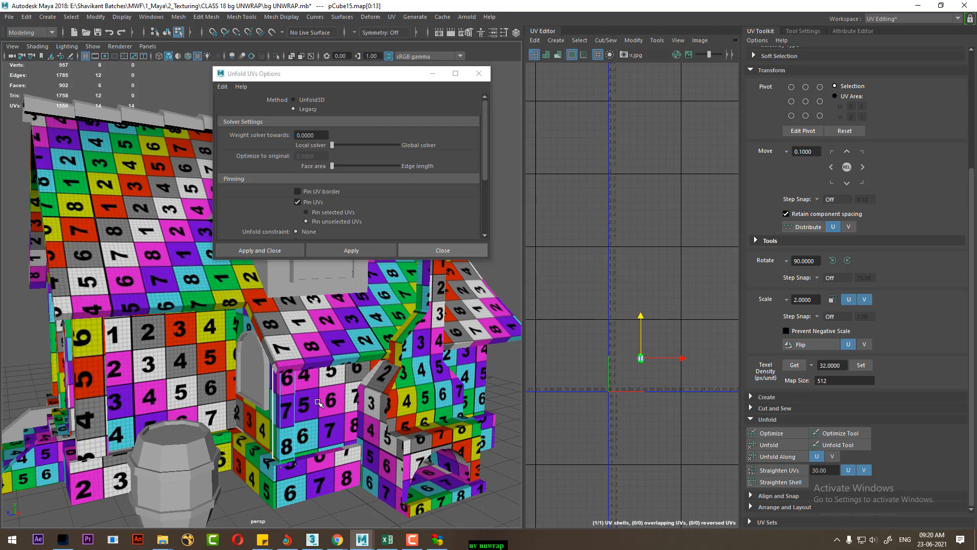
{"action": "scroll", "coordinate": [307, 447], "scroll_direction": "up", "scroll_amount": 2}
{"action": "scroll", "coordinate": [307, 448], "scroll_direction": "up", "scroll_amount": 6}
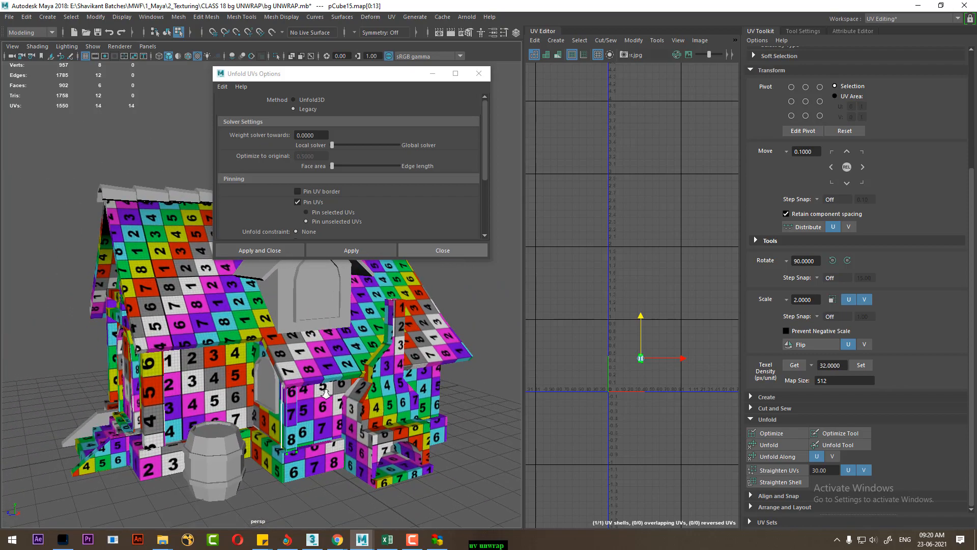
- Select the unmapped arched door's frame and panel beside the corner post and isolate them in the viewport
{"action": "right_click_drag", "start_coordinate": [339, 246], "coordinate": [389, 232]}
{"action": "left_click_drag", "start_coordinate": [285, 453], "coordinate": [349, 410], "text": "alt"}
{"action": "left_click", "coordinate": [348, 359]}
{"action": "left_click", "coordinate": [370, 386], "text": "shift"}
{"action": "key", "text": "ctrl+1"}
{"action": "right_click_drag", "start_coordinate": [349, 411], "coordinate": [408, 418], "text": "alt"}
{"action": "middle_click_drag", "start_coordinate": [408, 419], "coordinate": [341, 405], "text": "alt"}
{"action": "right_click_drag", "start_coordinate": [341, 405], "coordinate": [427, 419], "text": "alt"}
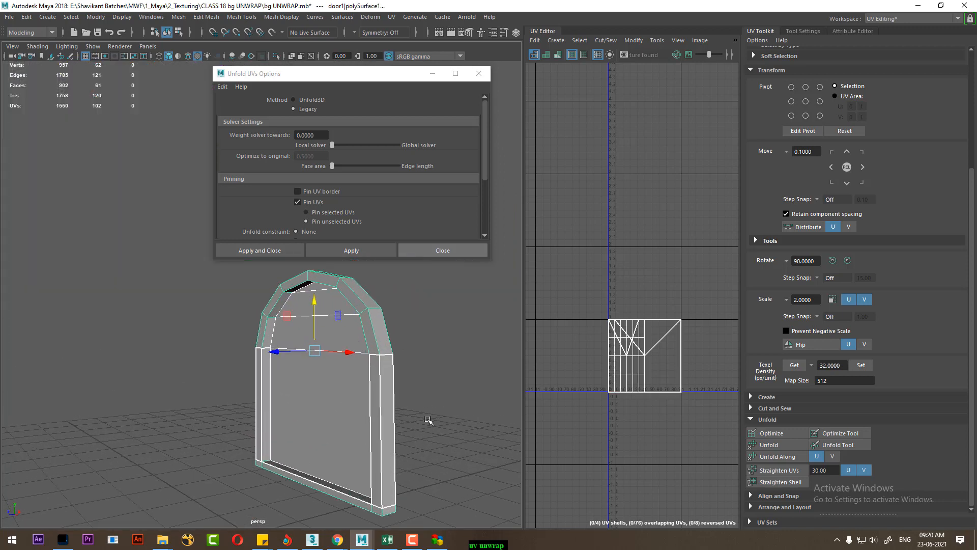
- Select the arched door's inner panel alone and apply a planar UV projection to it
{"action": "left_click", "coordinate": [427, 419]}
{"action": "left_click", "coordinate": [382, 398]}
{"action": "left_click", "coordinate": [300, 397]}
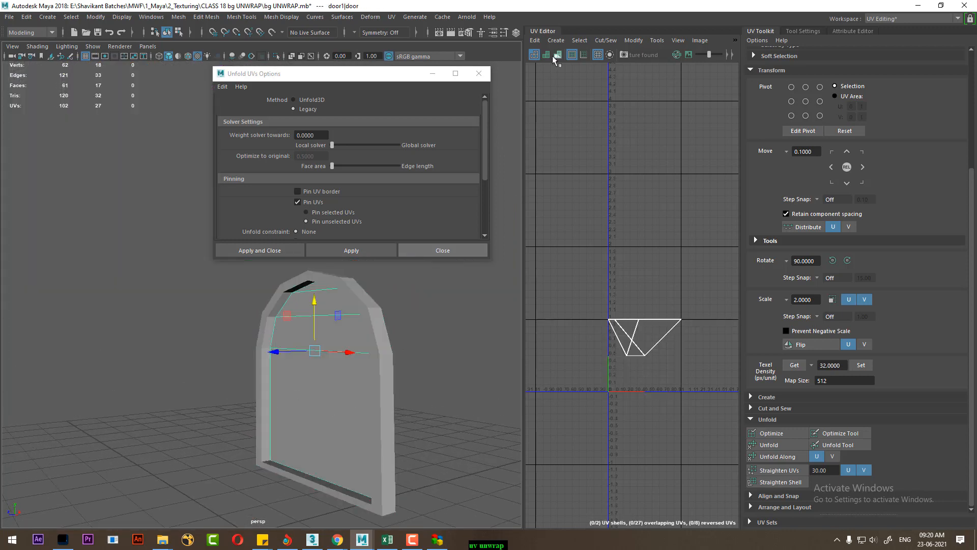
{"action": "left_click", "coordinate": [392, 17]}
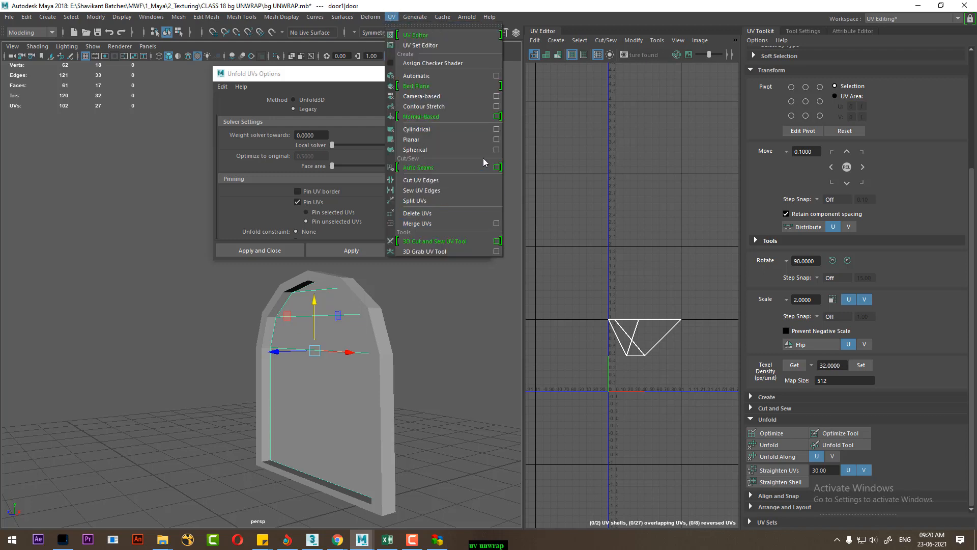
{"action": "left_click", "coordinate": [464, 141]}
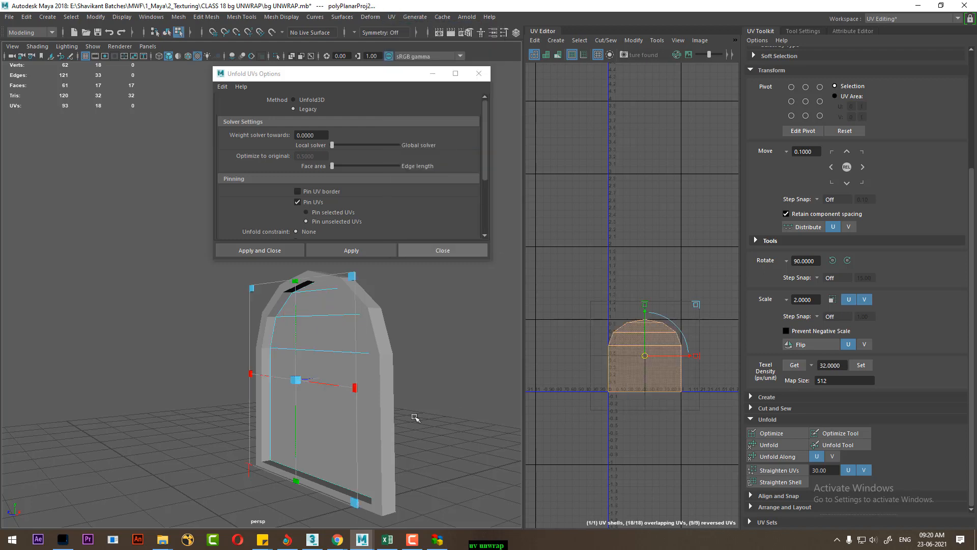
- Scale down the door panel's projected UVs and assign the checker material to the panel
{"action": "scroll", "coordinate": [406, 417], "scroll_direction": "up", "scroll_amount": 1}
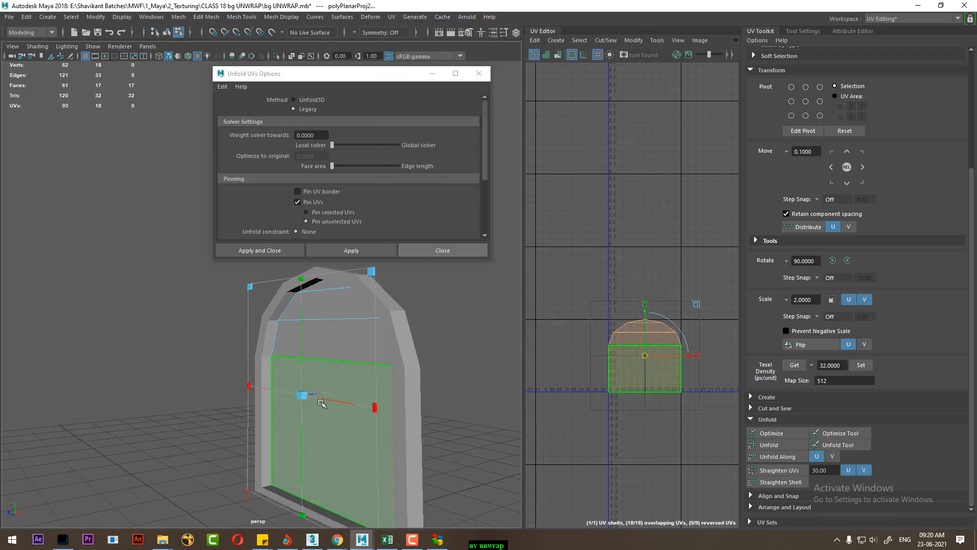
{"action": "scroll", "coordinate": [651, 346], "scroll_direction": "up", "scroll_amount": 1}
{"action": "key", "text": "r"}
{"action": "left_click_drag", "start_coordinate": [649, 360], "coordinate": [621, 365]}
{"action": "right_click_drag", "start_coordinate": [311, 247], "coordinate": [468, 187]}
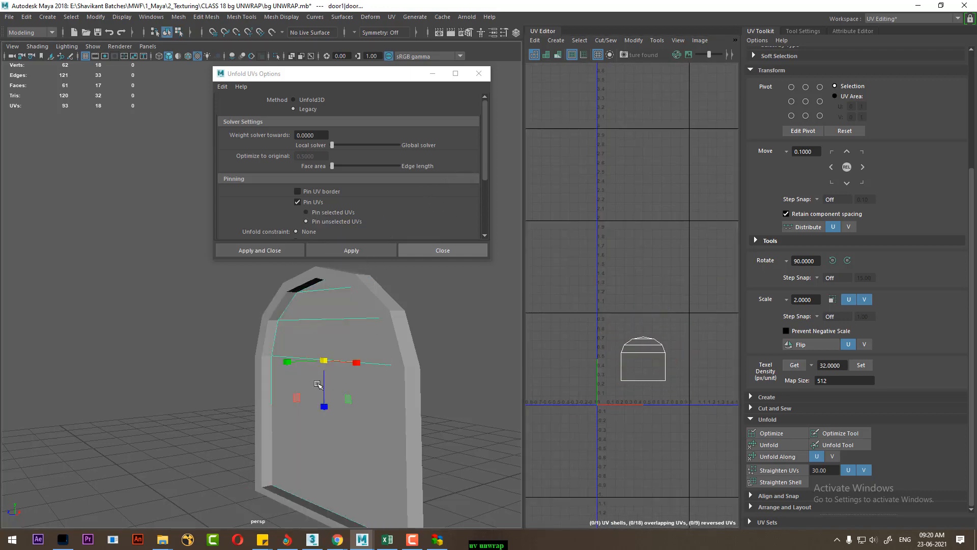
{"action": "right_click_drag", "start_coordinate": [289, 397], "coordinate": [378, 516]}
{"action": "left_click_drag", "start_coordinate": [342, 434], "coordinate": [397, 427], "text": "alt"}
- Show the whole house again and scale all the door panel's UVs down until its checker approaches the walls' size
{"action": "right_click_drag", "start_coordinate": [592, 321], "coordinate": [723, 307]}
{"action": "left_click_drag", "start_coordinate": [717, 308], "coordinate": [593, 454]}
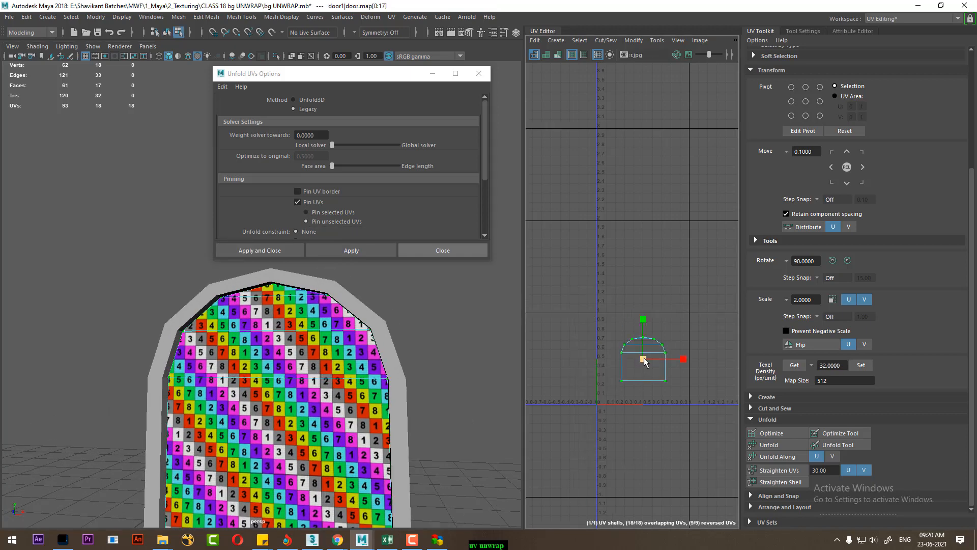
{"action": "left_click_drag", "start_coordinate": [643, 358], "coordinate": [612, 381]}
{"action": "scroll", "coordinate": [395, 459], "scroll_direction": "down", "scroll_amount": 3}
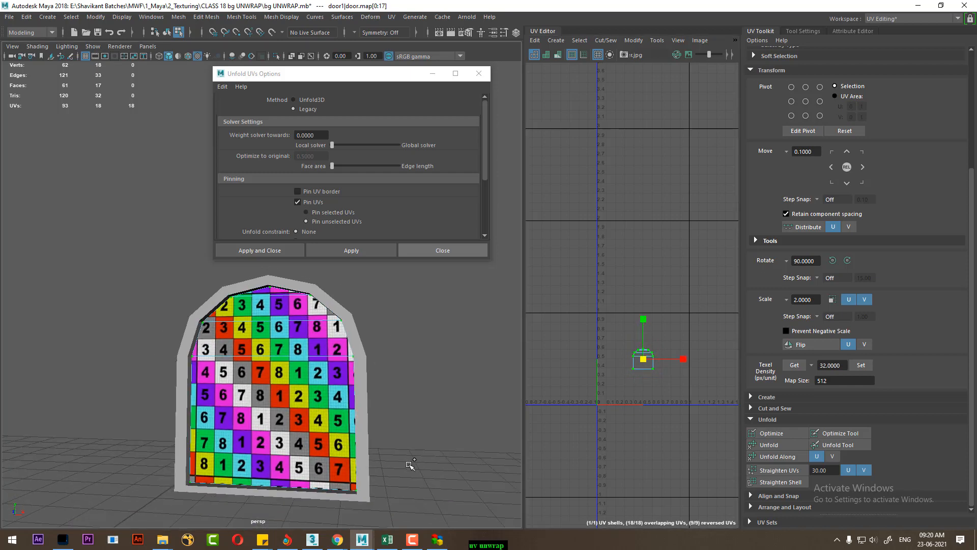
{"action": "key", "text": "ctrl+shift+h"}
{"action": "left_click_drag", "start_coordinate": [643, 363], "coordinate": [617, 373]}
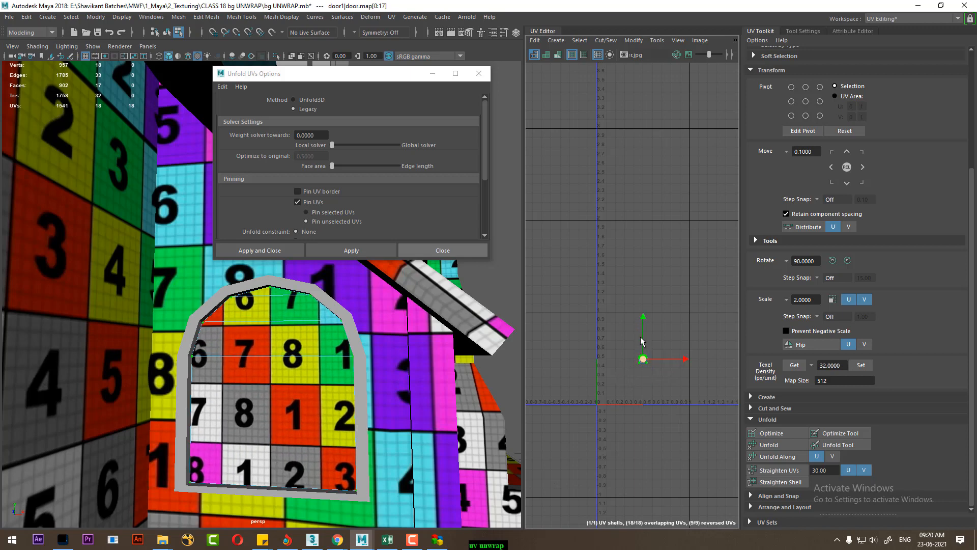
- Scale down and reposition the door panel's UVs until its checker squares match the surrounding wall
{"action": "key", "text": "f"}
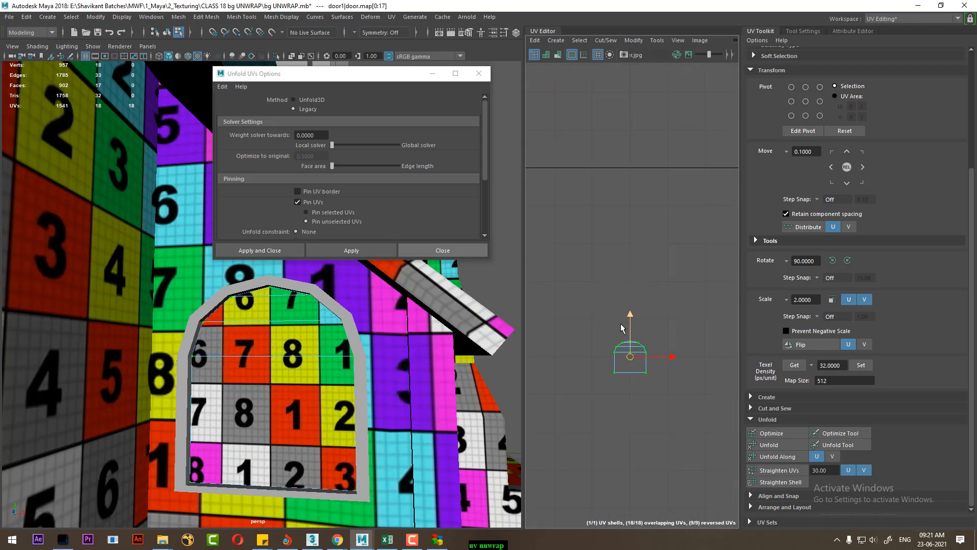
{"action": "left_click_drag", "start_coordinate": [630, 326], "coordinate": [622, 320]}
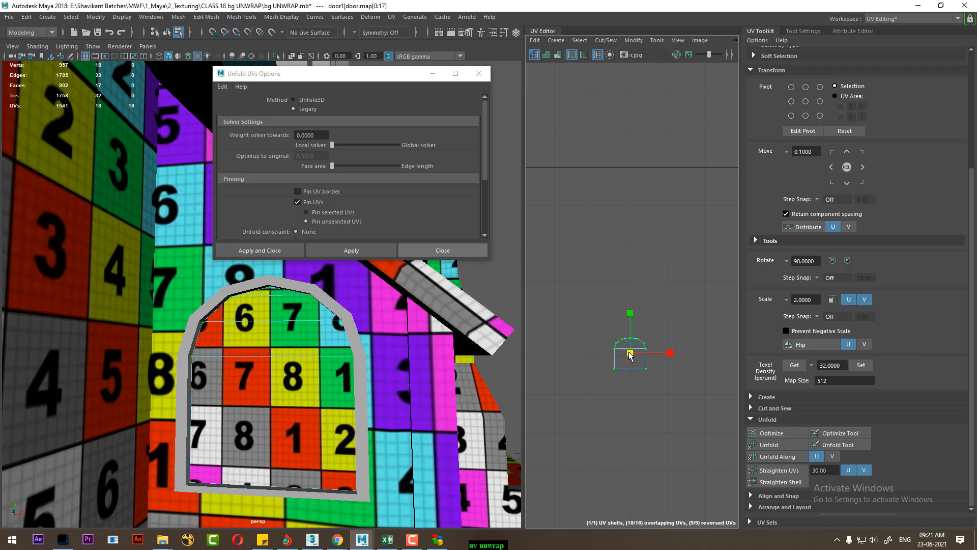
{"action": "left_click_drag", "start_coordinate": [630, 356], "coordinate": [671, 358]}
{"action": "key", "text": "w"}
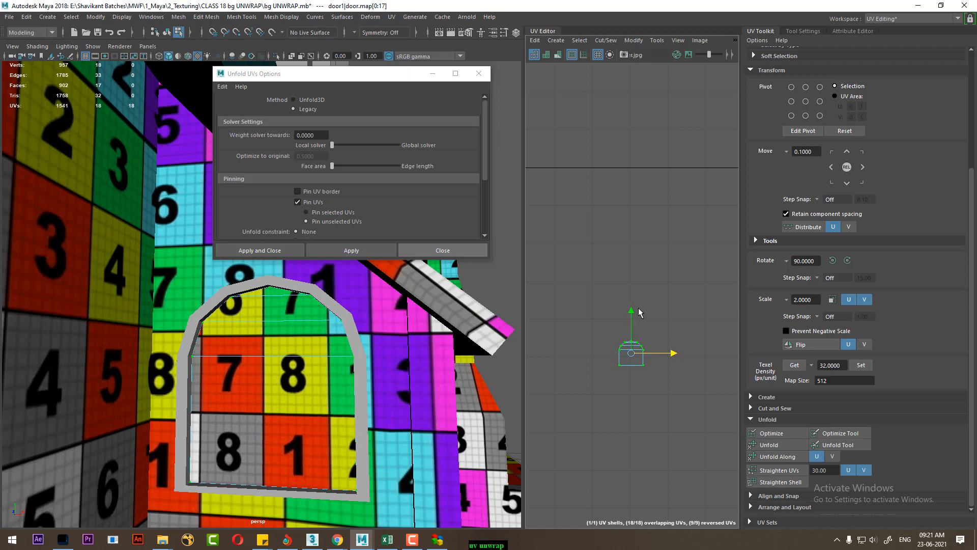
{"action": "left_click_drag", "start_coordinate": [631, 311], "coordinate": [631, 312]}
- Isolate the arched door frame in the viewport and apply an automatic UV projection to it
{"action": "right_click_drag", "start_coordinate": [385, 390], "coordinate": [320, 376], "text": "alt"}
{"action": "left_click_drag", "start_coordinate": [428, 390], "coordinate": [383, 397], "text": "alt"}
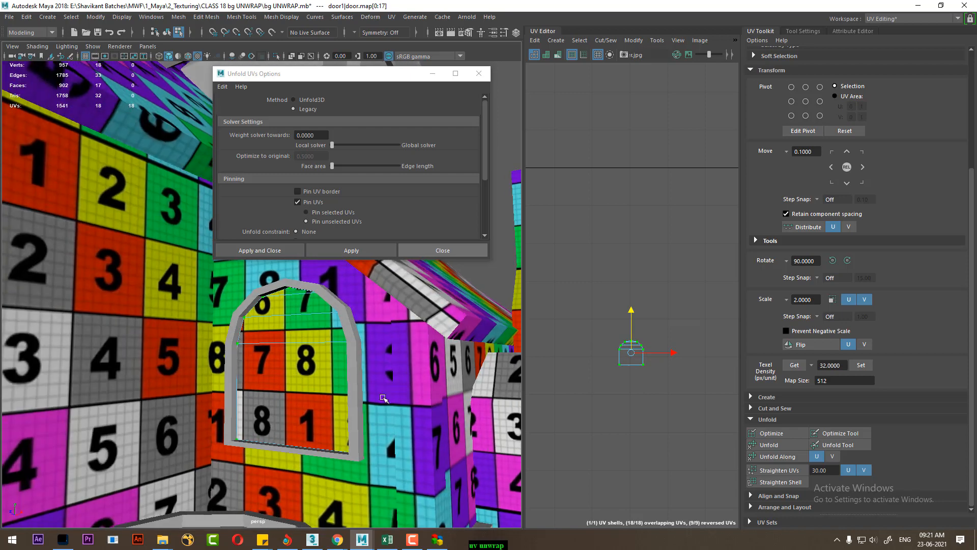
{"action": "right_click_drag", "start_coordinate": [352, 334], "coordinate": [358, 308]}
{"action": "left_click", "coordinate": [347, 326]}
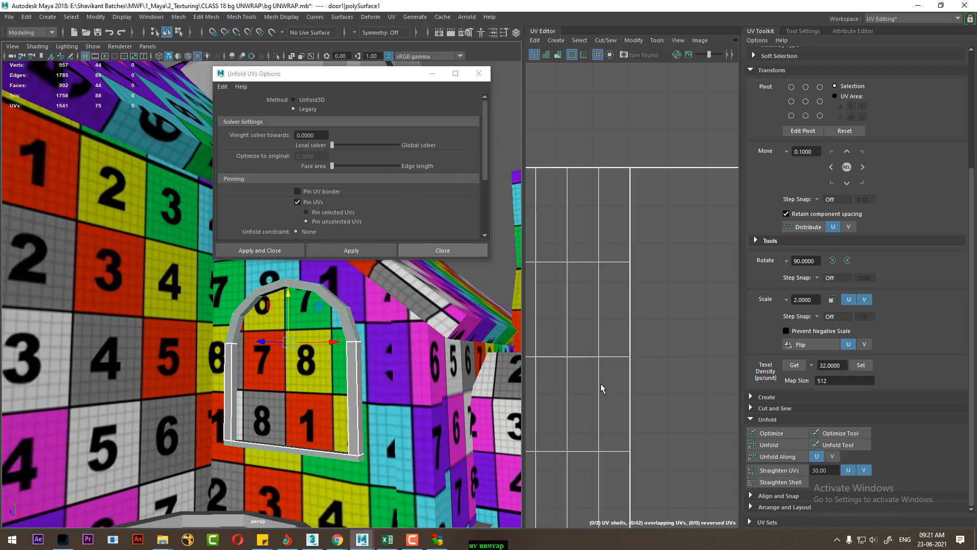
{"action": "key", "text": "ctrl+1"}
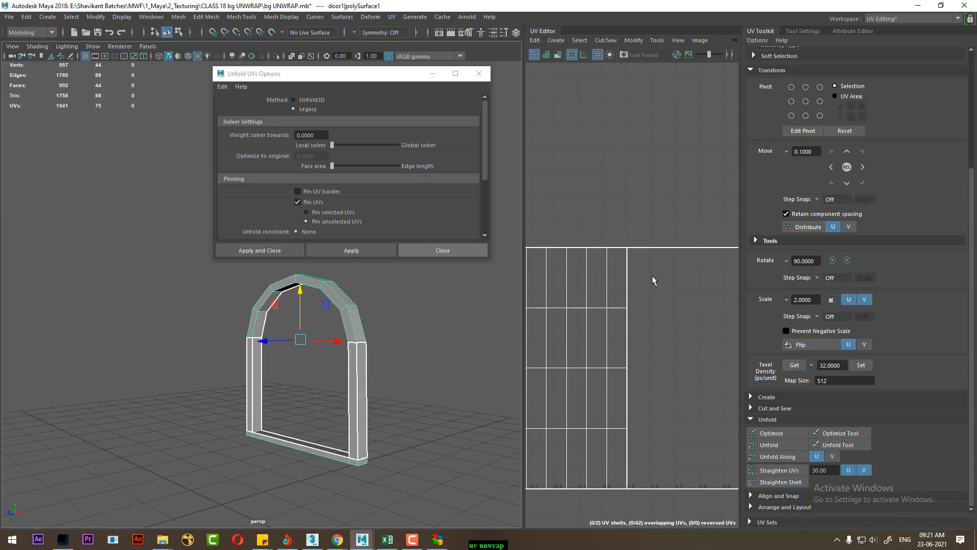
{"action": "left_click", "coordinate": [391, 17]}
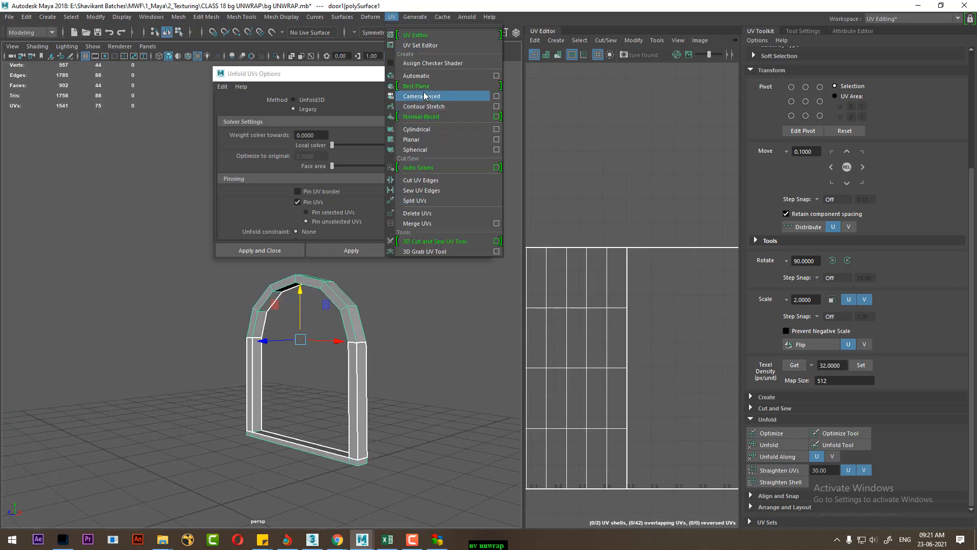
{"action": "left_click", "coordinate": [424, 74]}
{"action": "key", "text": "f"}
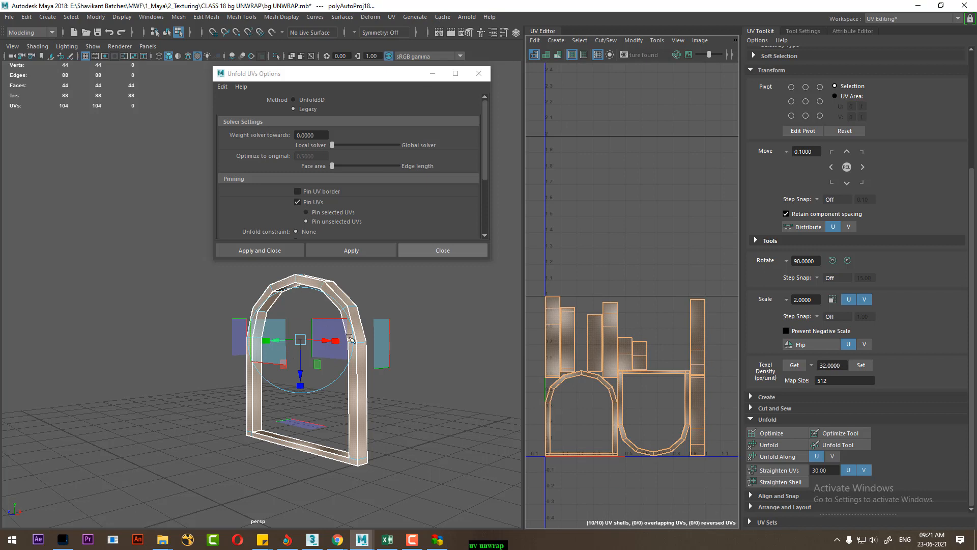
{"action": "scroll", "coordinate": [604, 386], "scroll_direction": "down", "scroll_amount": 3}
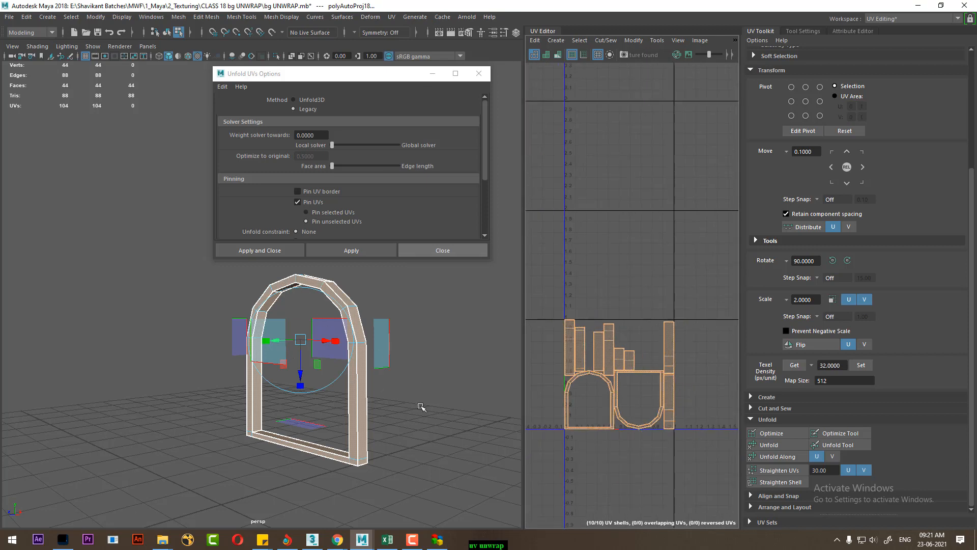
- Select the door frame as an object and assign the checker material to it
{"action": "right_click_drag", "start_coordinate": [344, 404], "coordinate": [484, 197]}
{"action": "left_click", "coordinate": [373, 400]}
{"action": "left_click", "coordinate": [360, 355]}
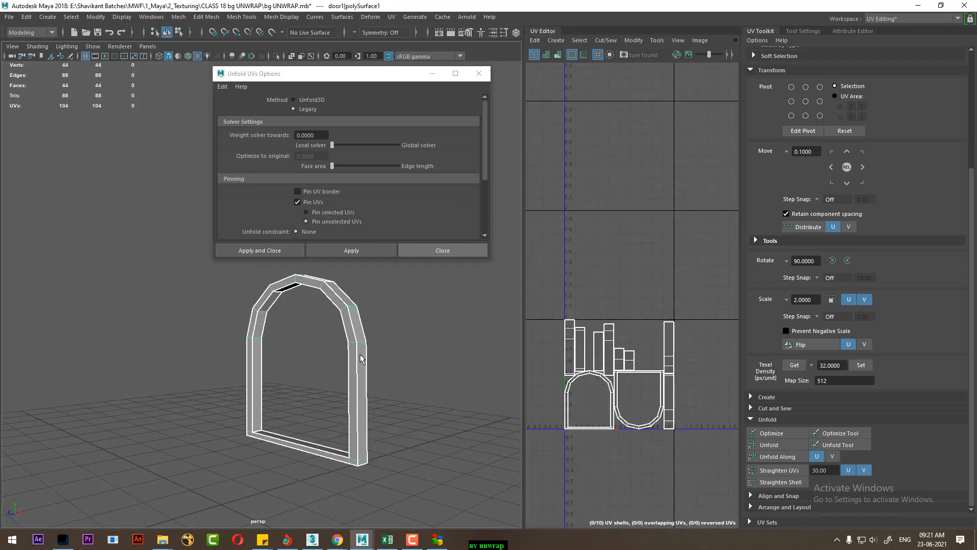
{"action": "right_click_drag", "start_coordinate": [361, 359], "coordinate": [429, 518]}
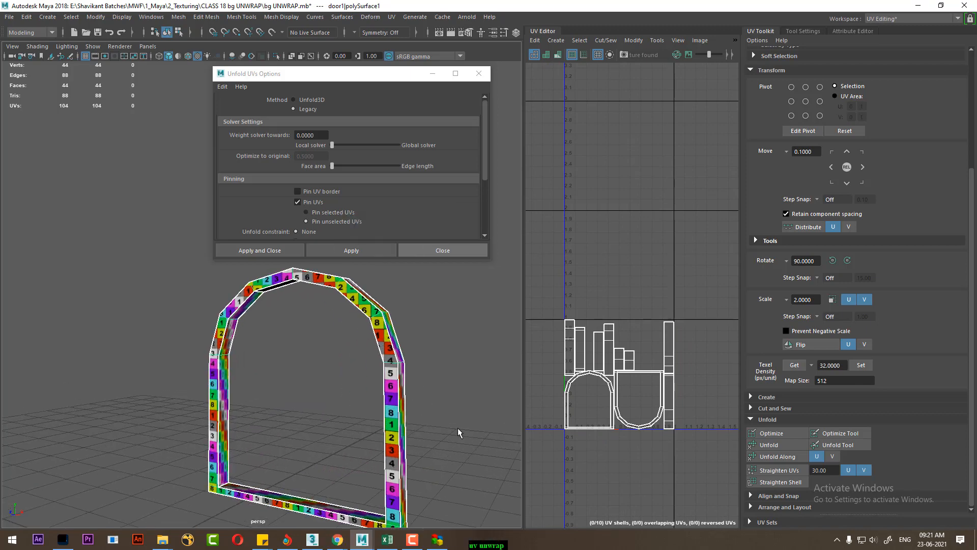
- Select the ring of cross edges around the frame's outer side and move and sew their UVs into one strip
{"action": "left_click_drag", "start_coordinate": [457, 428], "coordinate": [388, 388], "text": "alt"}
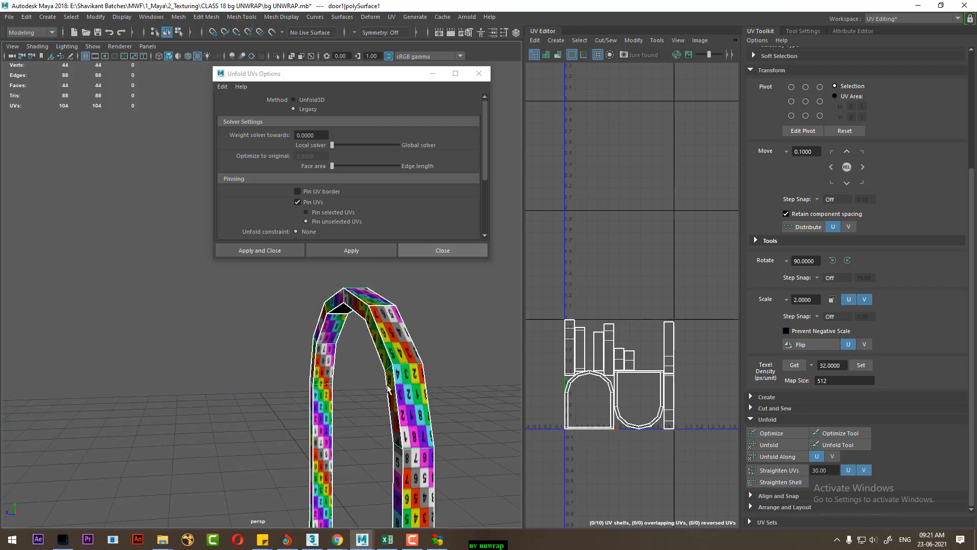
{"action": "scroll", "coordinate": [624, 368], "scroll_direction": "up", "scroll_amount": 2}
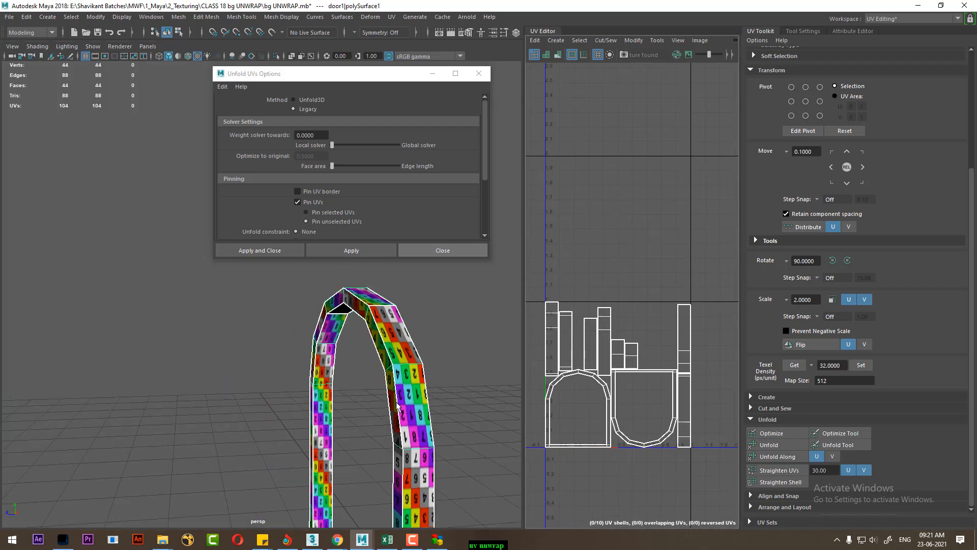
{"action": "left_click", "coordinate": [407, 364]}
{"action": "right_click", "coordinate": [483, 307], "text": "shift"}
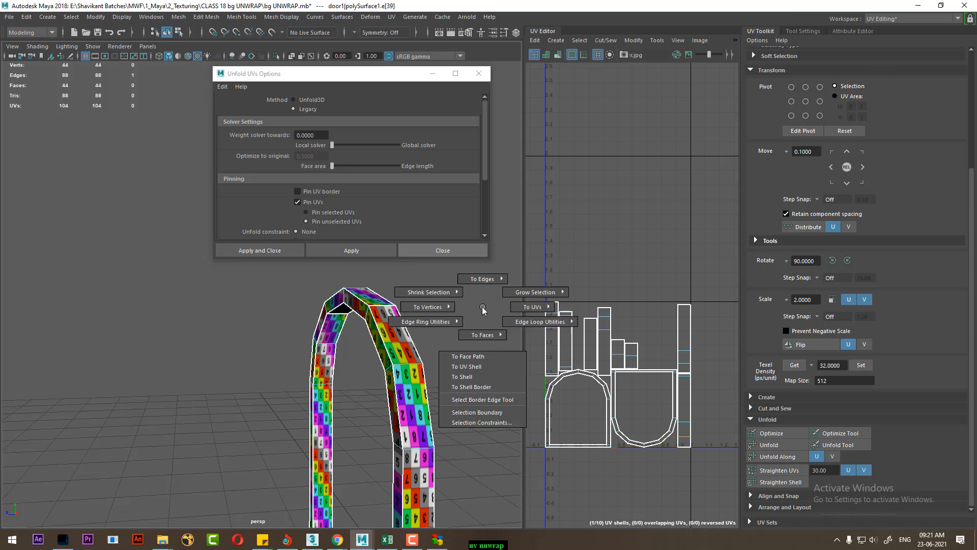
{"action": "right_click_drag", "start_coordinate": [482, 307], "coordinate": [291, 412], "text": "shift"}
{"action": "key", "text": "5"}
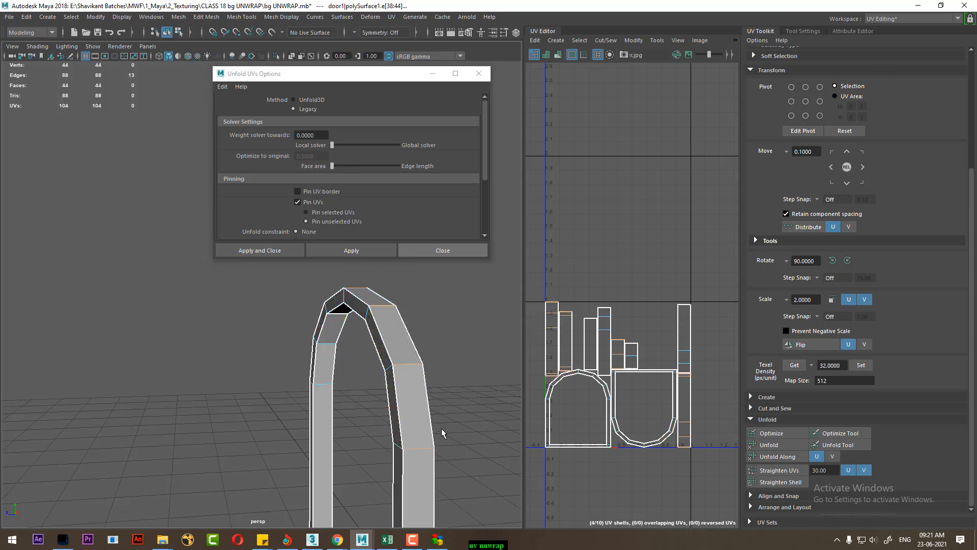
{"action": "middle_click_drag", "start_coordinate": [403, 429], "coordinate": [390, 289], "text": "alt"}
{"action": "left_click_drag", "start_coordinate": [381, 472], "coordinate": [424, 436], "text": "alt"}
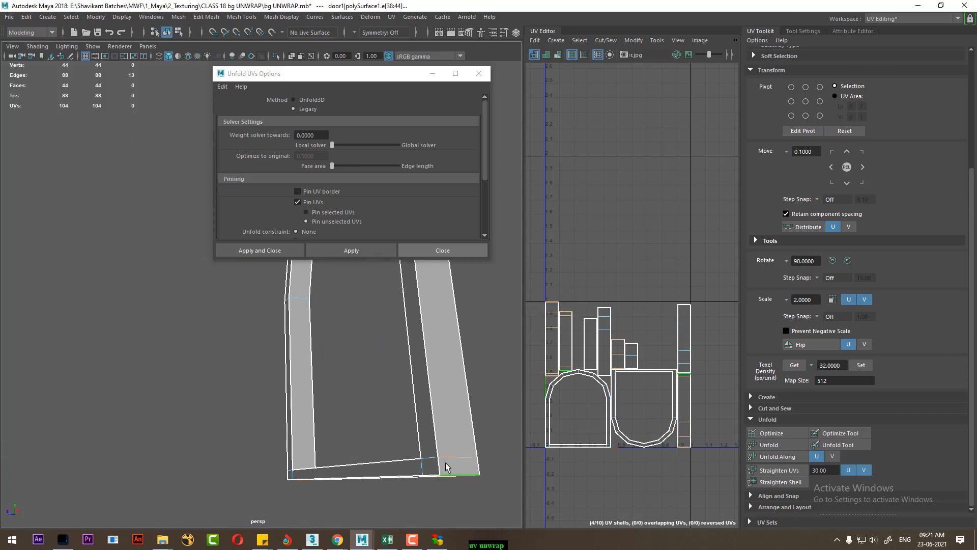
{"action": "left_click_drag", "start_coordinate": [446, 466], "coordinate": [476, 427], "text": "alt"}
{"action": "right_click_drag", "start_coordinate": [665, 438], "coordinate": [665, 370], "text": "shift"}
{"action": "left_click", "coordinate": [626, 210]}
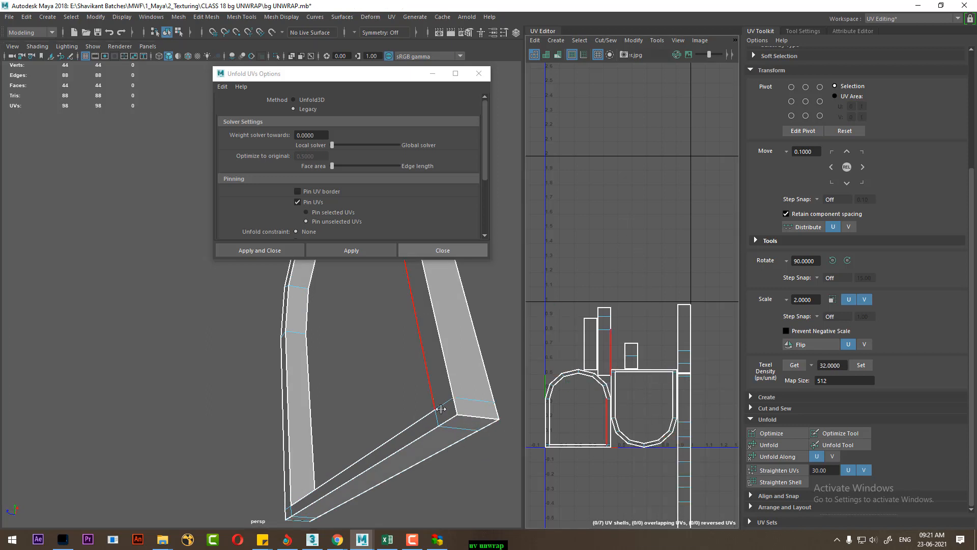
- Select the ring of cross edges around the frame's inner side and move and sew their UVs into one strip
{"action": "left_click_drag", "start_coordinate": [441, 408], "coordinate": [314, 372], "text": "alt"}
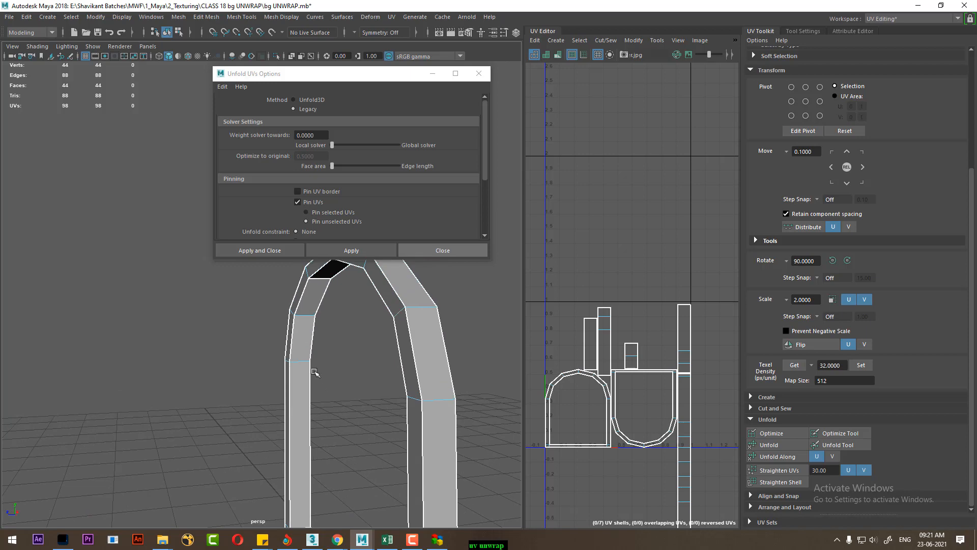
{"action": "left_click", "coordinate": [304, 361]}
{"action": "right_click_drag", "start_coordinate": [336, 363], "coordinate": [178, 429], "text": "ctrl"}
{"action": "middle_click_drag", "start_coordinate": [346, 412], "coordinate": [297, 247], "text": "alt"}
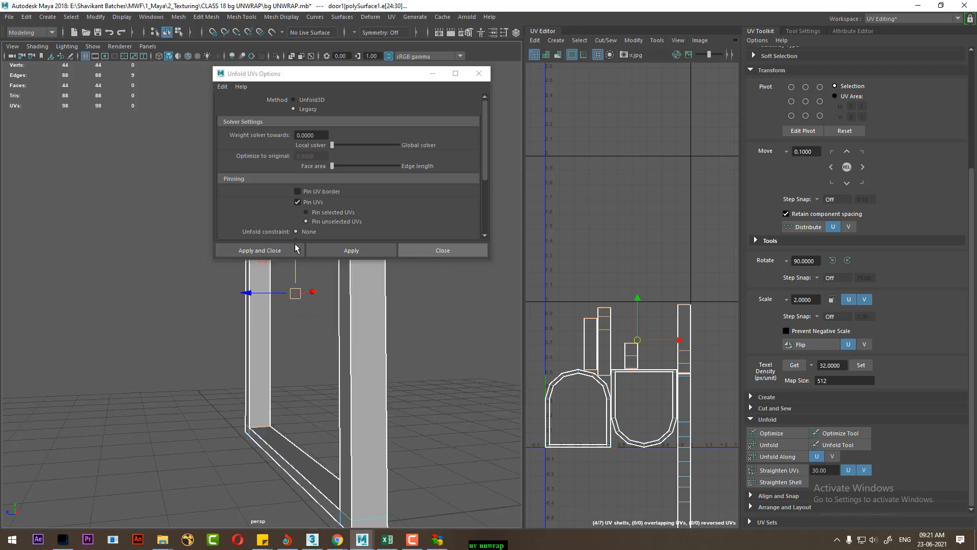
{"action": "left_click_drag", "start_coordinate": [306, 408], "coordinate": [376, 437], "text": "alt"}
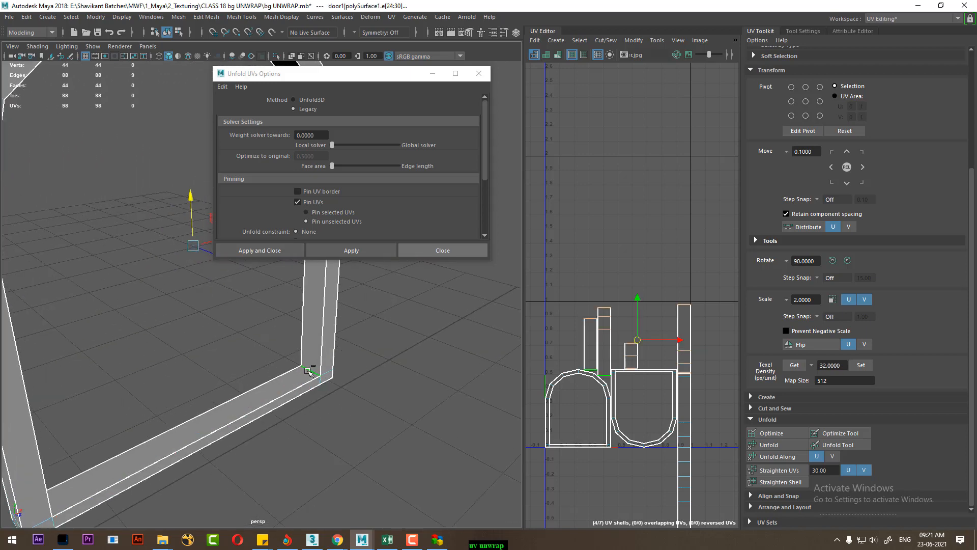
{"action": "right_click_drag", "start_coordinate": [649, 438], "coordinate": [640, 304], "text": "shift"}
- Select all of the door frame's UVs and lay out its four shells
{"action": "right_click_drag", "start_coordinate": [650, 391], "coordinate": [629, 369], "text": "alt"}
{"action": "middle_click_drag", "start_coordinate": [673, 436], "coordinate": [667, 364], "text": "alt"}
{"action": "right_click_drag", "start_coordinate": [668, 364], "coordinate": [676, 383], "text": "alt"}
{"action": "right_click_drag", "start_coordinate": [634, 336], "coordinate": [751, 289]}
{"action": "right_click_drag", "start_coordinate": [652, 360], "coordinate": [631, 248], "text": "alt"}
{"action": "left_click_drag", "start_coordinate": [573, 225], "coordinate": [722, 511]}
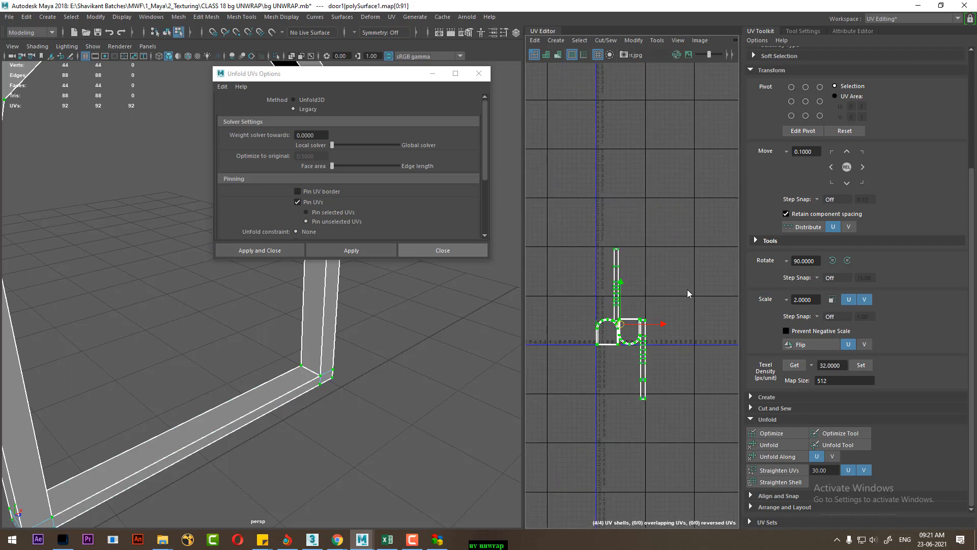
{"action": "right_click_drag", "start_coordinate": [687, 289], "coordinate": [548, 351], "text": "shift"}
- Select the frame's inverted arch shell in the UV layout, rotate it 180 degrees and delete its UVs
{"action": "right_click_drag", "start_coordinate": [643, 309], "coordinate": [706, 434], "text": "alt"}
{"action": "right_click_drag", "start_coordinate": [531, 306], "coordinate": [605, 435], "text": "alt"}
{"action": "middle_click_drag", "start_coordinate": [605, 436], "coordinate": [596, 321], "text": "alt"}
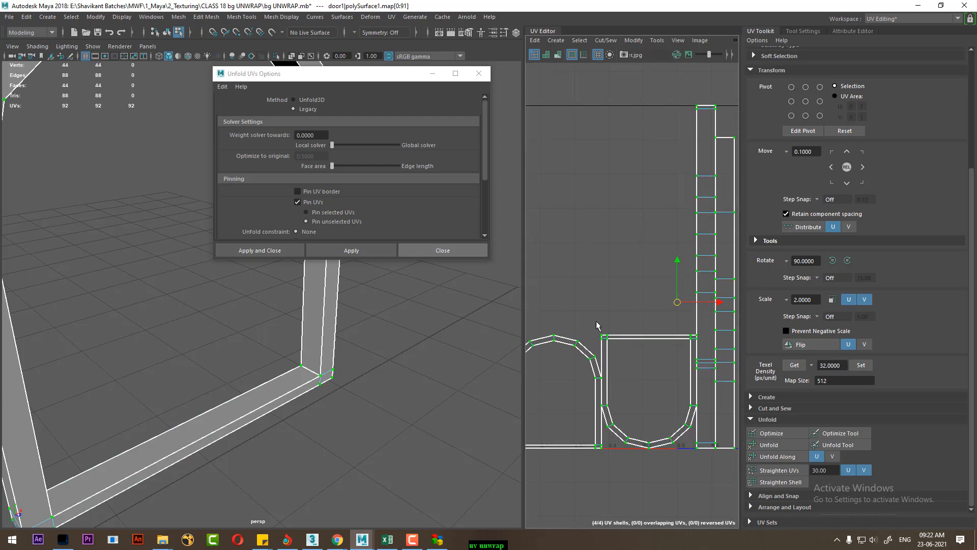
{"action": "left_click_drag", "start_coordinate": [593, 341], "coordinate": [592, 341]}
{"action": "right_click_drag", "start_coordinate": [585, 327], "coordinate": [629, 345], "text": "ctrl"}
{"action": "left_click", "coordinate": [834, 260]}
{"action": "left_click", "coordinate": [833, 261]}
{"action": "left_click_drag", "start_coordinate": [193, 454], "coordinate": [248, 362], "text": "alt"}
{"action": "right_click_drag", "start_coordinate": [659, 264], "coordinate": [657, 405], "text": "shift"}
- Select the UVs of the three remaining frame shells and lay them out again
{"action": "scroll", "coordinate": [700, 447], "scroll_direction": "down", "scroll_amount": 5}
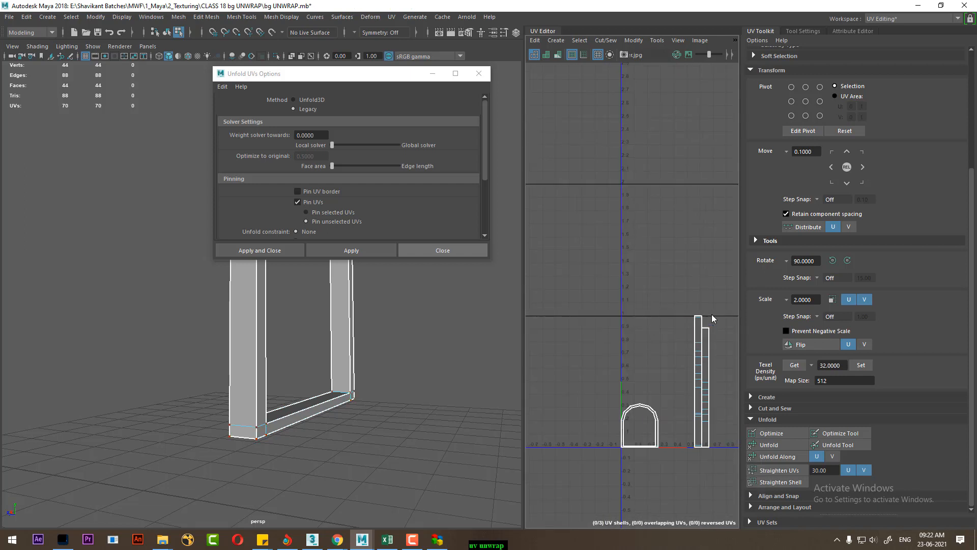
{"action": "left_click_drag", "start_coordinate": [579, 291], "coordinate": [723, 458]}
{"action": "right_click_drag", "start_coordinate": [678, 263], "coordinate": [500, 331], "text": "shift"}
- Assign the checker material to the door frame again and inspect the checker around the arch
{"action": "scroll", "coordinate": [218, 404], "scroll_direction": "up", "scroll_amount": 4}
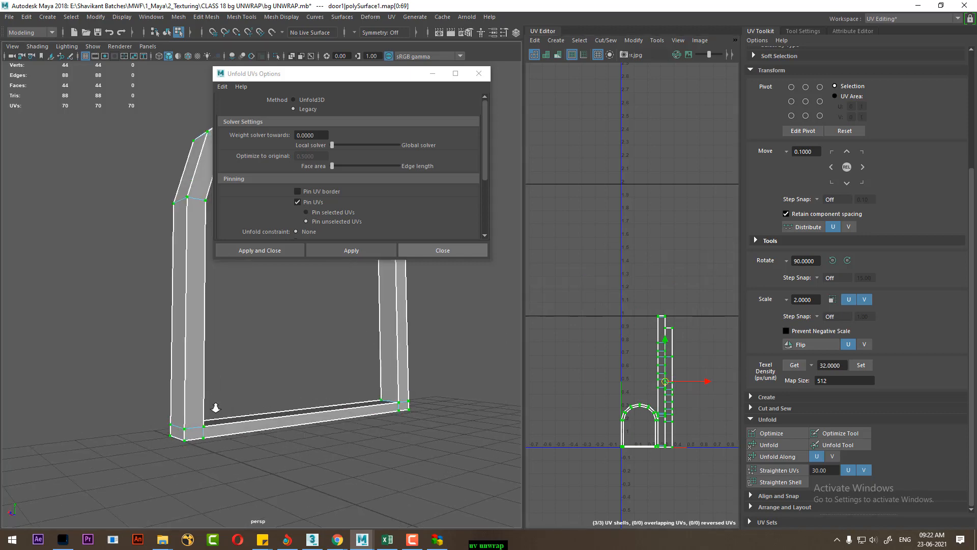
{"action": "right_click_drag", "start_coordinate": [170, 402], "coordinate": [247, 511]}
{"action": "left_click_drag", "start_coordinate": [323, 406], "coordinate": [308, 396], "text": "alt"}
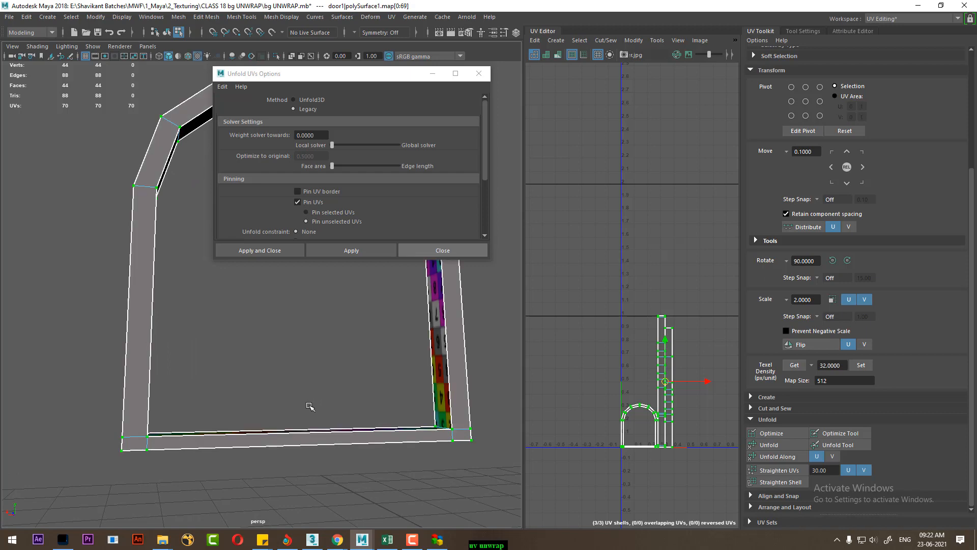
{"action": "left_click_drag", "start_coordinate": [400, 410], "coordinate": [333, 421], "text": "alt"}
{"action": "right_click_drag", "start_coordinate": [386, 443], "coordinate": [401, 365], "text": "alt"}
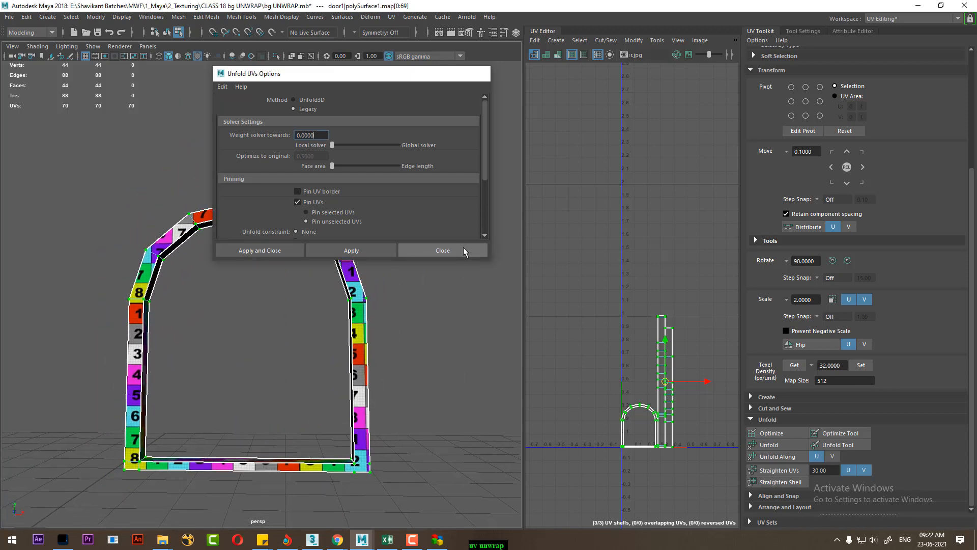
- Close the Unfold UVs options and show the whole house around the door frame again
{"action": "left_click", "coordinate": [464, 250]}
{"action": "left_click_drag", "start_coordinate": [407, 408], "coordinate": [382, 422], "text": "alt"}
{"action": "key", "text": "ctrl+1"}
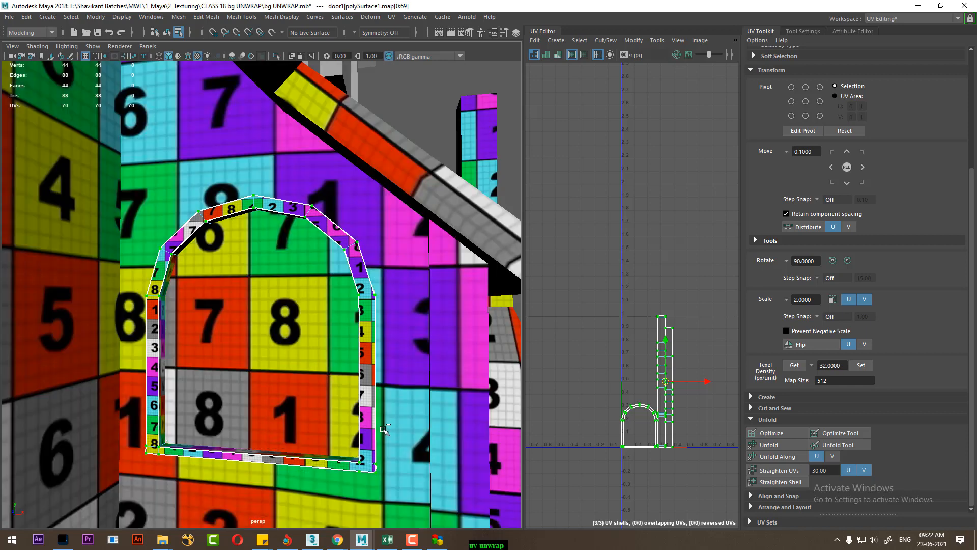
- Select all the door frame's UVs, scale them down strongly and move them within the UV space
{"action": "middle_click_drag", "start_coordinate": [666, 336], "coordinate": [622, 281], "text": "alt"}
{"action": "right_click_drag", "start_coordinate": [623, 280], "coordinate": [640, 271], "text": "alt"}
{"action": "left_click_drag", "start_coordinate": [671, 219], "coordinate": [537, 487]}
{"action": "key", "text": "r"}
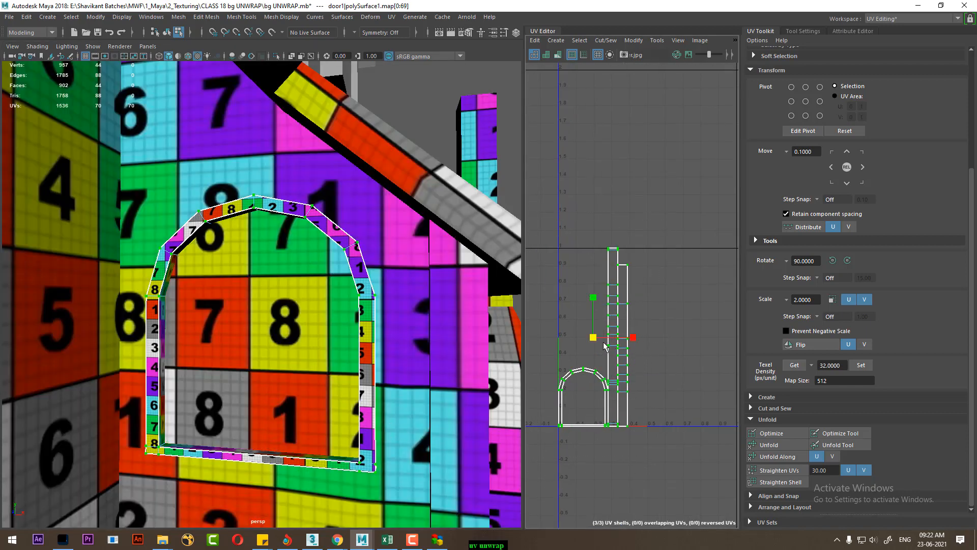
{"action": "left_click_drag", "start_coordinate": [594, 338], "coordinate": [566, 365]}
{"action": "right_click_drag", "start_coordinate": [588, 387], "coordinate": [570, 359], "text": "alt"}
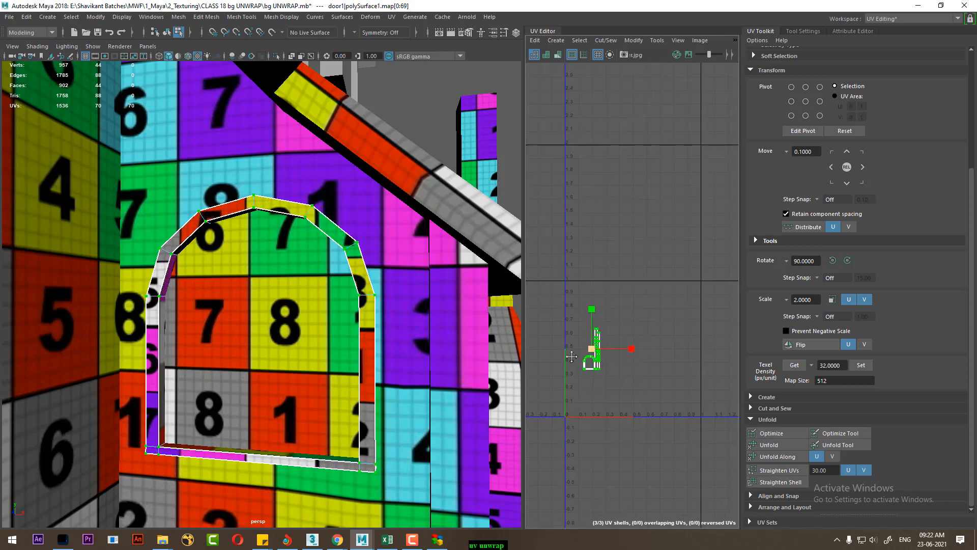
{"action": "middle_click_drag", "start_coordinate": [596, 354], "coordinate": [565, 358], "text": "alt"}
{"action": "key", "text": "w"}
{"action": "left_click_drag", "start_coordinate": [599, 355], "coordinate": [685, 352]}
{"action": "left_click_drag", "start_coordinate": [650, 320], "coordinate": [643, 316]}
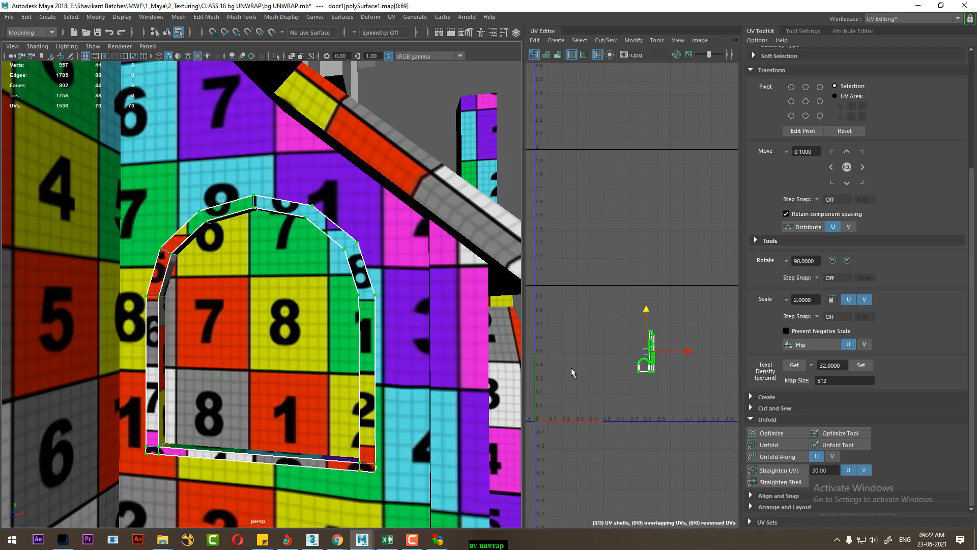
- Scale the frame's UVs down slightly more, reposition them to match the house's checker size, and return to object mode
{"action": "right_click_drag", "start_coordinate": [597, 348], "coordinate": [685, 445], "text": "alt"}
{"action": "middle_click_drag", "start_coordinate": [673, 362], "coordinate": [570, 311], "text": "alt"}
{"action": "right_click_drag", "start_coordinate": [581, 320], "coordinate": [662, 325], "text": "alt"}
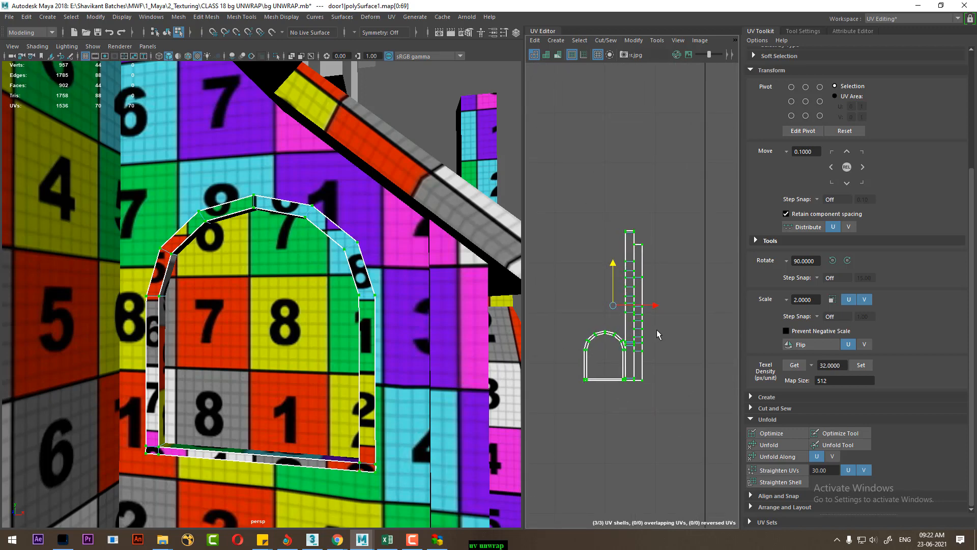
{"action": "key", "text": "r"}
{"action": "left_click_drag", "start_coordinate": [614, 306], "coordinate": [603, 319]}
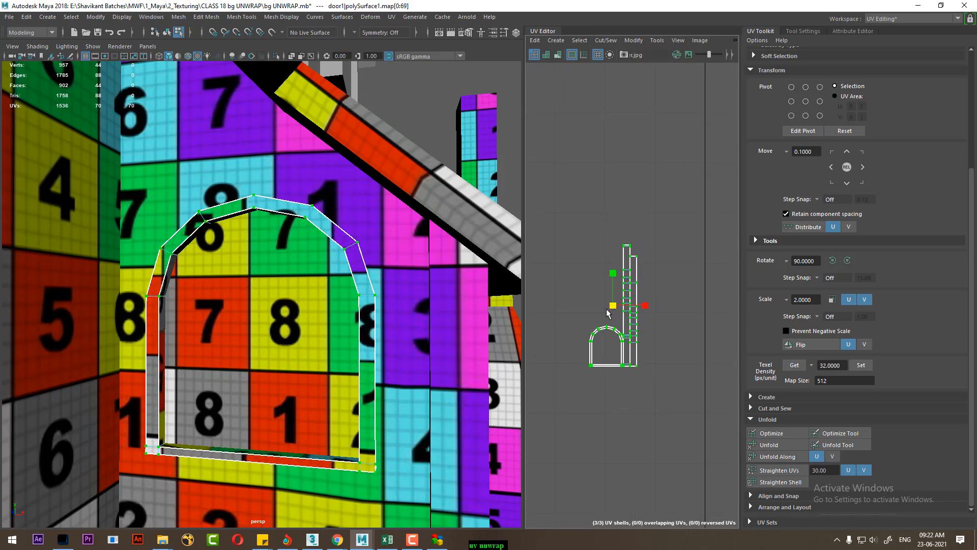
{"action": "key", "text": "w"}
{"action": "left_click_drag", "start_coordinate": [612, 270], "coordinate": [606, 278]}
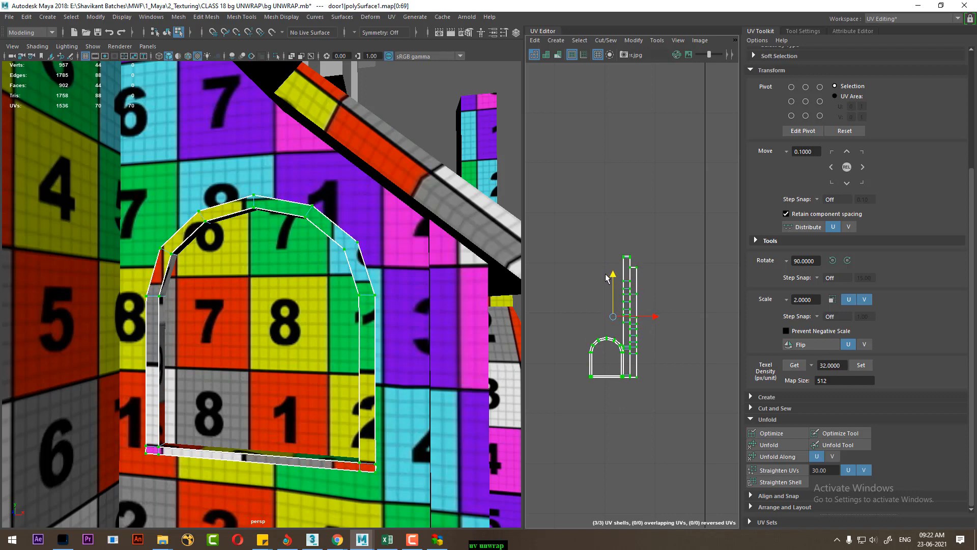
{"action": "scroll", "coordinate": [295, 247], "scroll_direction": "down", "scroll_amount": 10}
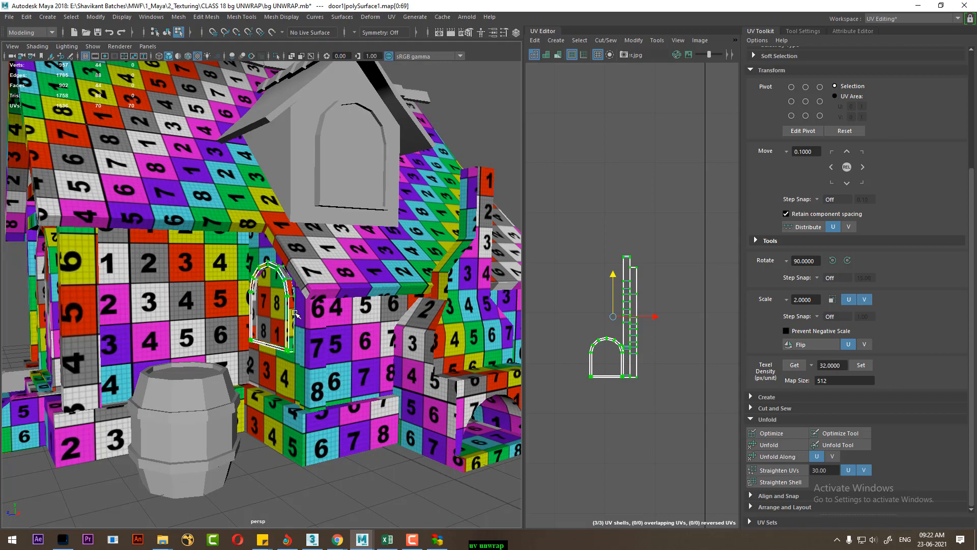
{"action": "right_click_drag", "start_coordinate": [296, 247], "coordinate": [441, 168]}
{"action": "left_click_drag", "start_coordinate": [355, 480], "coordinate": [378, 425], "text": "alt"}
{"action": "right_click_drag", "start_coordinate": [378, 425], "coordinate": [326, 356], "text": "alt"}
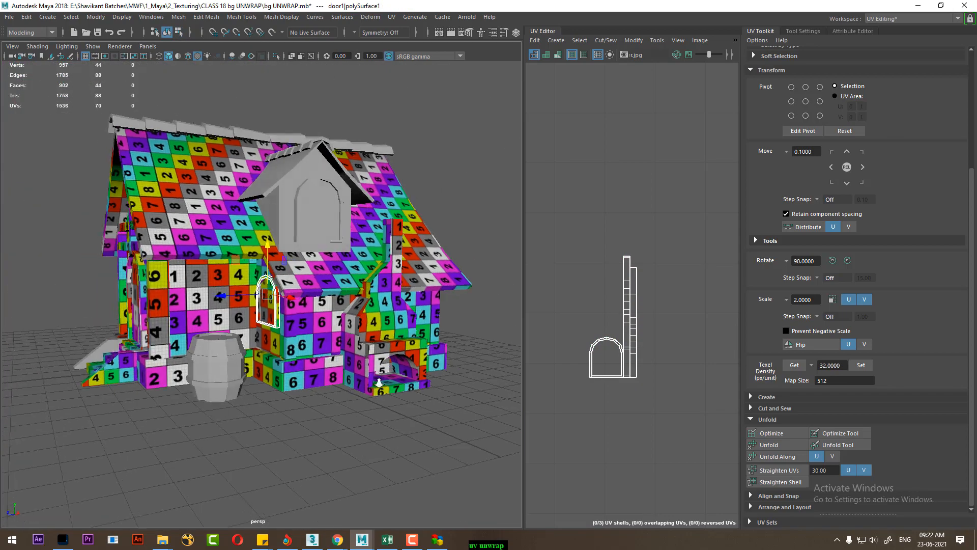
- Select the barrel beside the house and isolate it in the viewport for a close view
{"action": "middle_click_drag", "start_coordinate": [326, 356], "coordinate": [413, 390], "text": "alt"}
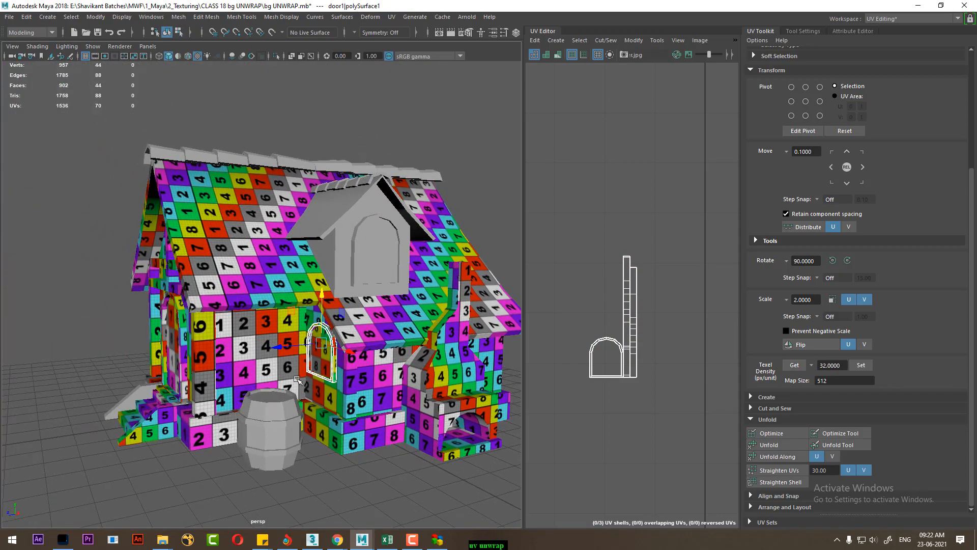
{"action": "left_click", "coordinate": [264, 421]}
{"action": "middle_click_drag", "start_coordinate": [318, 405], "coordinate": [314, 345], "text": "alt"}
{"action": "right_click_drag", "start_coordinate": [314, 345], "coordinate": [325, 353], "text": "alt"}
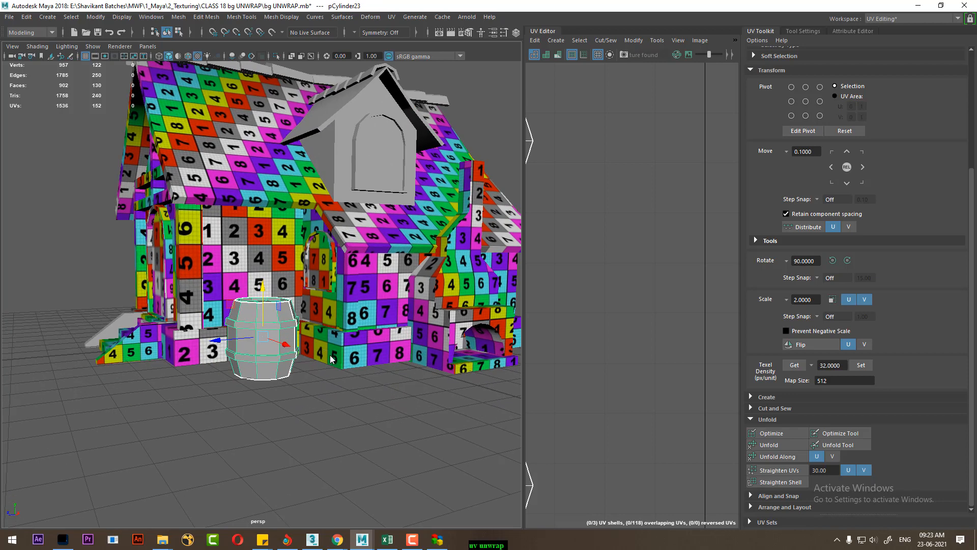
{"action": "key", "text": "alt+space"}
{"action": "left_click", "coordinate": [332, 405]}
{"action": "left_click", "coordinate": [278, 348]}
{"action": "left_click", "coordinate": [296, 373]}
{"action": "left_click", "coordinate": [266, 353]}
{"action": "key", "text": "ctrl+1"}
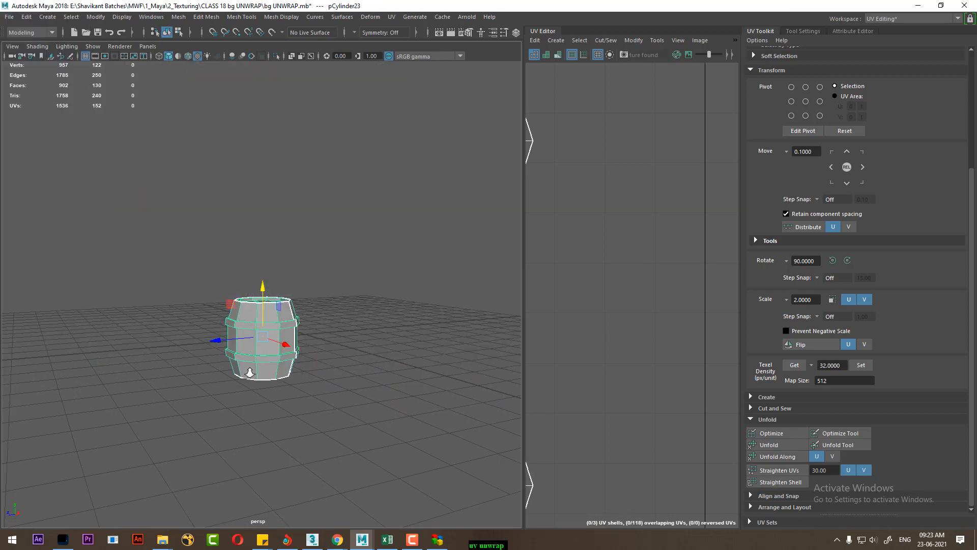
{"action": "left_click_drag", "start_coordinate": [249, 374], "coordinate": [311, 426], "text": "alt"}
{"action": "scroll", "coordinate": [311, 426], "scroll_direction": "up", "scroll_amount": 5}
{"action": "middle_click_drag", "start_coordinate": [319, 502], "coordinate": [333, 395], "text": "alt"}
{"action": "left_click_drag", "start_coordinate": [333, 395], "coordinate": [325, 379], "text": "alt"}
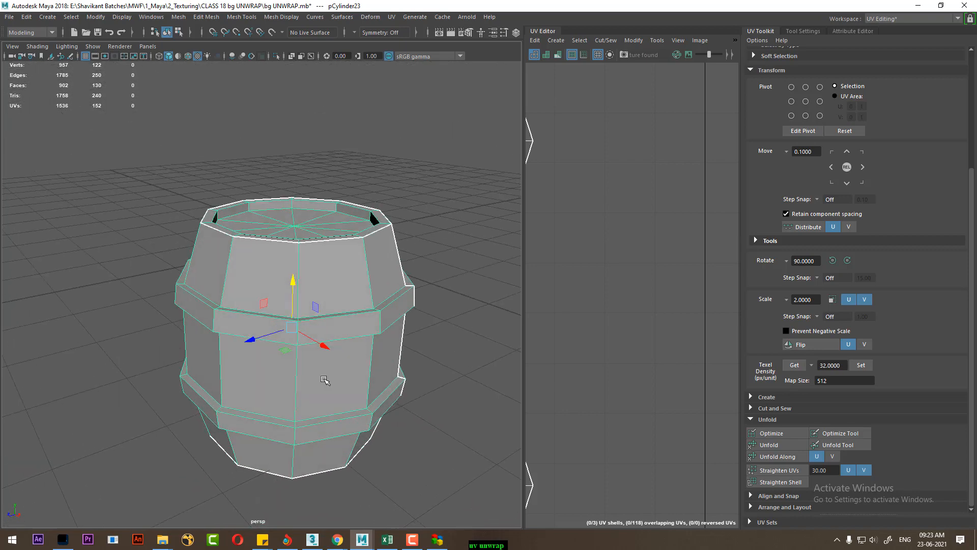
- Apply a cylindrical UV projection to the whole barrel
{"action": "left_click", "coordinate": [391, 17]}
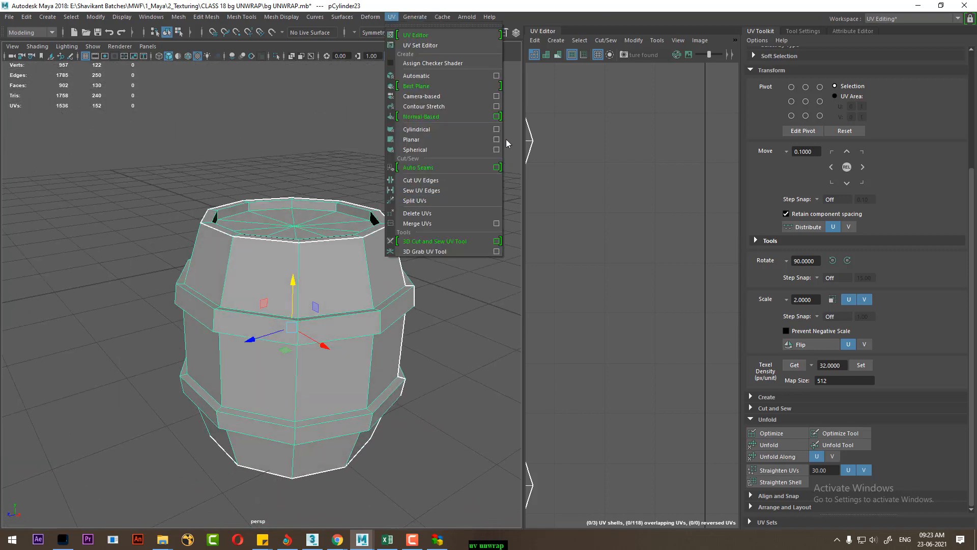
{"action": "left_click", "coordinate": [497, 129]}
{"action": "left_click", "coordinate": [359, 252]}
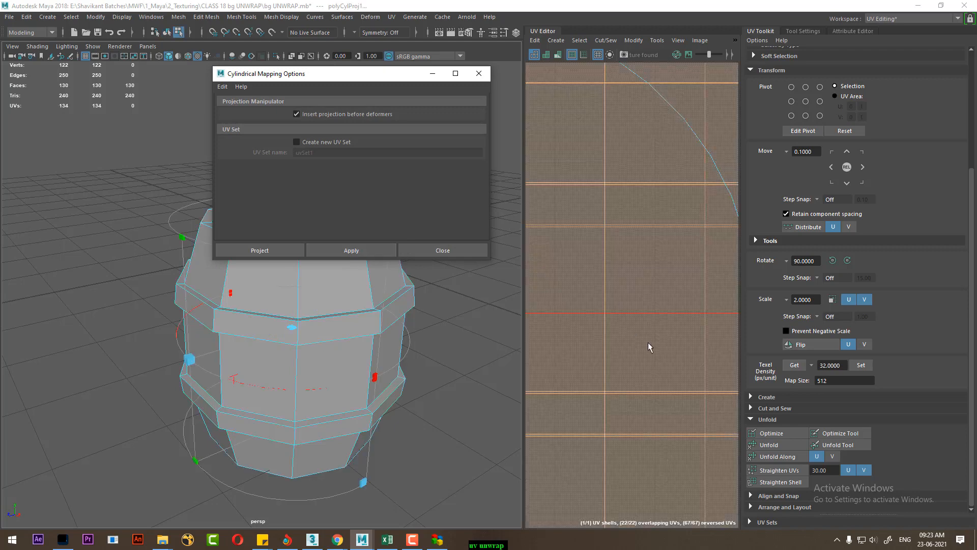
- Assign the existing checker material to the barrel and inspect the pattern on its side and lid
{"action": "left_click_drag", "start_coordinate": [234, 387], "coordinate": [173, 246], "text": "alt"}
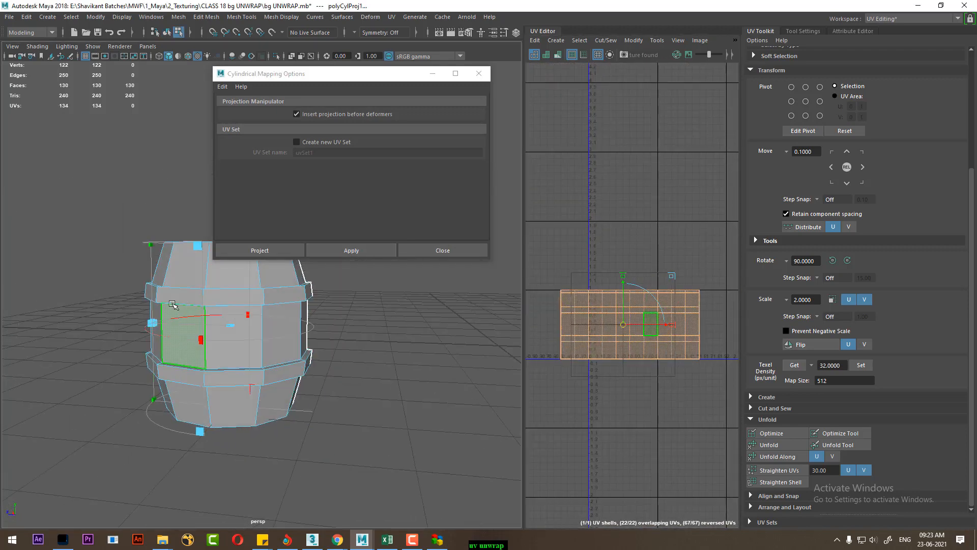
{"action": "right_click_drag", "start_coordinate": [172, 246], "coordinate": [243, 517]}
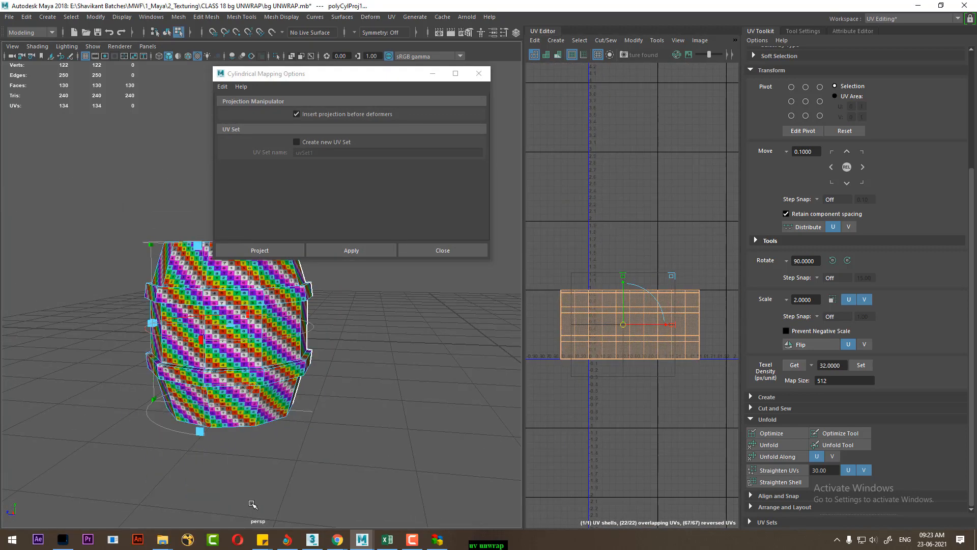
{"action": "scroll", "coordinate": [246, 440], "scroll_direction": "up", "scroll_amount": 5}
{"action": "scroll", "coordinate": [246, 440], "scroll_direction": "down", "scroll_amount": 3}
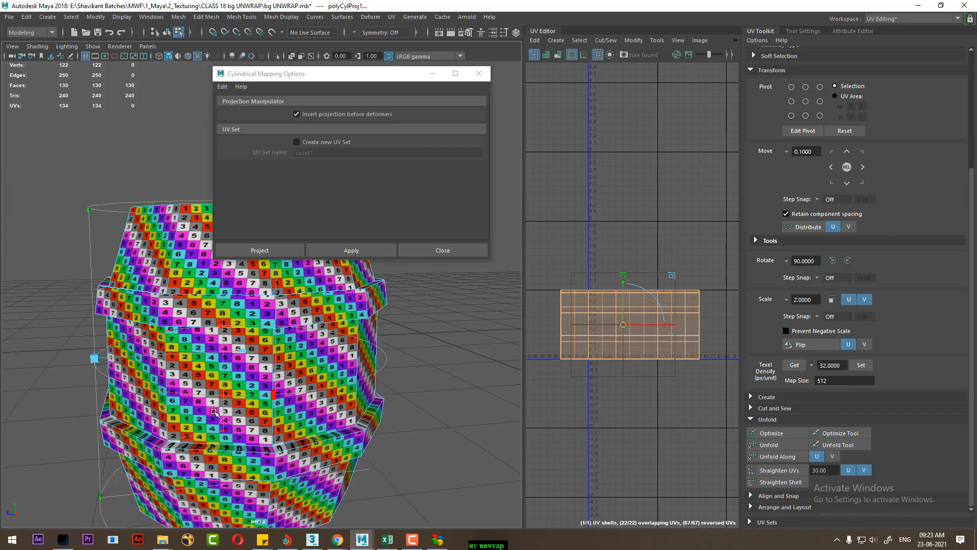
{"action": "left_click_drag", "start_coordinate": [207, 422], "coordinate": [203, 452], "text": "alt"}
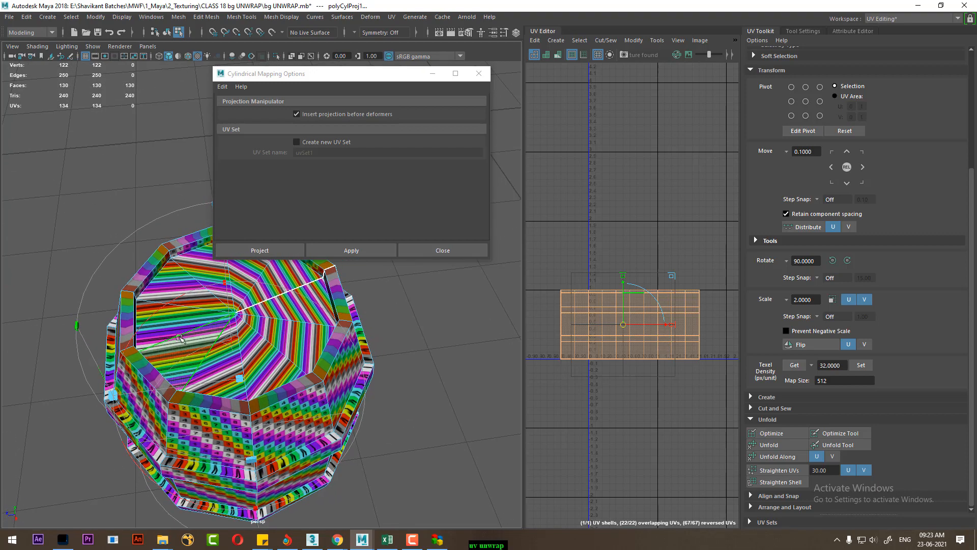
- Select the centre vertices of the barrel's lid and base and convert them to a face selection
{"action": "right_click_drag", "start_coordinate": [177, 246], "coordinate": [178, 303]}
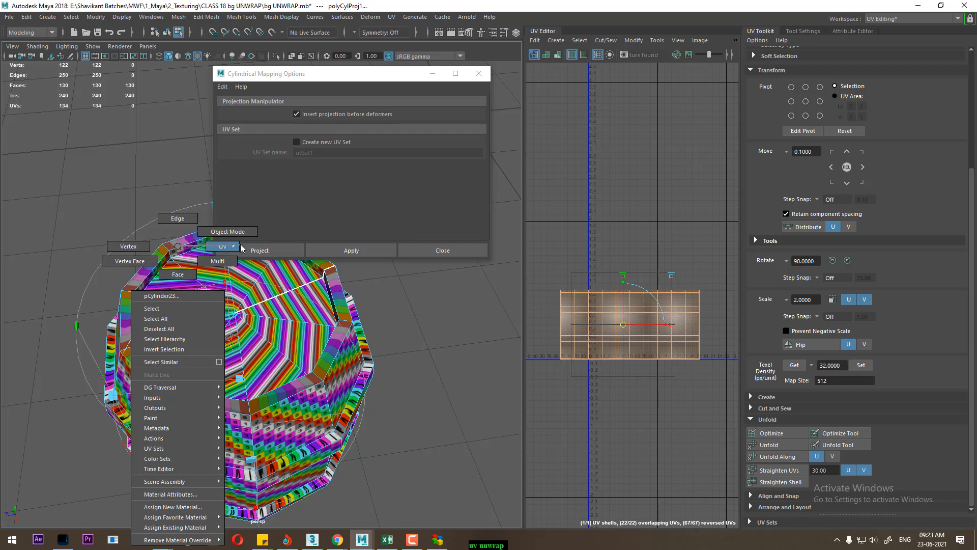
{"action": "right_click_drag", "start_coordinate": [241, 249], "coordinate": [130, 247]}
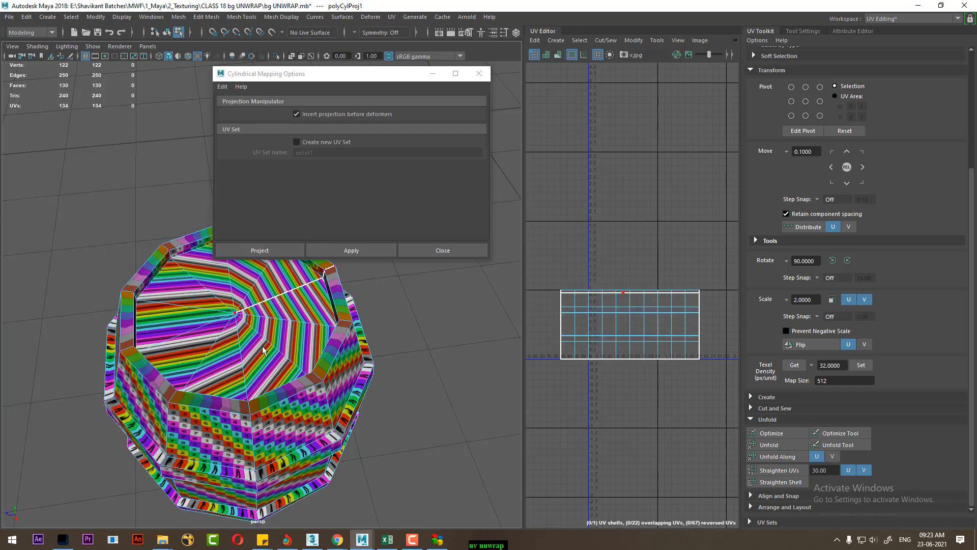
{"action": "left_click_drag", "start_coordinate": [323, 387], "coordinate": [255, 334], "text": "alt"}
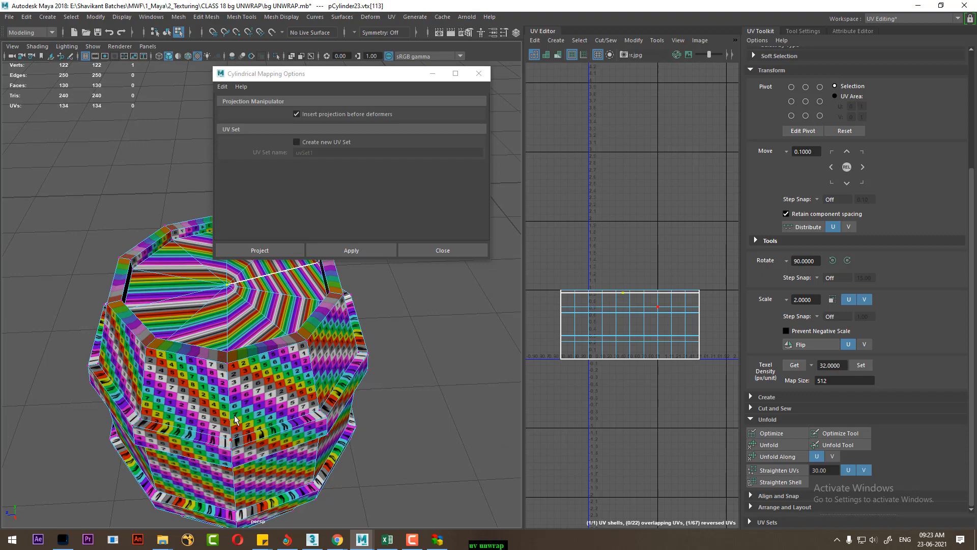
{"action": "left_click_drag", "start_coordinate": [235, 419], "coordinate": [230, 402], "text": "alt"}
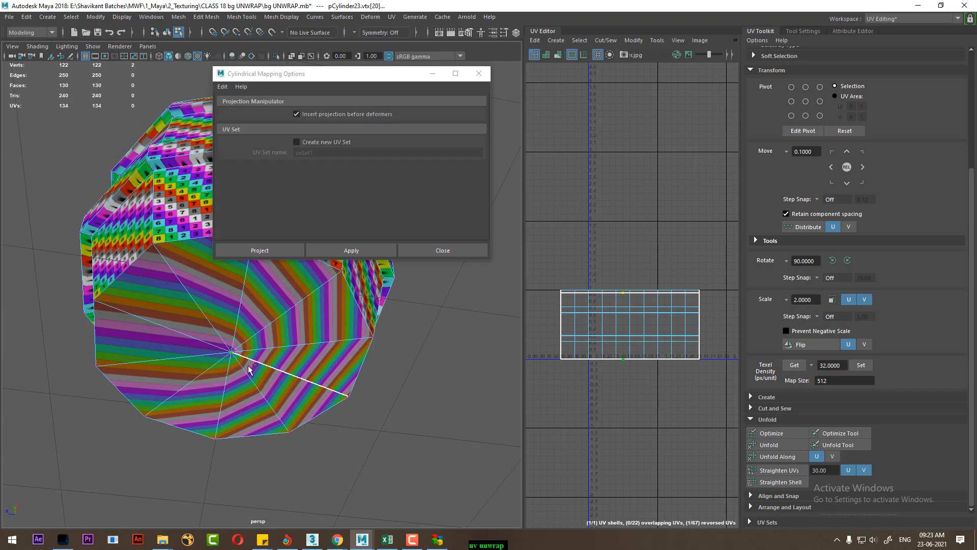
{"action": "right_click_drag", "start_coordinate": [225, 337], "coordinate": [224, 410], "text": "ctrl"}
{"action": "right_click_drag", "start_coordinate": [224, 410], "coordinate": [229, 356], "text": "alt"}
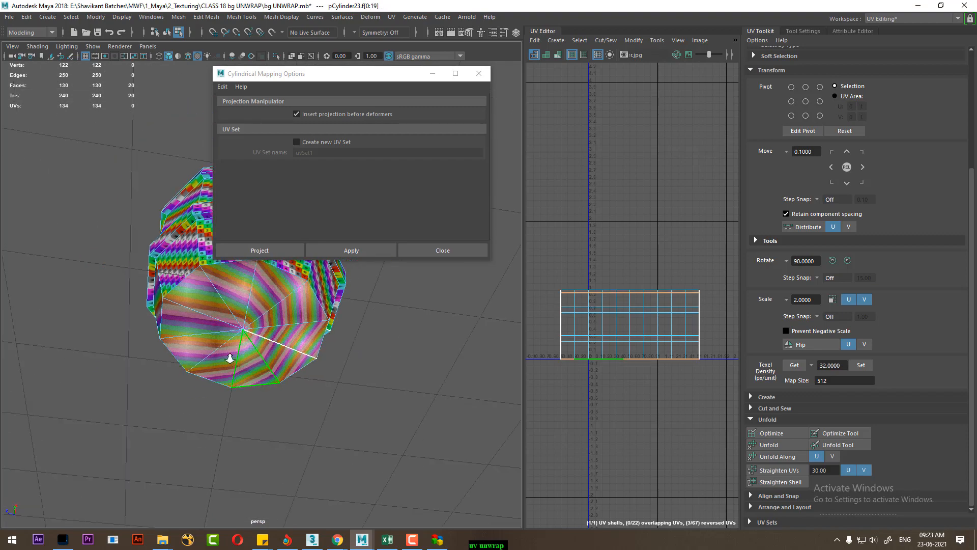
- Project the selected lid and base faces with planar mapping from the Y axis, fitted to the bounding box
{"action": "left_click_drag", "start_coordinate": [229, 356], "coordinate": [226, 405], "text": "alt"}
{"action": "right_click_drag", "start_coordinate": [227, 404], "coordinate": [305, 403], "text": "alt"}
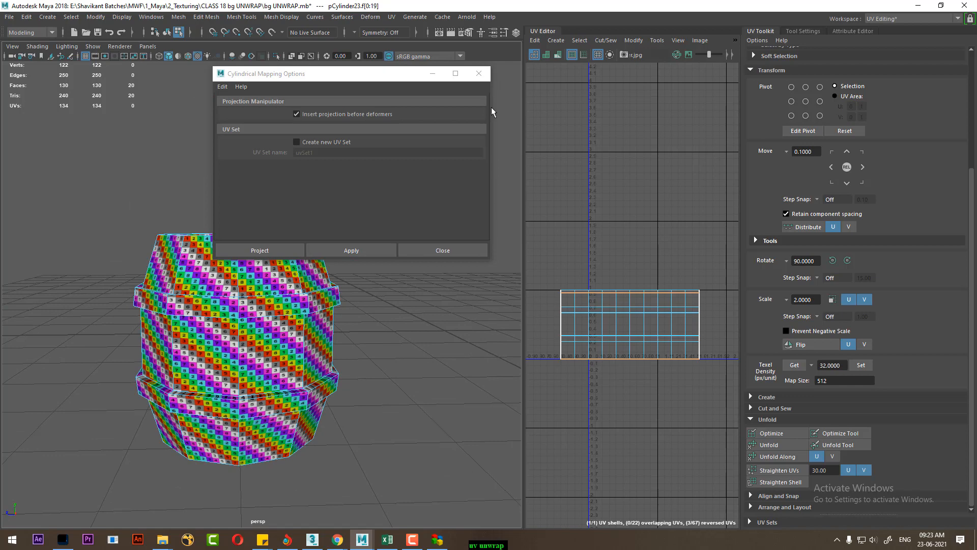
{"action": "left_click", "coordinate": [391, 17]}
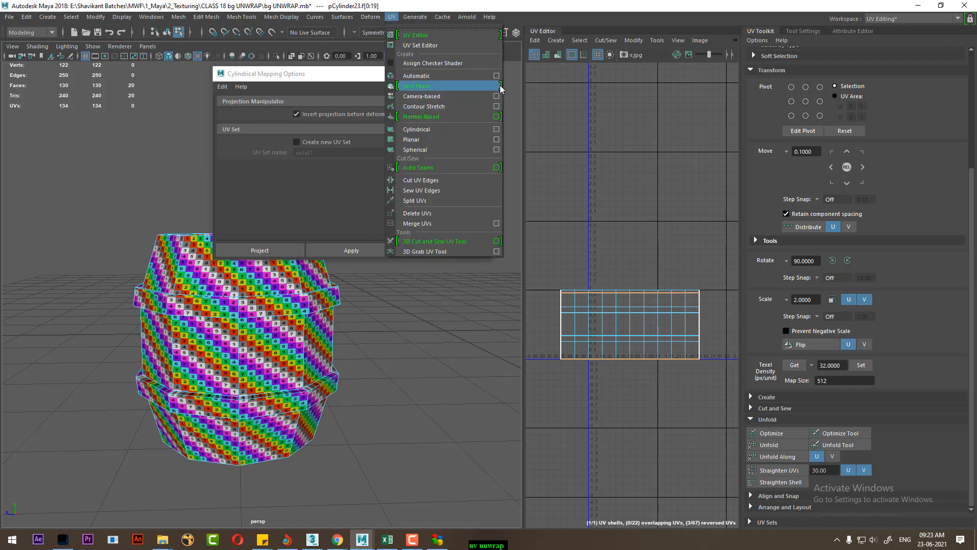
{"action": "left_click", "coordinate": [496, 139]}
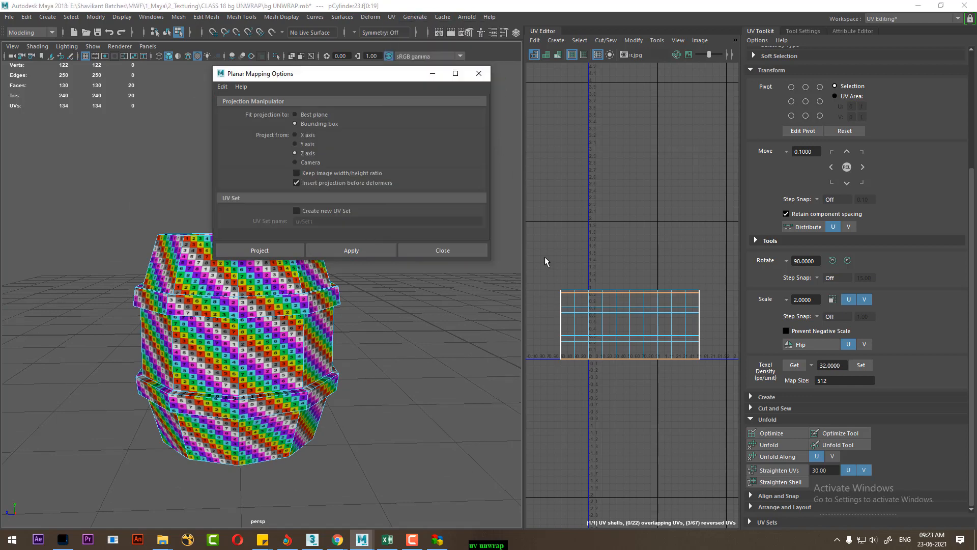
{"action": "left_click", "coordinate": [374, 252]}
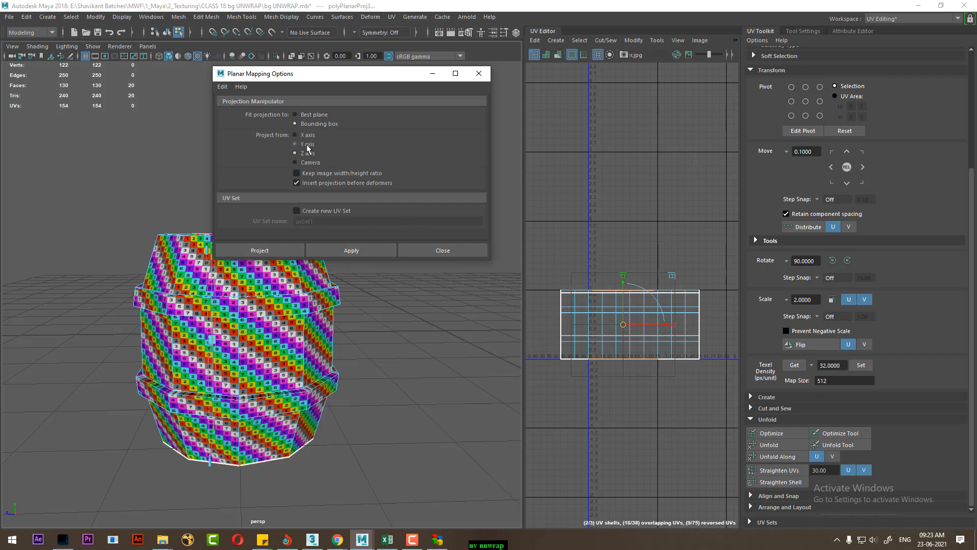
{"action": "left_click", "coordinate": [349, 254]}
- Select the loop of faces on the barrel's upper rim and planar-map it from the Y axis
{"action": "left_click_drag", "start_coordinate": [342, 369], "coordinate": [327, 357], "text": "alt"}
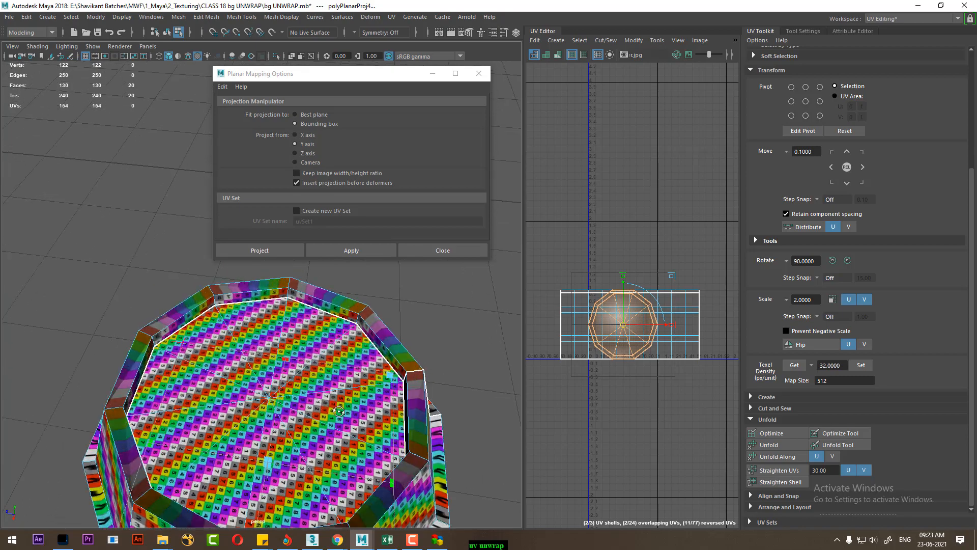
{"action": "scroll", "coordinate": [326, 358], "scroll_direction": "up", "scroll_amount": 3}
{"action": "left_click_drag", "start_coordinate": [251, 304], "coordinate": [199, 303], "text": "alt"}
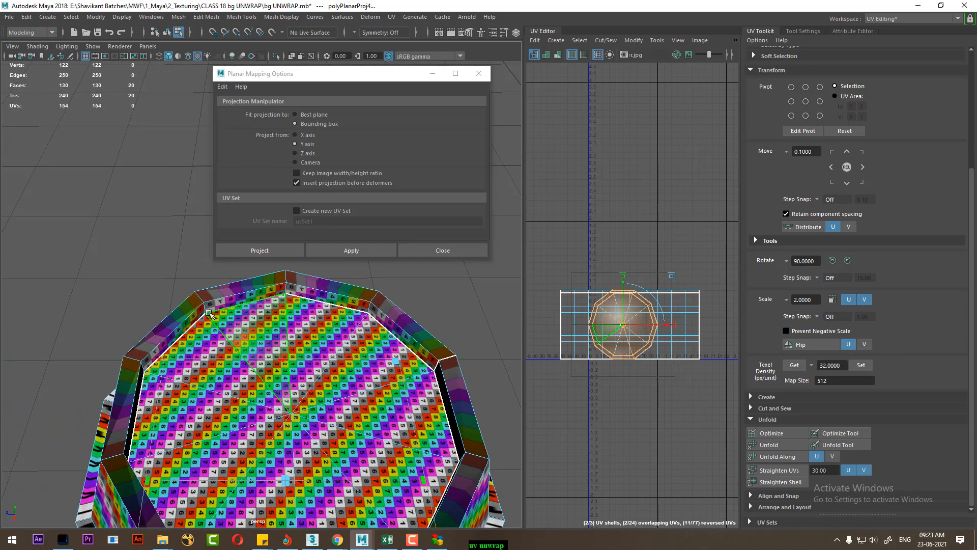
{"action": "left_click", "coordinate": [198, 298]}
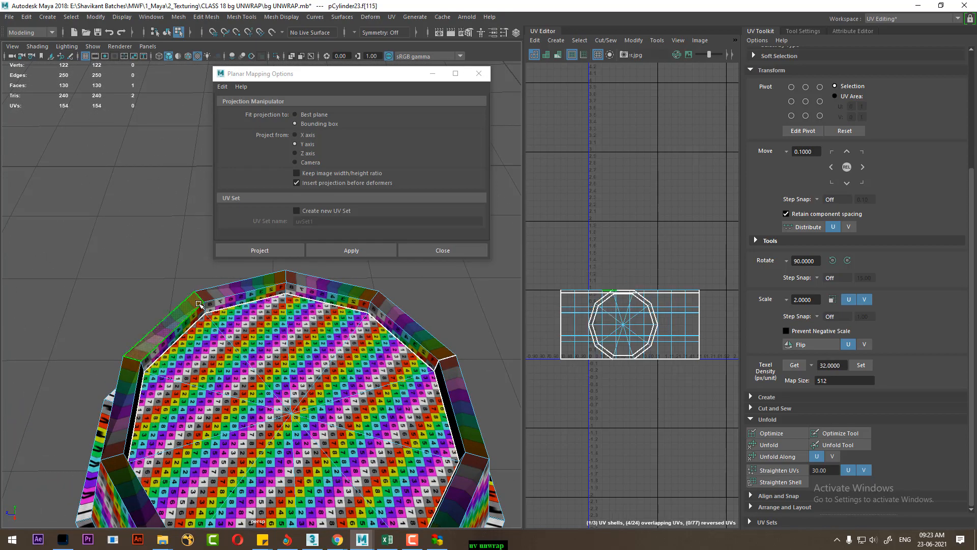
{"action": "double_click", "coordinate": [128, 390], "text": "shift"}
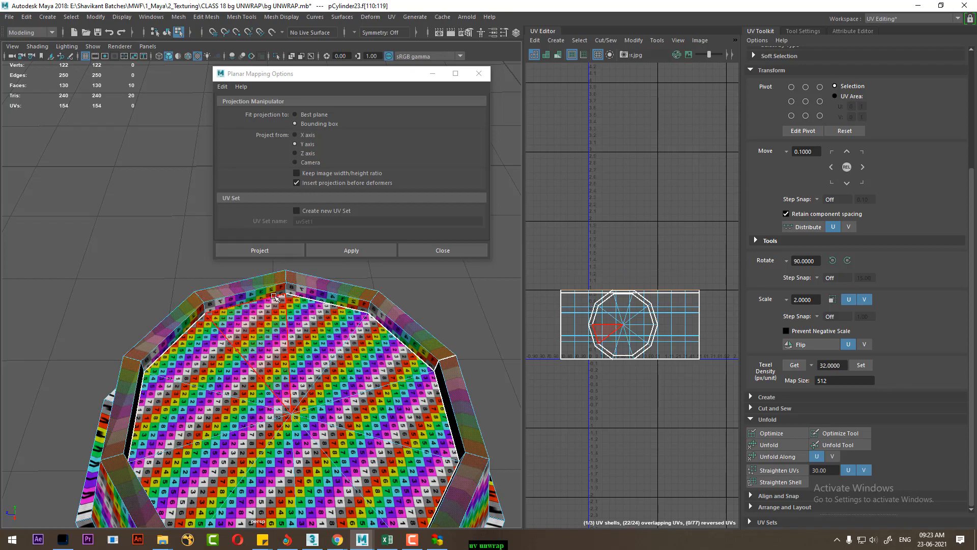
{"action": "left_click", "coordinate": [335, 248]}
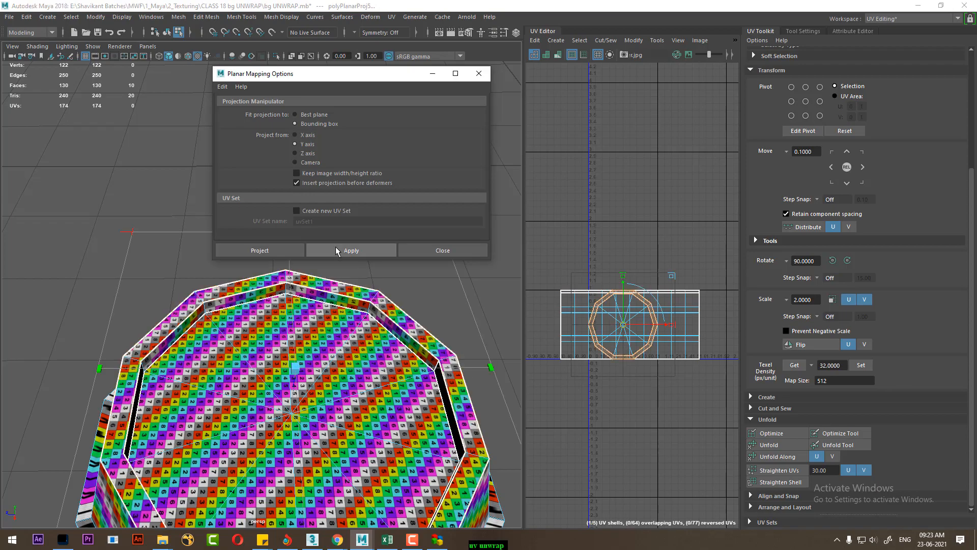
- Select the UV shell of the barrel's outer side and move it up, clear of the circular cap shells
{"action": "left_click_drag", "start_coordinate": [316, 285], "coordinate": [222, 392], "text": "alt"}
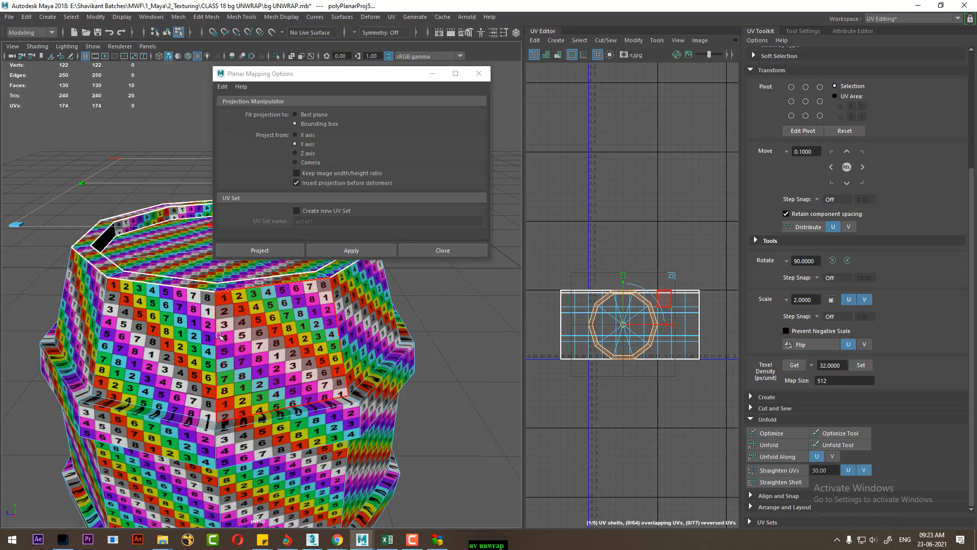
{"action": "right_click_drag", "start_coordinate": [222, 387], "coordinate": [333, 204]}
{"action": "middle_click_drag", "start_coordinate": [666, 367], "coordinate": [635, 321], "text": "alt"}
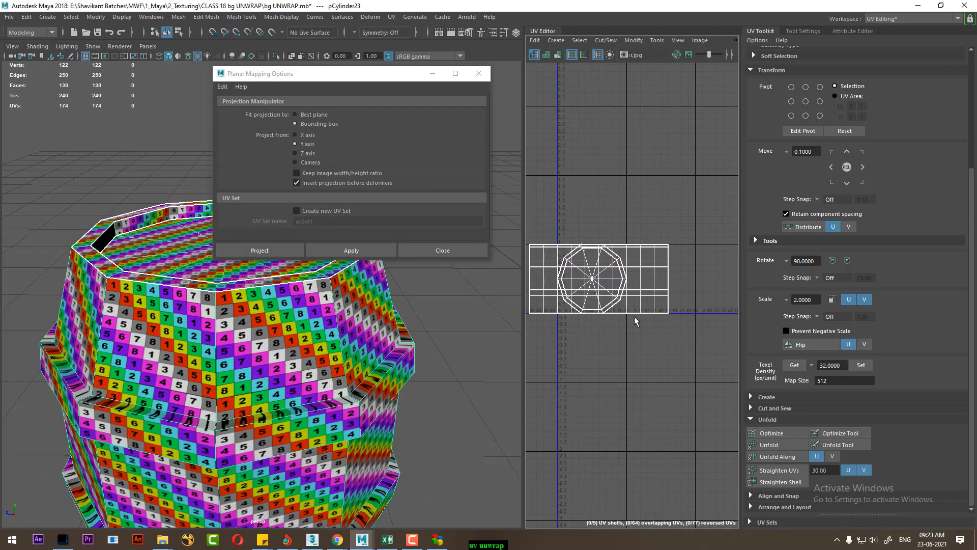
{"action": "right_click_drag", "start_coordinate": [636, 320], "coordinate": [664, 306]}
{"action": "left_click_drag", "start_coordinate": [695, 292], "coordinate": [666, 339]}
{"action": "right_click_drag", "start_coordinate": [638, 332], "coordinate": [698, 363], "text": "ctrl"}
{"action": "middle_click_drag", "start_coordinate": [611, 313], "coordinate": [638, 382], "text": "alt"}
{"action": "key", "text": "w"}
{"action": "left_click_drag", "start_coordinate": [626, 313], "coordinate": [627, 197]}
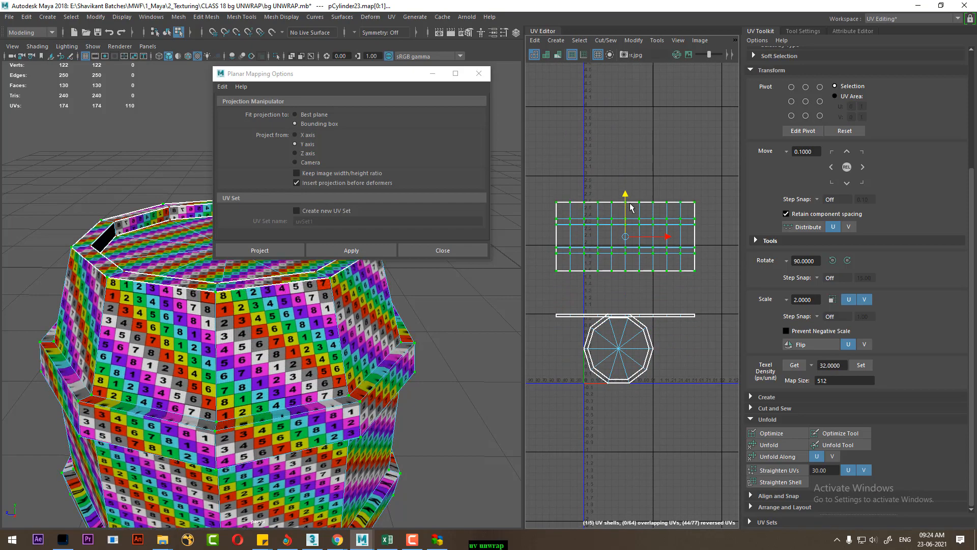
- Unfold the barrel's side shell using the Unfold3D method with 1 iteration
{"action": "left_click_drag", "start_coordinate": [255, 366], "coordinate": [146, 398], "text": "alt"}
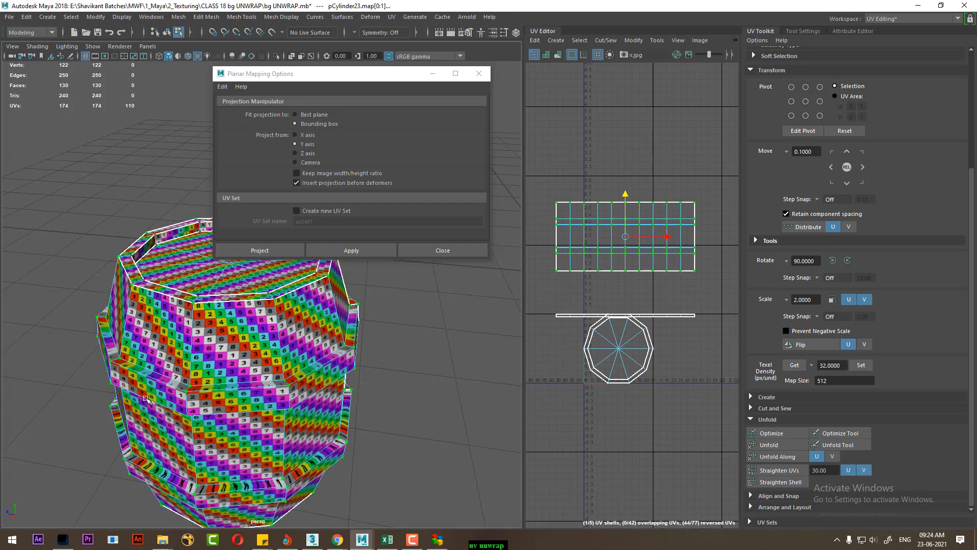
{"action": "right_click_drag", "start_coordinate": [622, 194], "coordinate": [523, 209], "text": "shift"}
{"action": "key", "text": "ctrl+z"}
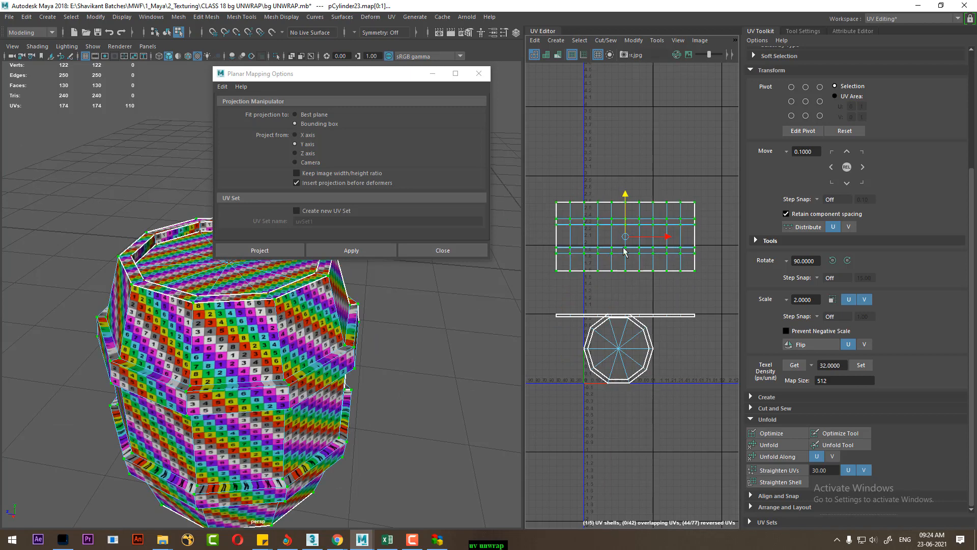
{"action": "right_click_drag", "start_coordinate": [646, 229], "coordinate": [560, 227], "text": "shift"}
{"action": "left_click", "coordinate": [294, 100]}
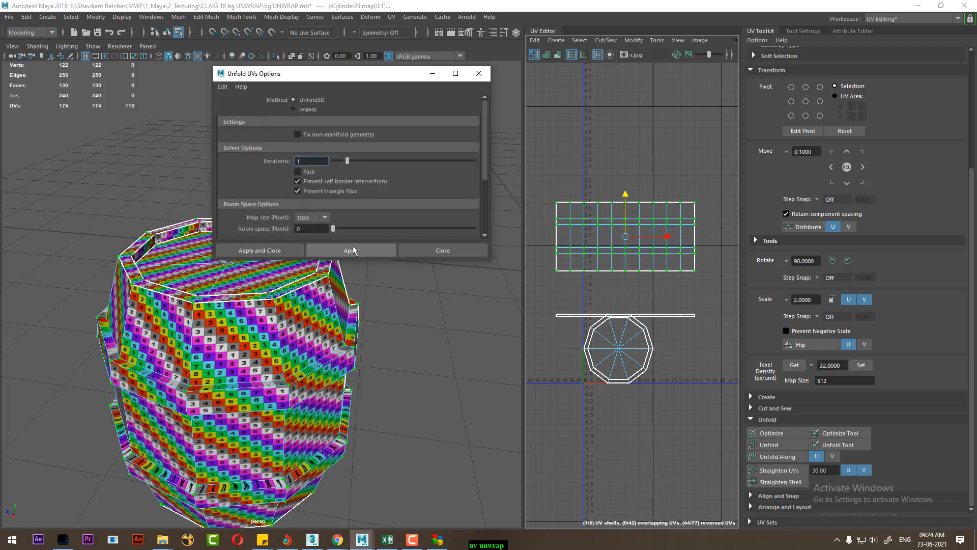
{"action": "left_click", "coordinate": [354, 251]}
{"action": "scroll", "coordinate": [650, 300], "scroll_direction": "up", "scroll_amount": 2}
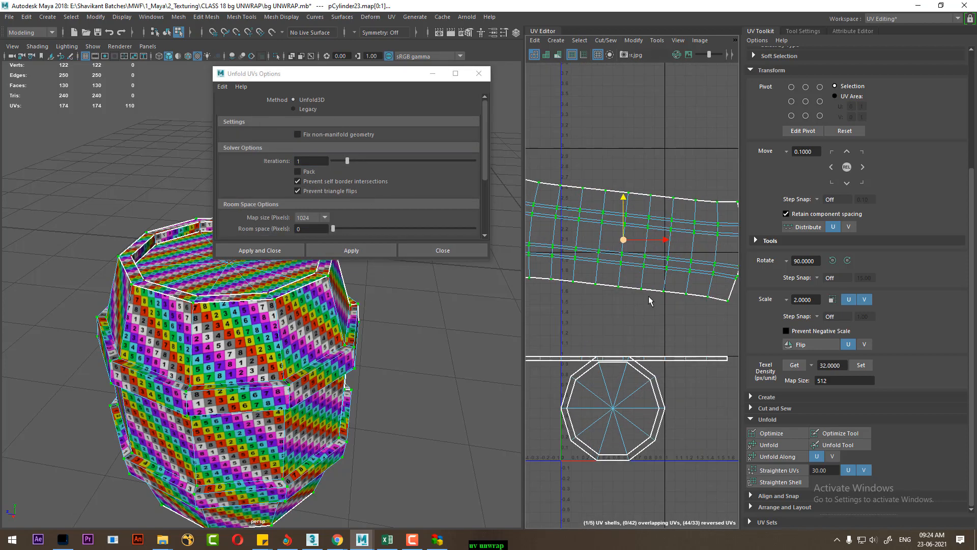
- Rotate the unfolded side shell until it lies level and straighten the shell into a regular grid
{"action": "left_click_drag", "start_coordinate": [237, 437], "coordinate": [174, 414], "text": "alt"}
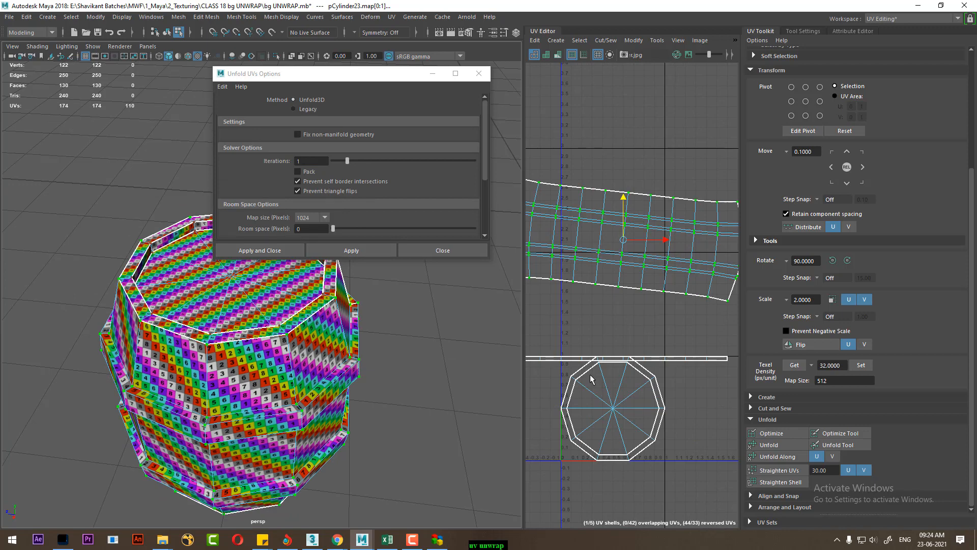
{"action": "middle_click_drag", "start_coordinate": [655, 350], "coordinate": [671, 396], "text": "alt"}
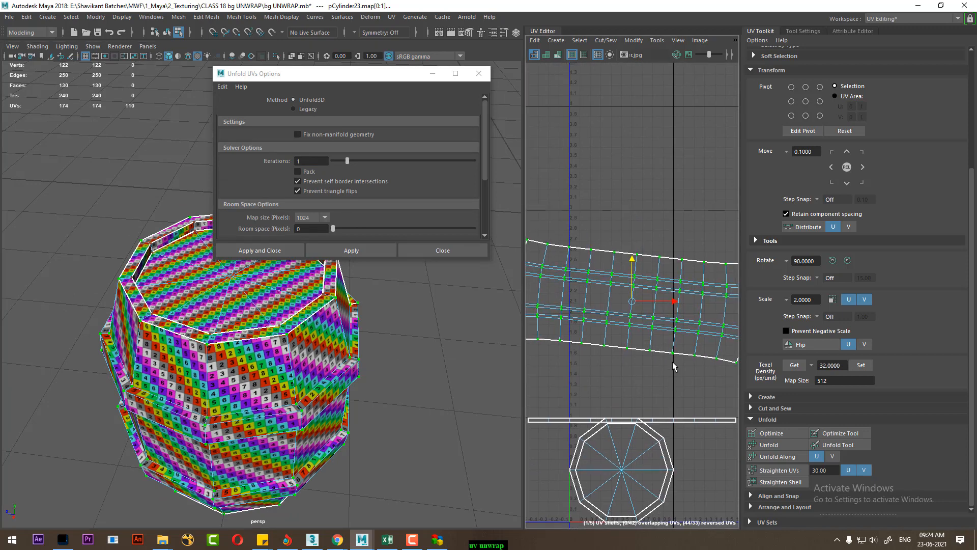
{"action": "key", "text": "e"}
{"action": "left_click_drag", "start_coordinate": [662, 283], "coordinate": [660, 282]}
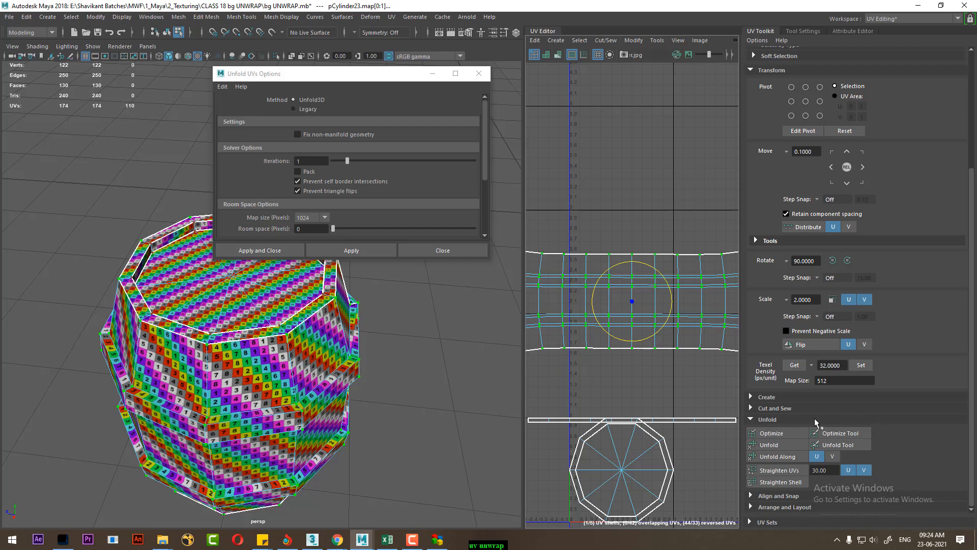
{"action": "left_click", "coordinate": [787, 482]}
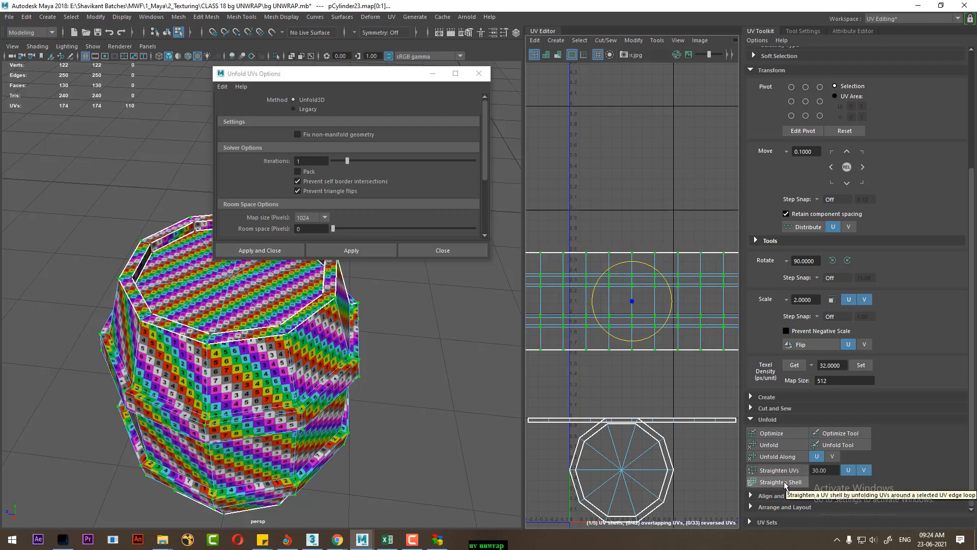
- Inspect the checker pattern on the barrel's outer side, upper rim and recessed cap, and frame all its UV shells
{"action": "left_click_drag", "start_coordinate": [248, 409], "coordinate": [349, 418], "text": "alt"}
{"action": "middle_click_drag", "start_coordinate": [220, 365], "coordinate": [229, 448], "text": "alt"}
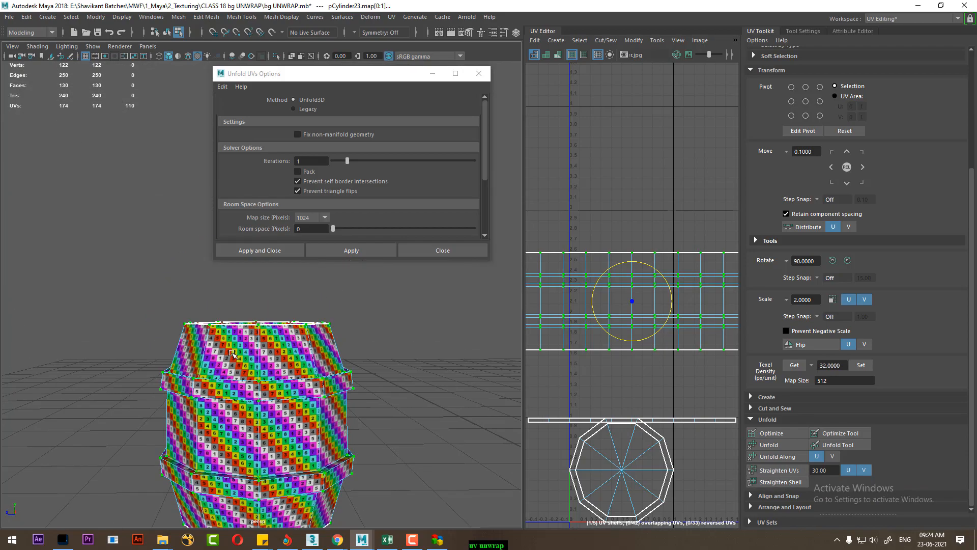
{"action": "left_click_drag", "start_coordinate": [238, 387], "coordinate": [258, 430], "text": "alt"}
{"action": "right_click_drag", "start_coordinate": [258, 430], "coordinate": [278, 409], "text": "alt"}
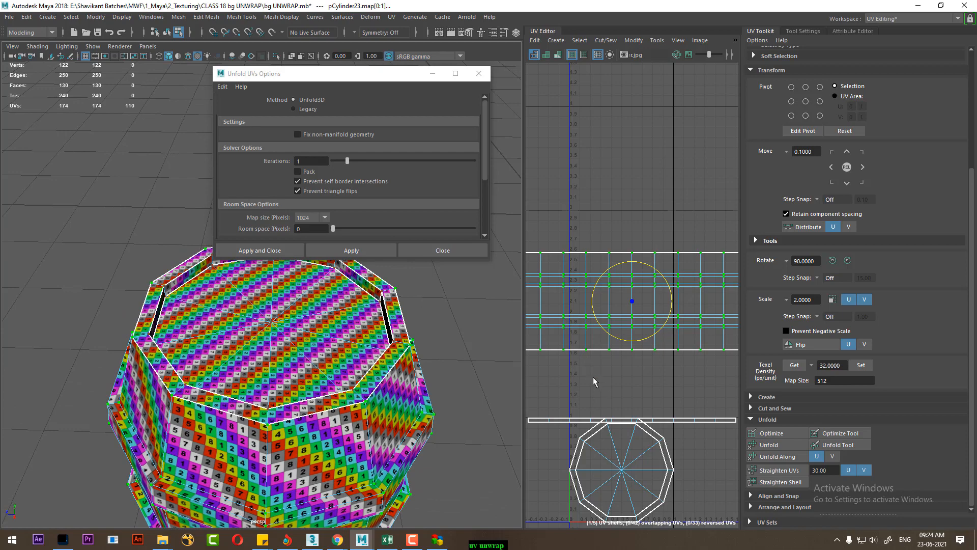
{"action": "right_click_drag", "start_coordinate": [200, 420], "coordinate": [207, 219], "text": "alt"}
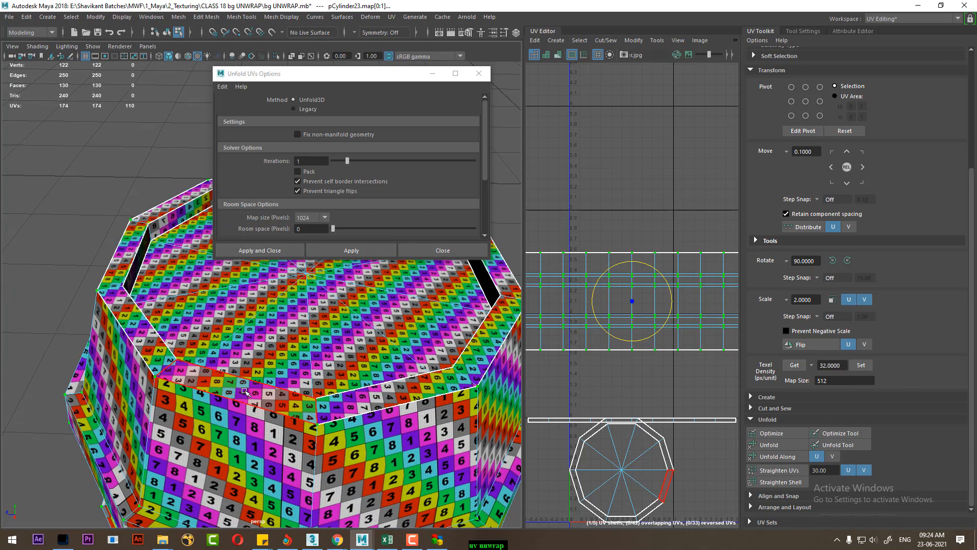
{"action": "double_click", "coordinate": [243, 384]}
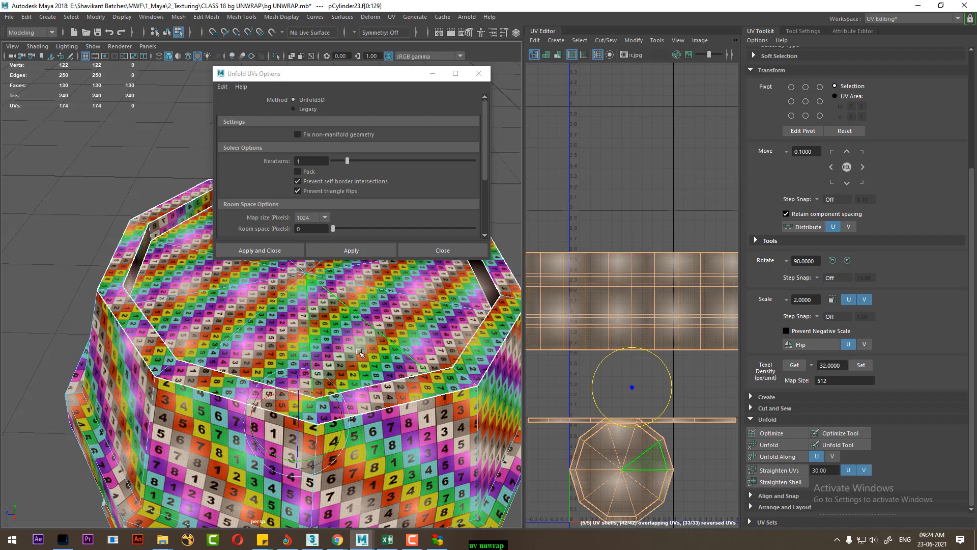
{"action": "left_click_drag", "start_coordinate": [361, 353], "coordinate": [237, 326], "text": "alt"}
{"action": "middle_click_drag", "start_coordinate": [261, 336], "coordinate": [254, 387], "text": "alt"}
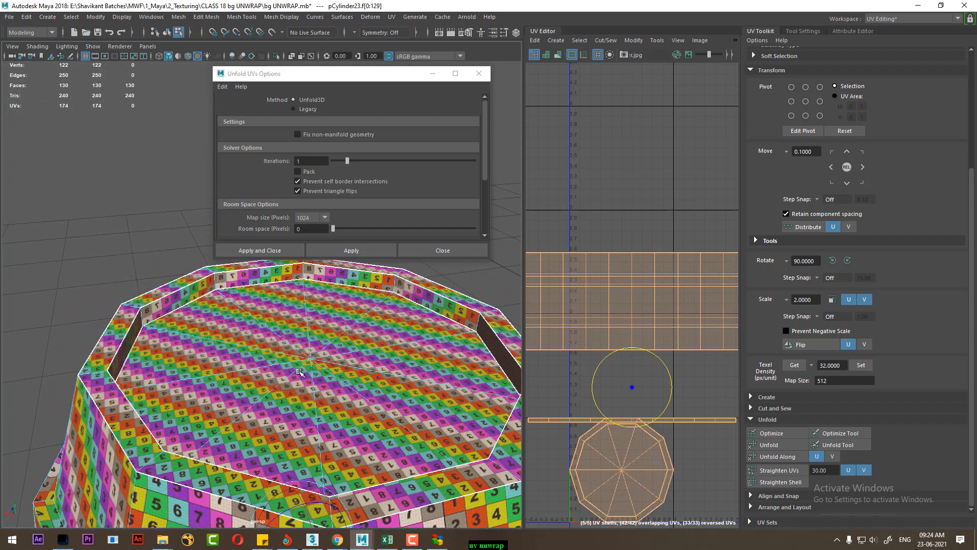
{"action": "scroll", "coordinate": [660, 423], "scroll_direction": "down", "scroll_amount": 8}
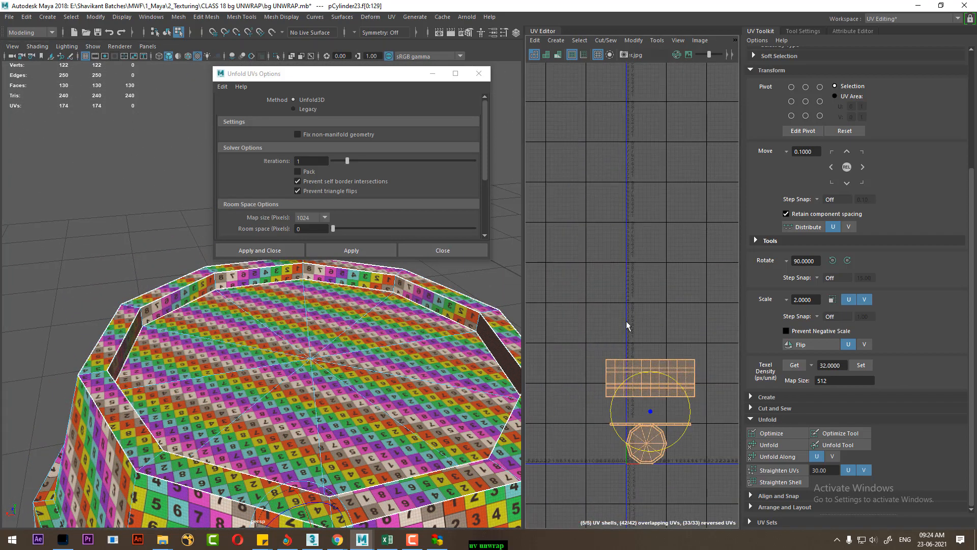
{"action": "scroll", "coordinate": [656, 355], "scroll_direction": "up", "scroll_amount": 2}
{"action": "middle_click_drag", "start_coordinate": [656, 355], "coordinate": [628, 292], "text": "alt"}
{"action": "left_click", "coordinate": [699, 262]}
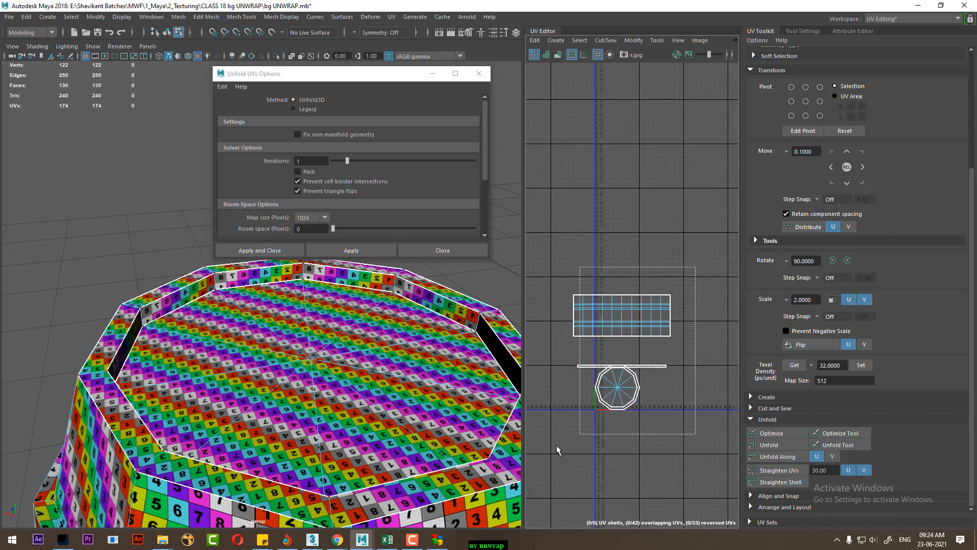
{"action": "left_click_drag", "start_coordinate": [557, 450], "coordinate": [559, 448]}
{"action": "key", "text": "f"}
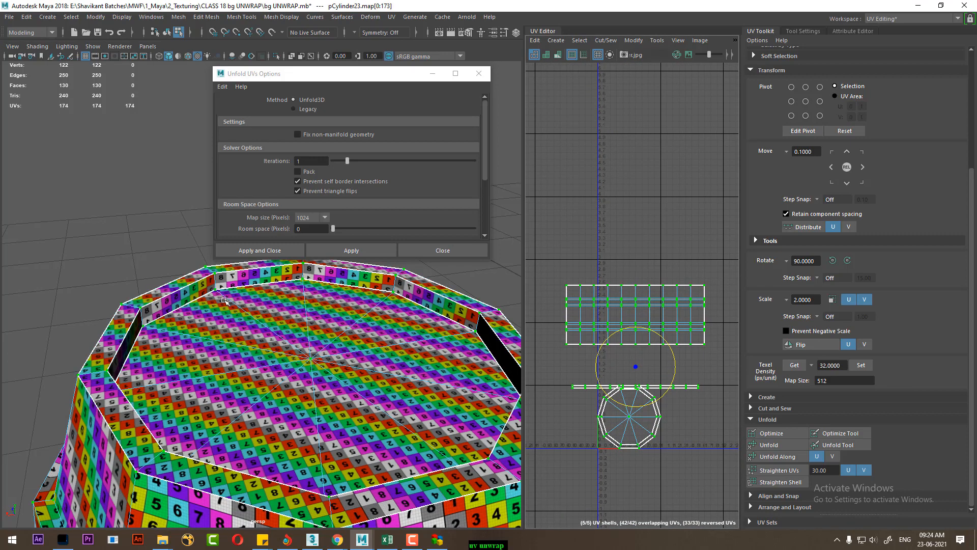
- Select the loop of faces on the inner wall of the barrel's rim and move its UV strip up, clear of the circular shells
{"action": "left_click_drag", "start_coordinate": [224, 301], "coordinate": [171, 283], "text": "alt"}
{"action": "right_click_drag", "start_coordinate": [171, 283], "coordinate": [182, 203]}
{"action": "left_click", "coordinate": [158, 308]}
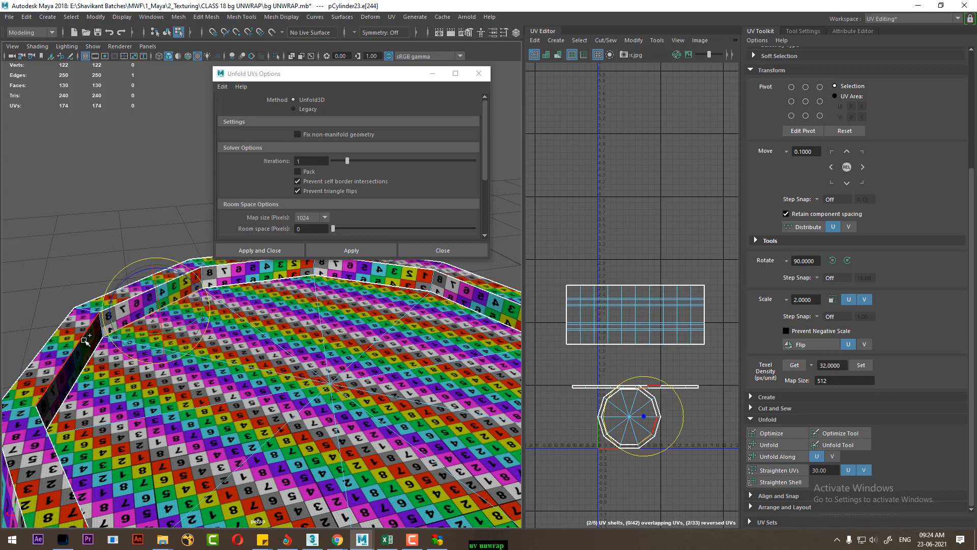
{"action": "right_click_drag", "start_coordinate": [89, 332], "coordinate": [93, 280]}
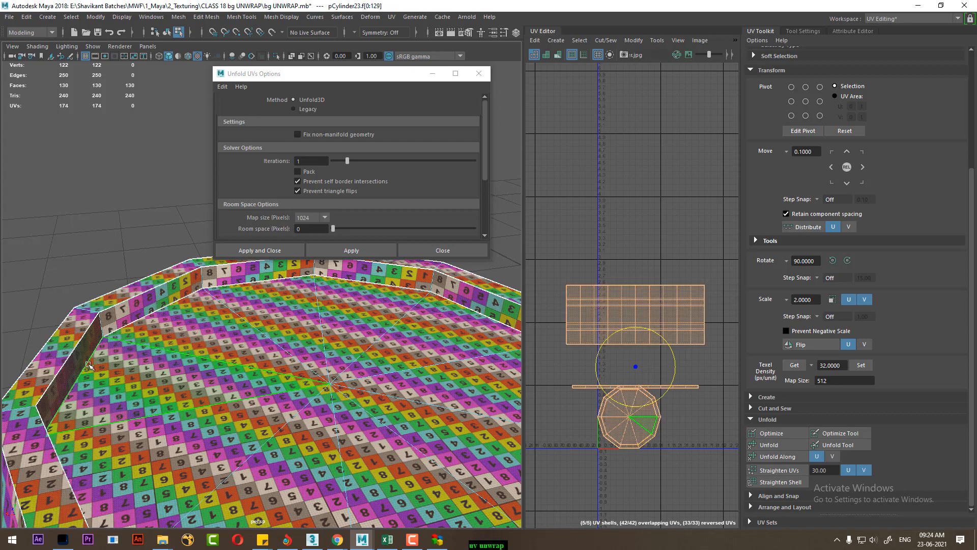
{"action": "left_click", "coordinate": [81, 363]}
{"action": "double_click", "coordinate": [176, 294]}
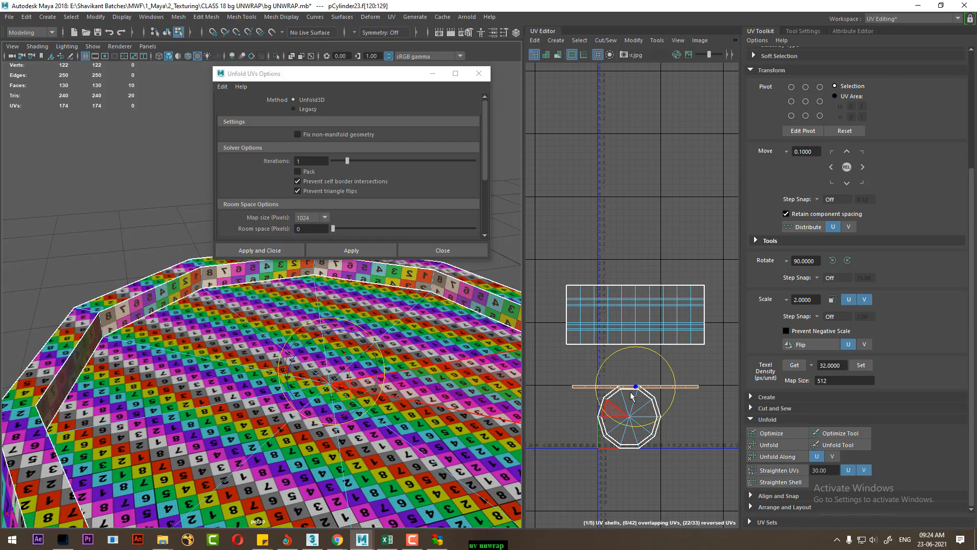
{"action": "scroll", "coordinate": [642, 319], "scroll_direction": "up", "scroll_amount": 3}
{"action": "scroll", "coordinate": [627, 397], "scroll_direction": "down", "scroll_amount": 1}
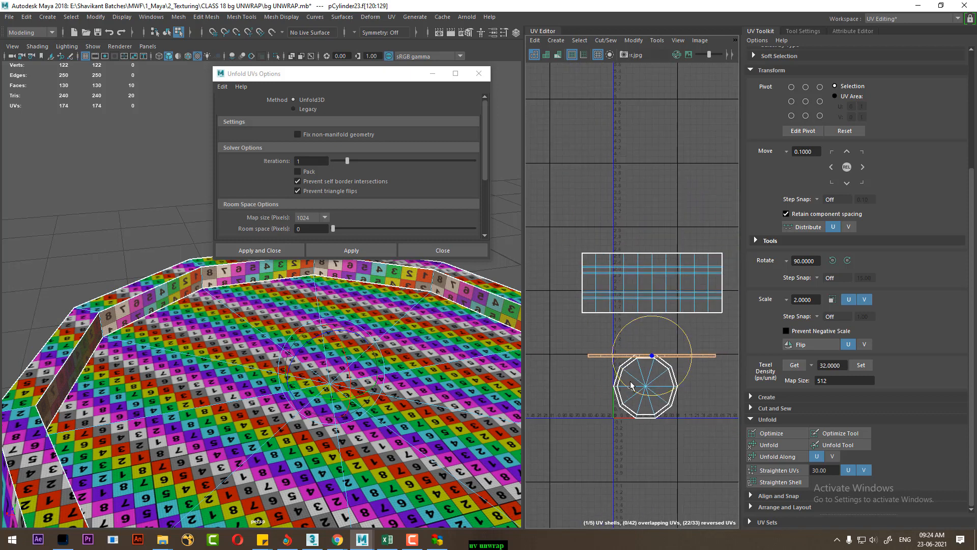
{"action": "right_click_drag", "start_coordinate": [644, 418], "coordinate": [650, 377], "text": "alt"}
{"action": "middle_click_drag", "start_coordinate": [650, 377], "coordinate": [622, 295], "text": "alt"}
{"action": "right_click_drag", "start_coordinate": [622, 295], "coordinate": [644, 347], "text": "alt"}
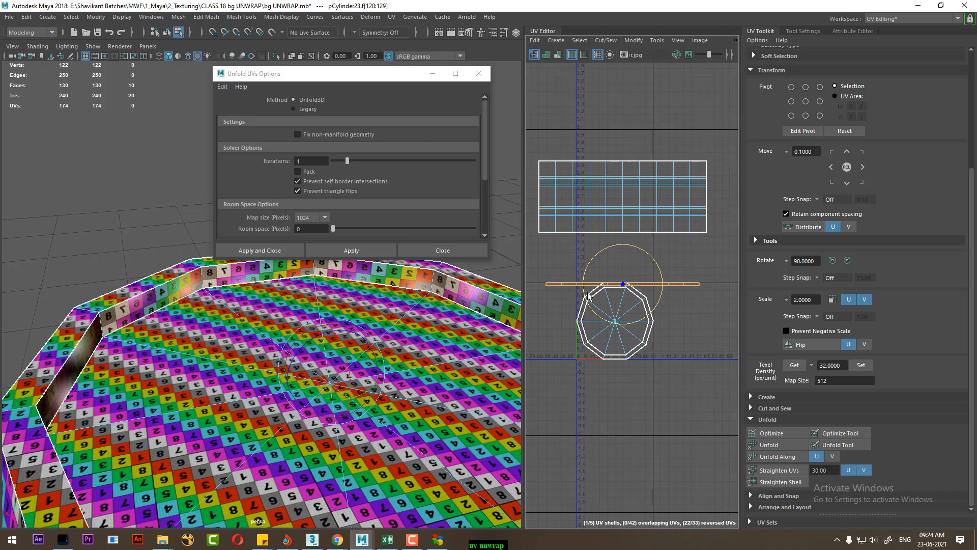
{"action": "middle_click_drag", "start_coordinate": [611, 291], "coordinate": [623, 236], "text": "alt"}
{"action": "right_click_drag", "start_coordinate": [622, 236], "coordinate": [641, 262], "text": "alt"}
{"action": "key", "text": "w"}
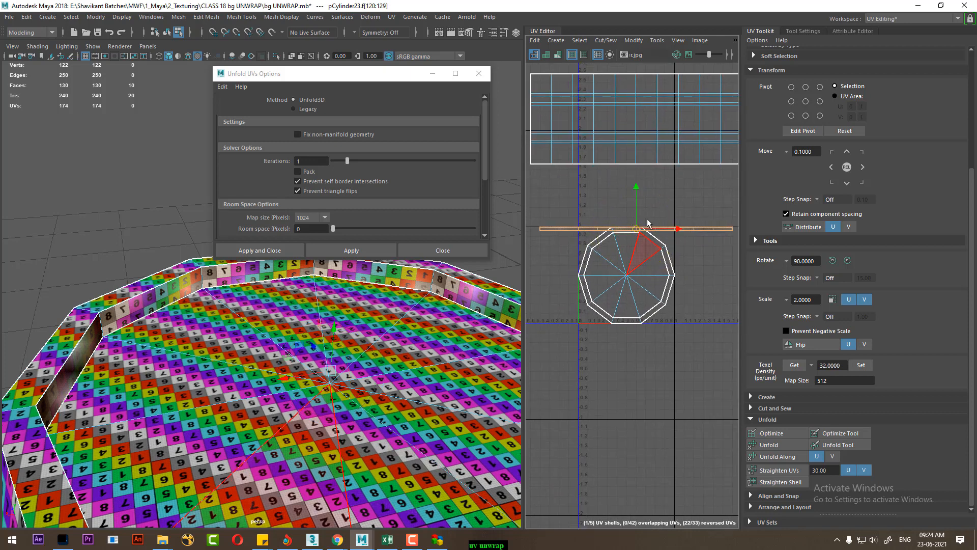
{"action": "left_click_drag", "start_coordinate": [639, 203], "coordinate": [639, 179]}
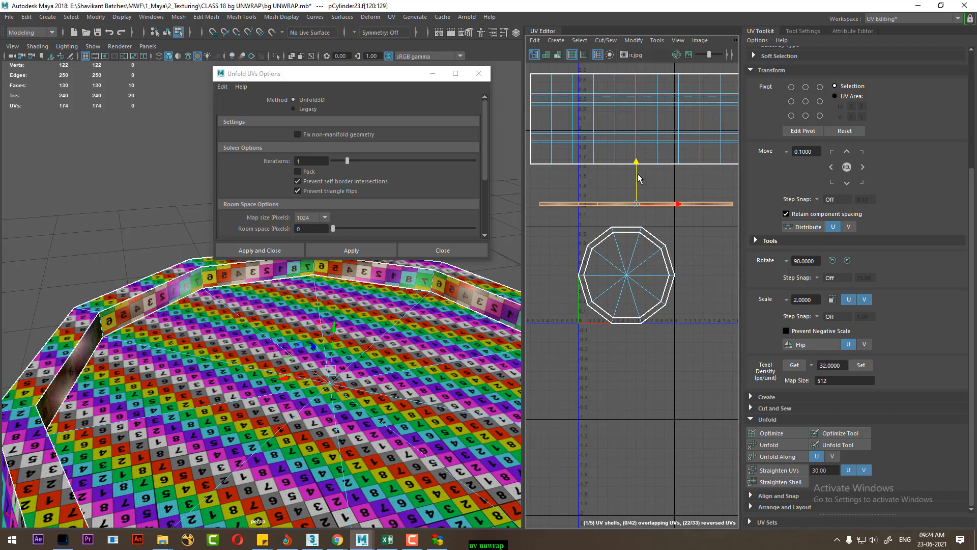
- Maximize the UV Editor and close the Unfold UVs Options window
{"action": "right_click", "coordinate": [673, 180], "text": "shift"}
{"action": "right_click_drag", "start_coordinate": [622, 201], "coordinate": [625, 172]}
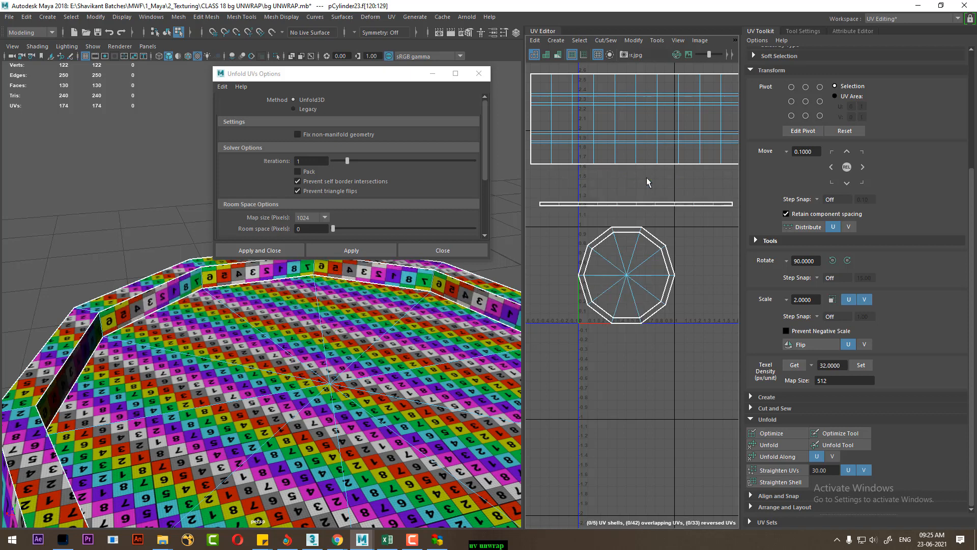
{"action": "right_click_drag", "start_coordinate": [654, 238], "coordinate": [629, 220], "text": "alt"}
{"action": "key", "text": "space"}
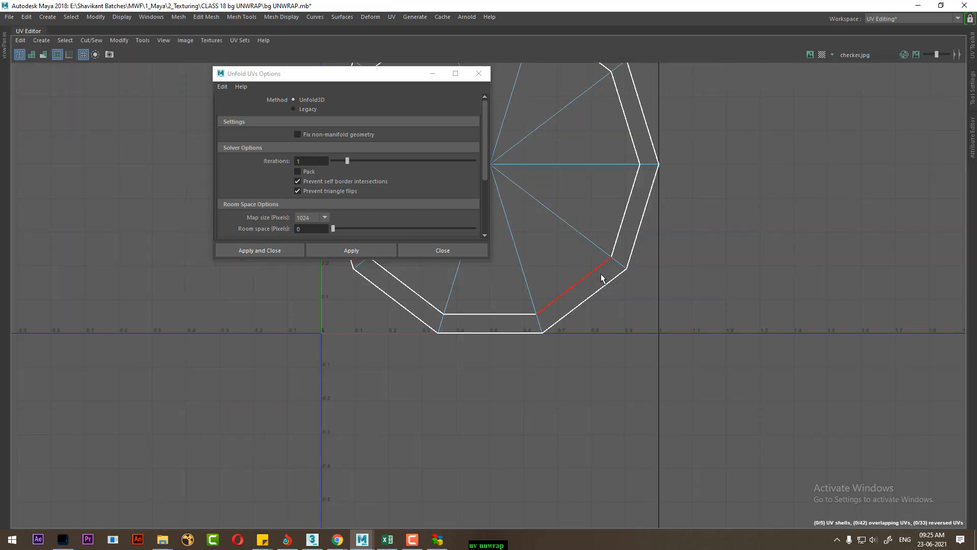
{"action": "left_click_drag", "start_coordinate": [564, 301], "coordinate": [681, 522]}
{"action": "key", "text": "ctrl+z"}
{"action": "left_click", "coordinate": [456, 252]}
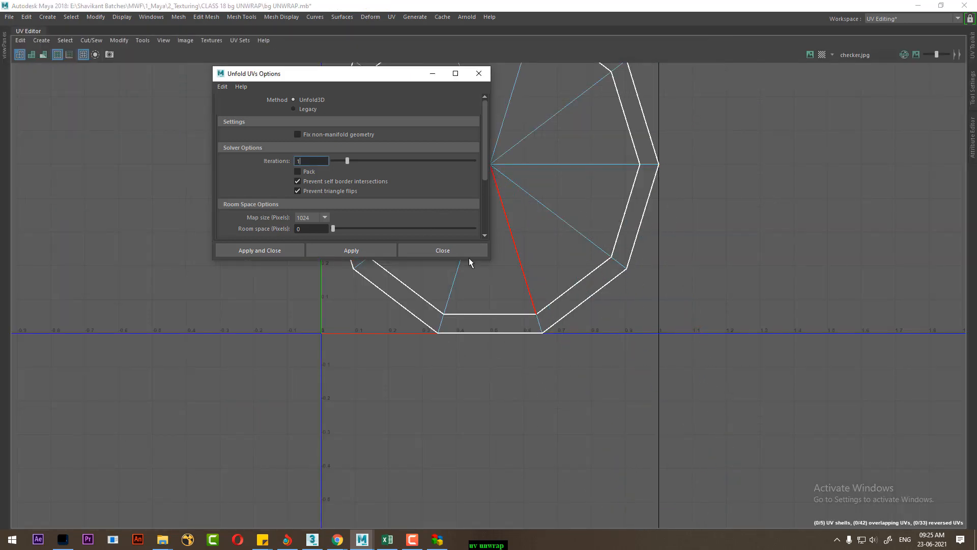
- Select all edges of the inner wall's UV strip and cut them so each face becomes a separate shell
{"action": "middle_click_drag", "start_coordinate": [627, 361], "coordinate": [657, 480], "text": "alt"}
{"action": "middle_click_drag", "start_coordinate": [755, 101], "coordinate": [773, 230], "text": "alt"}
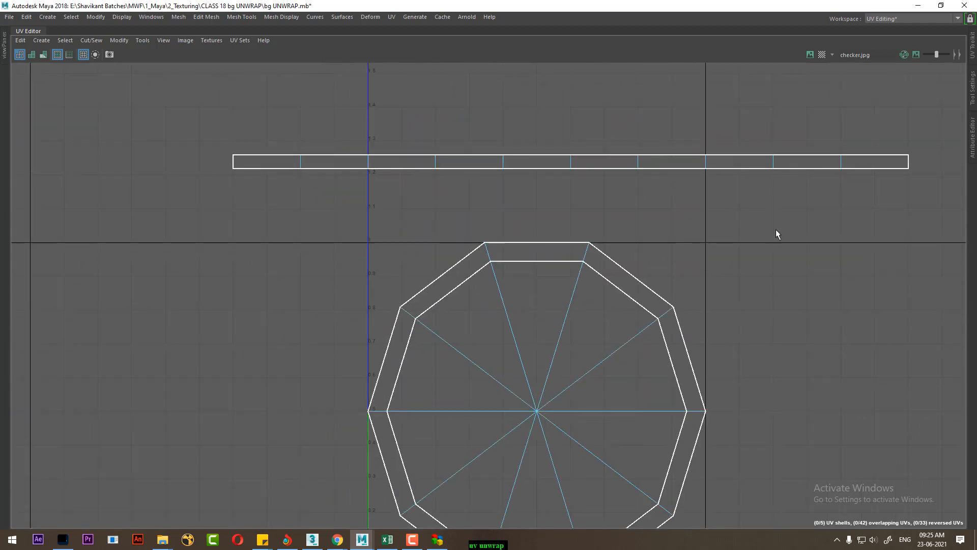
{"action": "right_click_drag", "start_coordinate": [770, 233], "coordinate": [743, 235], "text": "alt"}
{"action": "scroll", "coordinate": [744, 235], "scroll_direction": "down", "scroll_amount": 1}
{"action": "left_click_drag", "start_coordinate": [312, 146], "coordinate": [872, 225]}
{"action": "right_click", "coordinate": [759, 158], "text": "shift"}
{"action": "right_click_drag", "start_coordinate": [760, 159], "coordinate": [721, 172], "text": "shift"}
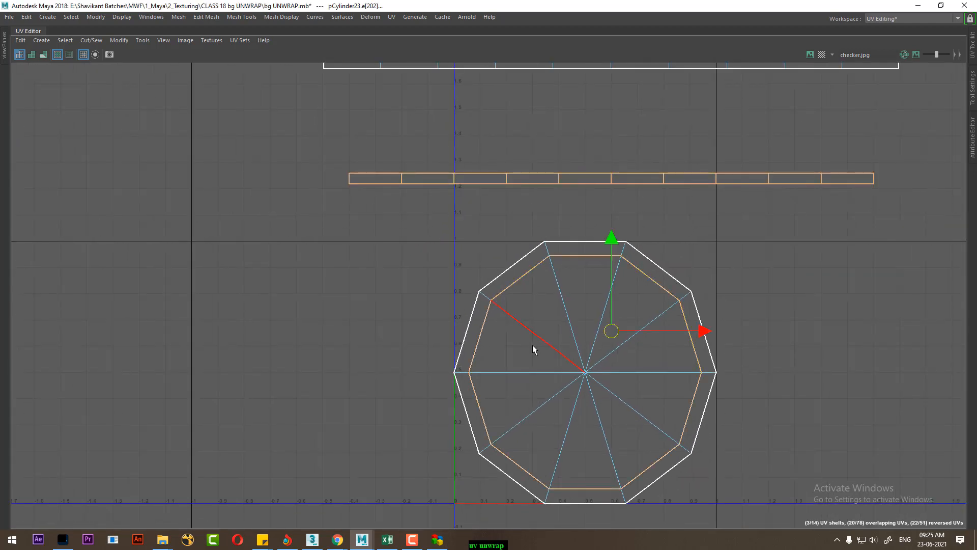
- Select the larger circular cap shell and move it sideways to the right, clear of the rim ring
{"action": "right_click_drag", "start_coordinate": [533, 345], "coordinate": [635, 412]}
{"action": "left_click", "coordinate": [581, 372]}
{"action": "right_click_drag", "start_coordinate": [637, 421], "coordinate": [581, 348], "text": "alt"}
{"action": "middle_click_drag", "start_coordinate": [712, 389], "coordinate": [541, 348], "text": "alt"}
{"action": "left_click_drag", "start_coordinate": [508, 337], "coordinate": [856, 367]}
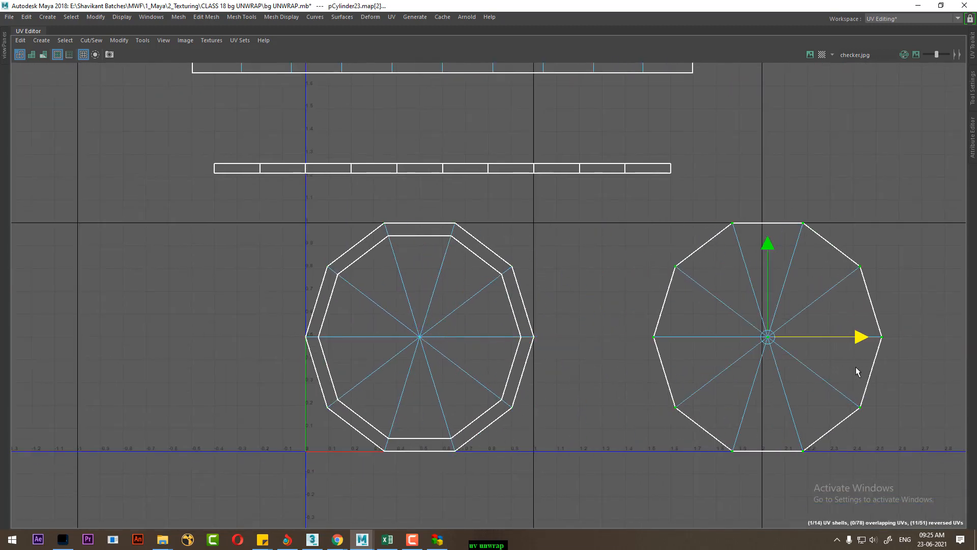
- Select the smaller circular cap shell inside the rim ring and move it left, clear of the ring
{"action": "right_click_drag", "start_coordinate": [820, 304], "coordinate": [815, 166]}
{"action": "middle_click_drag", "start_coordinate": [820, 227], "coordinate": [780, 249], "text": "alt"}
{"action": "left_click_drag", "start_coordinate": [875, 238], "coordinate": [606, 529]}
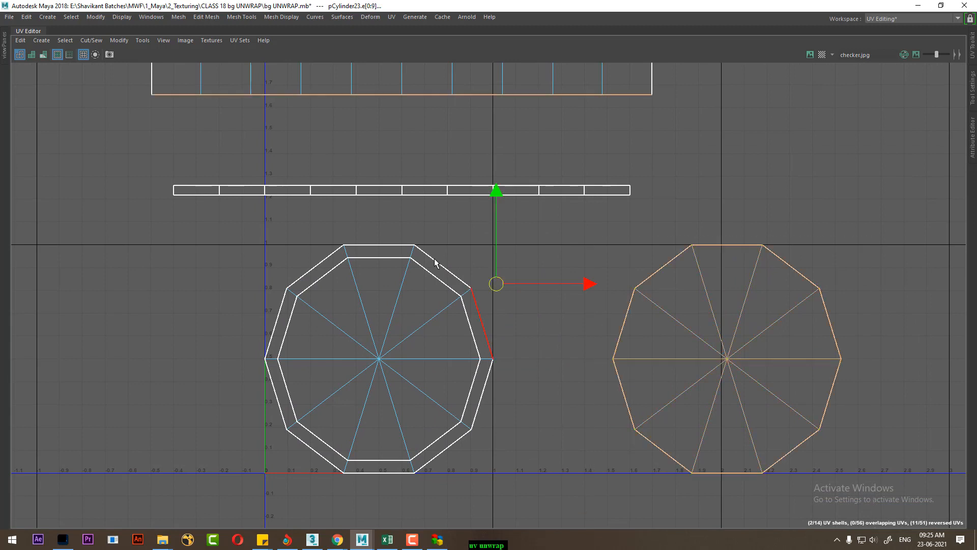
{"action": "left_click_drag", "start_coordinate": [168, 165], "coordinate": [594, 215]}
{"action": "left_click", "coordinate": [384, 362]}
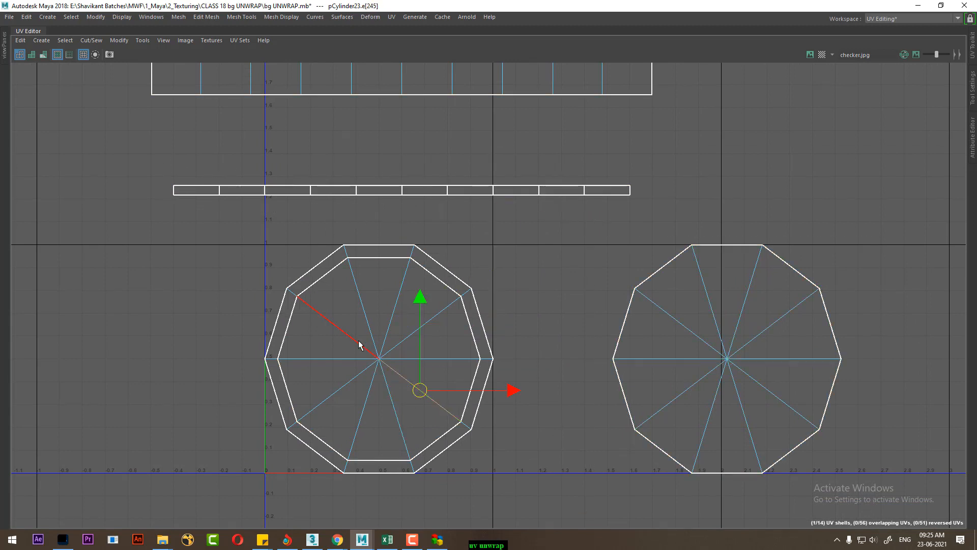
{"action": "left_click", "coordinate": [389, 351]}
{"action": "right_click_drag", "start_coordinate": [397, 373], "coordinate": [438, 377], "text": "ctrl"}
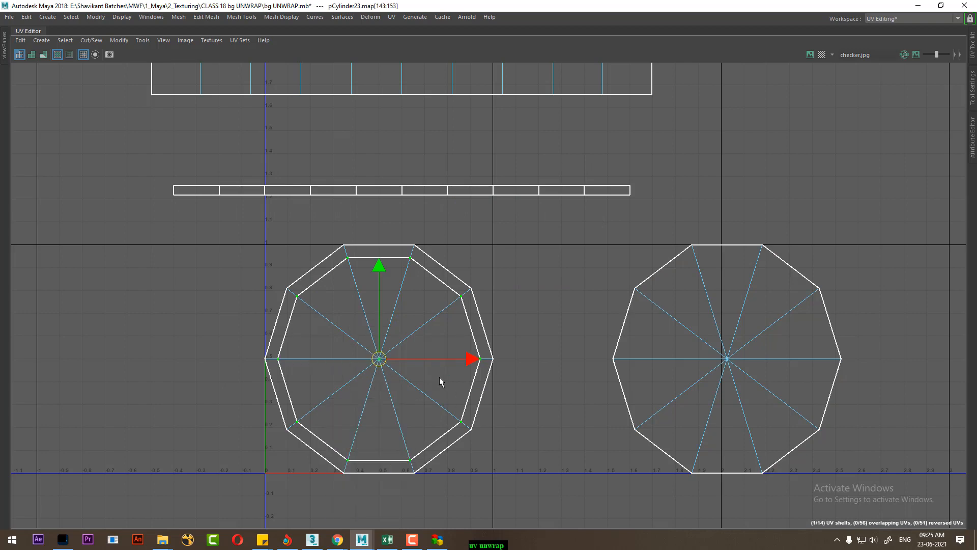
{"action": "left_click_drag", "start_coordinate": [463, 357], "coordinate": [169, 350]}
- Select all edges of the smaller cap shell and move and sew the separate inner wall faces onto its border
{"action": "middle_click_drag", "start_coordinate": [169, 348], "coordinate": [498, 341], "text": "alt"}
{"action": "right_click_drag", "start_coordinate": [465, 306], "coordinate": [367, 225]}
{"action": "left_click_drag", "start_coordinate": [289, 213], "coordinate": [525, 480]}
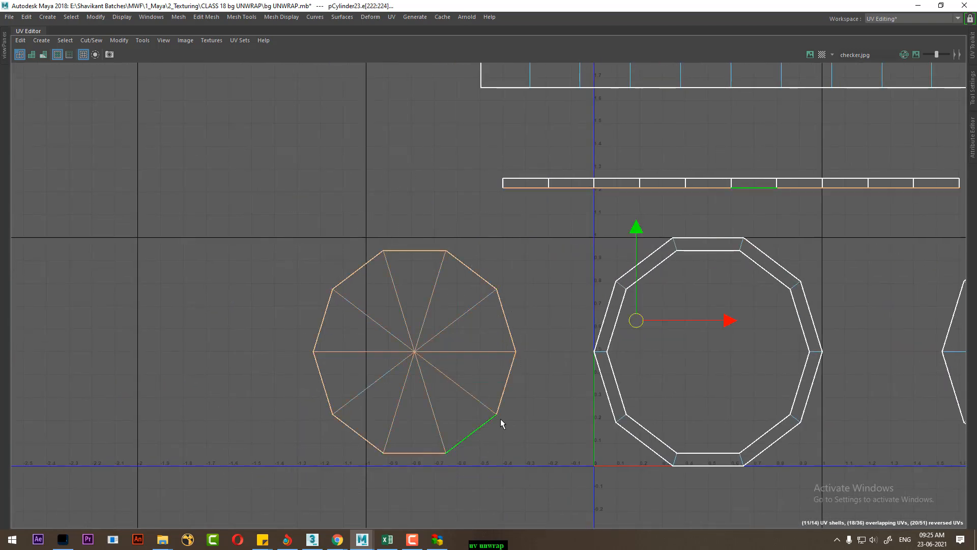
{"action": "right_click_drag", "start_coordinate": [500, 418], "coordinate": [496, 225], "text": "shift"}
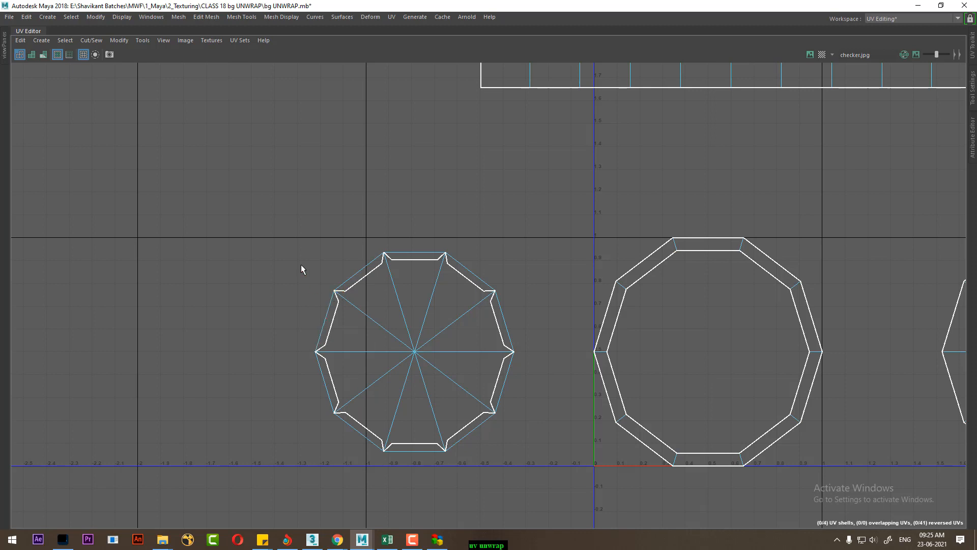
- Select the joined cap shell's edges, leave out the rim ring's edges, and sew the seams between neighbouring wall faces
{"action": "left_click_drag", "start_coordinate": [284, 226], "coordinate": [531, 505]}
{"action": "scroll", "coordinate": [530, 505], "scroll_direction": "down", "scroll_amount": 3}
{"action": "middle_click_drag", "start_coordinate": [577, 257], "coordinate": [419, 200], "text": "alt"}
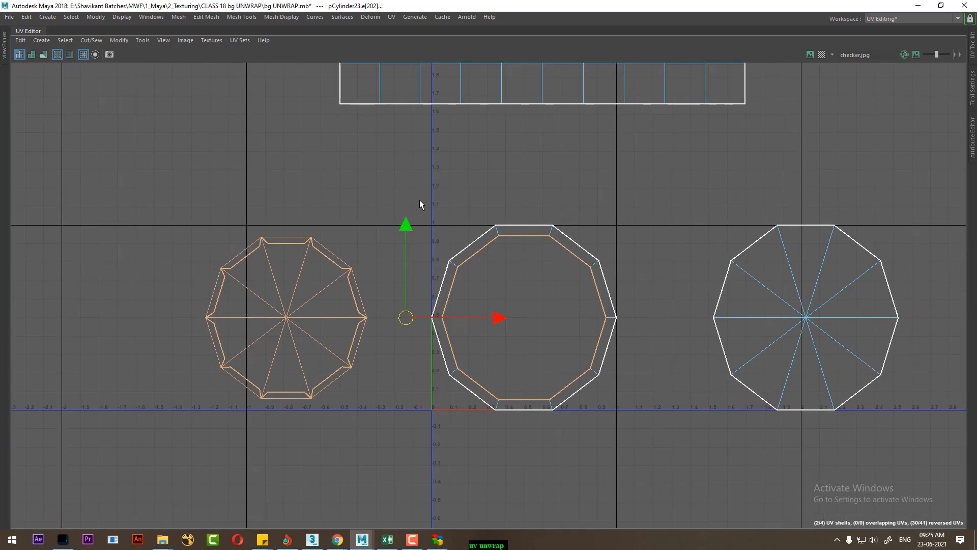
{"action": "left_click_drag", "start_coordinate": [430, 197], "coordinate": [634, 487], "text": "ctrl"}
{"action": "right_click_drag", "start_coordinate": [337, 311], "coordinate": [383, 215], "text": "shift"}
- Unfold the combined cap and inner wall shell and restore the layout with the 3D view
{"action": "left_click_drag", "start_coordinate": [365, 220], "coordinate": [301, 279]}
{"action": "right_click_drag", "start_coordinate": [238, 283], "coordinate": [341, 337], "text": "ctrl"}
{"action": "right_click_drag", "start_coordinate": [436, 207], "coordinate": [436, 208], "text": "shift"}
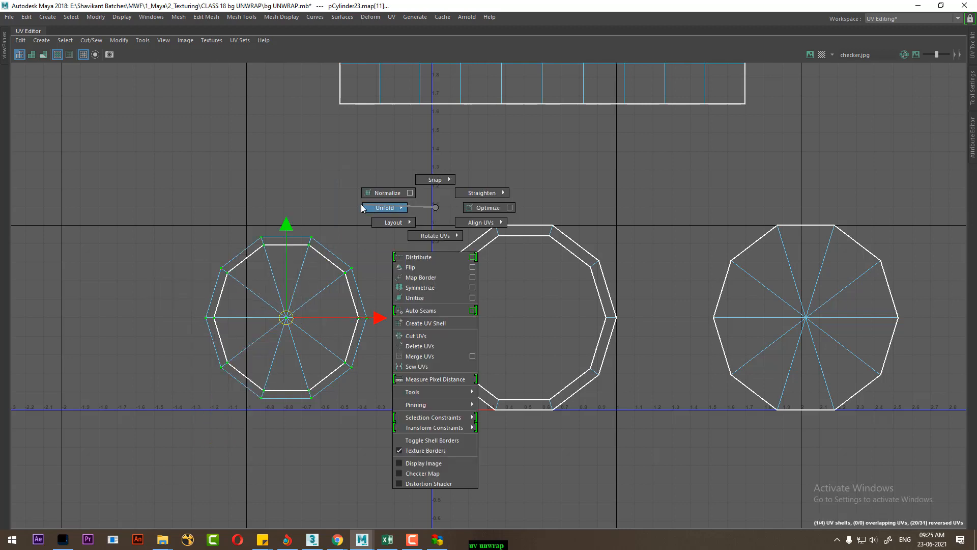
{"action": "right_click_drag", "start_coordinate": [361, 204], "coordinate": [299, 208], "text": "shift"}
{"action": "scroll", "coordinate": [499, 360], "scroll_direction": "down", "scroll_amount": 5}
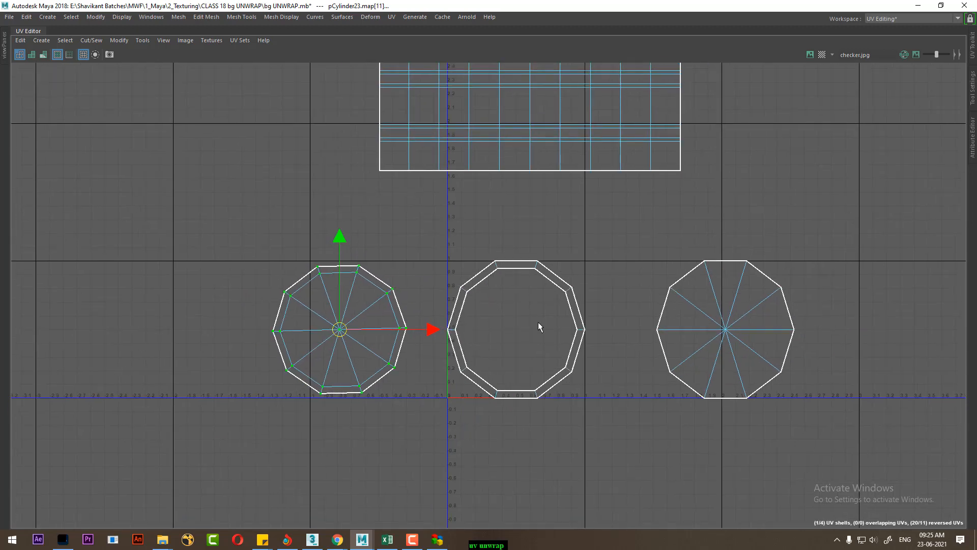
{"action": "middle_click_drag", "start_coordinate": [485, 240], "coordinate": [405, 285], "text": "alt"}
{"action": "key", "text": "ctrl+space"}
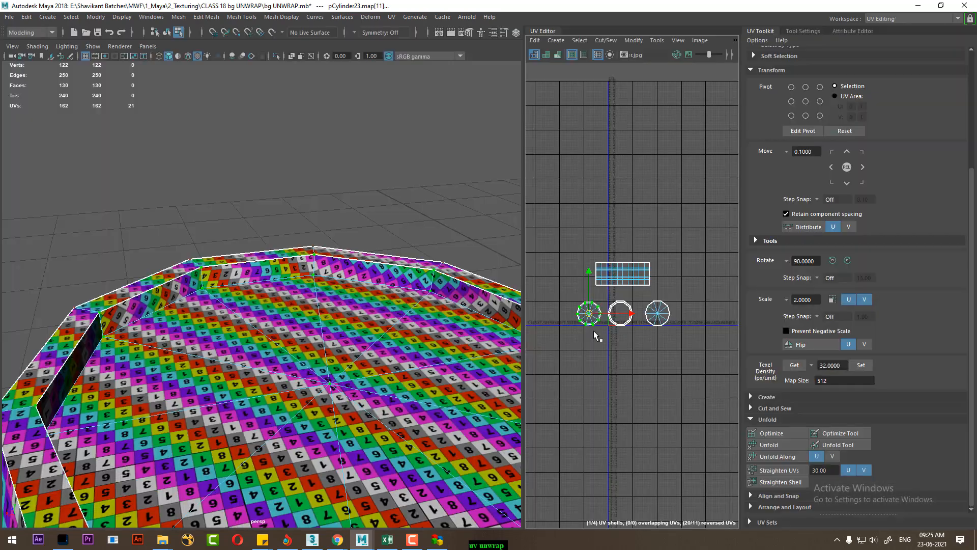
- Select all the barrel's UVs, lay out its shells together, and check the checker pattern on the model
{"action": "right_click_drag", "start_coordinate": [232, 278], "coordinate": [209, 346], "text": "alt"}
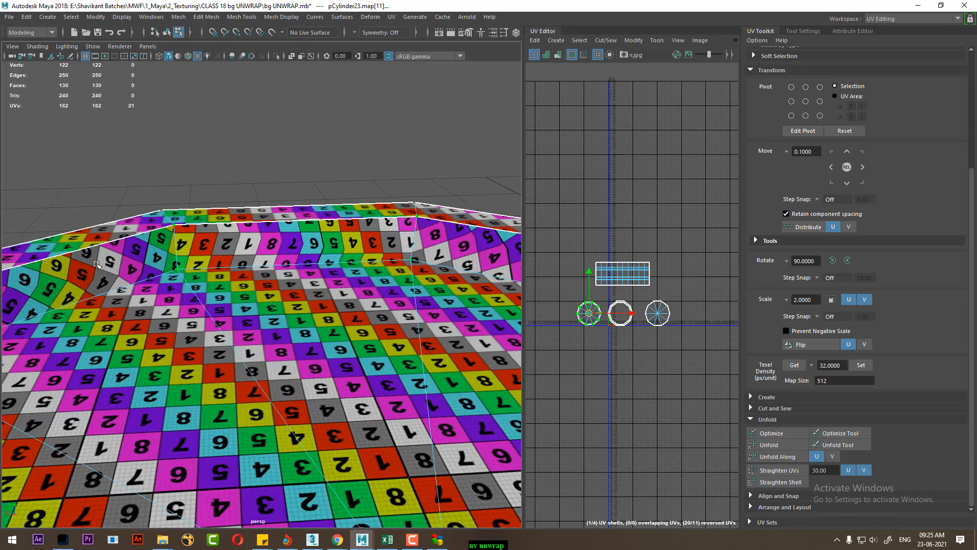
{"action": "right_click_drag", "start_coordinate": [266, 377], "coordinate": [231, 311], "text": "alt"}
{"action": "scroll", "coordinate": [615, 306], "scroll_direction": "up", "scroll_amount": 1}
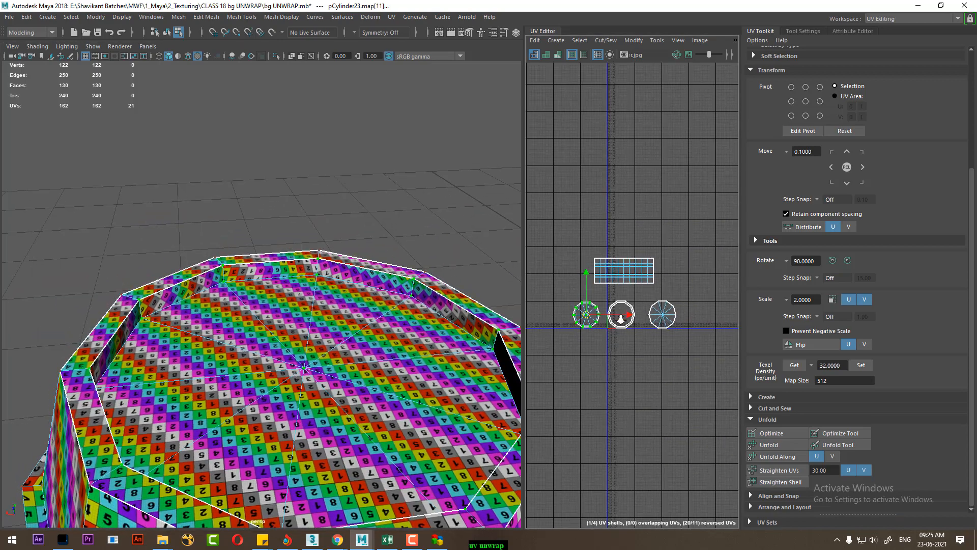
{"action": "right_click_drag", "start_coordinate": [634, 236], "coordinate": [437, 311]}
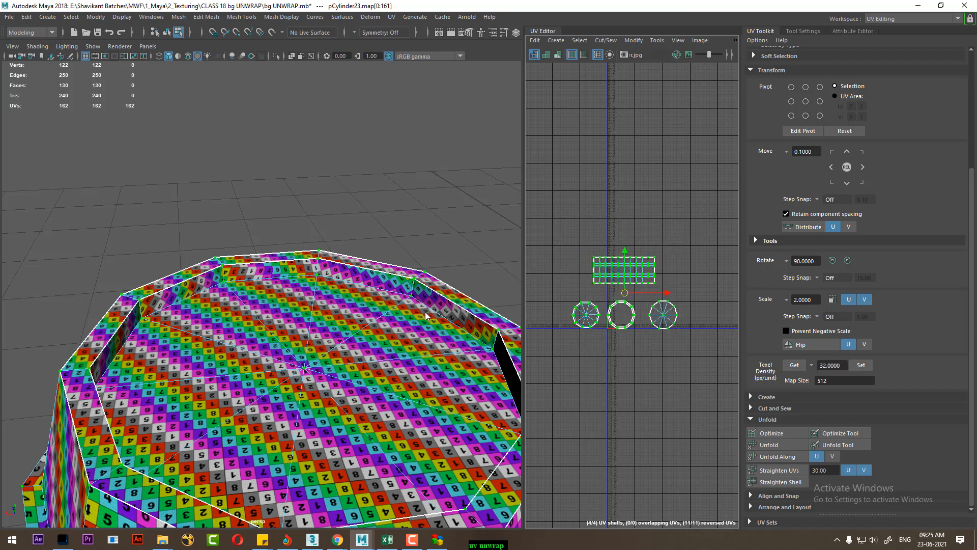
{"action": "left_click_drag", "start_coordinate": [284, 381], "coordinate": [272, 345], "text": "alt"}
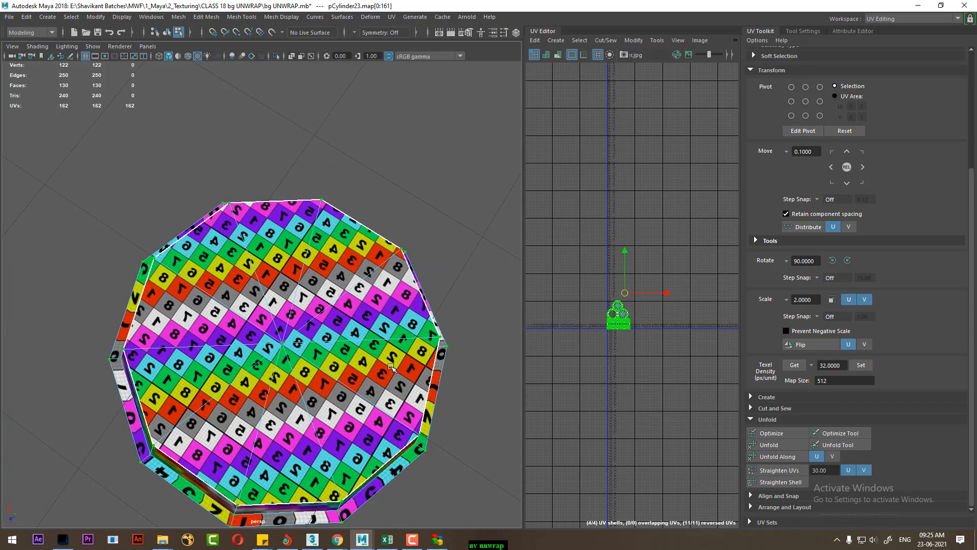
{"action": "left_click_drag", "start_coordinate": [391, 367], "coordinate": [278, 246], "text": "alt"}
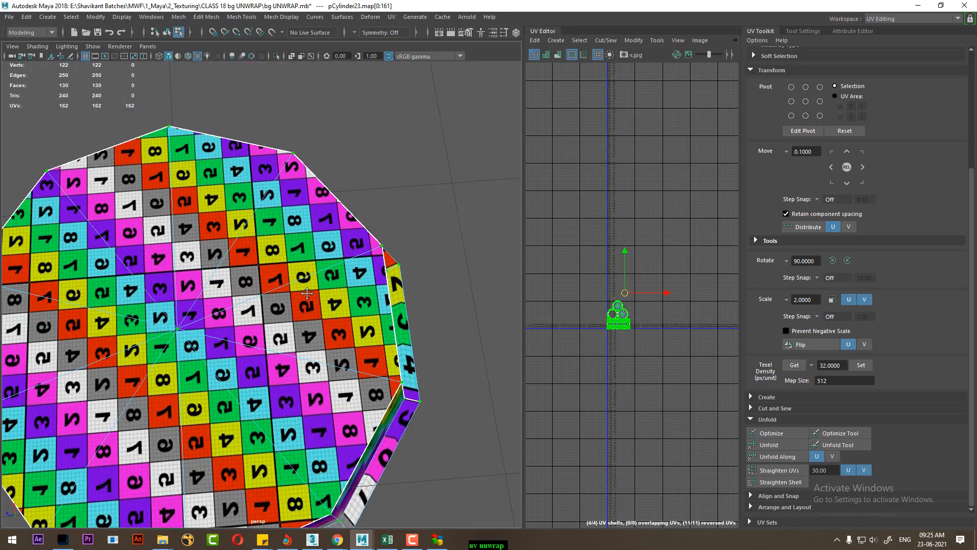
- Select all faces of the reversed larger cap shell in the barrel's UV layout and flip its UVs
{"action": "middle_click_drag", "start_coordinate": [307, 293], "coordinate": [360, 280], "text": "alt"}
{"action": "right_click_drag", "start_coordinate": [336, 187], "coordinate": [336, 215]}
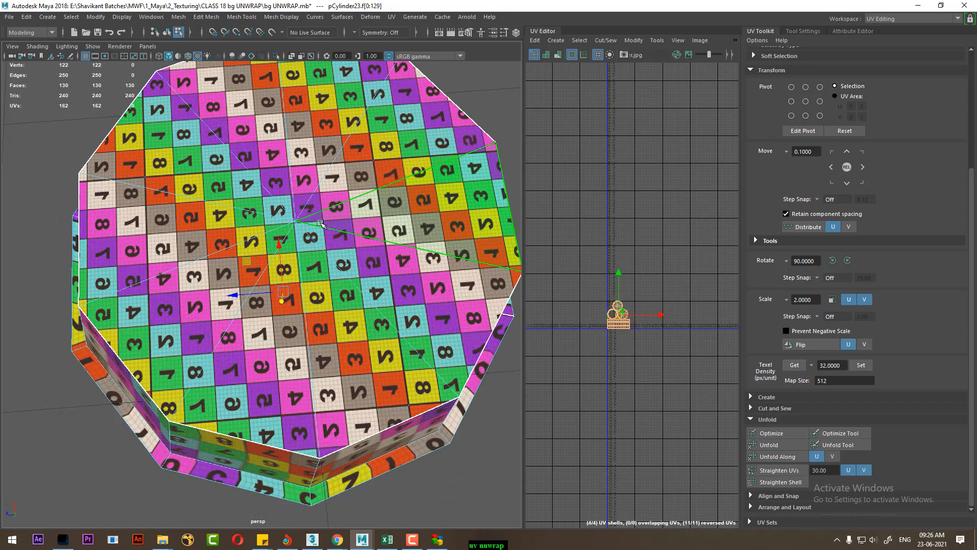
{"action": "scroll", "coordinate": [619, 312], "scroll_direction": "up", "scroll_amount": 8}
{"action": "right_click", "coordinate": [379, 210]}
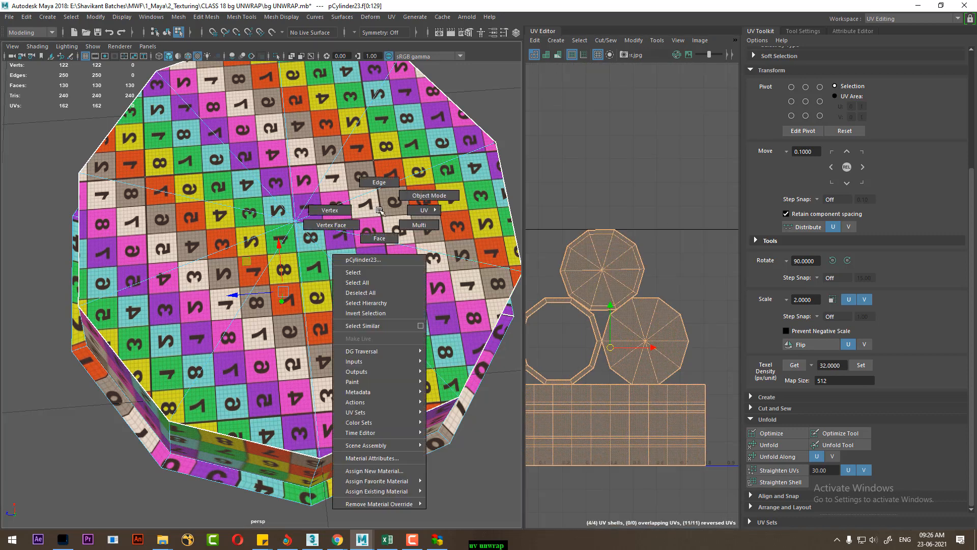
{"action": "right_click_drag", "start_coordinate": [380, 209], "coordinate": [451, 220]}
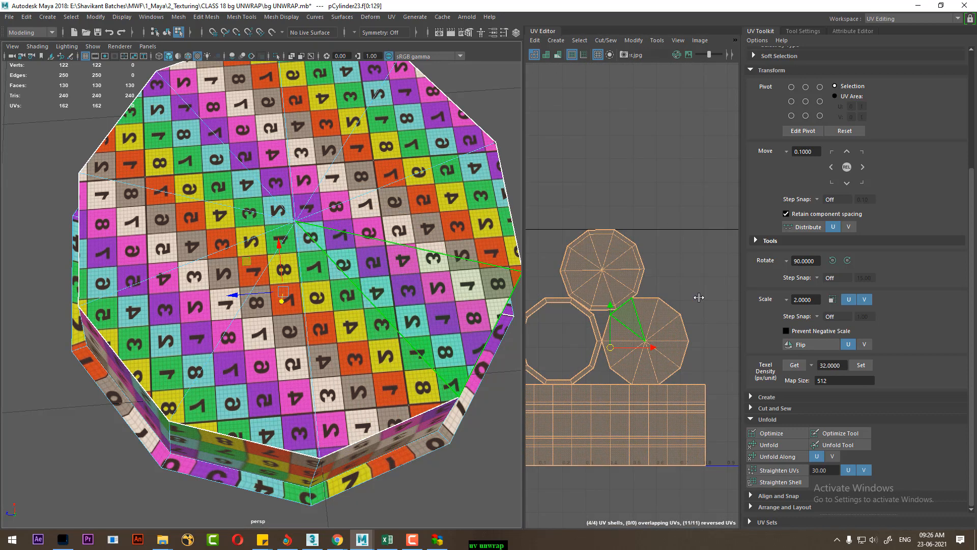
{"action": "left_click", "coordinate": [670, 329]}
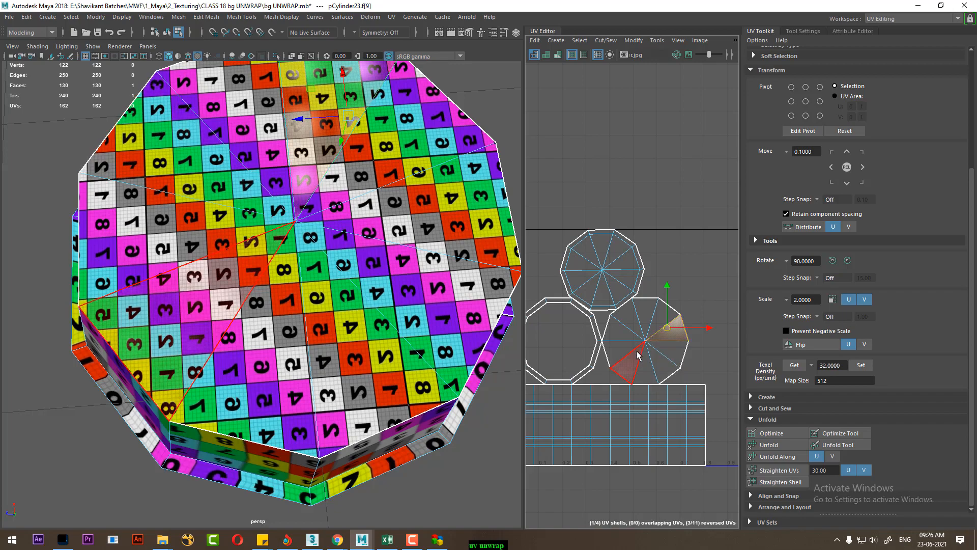
{"action": "double_click", "coordinate": [637, 352]}
{"action": "right_click", "coordinate": [667, 269], "text": "shift"}
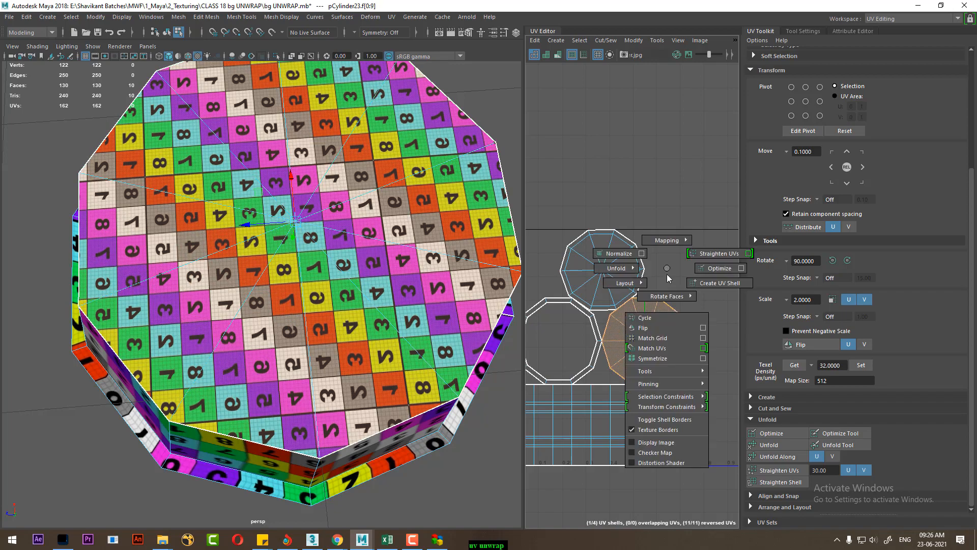
{"action": "left_click", "coordinate": [663, 330]}
- Return the barrel to object mode and bring the whole house scene back into view
{"action": "left_click_drag", "start_coordinate": [267, 307], "coordinate": [283, 452], "text": "alt"}
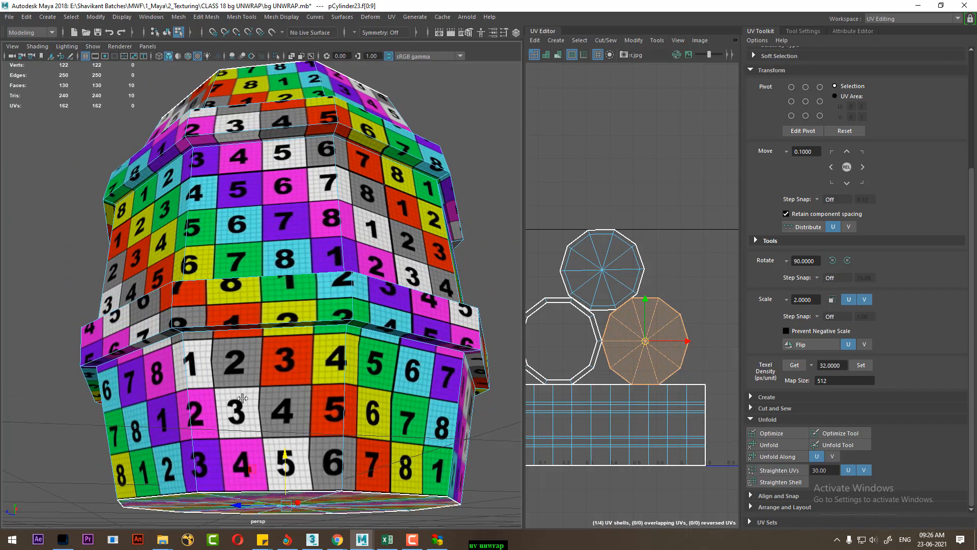
{"action": "scroll", "coordinate": [285, 448], "scroll_direction": "down", "scroll_amount": 5}
{"action": "left_click_drag", "start_coordinate": [287, 319], "coordinate": [314, 341], "text": "alt"}
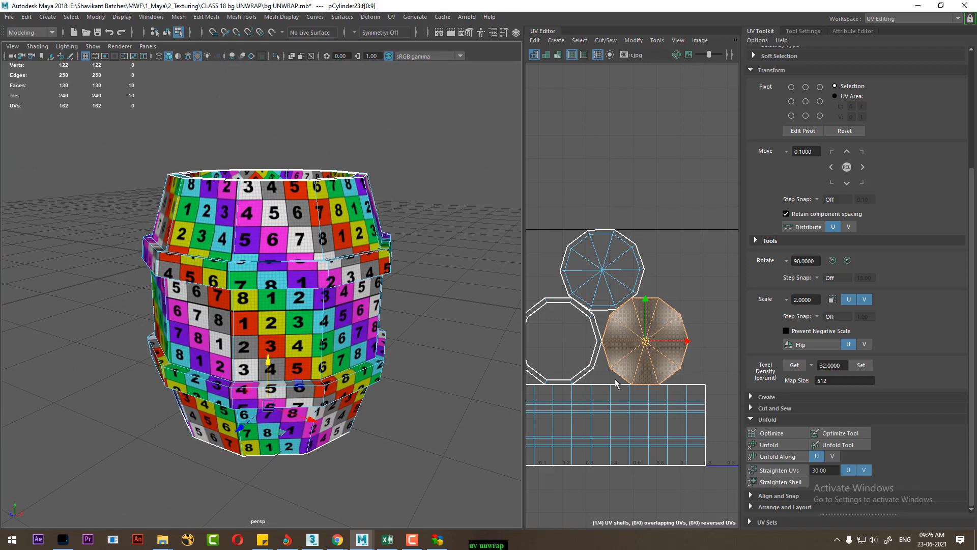
{"action": "scroll", "coordinate": [614, 378], "scroll_direction": "down", "scroll_amount": 2}
{"action": "right_click_drag", "start_coordinate": [230, 256], "coordinate": [409, 148]}
{"action": "left_click", "coordinate": [402, 169]}
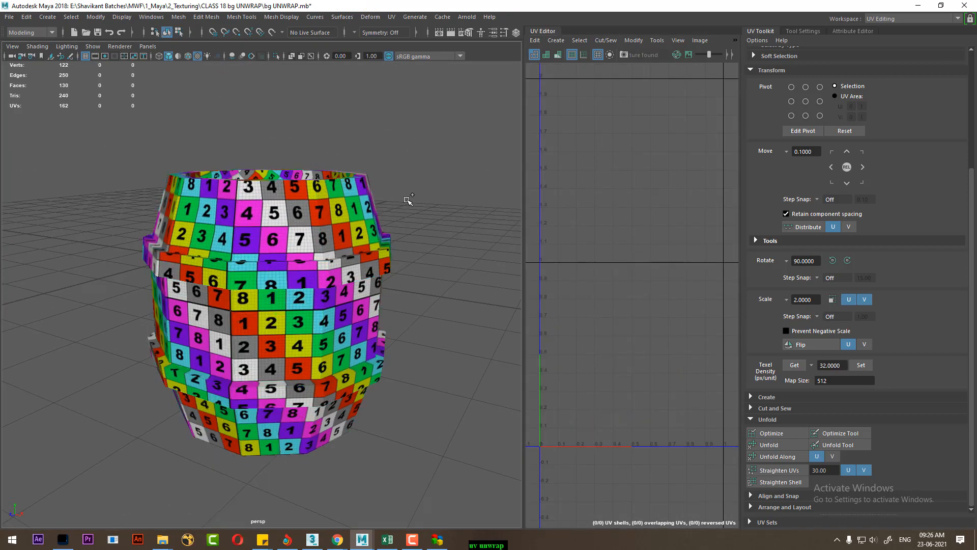
{"action": "scroll", "coordinate": [408, 199], "scroll_direction": "down", "scroll_amount": 8}
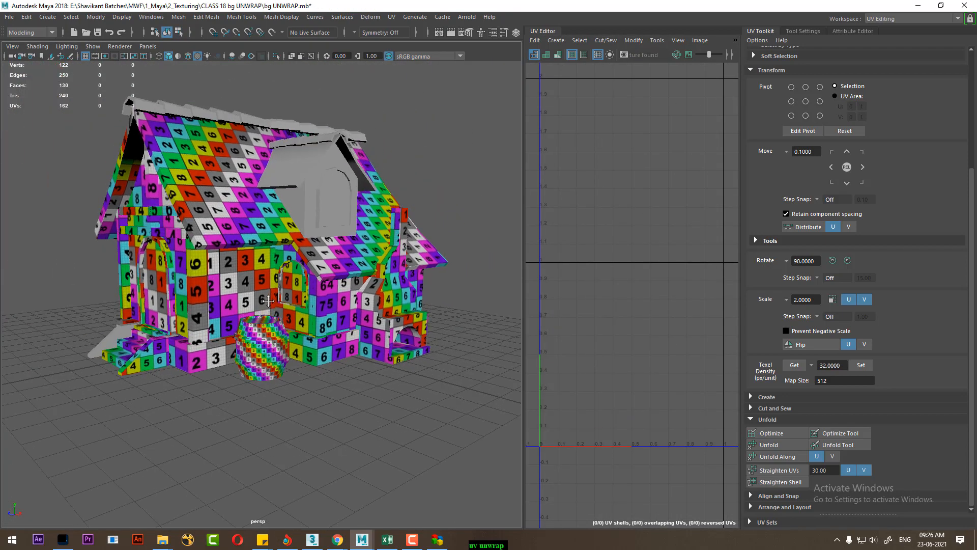
{"action": "scroll", "coordinate": [268, 301], "scroll_direction": "up", "scroll_amount": 3}
- Select all the barrel's UV shells and scale them down together to match the checker size on the house walls
{"action": "left_click", "coordinate": [260, 360]}
{"action": "scroll", "coordinate": [643, 339], "scroll_direction": "up", "scroll_amount": 2}
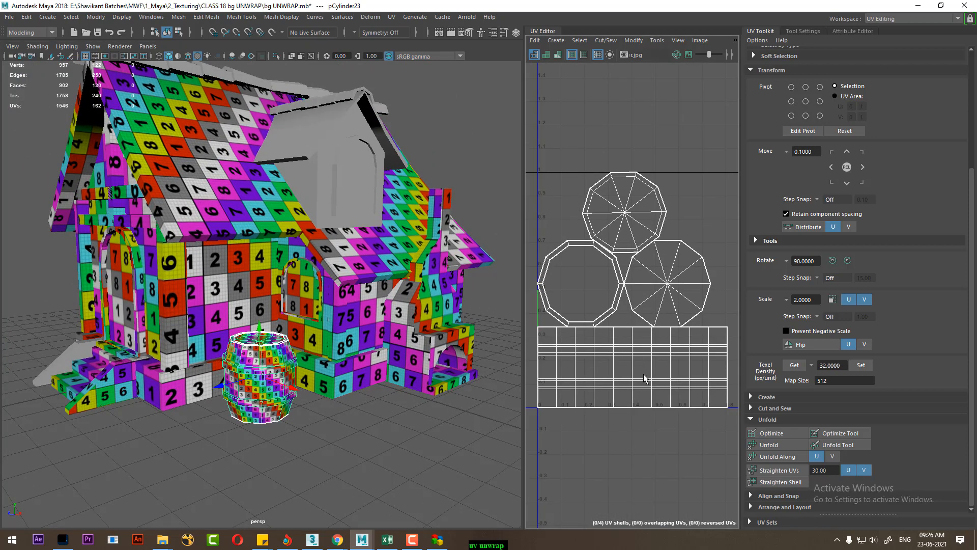
{"action": "right_click_drag", "start_coordinate": [631, 322], "coordinate": [667, 323]}
{"action": "right_click_drag", "start_coordinate": [654, 348], "coordinate": [614, 242], "text": "alt"}
{"action": "left_click_drag", "start_coordinate": [540, 215], "coordinate": [718, 490]}
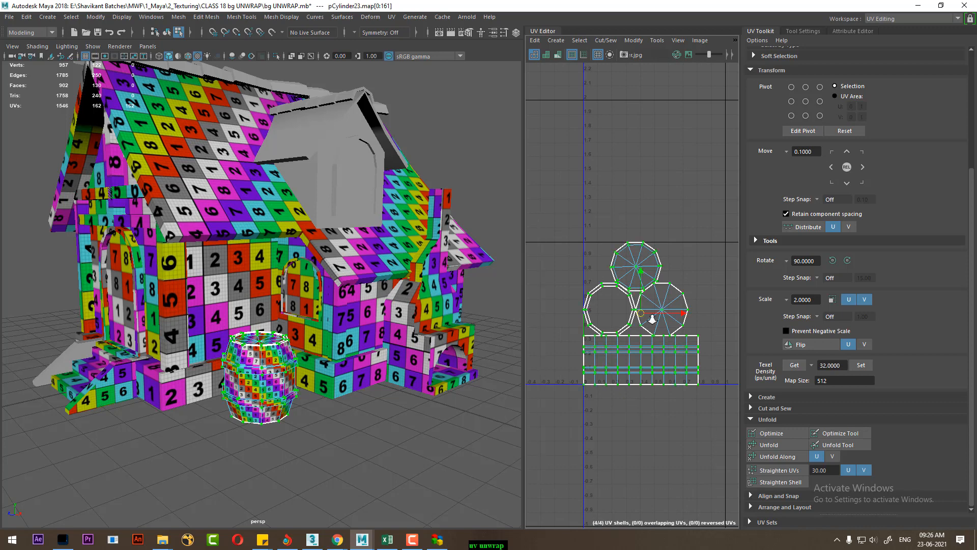
{"action": "scroll", "coordinate": [672, 334], "scroll_direction": "up", "scroll_amount": 2}
{"action": "right_click_drag", "start_coordinate": [615, 350], "coordinate": [664, 385], "text": "ctrl"}
{"action": "right_click_drag", "start_coordinate": [649, 387], "coordinate": [621, 346], "text": "alt"}
{"action": "left_click_drag", "start_coordinate": [639, 350], "coordinate": [609, 371]}
{"action": "left_click_drag", "start_coordinate": [300, 414], "coordinate": [450, 407], "text": "alt"}
{"action": "scroll", "coordinate": [652, 355], "scroll_direction": "up", "scroll_amount": 1}
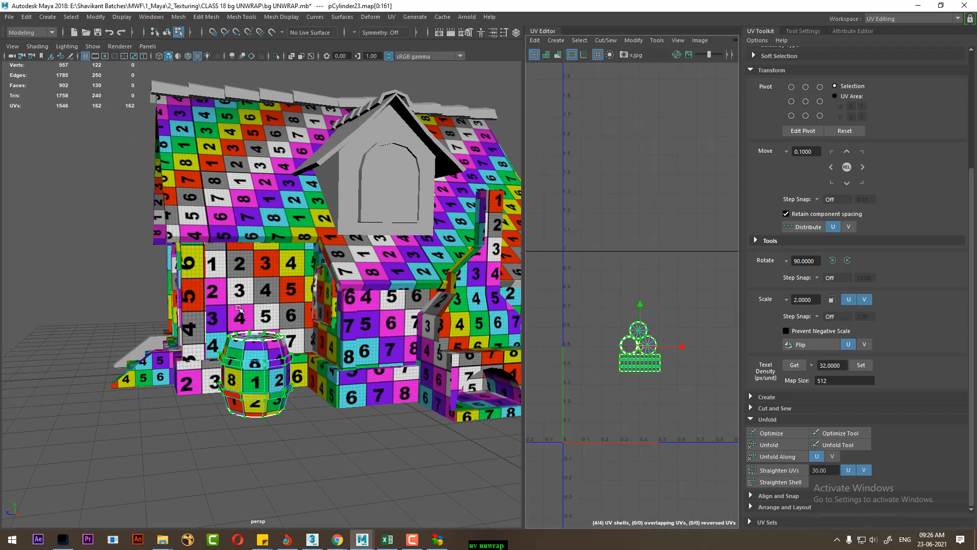
- Shift the barrel's UV shells slightly along U and return to object mode
{"action": "scroll", "coordinate": [591, 356], "scroll_direction": "down", "scroll_amount": 2}
{"action": "mouse_move", "coordinate": [591, 392]}
{"action": "middle_mouse_down", "text": "alt"}
{"action": "mouse_move", "coordinate": [469, 407]}
{"action": "mouse_move", "coordinate": [602, 378]}
{"action": "middle_mouse_up", "text": "alt"}
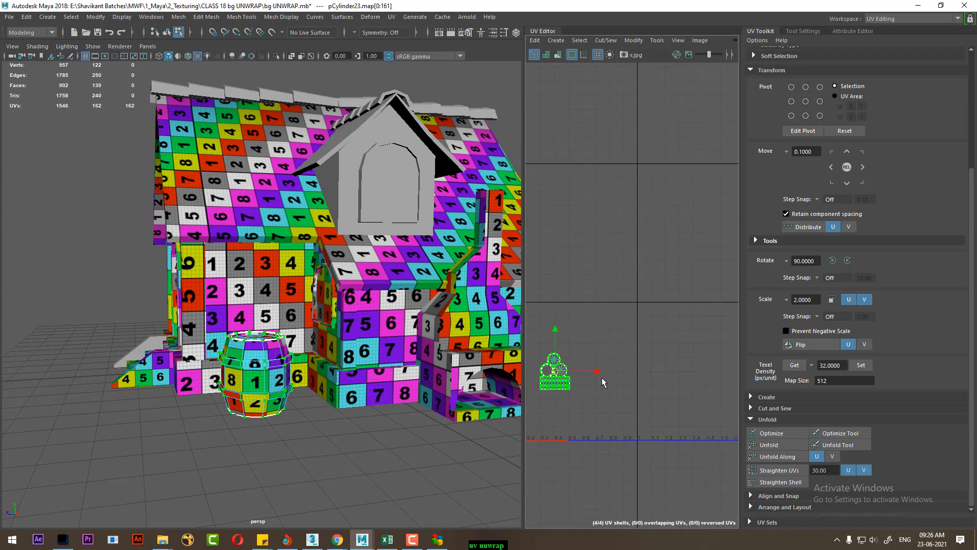
{"action": "left_click_drag", "start_coordinate": [598, 376], "coordinate": [605, 375]}
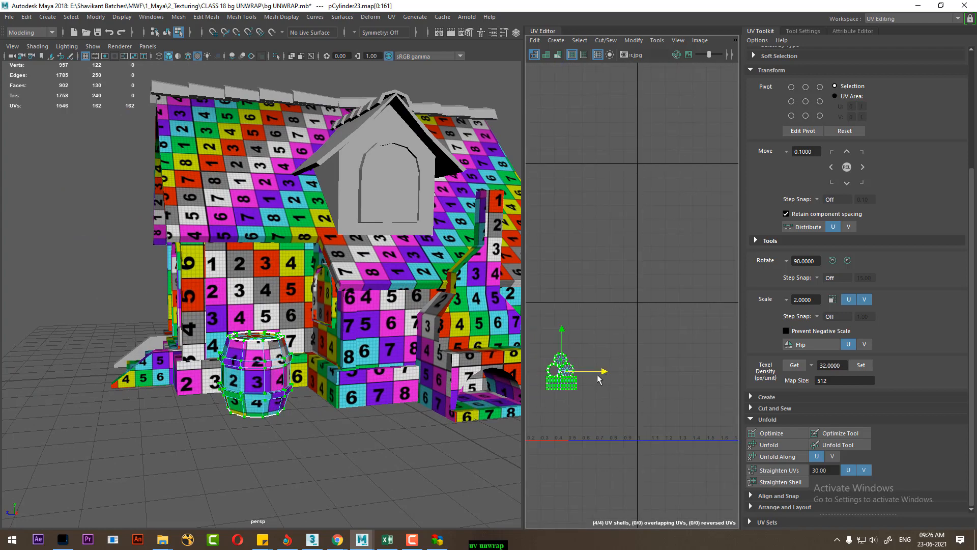
{"action": "left_click_drag", "start_coordinate": [326, 408], "coordinate": [349, 409], "text": "alt"}
{"action": "left_click", "coordinate": [365, 478]}
{"action": "scroll", "coordinate": [376, 362], "scroll_direction": "down", "scroll_amount": 2}
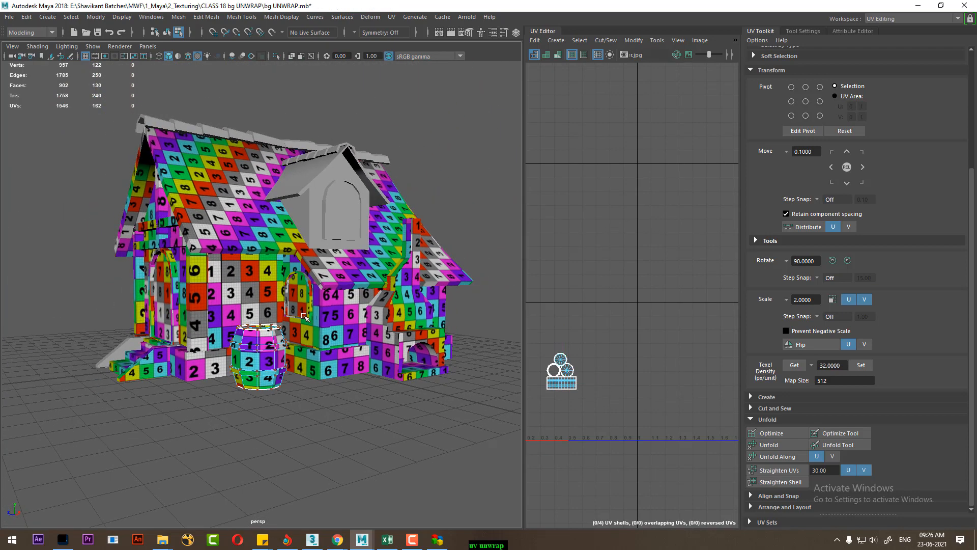
{"action": "right_click_drag", "start_coordinate": [304, 315], "coordinate": [437, 168]}
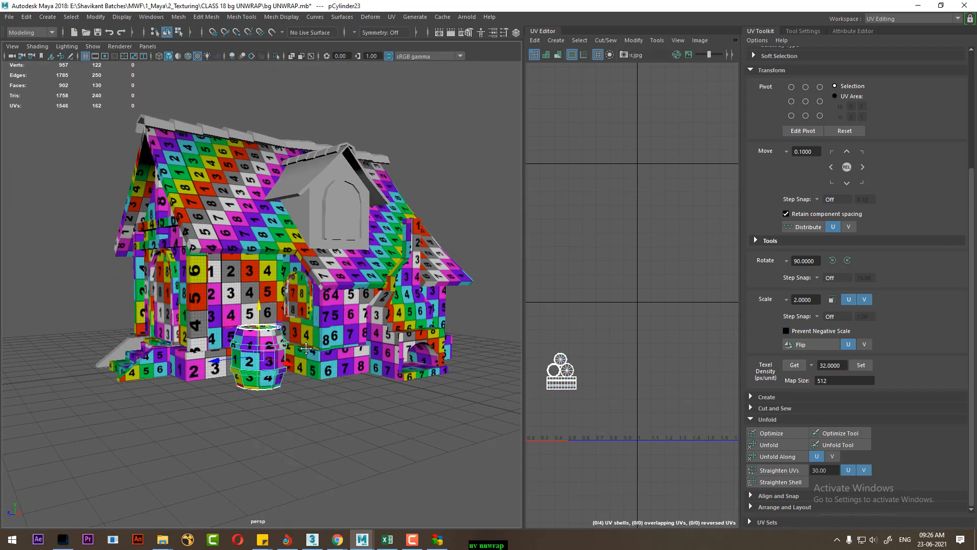
- Select a ridge tile on top of the house roof and isolate it
{"action": "middle_click_drag", "start_coordinate": [306, 348], "coordinate": [356, 375], "text": "alt"}
{"action": "middle_click_drag", "start_coordinate": [289, 281], "coordinate": [343, 345], "text": "alt"}
{"action": "middle_click_drag", "start_coordinate": [328, 382], "coordinate": [327, 290], "text": "alt"}
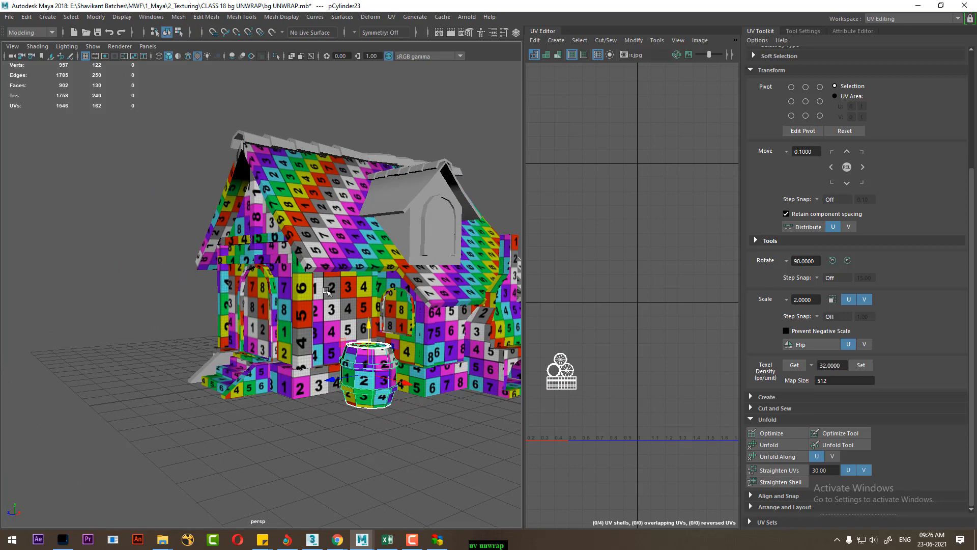
{"action": "scroll", "coordinate": [326, 290], "scroll_direction": "up", "scroll_amount": 2}
{"action": "middle_click_drag", "start_coordinate": [300, 232], "coordinate": [285, 316], "text": "alt"}
{"action": "scroll", "coordinate": [285, 316], "scroll_direction": "up", "scroll_amount": 2}
{"action": "left_click", "coordinate": [249, 181]}
{"action": "middle_click_drag", "start_coordinate": [294, 259], "coordinate": [277, 309], "text": "alt"}
{"action": "left_click_drag", "start_coordinate": [300, 265], "coordinate": [293, 322], "text": "alt"}
{"action": "middle_click_drag", "start_coordinate": [286, 170], "coordinate": [274, 229], "text": "alt"}
{"action": "middle_click_drag", "start_coordinate": [608, 348], "coordinate": [748, 317], "text": "alt"}
{"action": "left_click_drag", "start_coordinate": [254, 237], "coordinate": [268, 299], "text": "alt"}
{"action": "key", "text": "ctrl+1"}
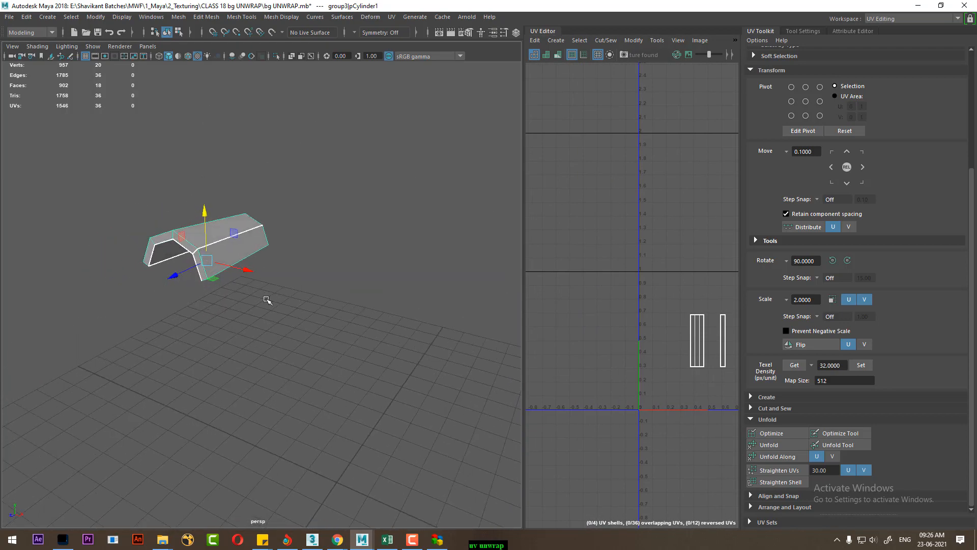
- Apply an automatic UV projection to the ridge tile and switch to edge selection
{"action": "left_click", "coordinate": [391, 19]}
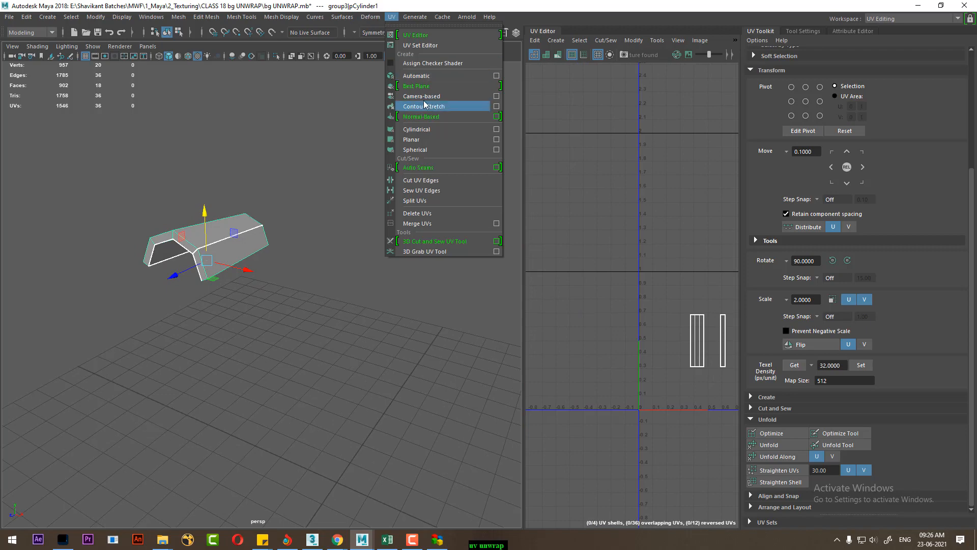
{"action": "left_click", "coordinate": [428, 87]}
{"action": "left_click_drag", "start_coordinate": [378, 233], "coordinate": [292, 239], "text": "alt"}
{"action": "right_click_drag", "start_coordinate": [293, 233], "coordinate": [287, 116]}
{"action": "left_click_drag", "start_coordinate": [277, 246], "coordinate": [281, 301], "text": "alt"}
- Select the ridge tile's lengthwise edges, leave one out as the seam, and move and sew the rest into one strip
{"action": "left_click", "coordinate": [264, 277]}
{"action": "right_click_drag", "start_coordinate": [287, 265], "coordinate": [179, 317], "text": "shift"}
{"action": "left_click", "coordinate": [239, 330], "text": "ctrl"}
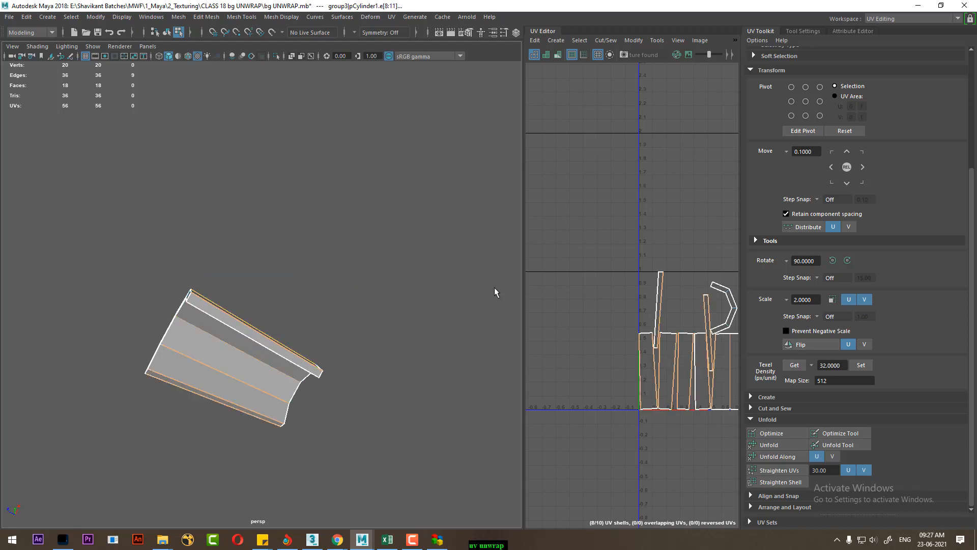
{"action": "scroll", "coordinate": [665, 385], "scroll_direction": "down", "scroll_amount": 3}
{"action": "right_click_drag", "start_coordinate": [677, 390], "coordinate": [646, 258], "text": "shift"}
- Select the ridge tile's two C-shaped end shells and move each clear above the main strip
{"action": "middle_click_drag", "start_coordinate": [671, 321], "coordinate": [632, 257], "text": "alt"}
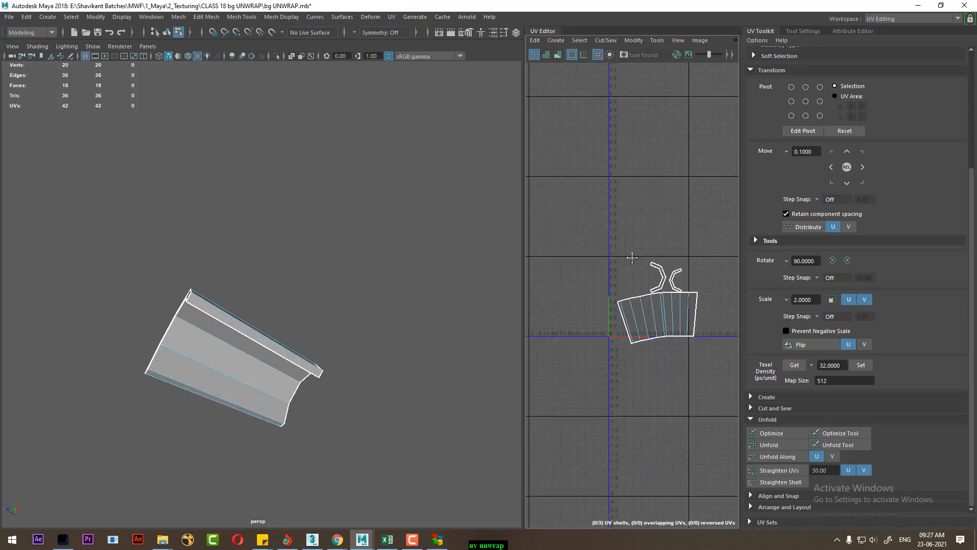
{"action": "scroll", "coordinate": [656, 316], "scroll_direction": "up", "scroll_amount": 3}
{"action": "left_click_drag", "start_coordinate": [251, 362], "coordinate": [286, 351], "text": "alt"}
{"action": "middle_click_drag", "start_coordinate": [550, 357], "coordinate": [544, 350], "text": "alt"}
{"action": "left_click_drag", "start_coordinate": [221, 276], "coordinate": [247, 365], "text": "alt"}
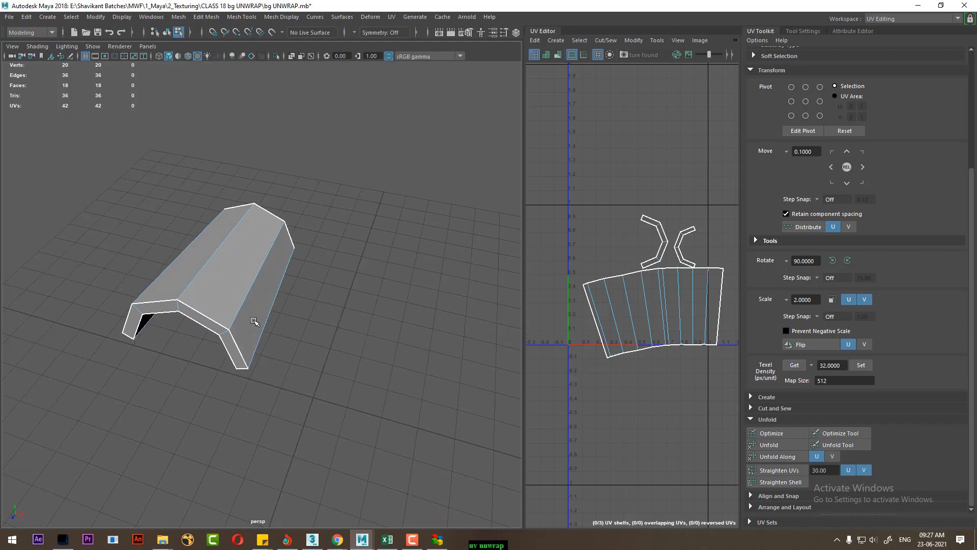
{"action": "middle_click_drag", "start_coordinate": [678, 274], "coordinate": [614, 315], "text": "alt"}
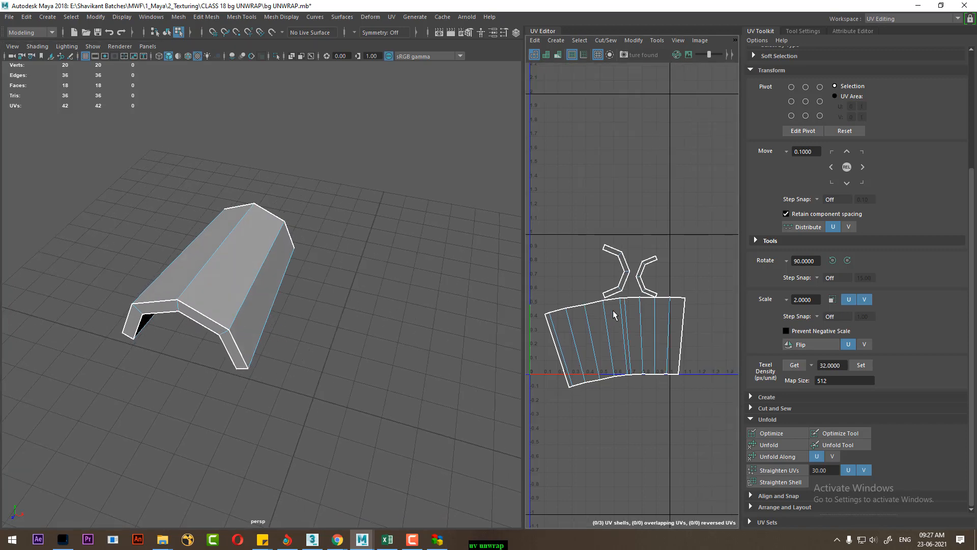
{"action": "right_click_drag", "start_coordinate": [633, 267], "coordinate": [667, 268]}
{"action": "left_click_drag", "start_coordinate": [615, 238], "coordinate": [576, 256]}
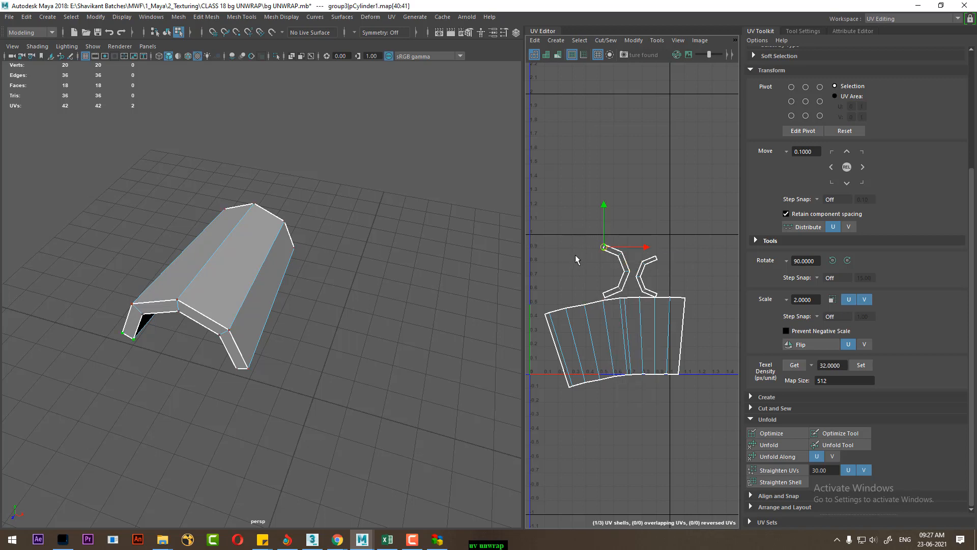
{"action": "right_click_drag", "start_coordinate": [576, 269], "coordinate": [653, 297], "text": "ctrl"}
{"action": "left_click_drag", "start_coordinate": [617, 271], "coordinate": [564, 218]}
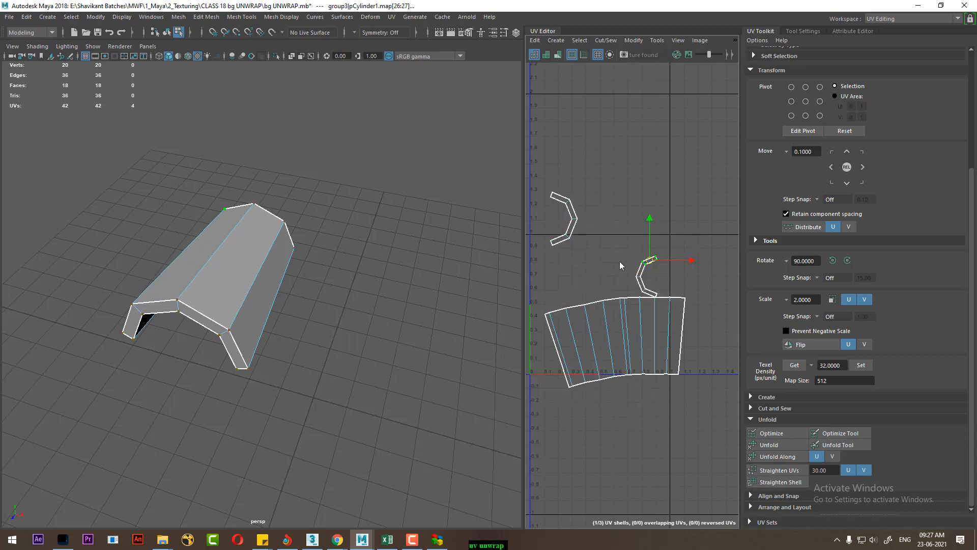
{"action": "right_click_drag", "start_coordinate": [619, 265], "coordinate": [650, 279], "text": "ctrl"}
{"action": "left_click_drag", "start_coordinate": [644, 278], "coordinate": [650, 209]}
- Select all edges of the two end shells and cut them so that every end face is separate
{"action": "right_click_drag", "start_coordinate": [650, 208], "coordinate": [652, 175]}
{"action": "left_click_drag", "start_coordinate": [693, 147], "coordinate": [535, 276]}
{"action": "right_click_drag", "start_coordinate": [667, 178], "coordinate": [611, 200], "text": "shift"}
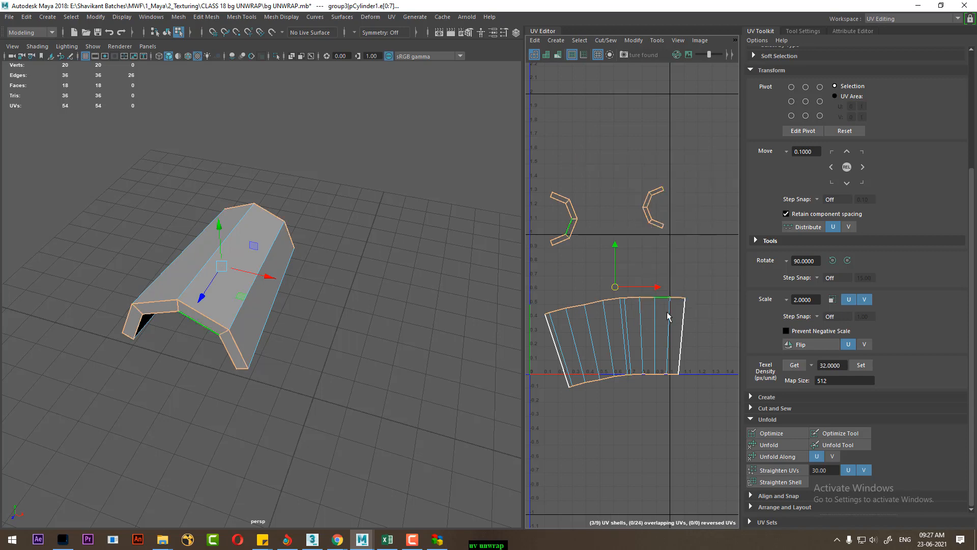
- Select the four outer edges of the tile's near end and move and sew its end faces onto the main strip
{"action": "left_click_drag", "start_coordinate": [296, 288], "coordinate": [259, 320], "text": "alt"}
{"action": "left_click", "coordinate": [253, 326]}
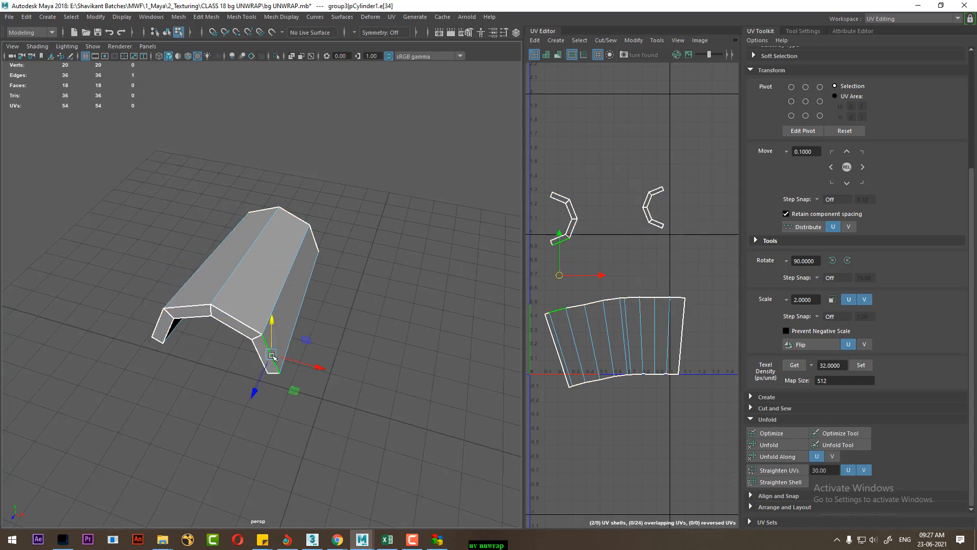
{"action": "left_click", "coordinate": [259, 340], "text": "shift"}
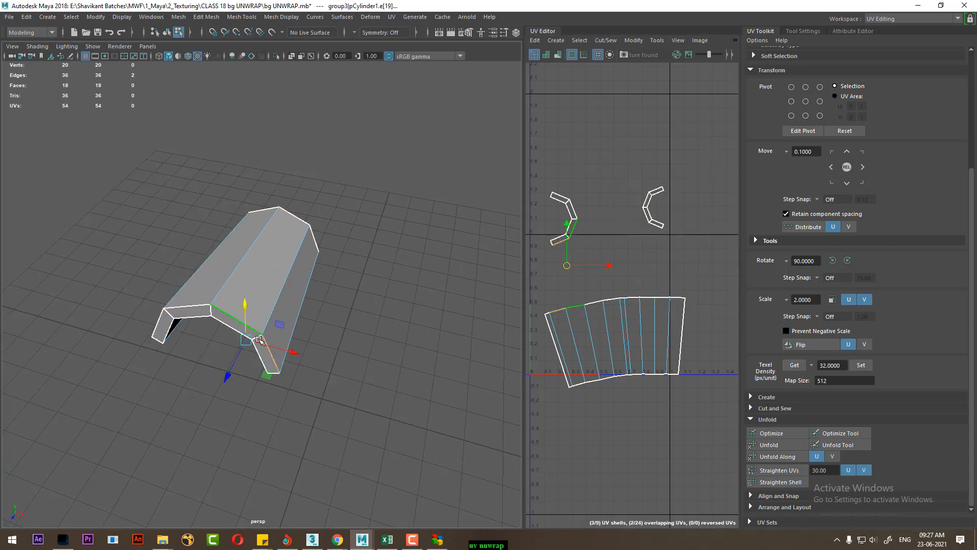
{"action": "left_click", "coordinate": [189, 306], "text": "shift"}
{"action": "left_click", "coordinate": [159, 322], "text": "shift"}
{"action": "right_click_drag", "start_coordinate": [624, 387], "coordinate": [613, 244], "text": "shift"}
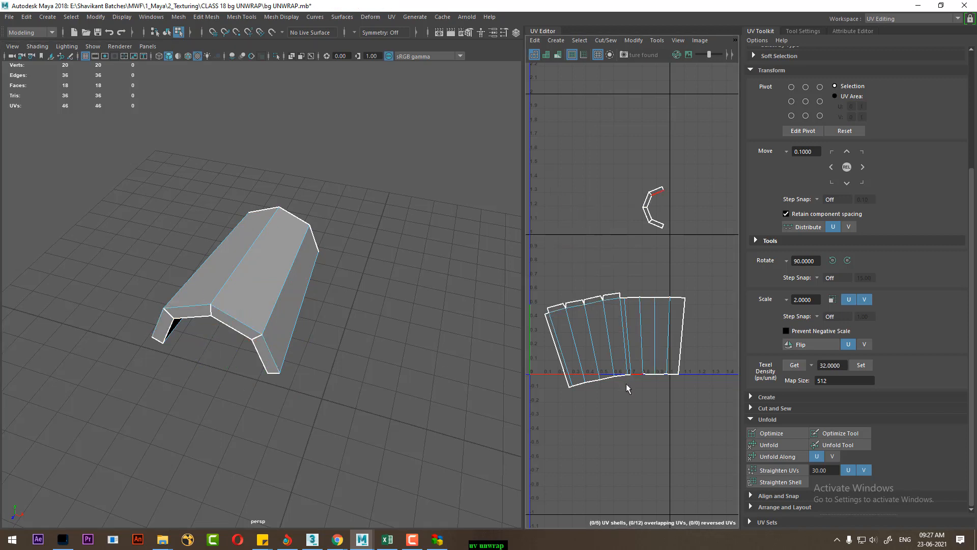
- Select the main strip's opposite border edges and move and sew the remaining end faces onto it
{"action": "left_click_drag", "start_coordinate": [585, 388], "coordinate": [581, 389]}
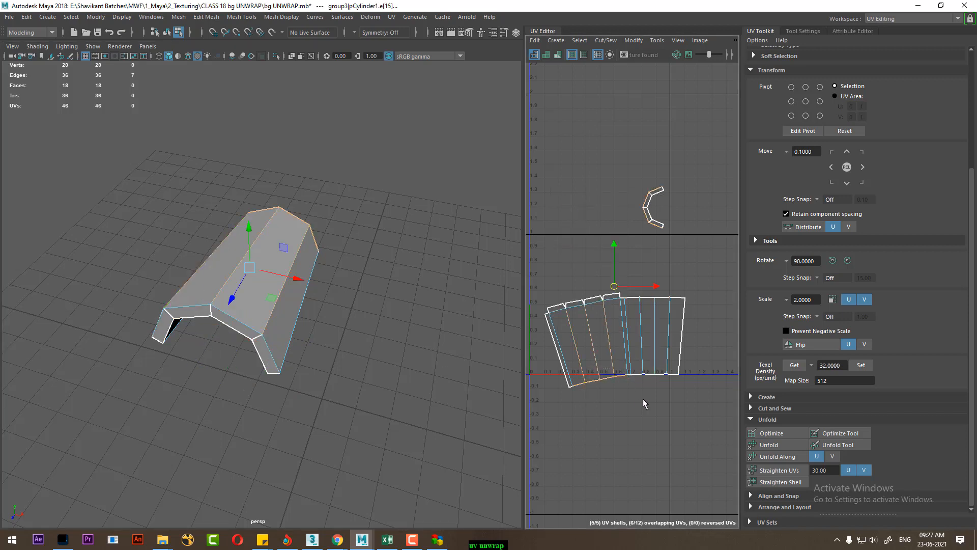
{"action": "right_click_drag", "start_coordinate": [643, 398], "coordinate": [645, 244], "text": "shift"}
{"action": "right_click_drag", "start_coordinate": [598, 327], "coordinate": [647, 287]}
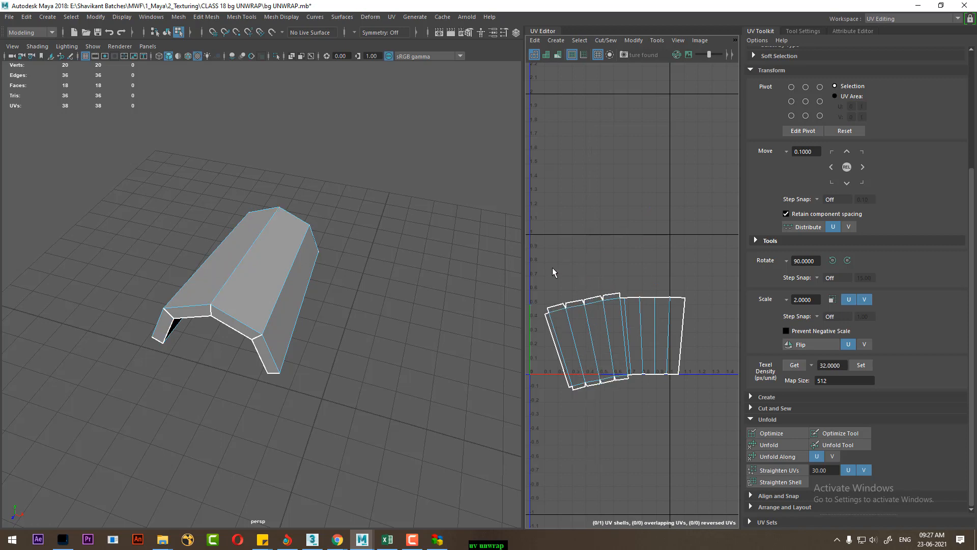
- Select the split edges between neighbouring end faces at both ends of the ridge tile's shell and sew them together
{"action": "scroll", "coordinate": [601, 290], "scroll_direction": "up", "scroll_amount": 5}
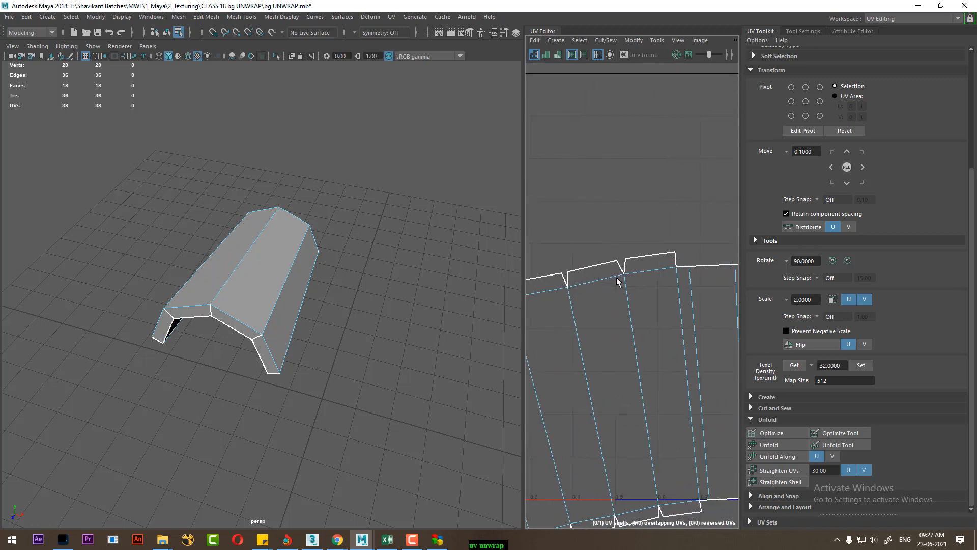
{"action": "left_click", "coordinate": [628, 266]}
{"action": "middle_click_drag", "start_coordinate": [604, 280], "coordinate": [645, 265], "text": "alt"}
{"action": "left_click", "coordinate": [610, 264], "text": "shift"}
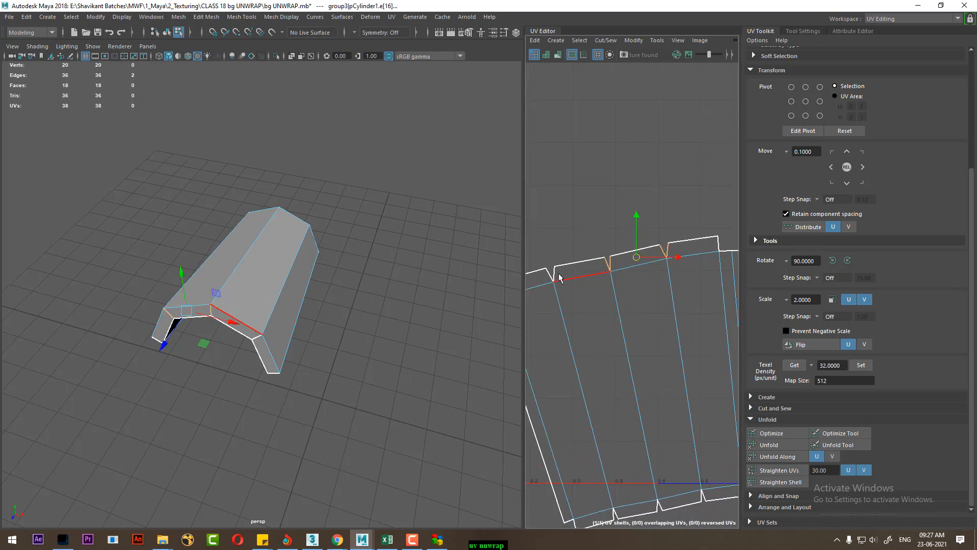
{"action": "left_click", "coordinate": [555, 276], "text": "shift"}
{"action": "middle_click_drag", "start_coordinate": [600, 348], "coordinate": [562, 230], "text": "alt"}
{"action": "left_click", "coordinate": [591, 397]}
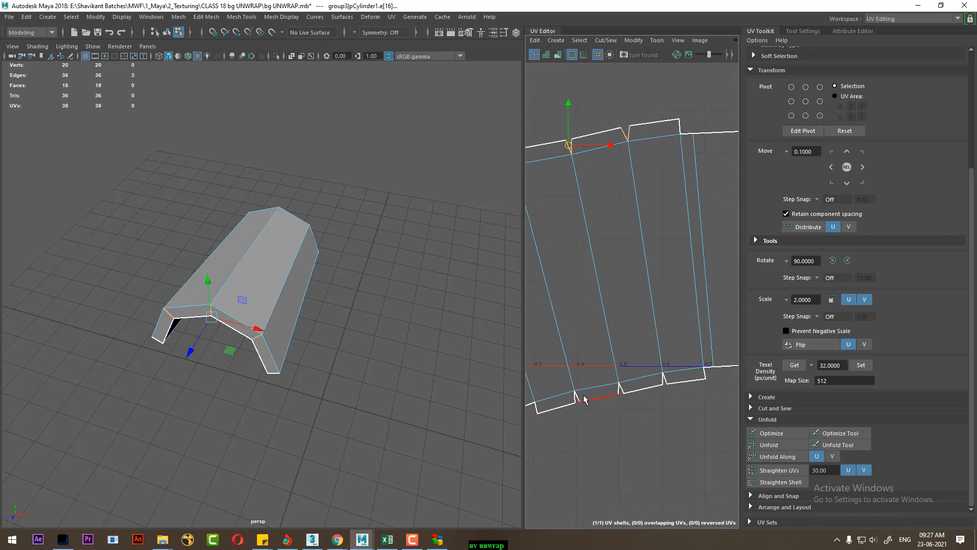
{"action": "left_click", "coordinate": [622, 390], "text": "shift"}
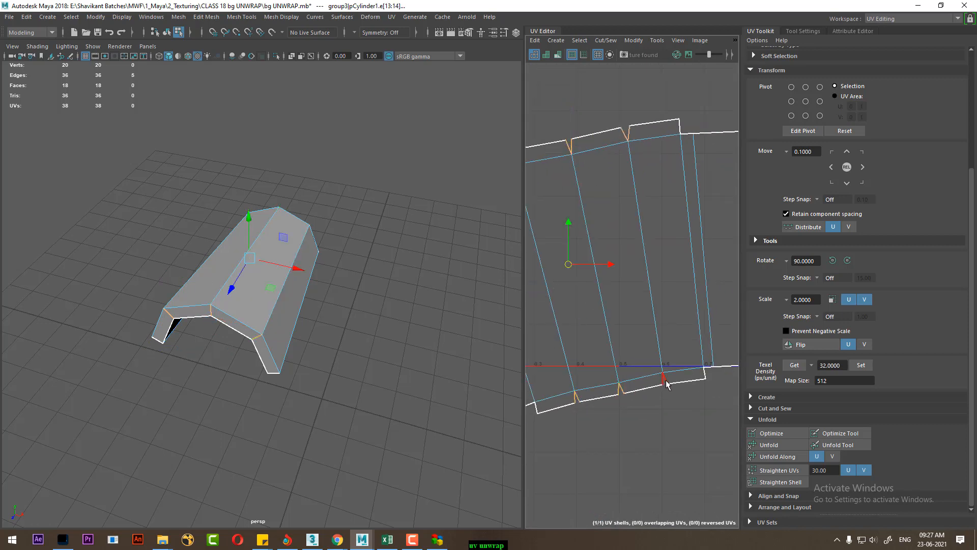
{"action": "key", "text": "shift+s"}
- Return the ridge tile to object mode and assign the existing checker material to it
{"action": "right_click_drag", "start_coordinate": [672, 303], "coordinate": [690, 275], "text": "alt"}
{"action": "middle_click_drag", "start_coordinate": [691, 275], "coordinate": [607, 242], "text": "alt"}
{"action": "key", "text": "F8"}
{"action": "right_click_drag", "start_coordinate": [278, 290], "coordinate": [326, 517]}
{"action": "left_click_drag", "start_coordinate": [326, 517], "coordinate": [438, 440], "text": "alt"}
{"action": "left_click_drag", "start_coordinate": [347, 325], "coordinate": [305, 369], "text": "alt"}
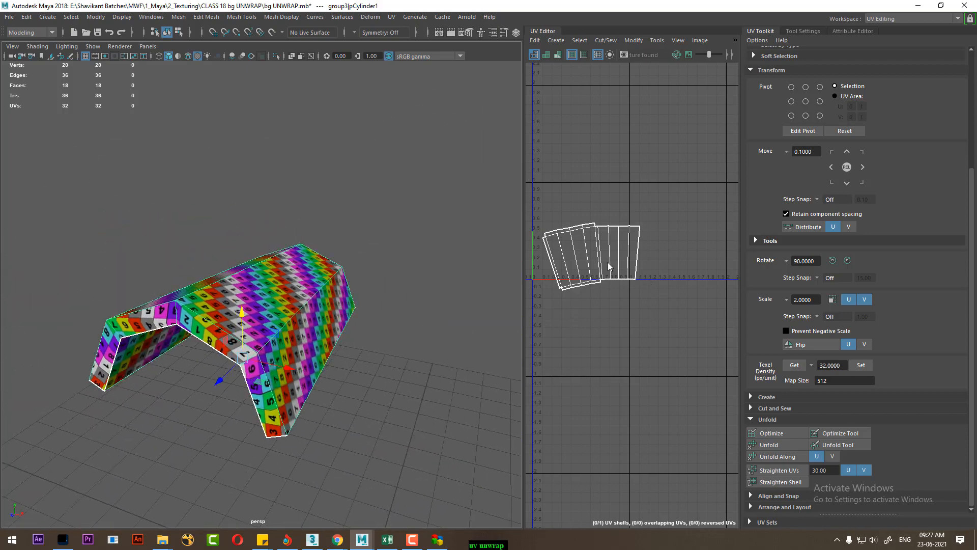
- Select all of the ridge tile's UVs and unfold them with the Legacy method
{"action": "left_click_drag", "start_coordinate": [680, 188], "coordinate": [560, 305]}
{"action": "right_click_drag", "start_coordinate": [677, 214], "coordinate": [603, 225], "text": "shift"}
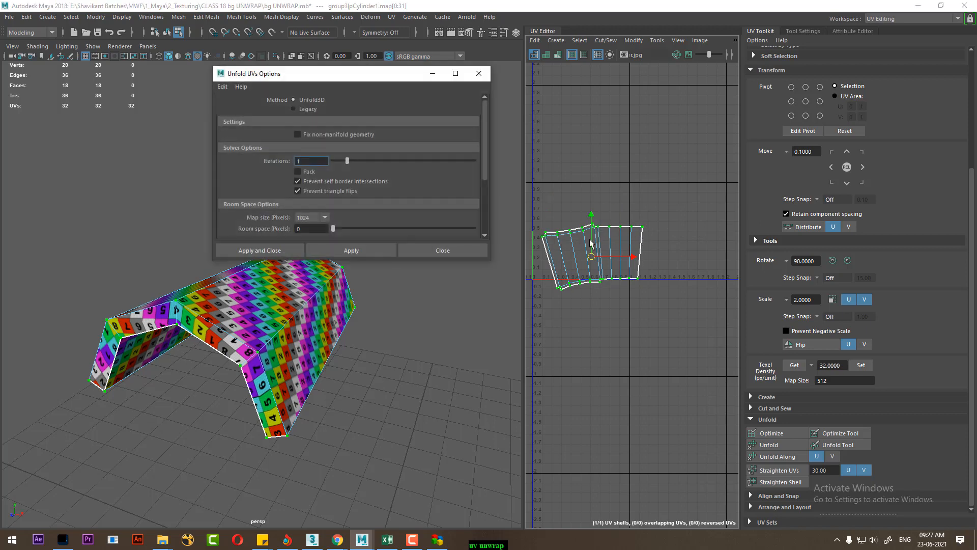
{"action": "left_click", "coordinate": [308, 109]}
{"action": "left_click", "coordinate": [346, 252]}
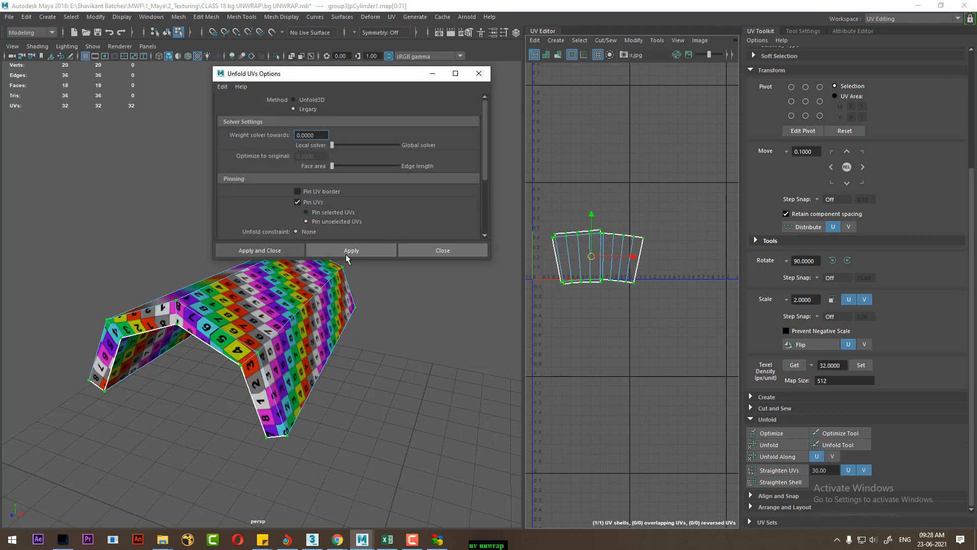
- Unfold the ridge tile's UVs again with the Unfold3D method and close the unfold options
{"action": "left_click_drag", "start_coordinate": [356, 367], "coordinate": [377, 338], "text": "alt"}
{"action": "left_click", "coordinate": [311, 101]}
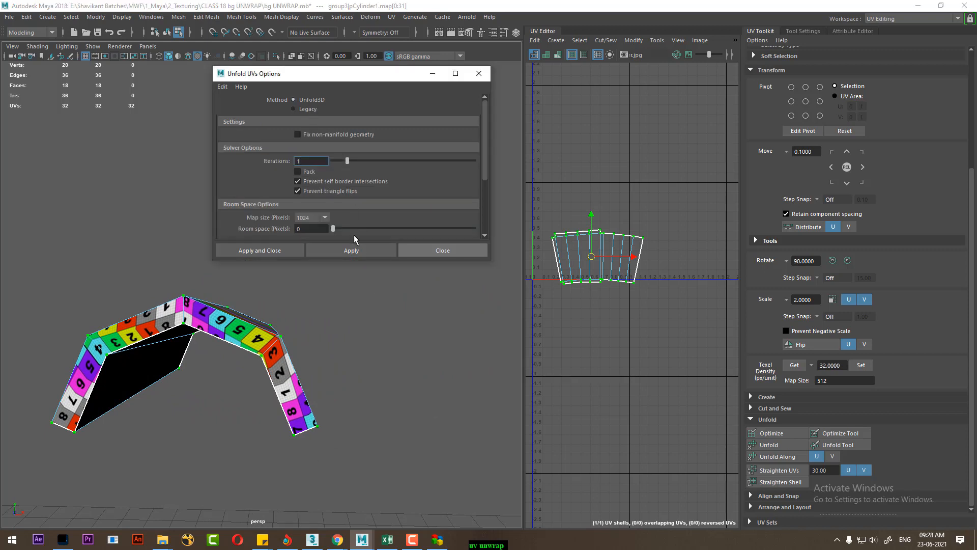
{"action": "left_click", "coordinate": [352, 251]}
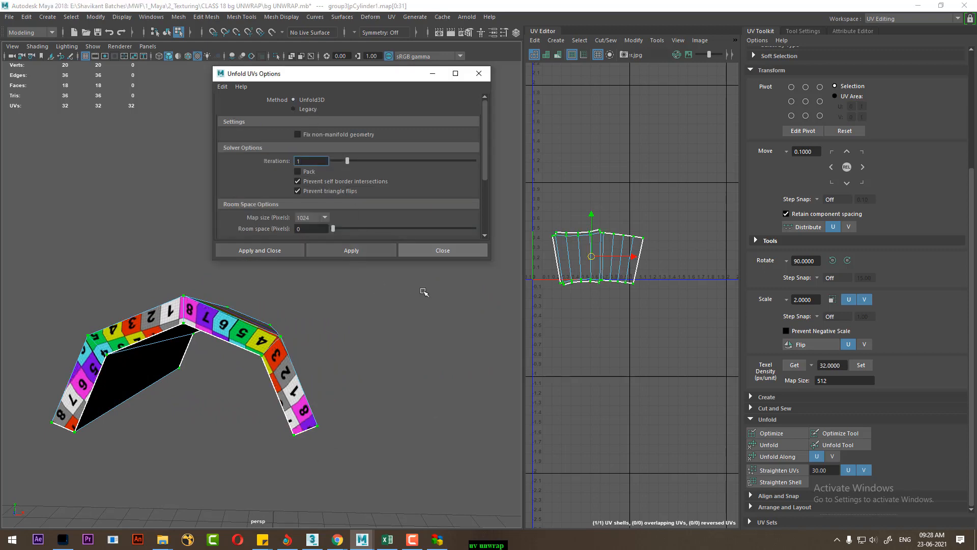
{"action": "left_click", "coordinate": [460, 253]}
- Shift the ridge tile's shell slightly in UV space and apply Straighten Shell to it
{"action": "scroll", "coordinate": [611, 331], "scroll_direction": "up", "scroll_amount": 3}
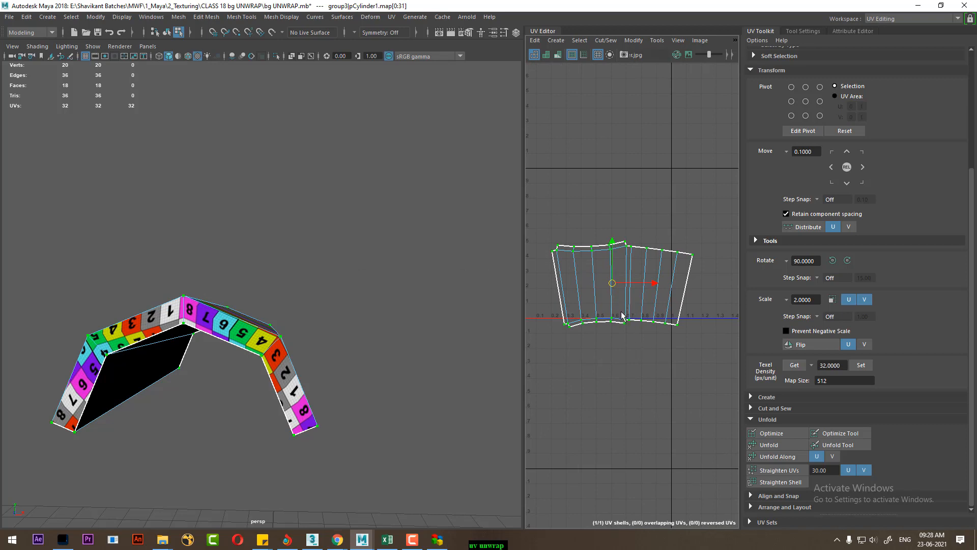
{"action": "left_click_drag", "start_coordinate": [617, 292], "coordinate": [589, 278]}
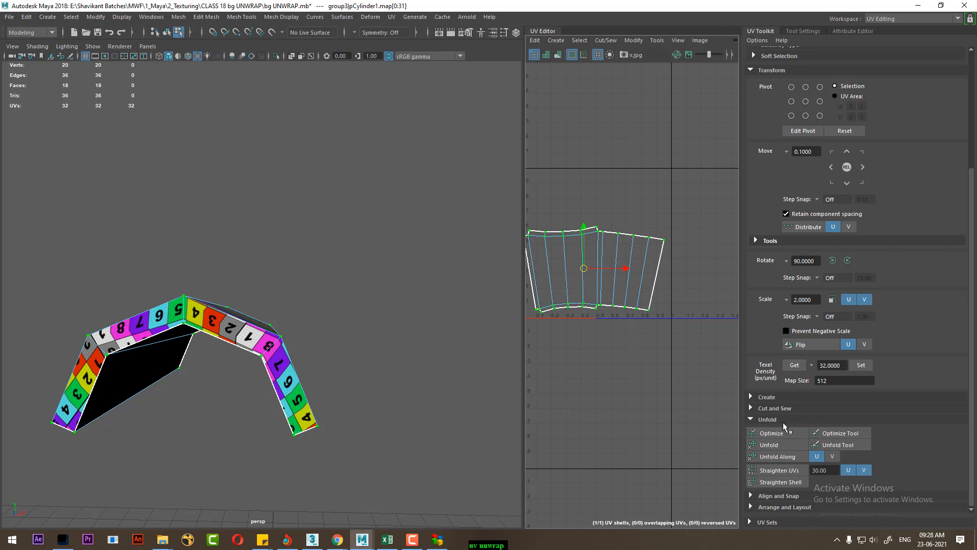
{"action": "left_click_drag", "start_coordinate": [296, 359], "coordinate": [157, 372], "text": "alt"}
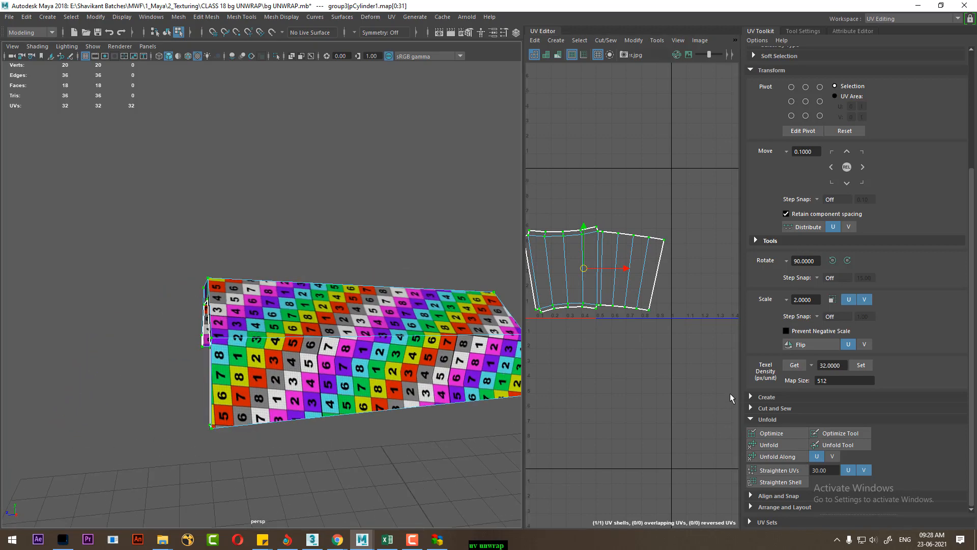
{"action": "left_click", "coordinate": [790, 481]}
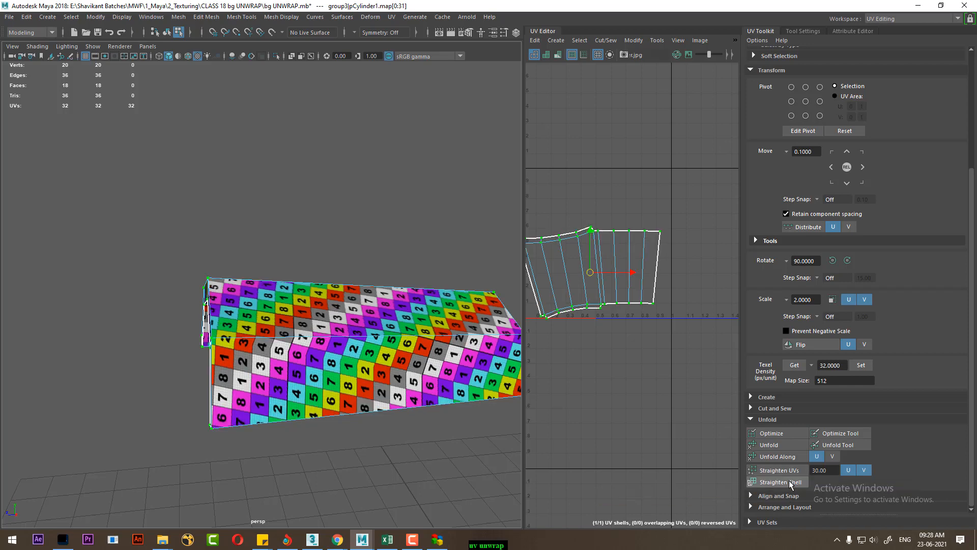
- Rotate the ridge tile's shell slightly clockwise so that it sits level and symmetrical
{"action": "right_click_drag", "start_coordinate": [518, 263], "coordinate": [579, 303], "text": "alt"}
{"action": "middle_click_drag", "start_coordinate": [616, 289], "coordinate": [650, 339], "text": "alt"}
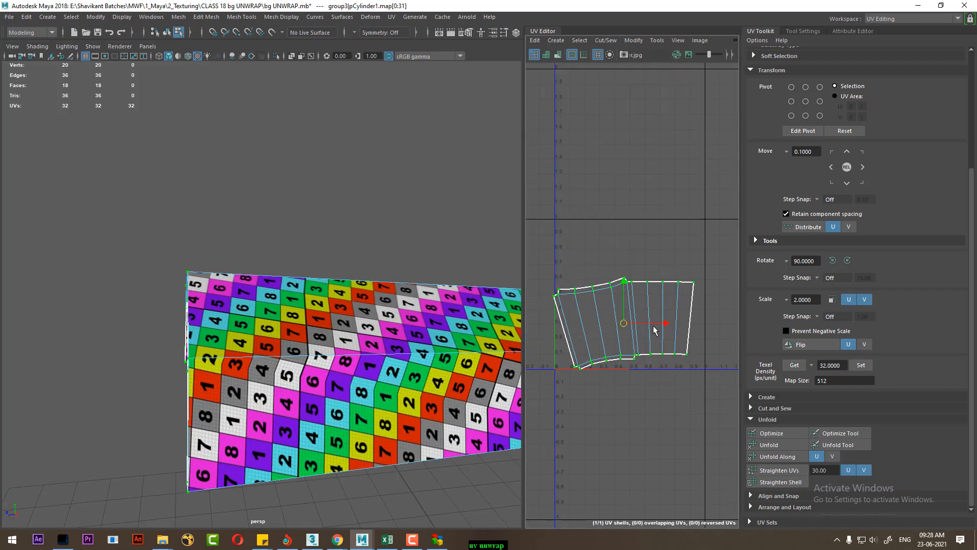
{"action": "key", "text": "e"}
{"action": "left_click_drag", "start_coordinate": [660, 312], "coordinate": [663, 314]}
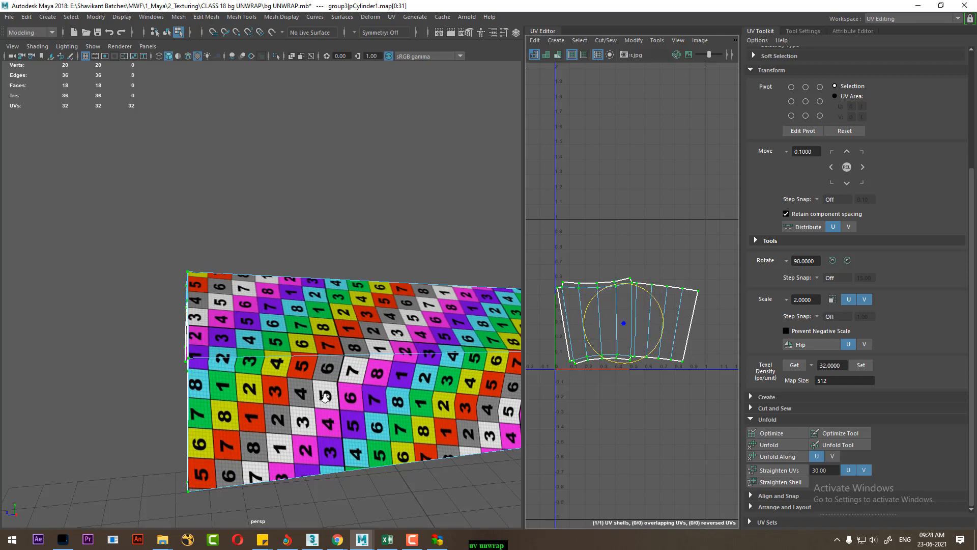
- Select the ridge tile in object mode and leave isolation to show it together with the rest of the house
{"action": "scroll", "coordinate": [320, 395], "scroll_direction": "down", "scroll_amount": 2}
{"action": "right_click_drag", "start_coordinate": [313, 387], "coordinate": [347, 242]}
{"action": "left_click", "coordinate": [346, 241]}
{"action": "left_click", "coordinate": [323, 372]}
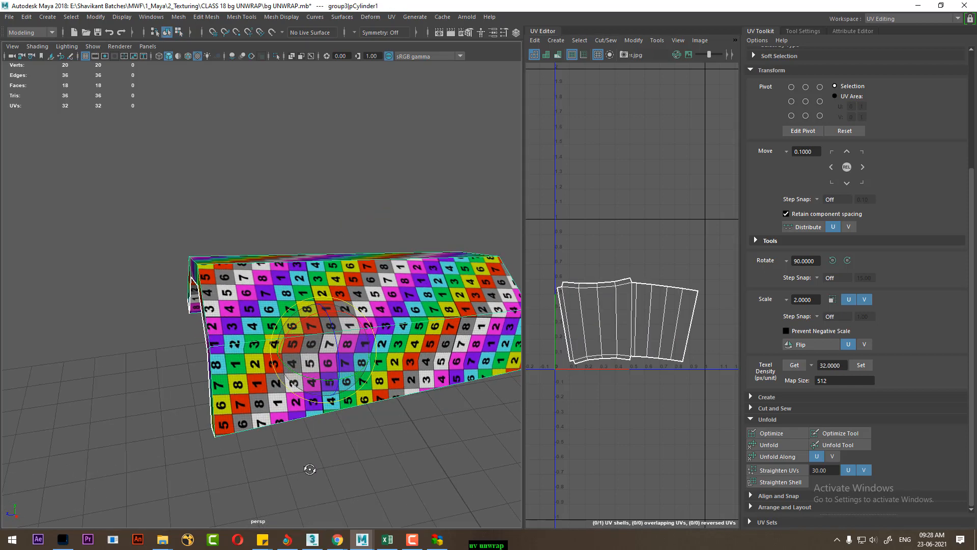
{"action": "left_click_drag", "start_coordinate": [310, 465], "coordinate": [314, 463], "text": "alt"}
{"action": "scroll", "coordinate": [324, 464], "scroll_direction": "up", "scroll_amount": 2}
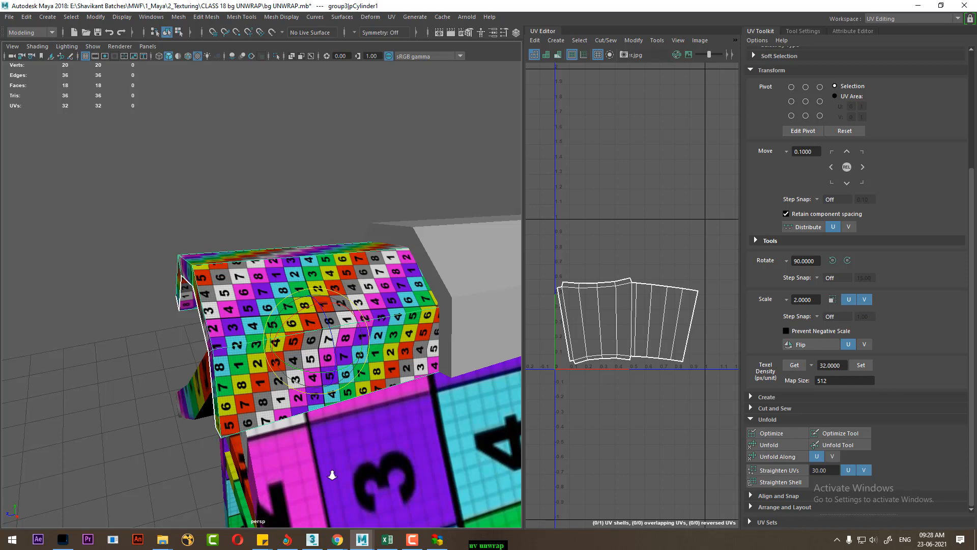
{"action": "right_click_drag", "start_coordinate": [332, 475], "coordinate": [301, 422], "text": "alt"}
{"action": "key", "text": "w"}
{"action": "scroll", "coordinate": [332, 443], "scroll_direction": "down", "scroll_amount": 3}
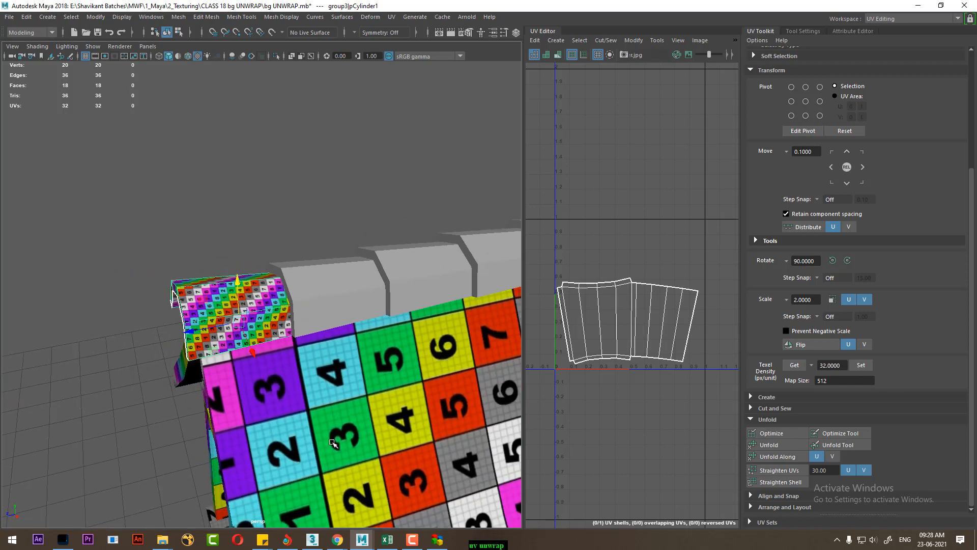
{"action": "middle_click_drag", "start_coordinate": [332, 443], "coordinate": [314, 412], "text": "alt"}
{"action": "right_click_drag", "start_coordinate": [314, 412], "coordinate": [283, 395], "text": "alt"}
{"action": "scroll", "coordinate": [632, 354], "scroll_direction": "down", "scroll_amount": 2}
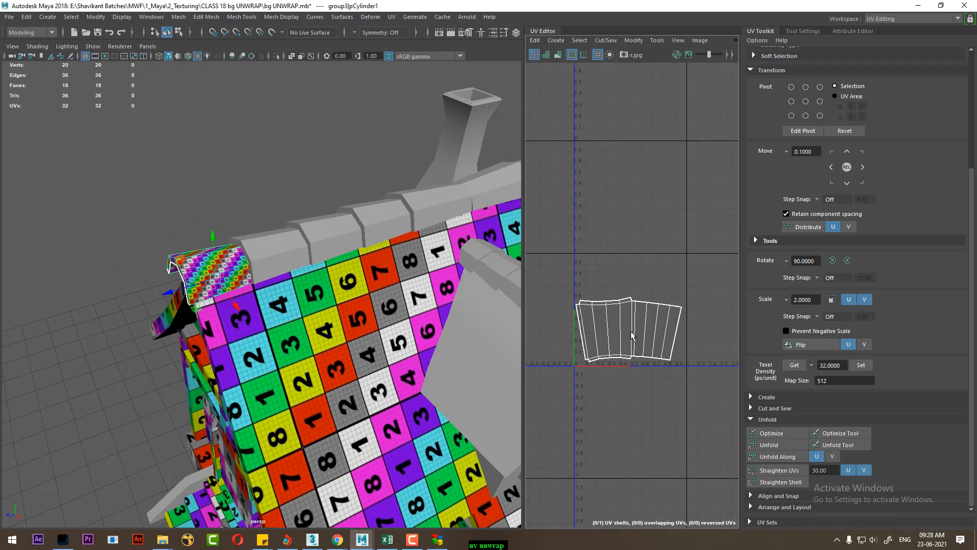
- Select all of the ridge tile's UVs and scale the shell down uniformly until its checkers match the house's checker size
{"action": "right_click_drag", "start_coordinate": [631, 331], "coordinate": [701, 297]}
{"action": "left_click_drag", "start_coordinate": [709, 284], "coordinate": [557, 421]}
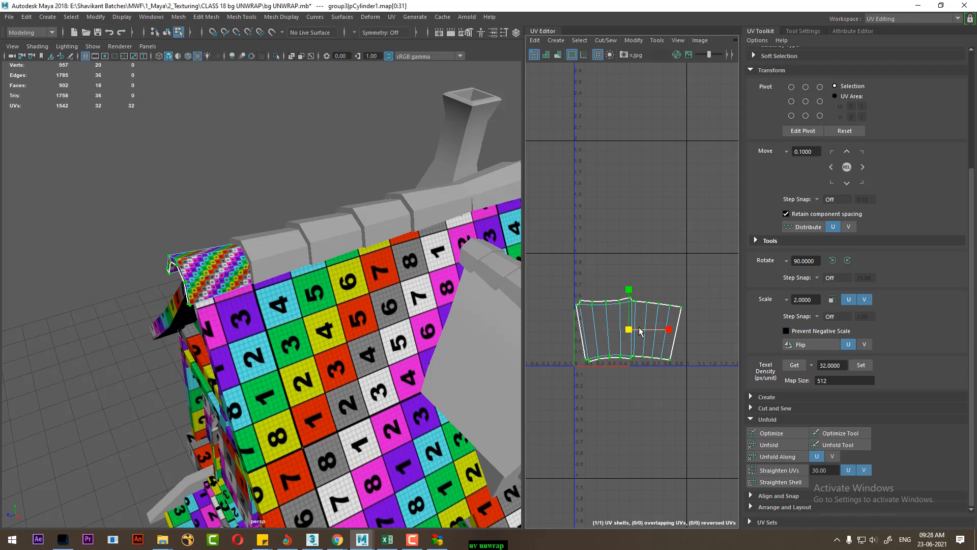
{"action": "left_click_drag", "start_coordinate": [630, 334], "coordinate": [600, 346]}
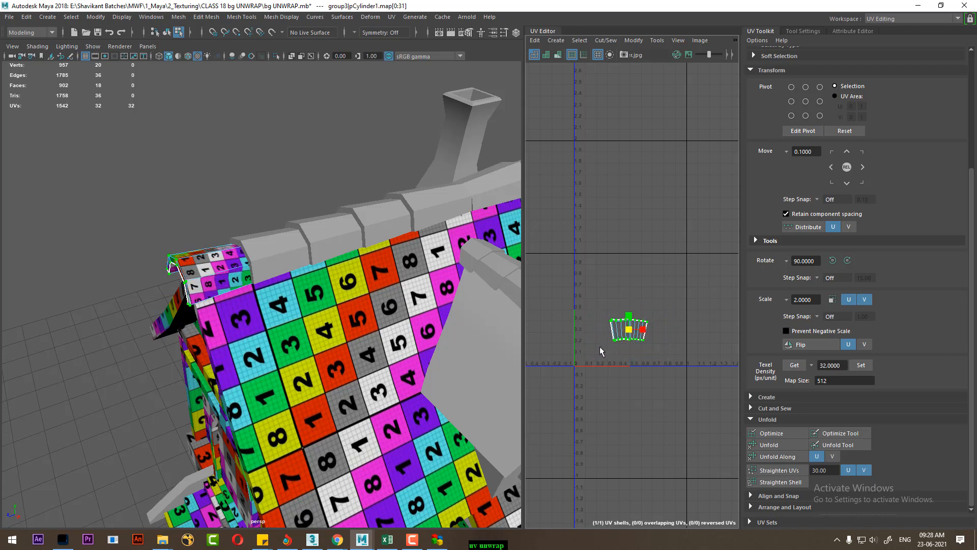
{"action": "left_click_drag", "start_coordinate": [316, 357], "coordinate": [289, 354], "text": "alt"}
{"action": "left_click_drag", "start_coordinate": [630, 329], "coordinate": [603, 334]}
{"action": "scroll", "coordinate": [229, 303], "scroll_direction": "down", "scroll_amount": 3}
{"action": "middle_click_drag", "start_coordinate": [229, 303], "coordinate": [186, 173], "text": "alt"}
{"action": "scroll", "coordinate": [299, 319], "scroll_direction": "down", "scroll_amount": 4}
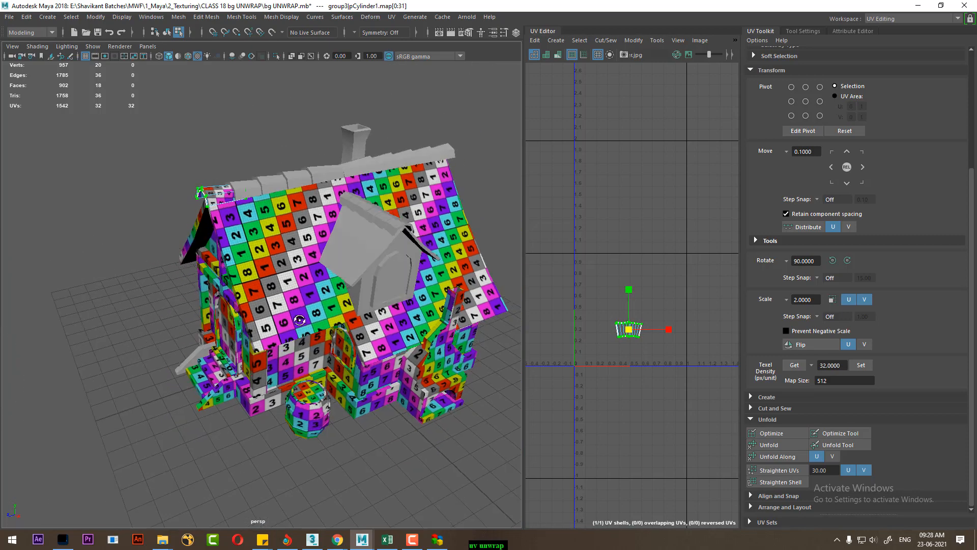
{"action": "left_click_drag", "start_coordinate": [367, 408], "coordinate": [349, 377], "text": "alt"}
{"action": "middle_click_drag", "start_coordinate": [349, 376], "coordinate": [315, 372], "text": "alt"}
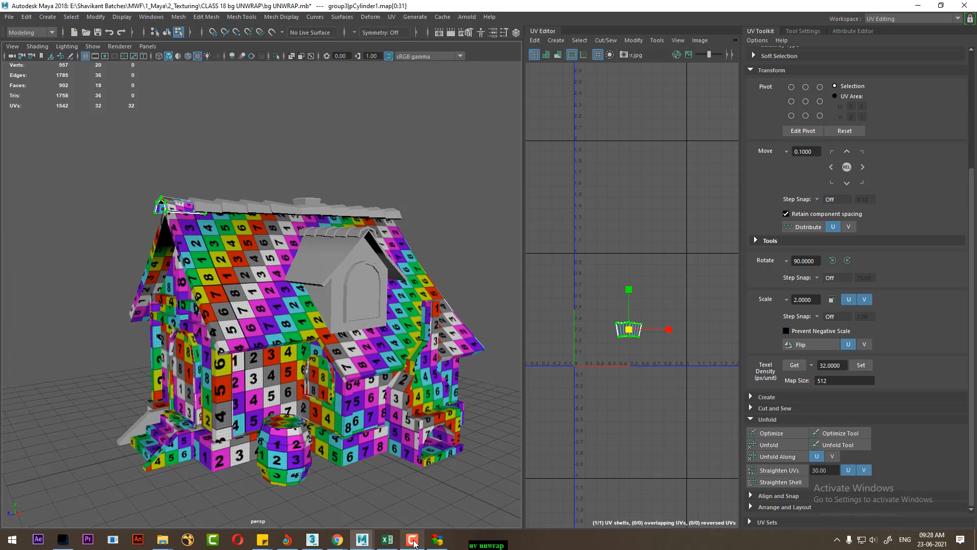
{"action": "left_click", "coordinate": [414, 543]}
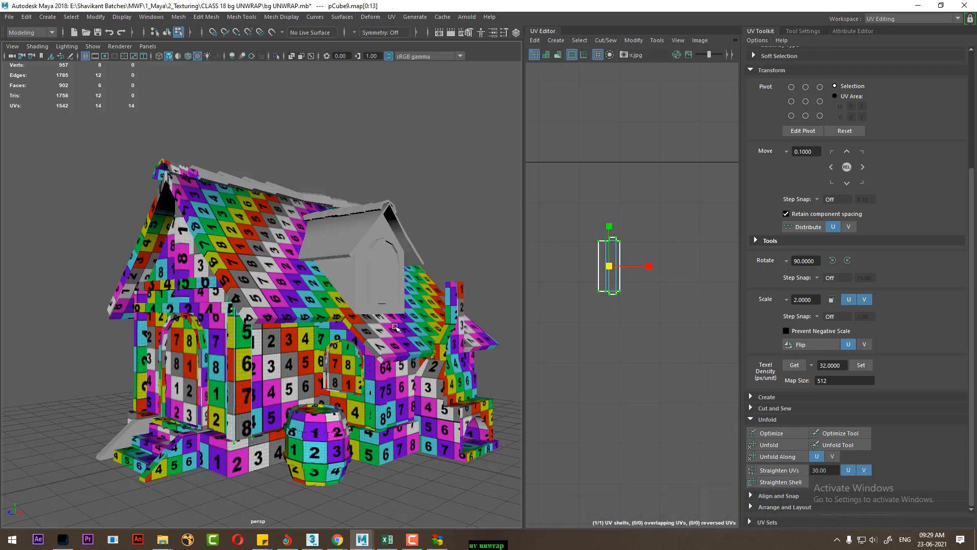